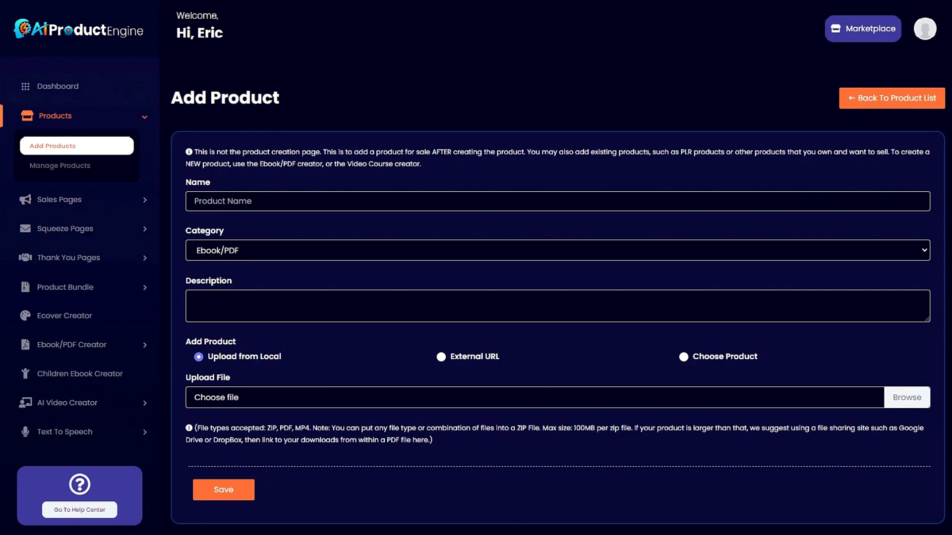
Name the product "Hack Your Sleep", set its category to Ebook/PDF, and describe it as "An ebook about how to hack your sleep to get better rest every night."
type("Hack Your Sleep")
left_click(264, 253)
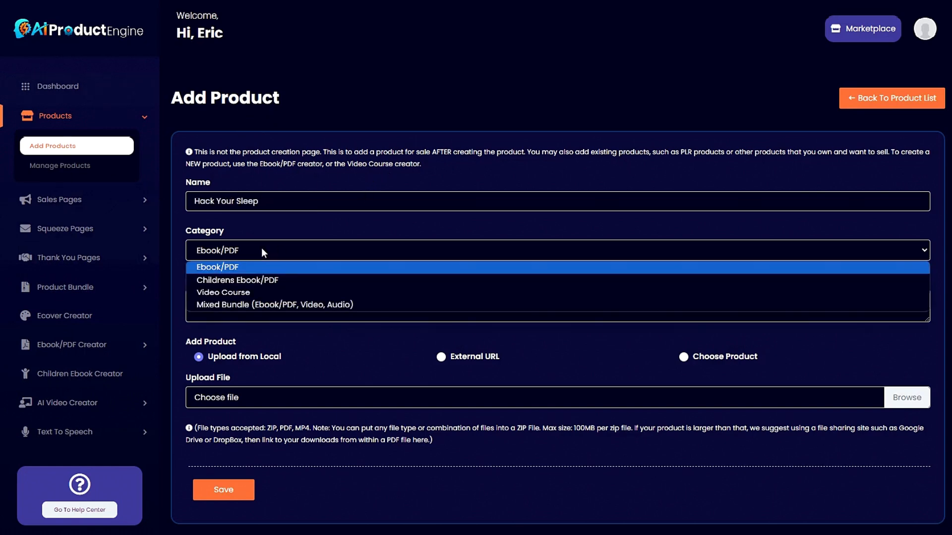
left_click(223, 269)
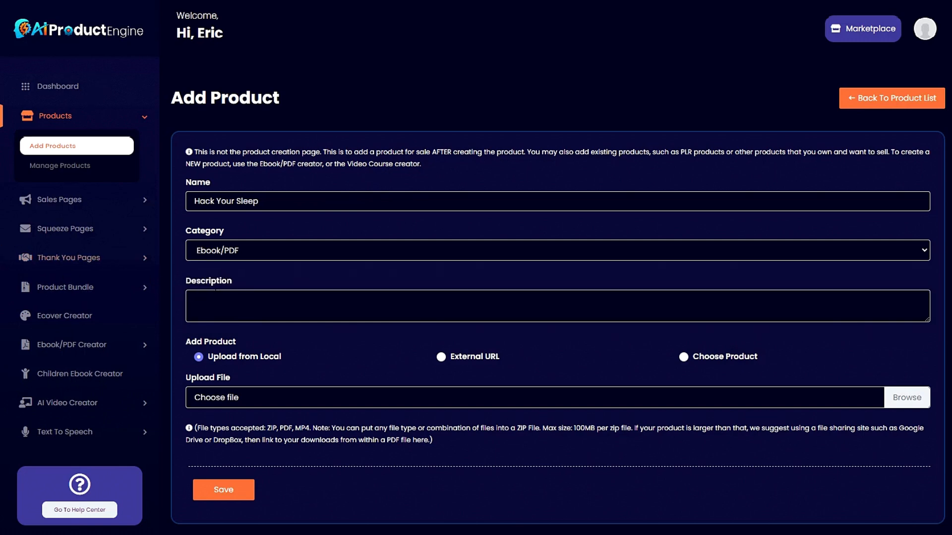
type("An ebook about how to hack your sleep to get better rest every night.")
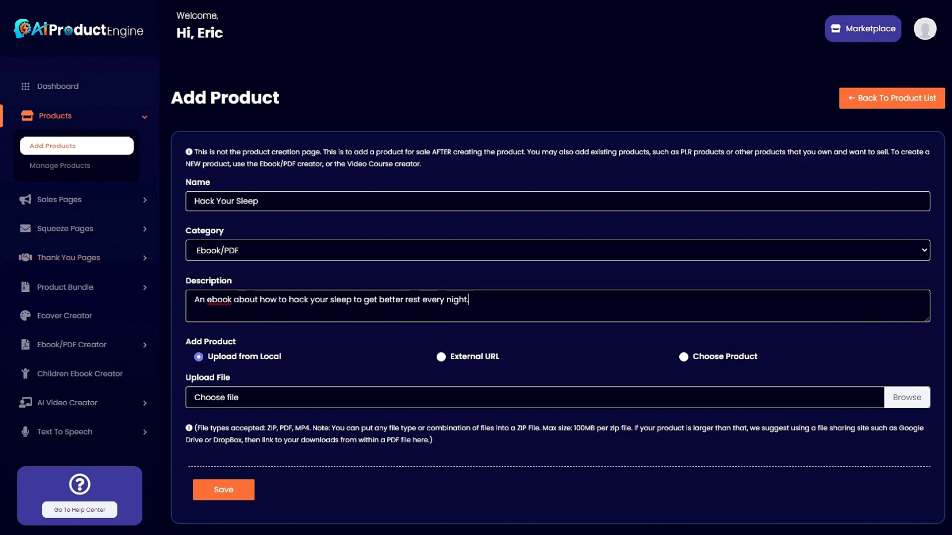
Look at the External URL and Choose Product sources for adding the product, including the list of existing products
scroll(200, 353, "down", 1)
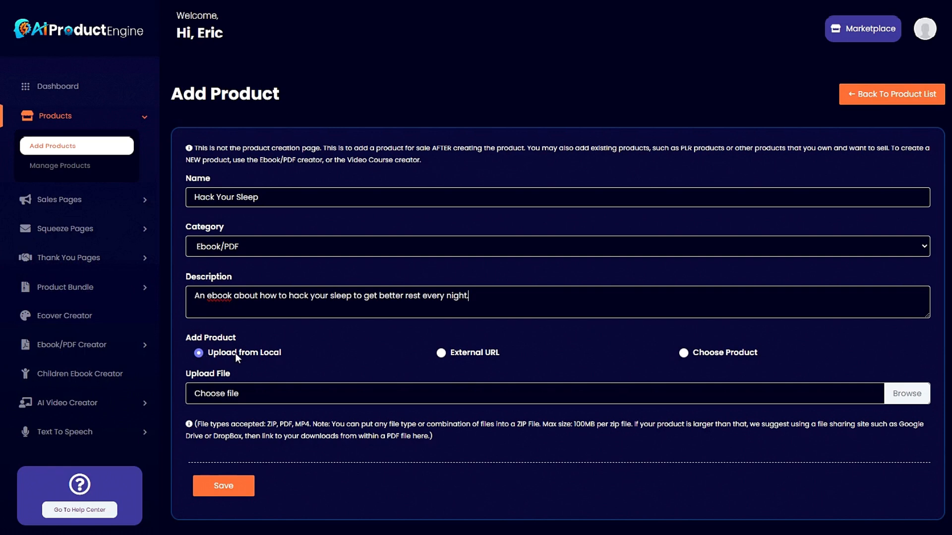
left_click(449, 353)
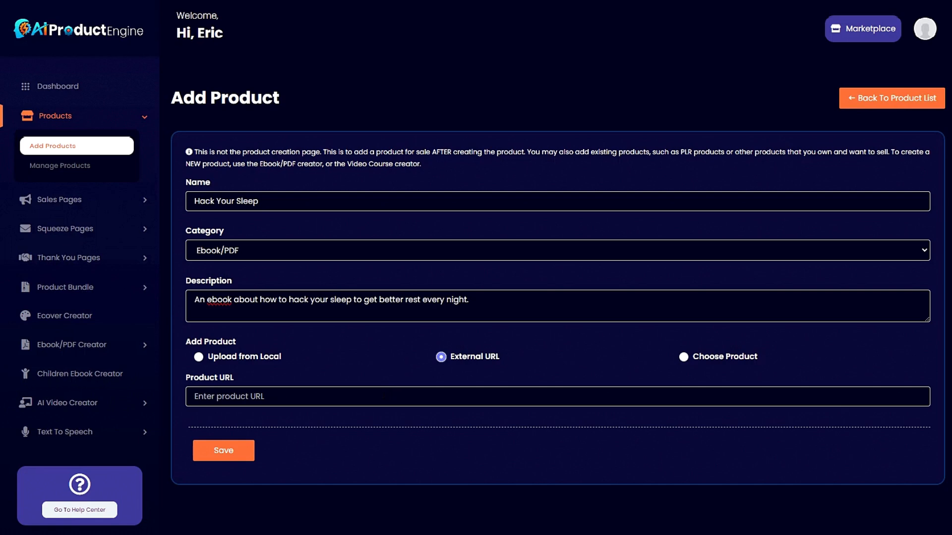
left_click(685, 358)
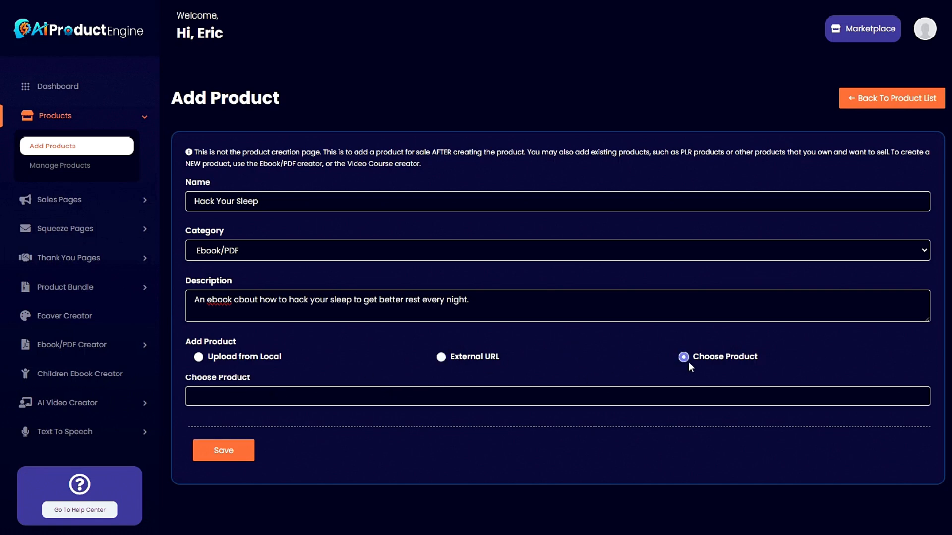
left_click(271, 397)
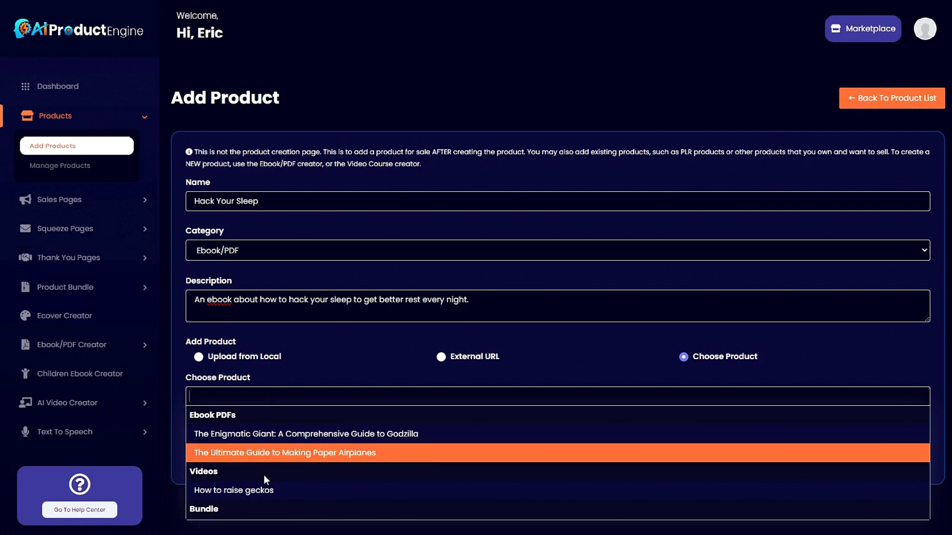
left_click(320, 349)
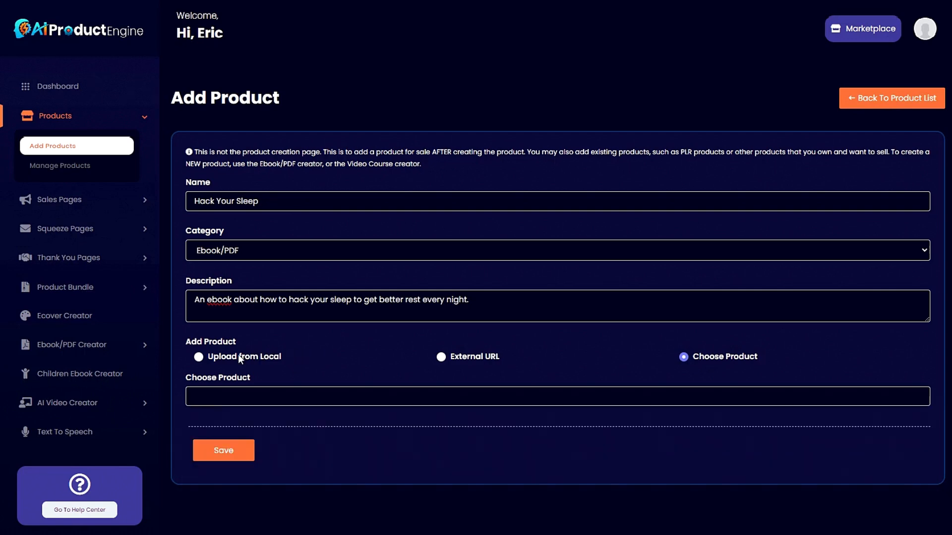
Upload the local file Hack Your Sleep.pdf from Downloads as the product file and save the product
left_click(222, 356)
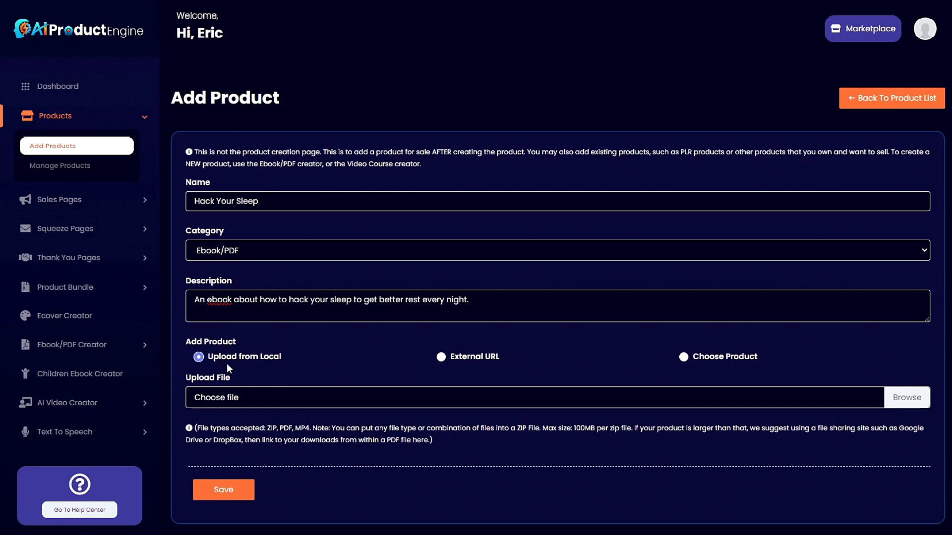
left_click(242, 396)
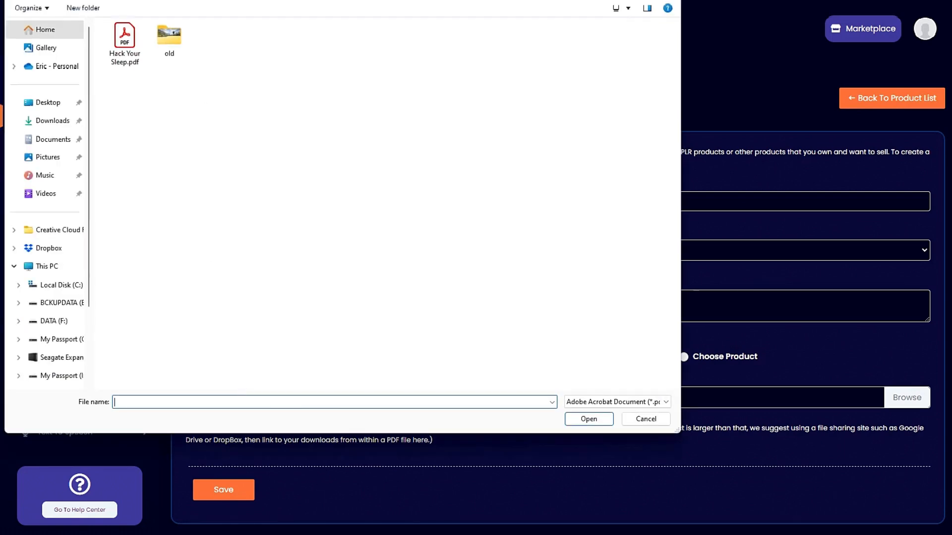
double_click(191, 138)
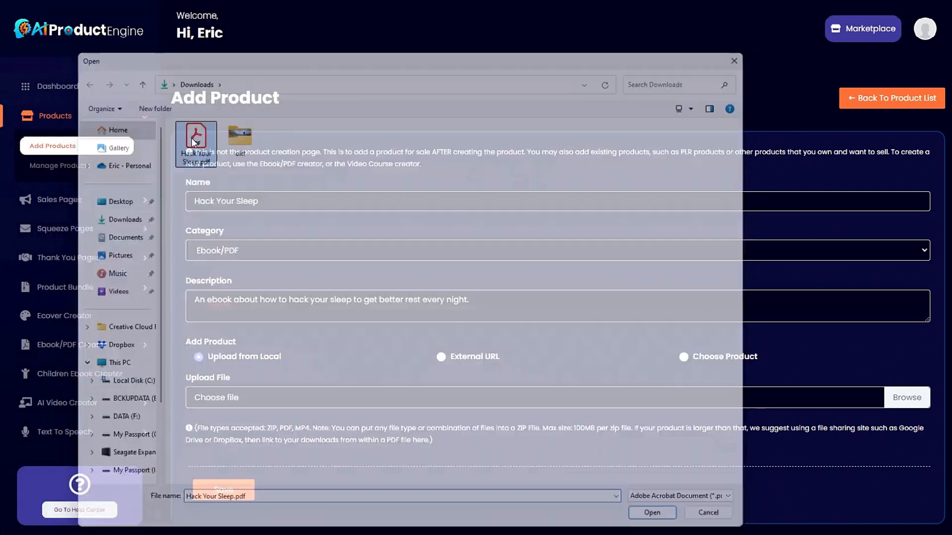
left_click(224, 490)
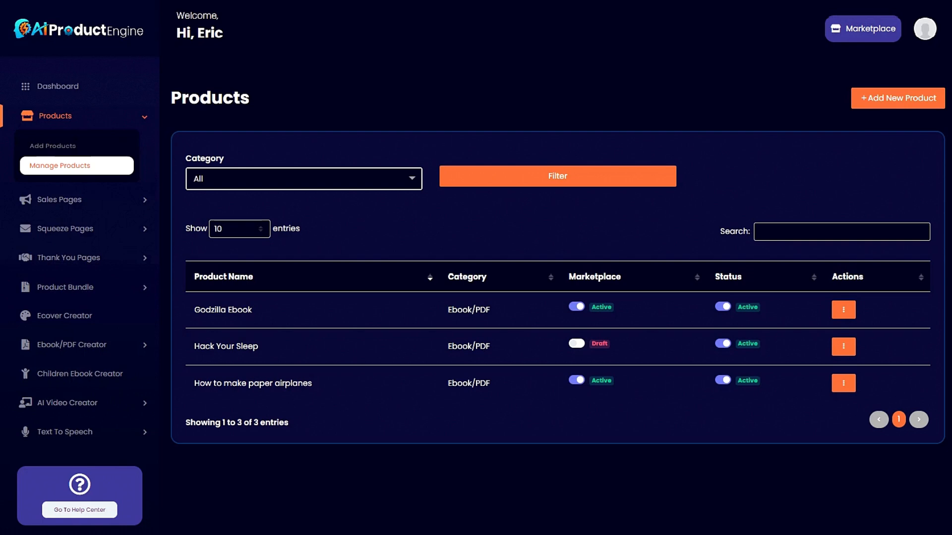
left_click_drag(191, 346, 297, 349)
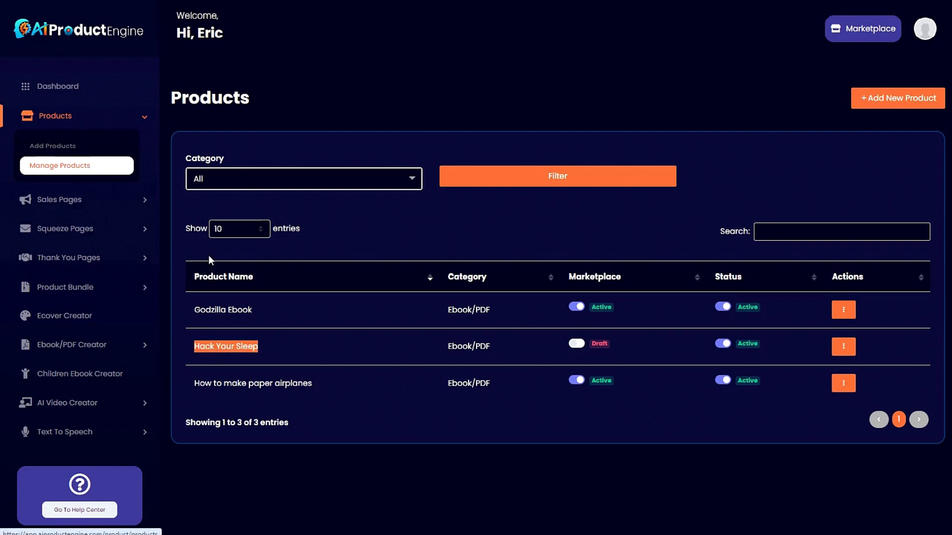
left_click(303, 346)
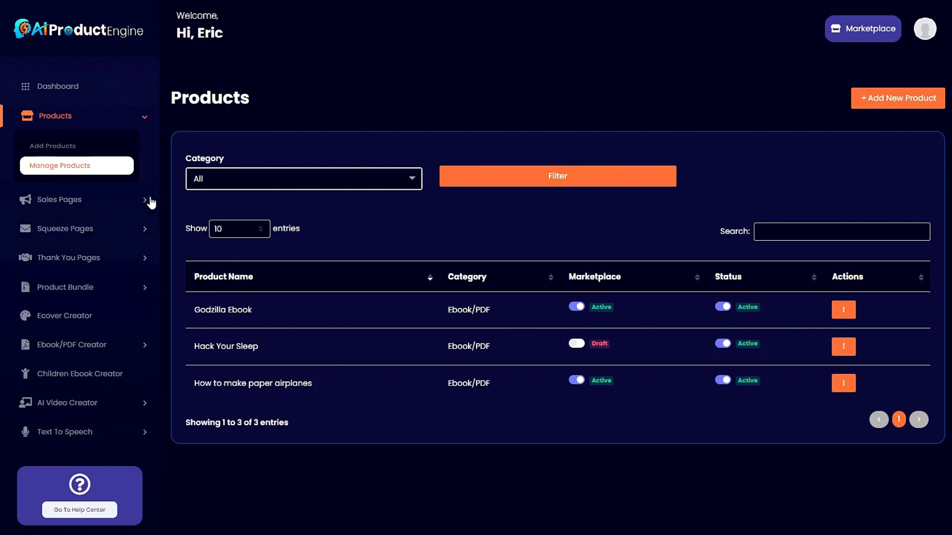
Start a new sales page and select Hack Your Sleep as its product
left_click(92, 201)
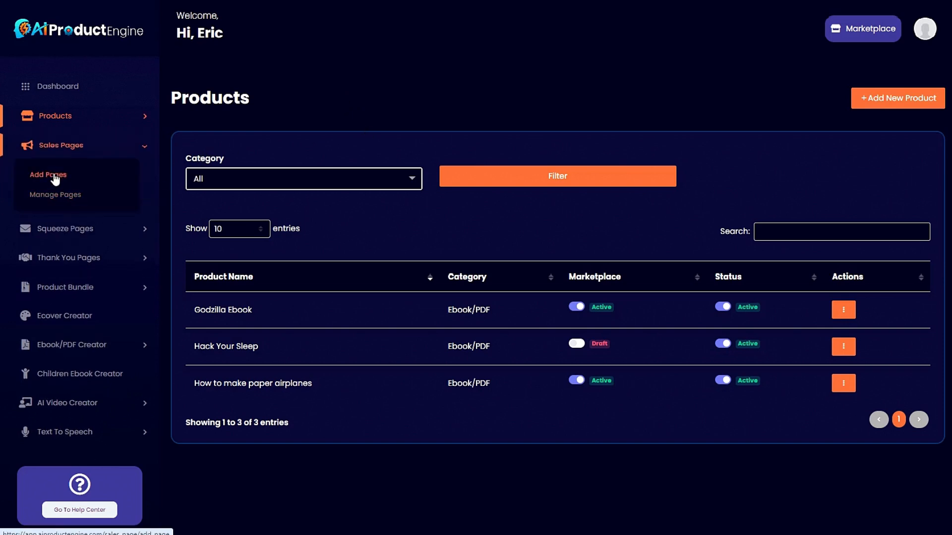
left_click(56, 178)
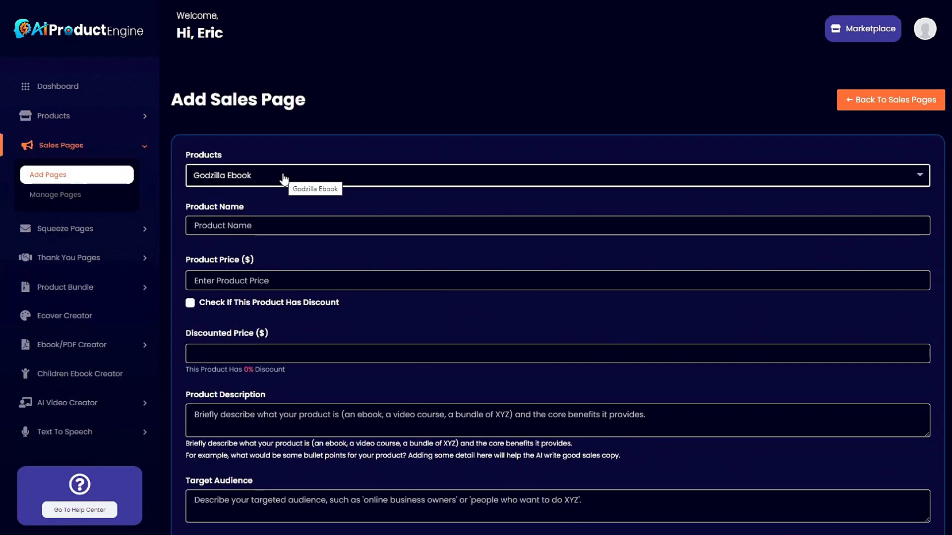
left_click(283, 178)
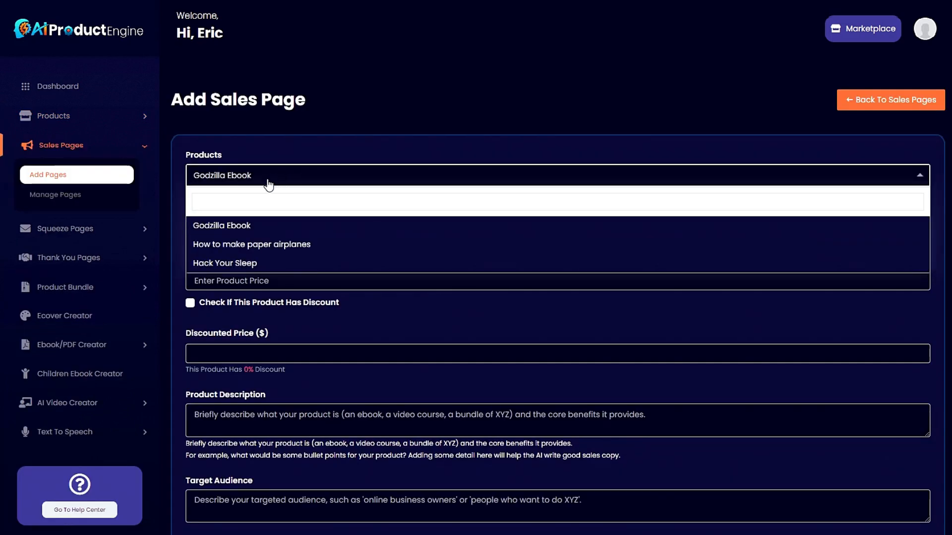
left_click(248, 268)
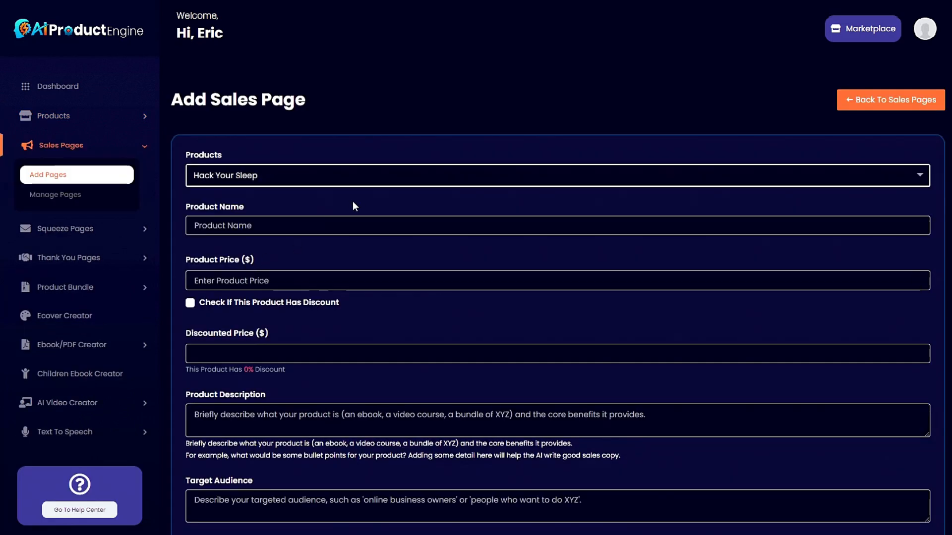
Examine the sales page form's fields, from product name and price through buy button, guarantee, logo and box image
scroll(348, 212, "down", 8)
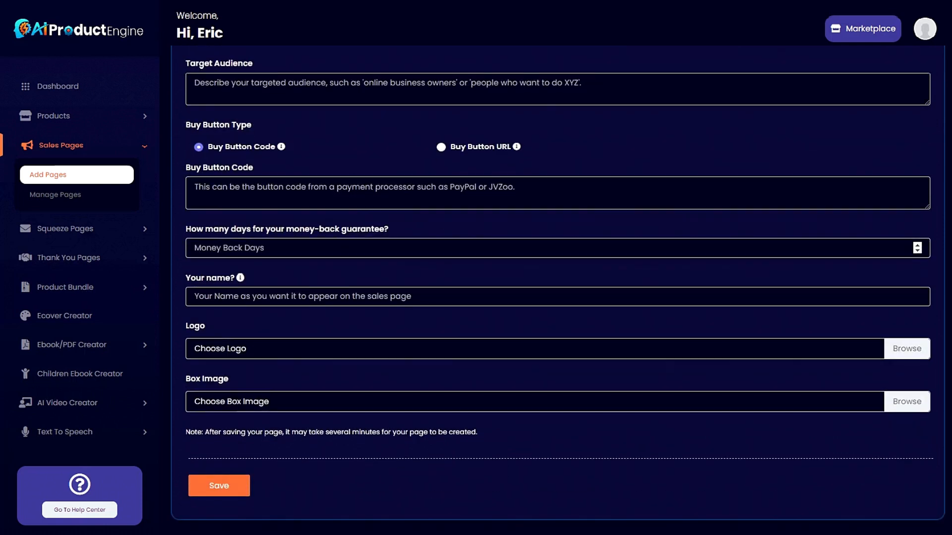
scroll(396, 269, "up", 8)
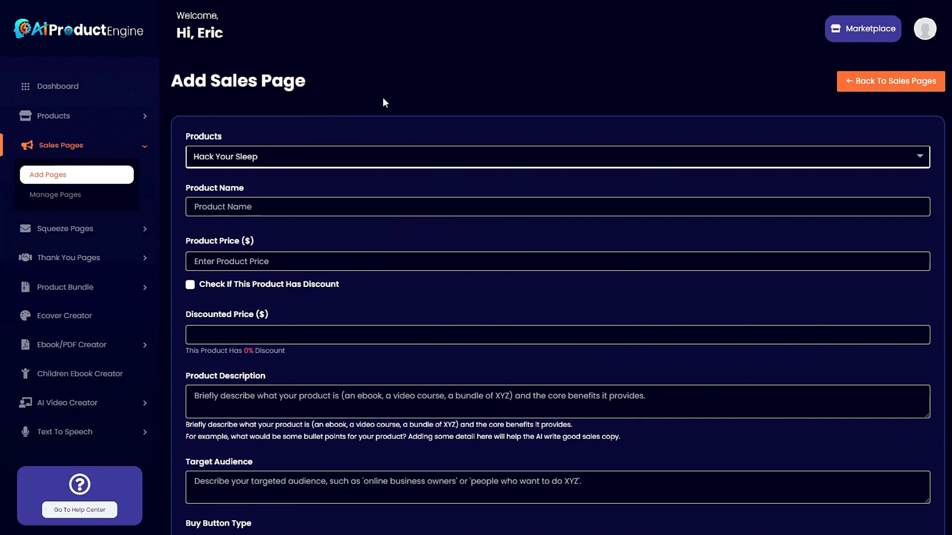
scroll(438, 143, "up", 1)
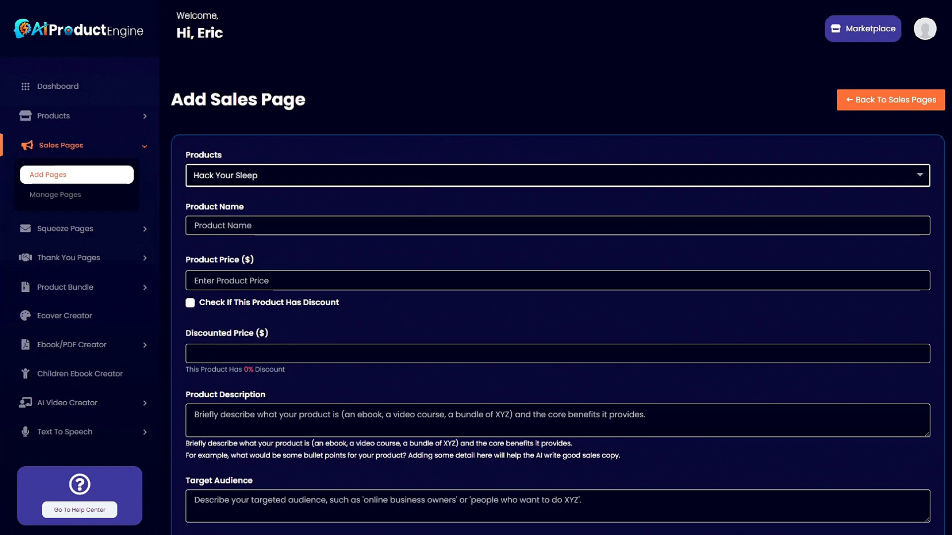
scroll(409, 230, "down", 4)
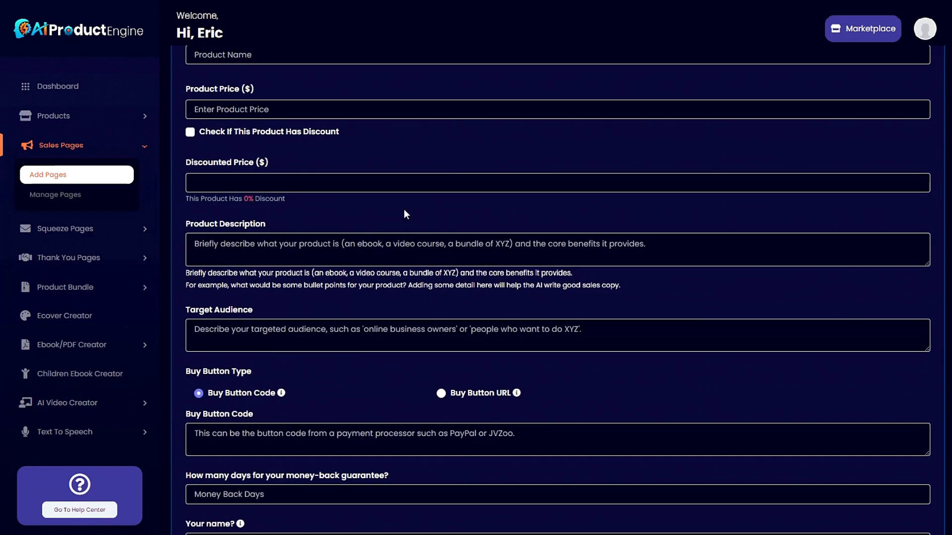
scroll(404, 214, "up", 4)
left_click_drag(172, 100, 337, 102)
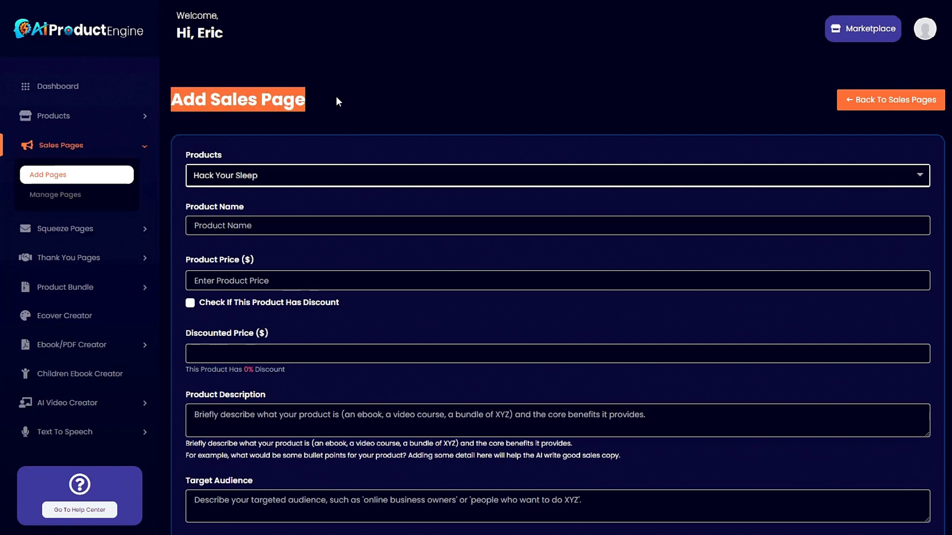
left_click(333, 98)
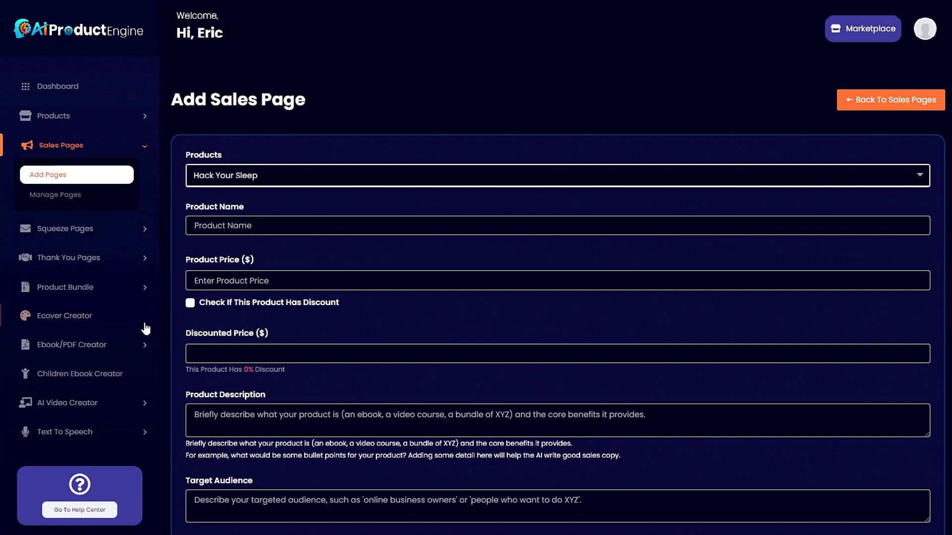
scroll(144, 317, "down", 1)
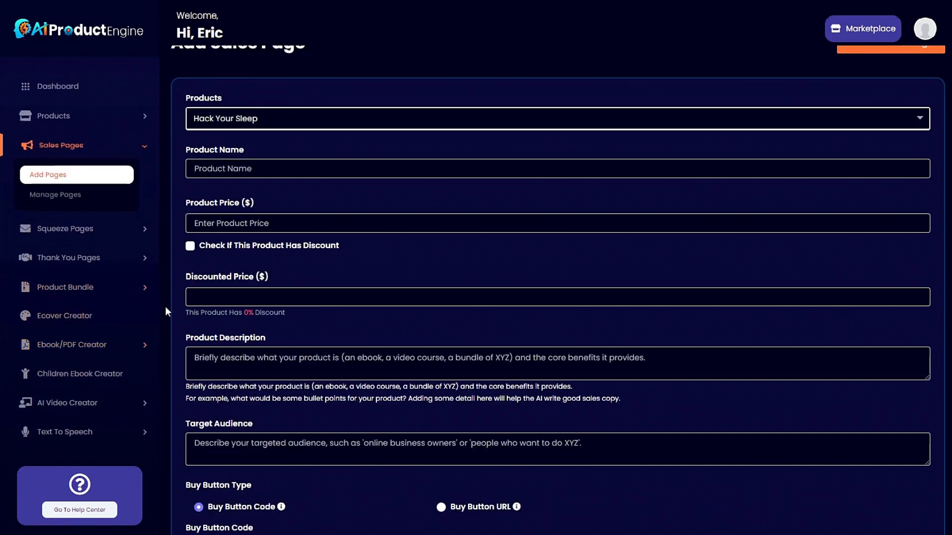
Read the Basic PDF Creator's note about shorter PDFs and start creating a new PDF there
left_click(143, 346)
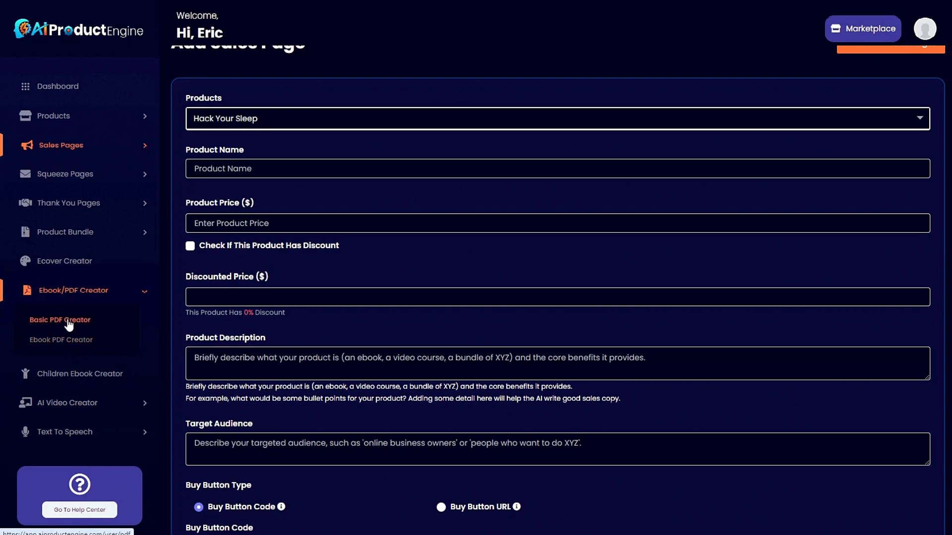
left_click(69, 323)
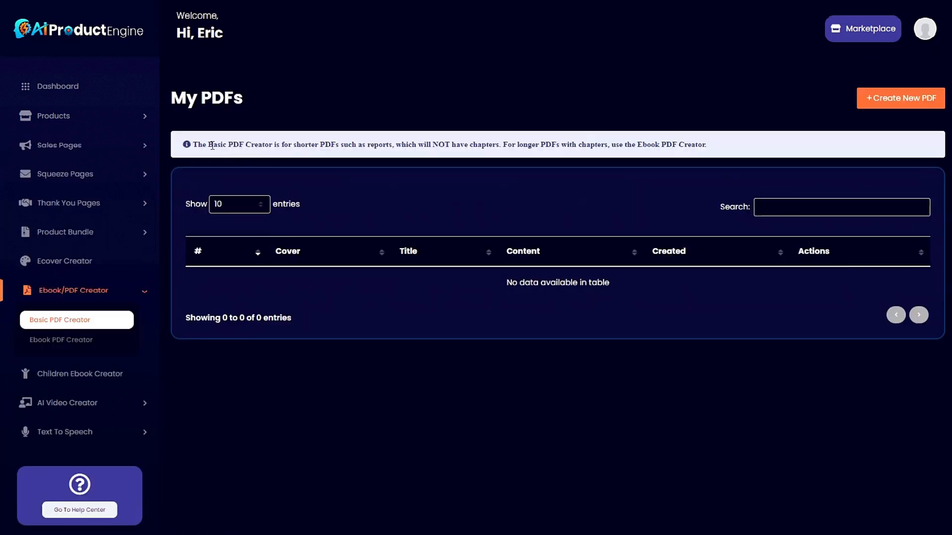
left_click_drag(196, 144, 769, 142)
left_click(769, 142)
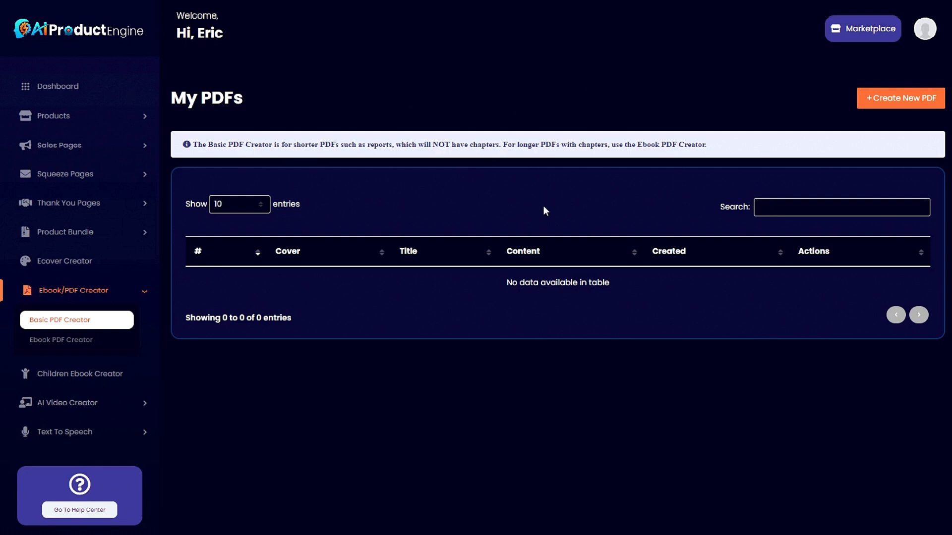
left_click(907, 100)
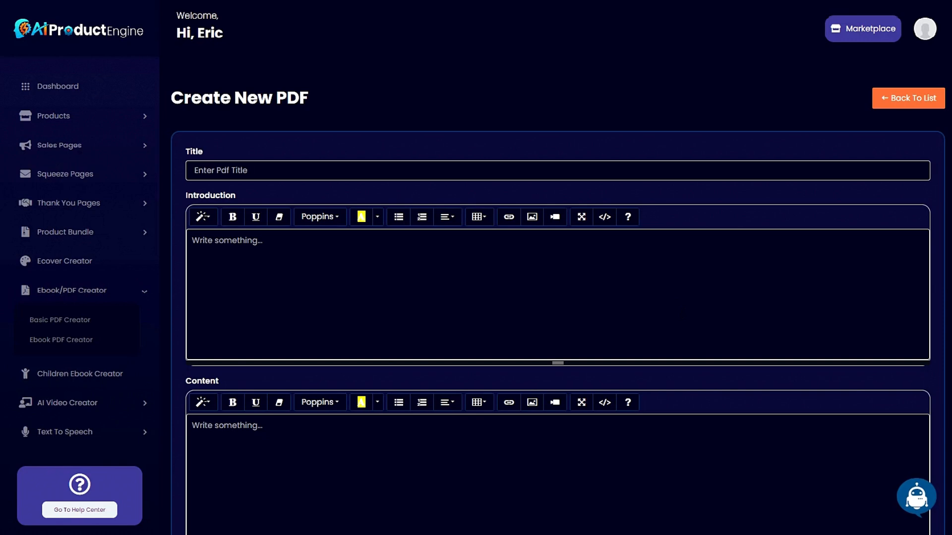
Open the AI Writer for the new PDF and check its available services, keeping Title selected
left_click(918, 502)
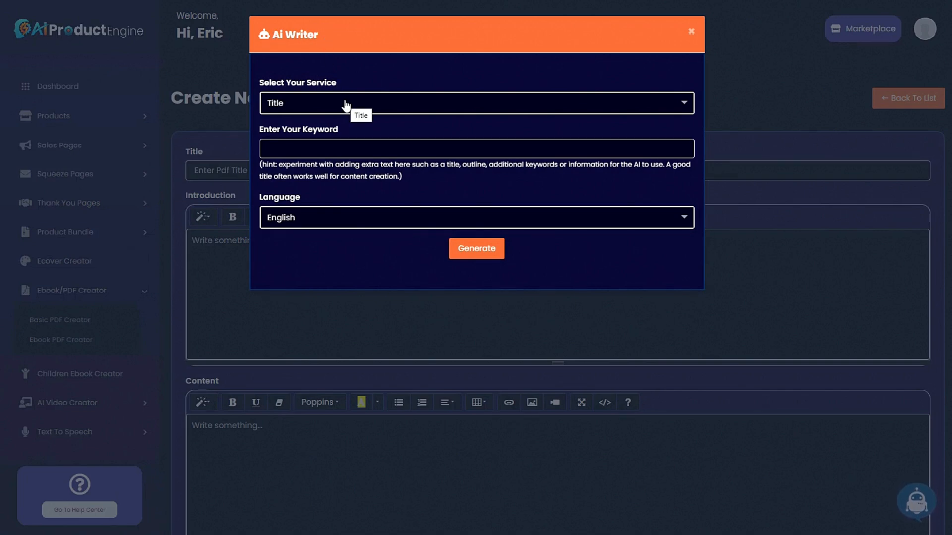
left_click(364, 106)
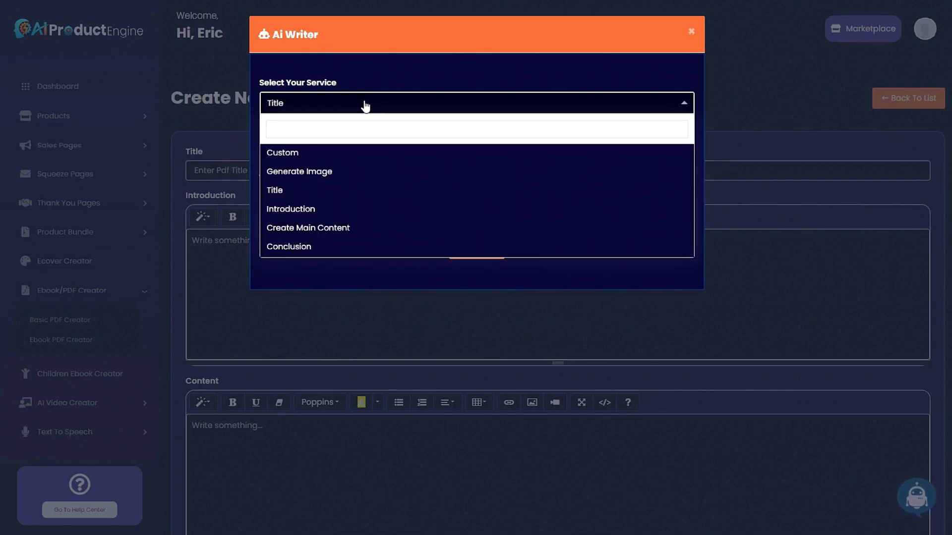
left_click(376, 72)
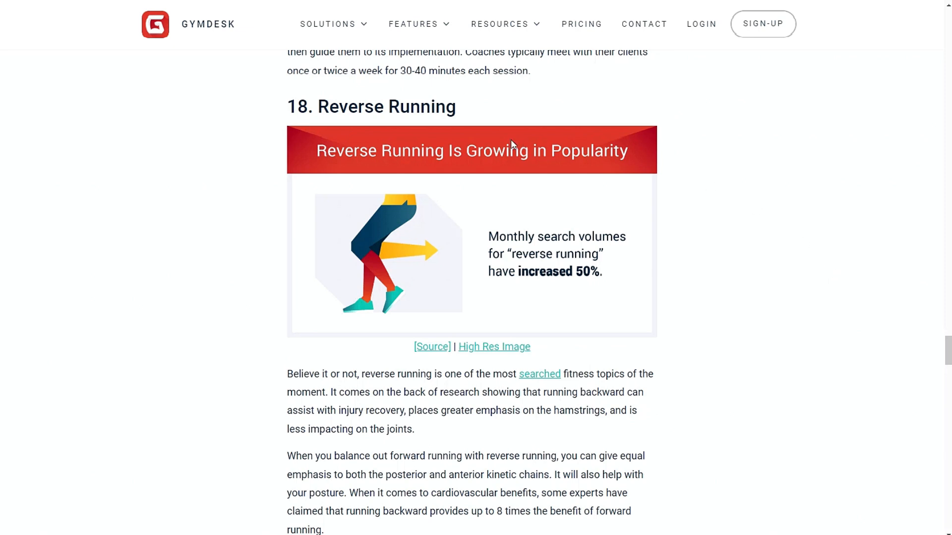
Examine the "18. Reverse Running" section of the Gymdesk fitness article as a possible PDF topic
left_click_drag(455, 107, 230, 157)
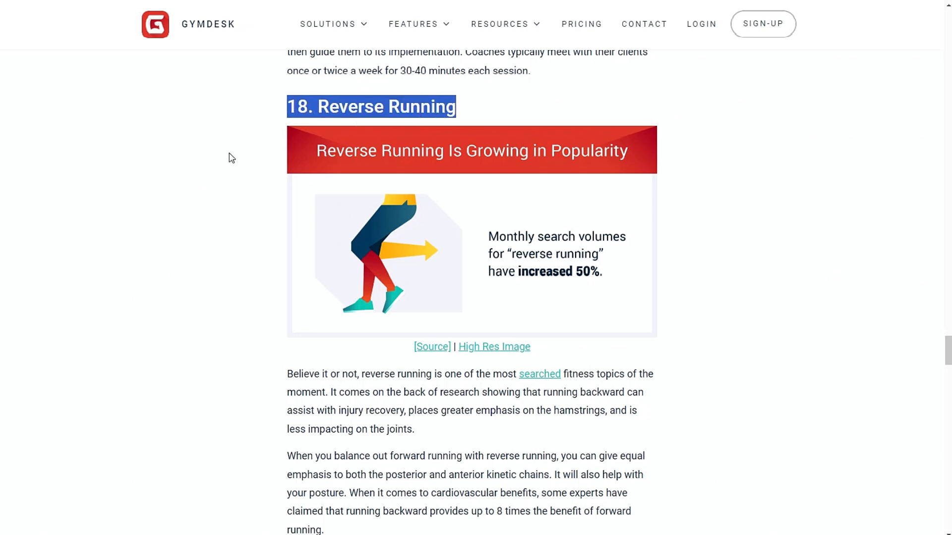
scroll(240, 292, "down", 2)
scroll(239, 312, "up", 2)
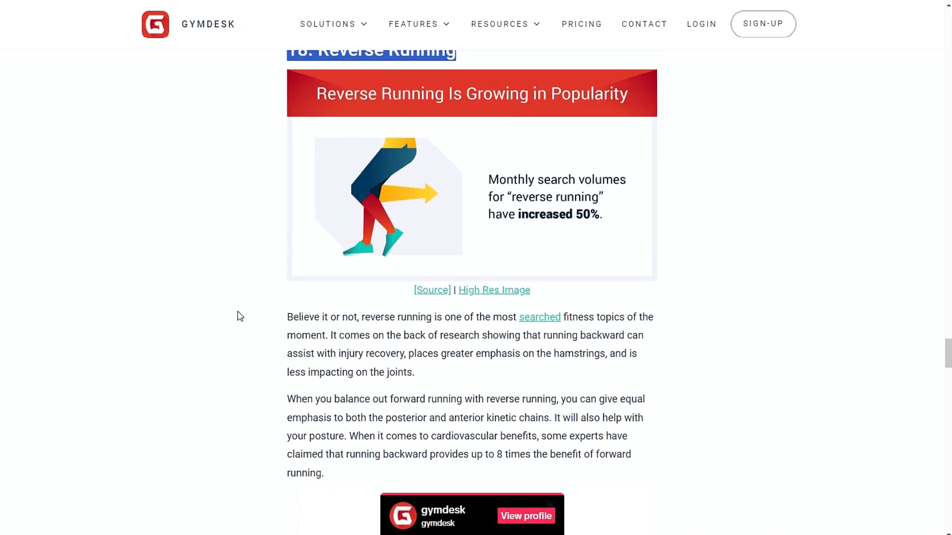
scroll(238, 315, "down", 1)
scroll(235, 316, "up", 1)
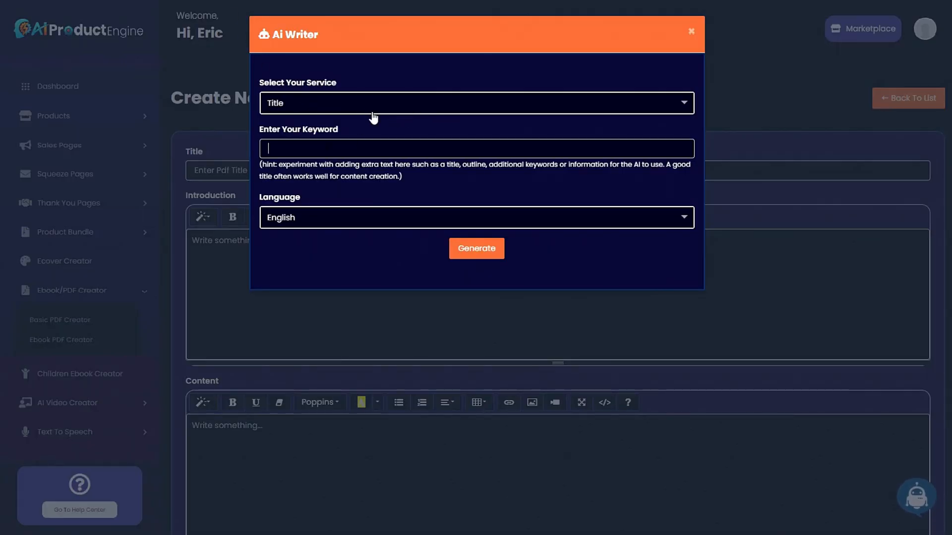
Generate a title from the keyword "running backwards for fitness" and copy it without quotation marks into the PDF's Title field
type("running backwards for fitness")
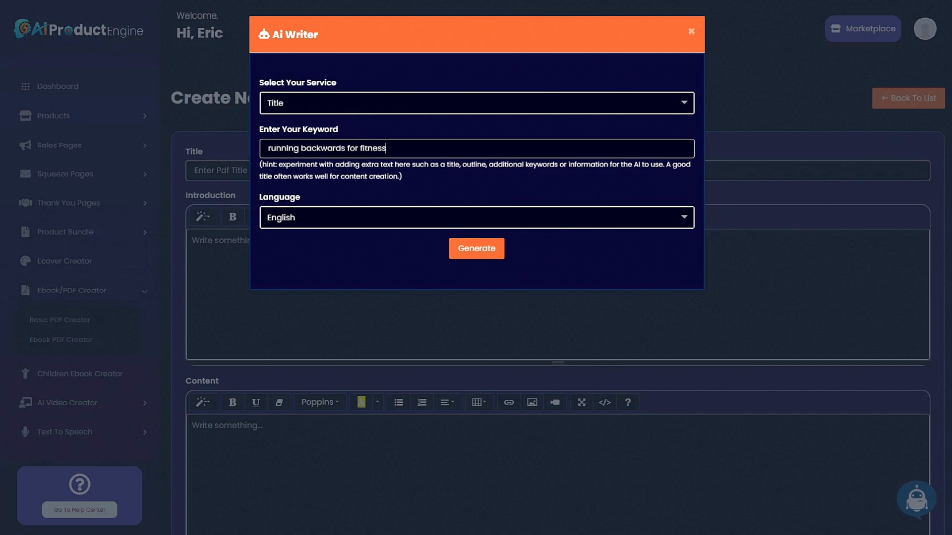
left_click(477, 254)
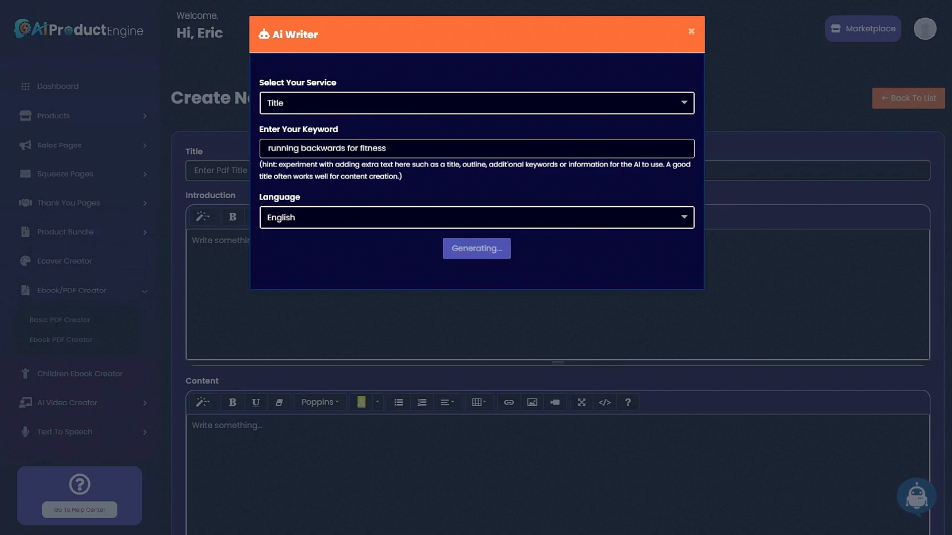
left_click_drag(261, 301, 512, 301)
key("ctrl+c")
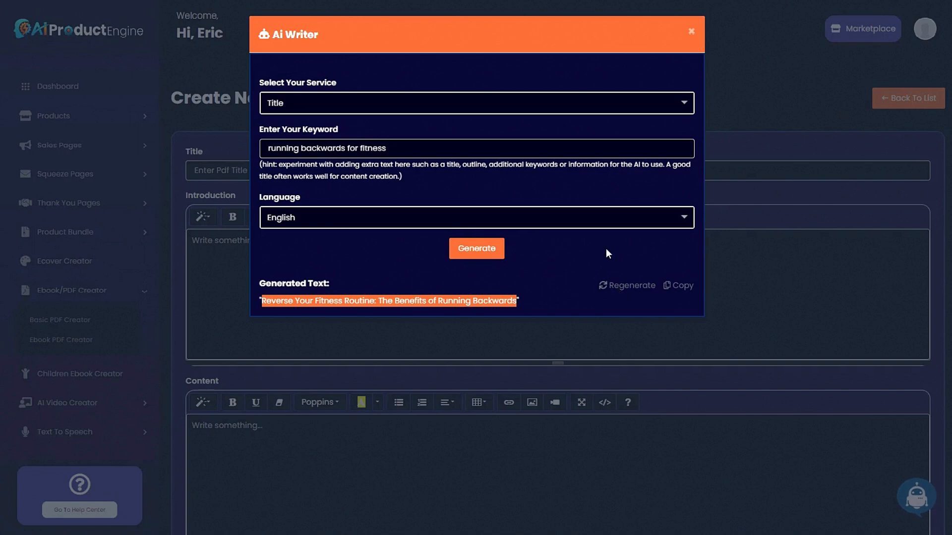
left_click(693, 33)
key("ctrl+v")
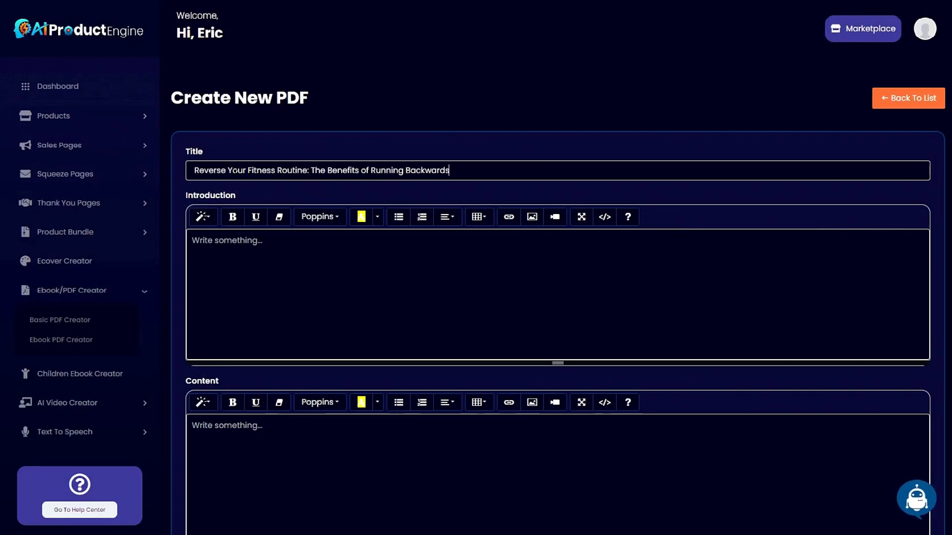
Generate an Introduction with the AI Writer, using "Reverse Your Fitness Routine: The Benefits of Running Backwards" as the keyword
scroll(280, 260, "down", 1)
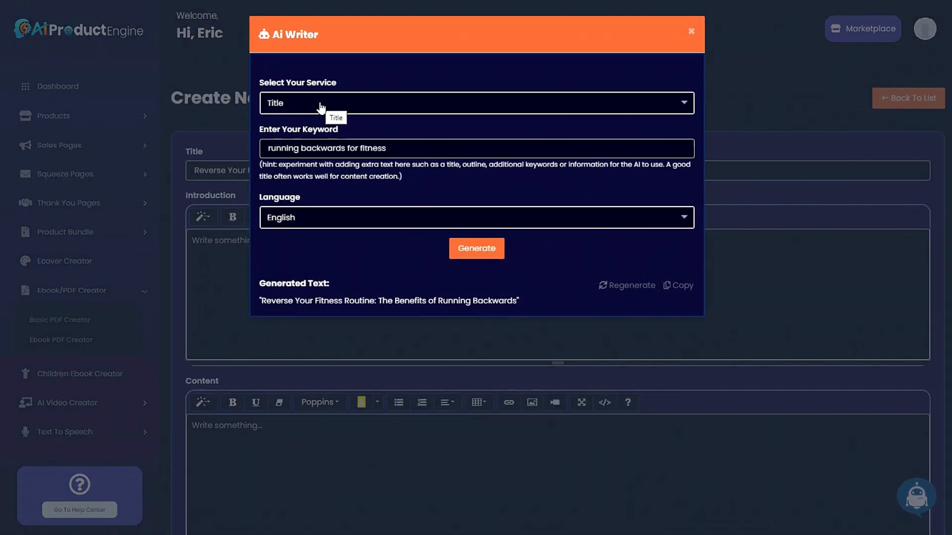
left_click(319, 103)
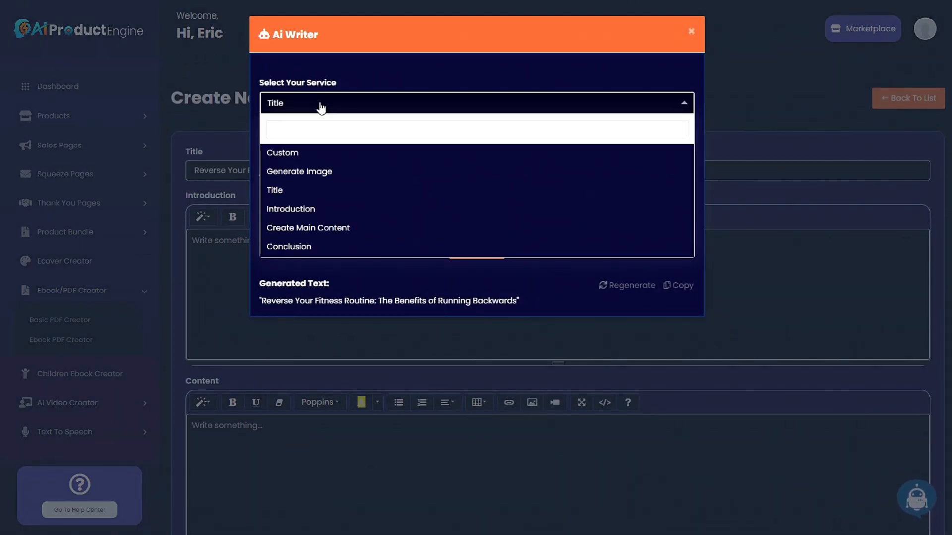
left_click(309, 210)
left_click_drag(387, 148, 223, 150)
key("ctrl+v")
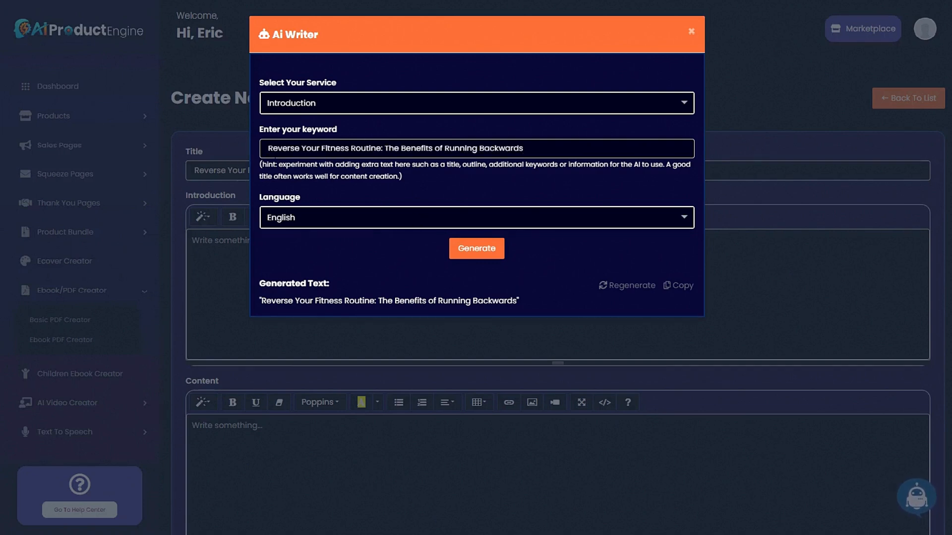
left_click(273, 149, "shift")
left_click(273, 149)
left_click(478, 250)
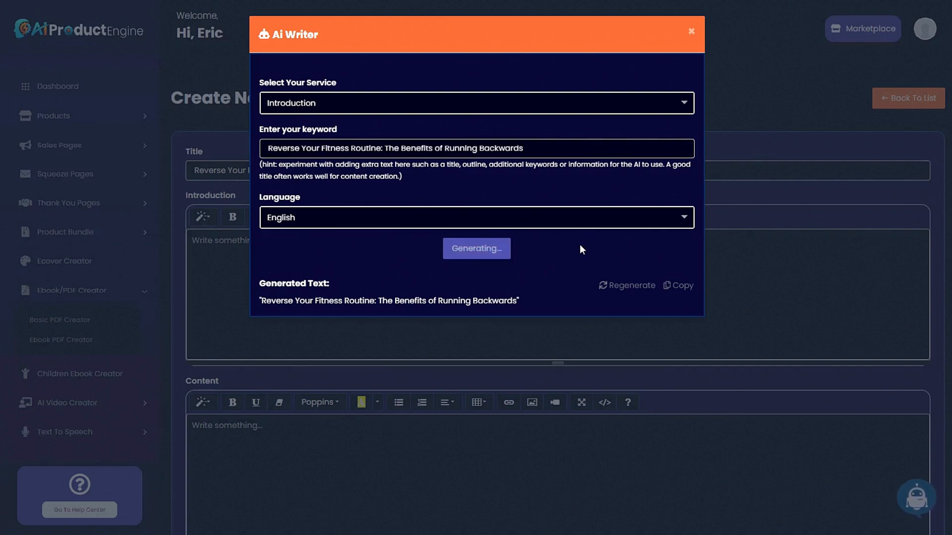
Copy the generated introduction text from the AI Writer into the PDF's Introduction field
left_click(678, 288)
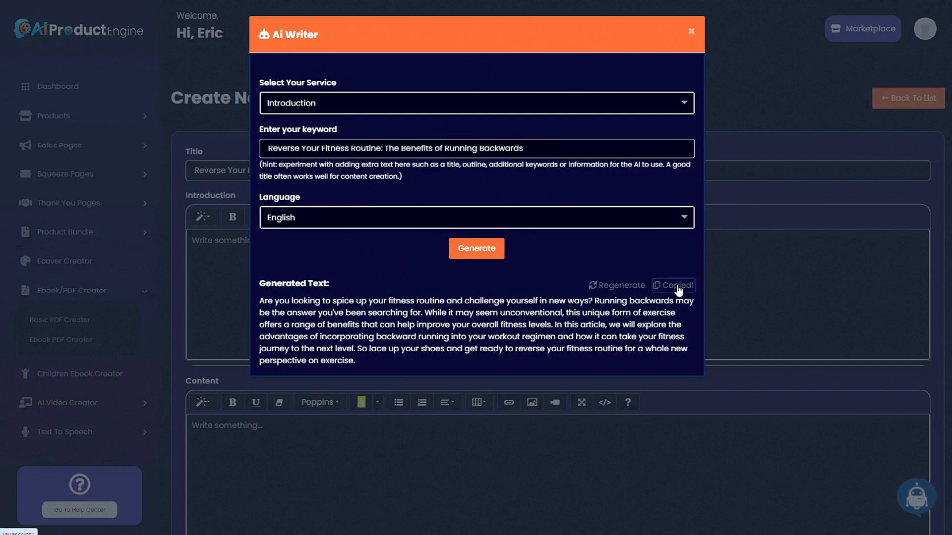
left_click(742, 260)
left_click(331, 267)
type("Are you looking to spice up your fitness routine and challenge yourself in new ways? Running backwards may be the answer you've been searching for. While it may seem unconventional, this unique form of exercise offers a range of benefits that can help improve your overall fitness levels. In this article, we will explore the advantages of incorporating backward running into your workout regimen and how it can take your fitness journey to the next level. So lace up your shoes and get ready to reverse your fitness routine for a whole new perspective on exercise.")
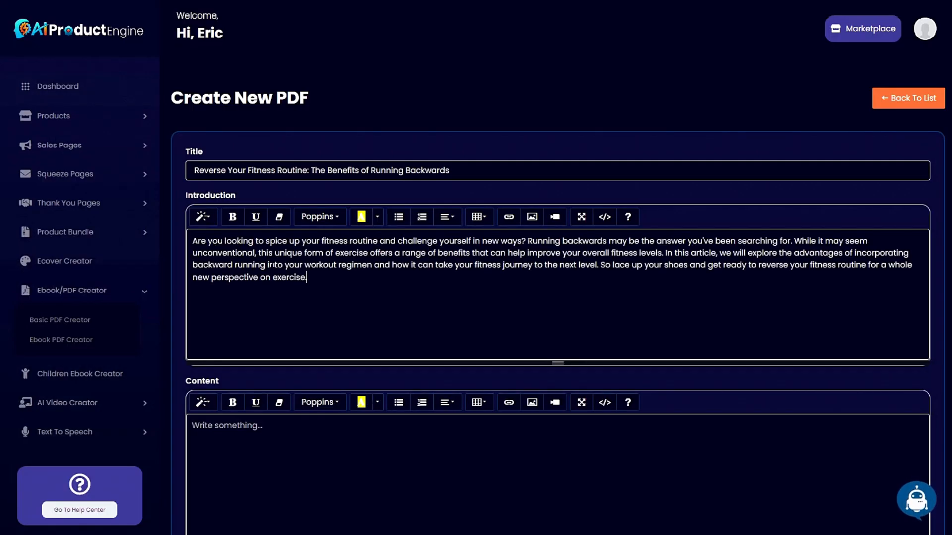
Generate the PDF's main text with the AI Writer's Create Main Content service, keeping the title as keyword and English as language
scroll(296, 350, "down", 3)
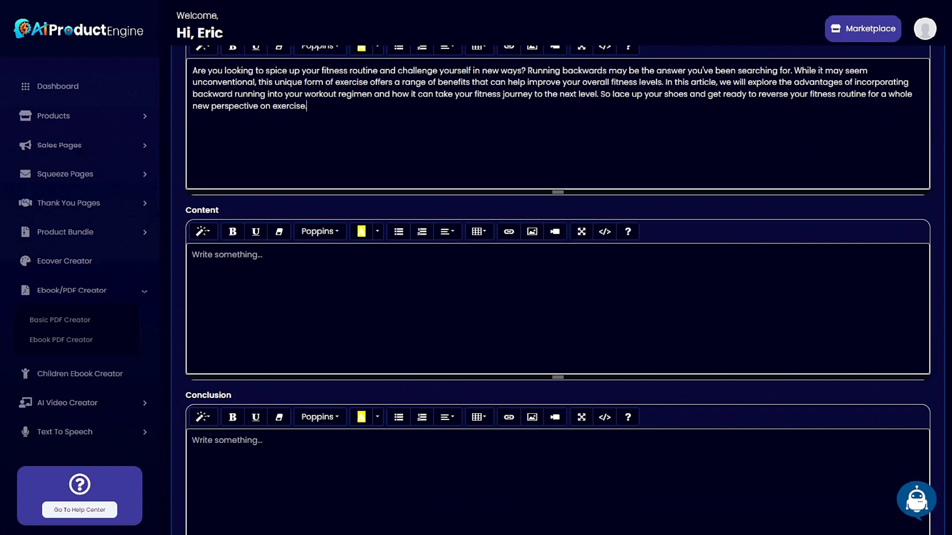
scroll(914, 501, "down", 1)
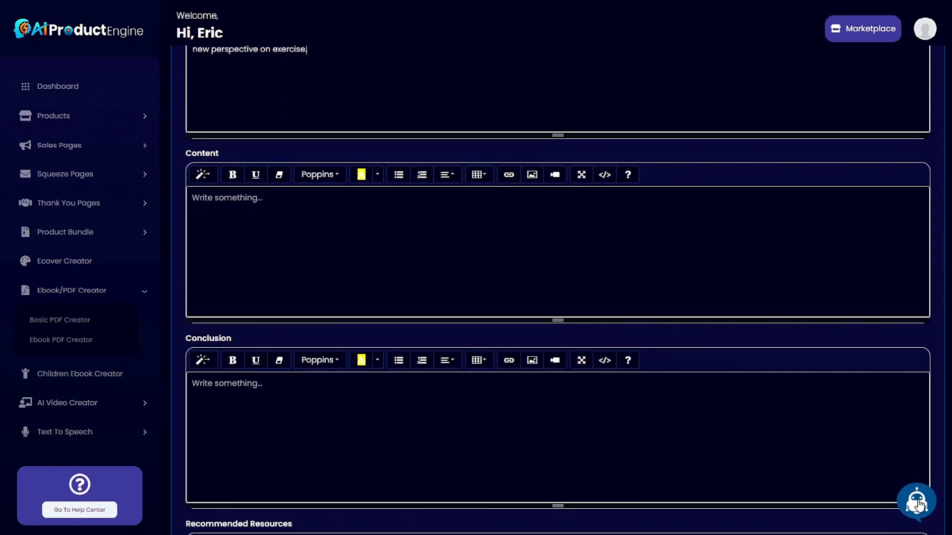
left_click(915, 501)
left_click(361, 103)
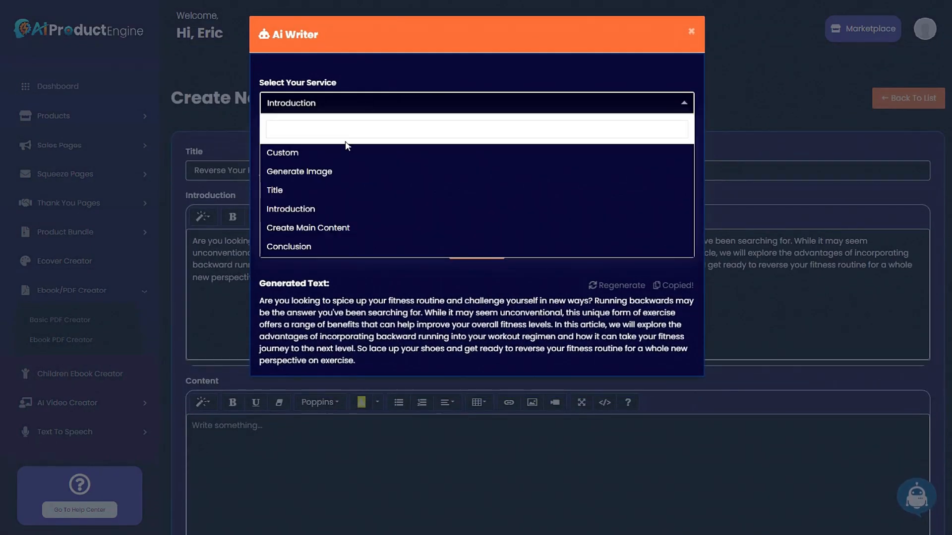
left_click(340, 228)
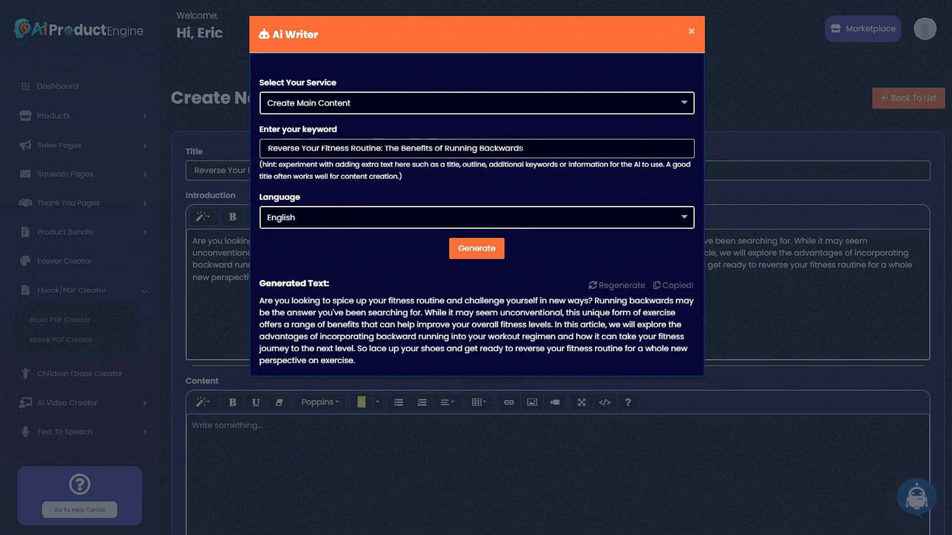
left_click(485, 248)
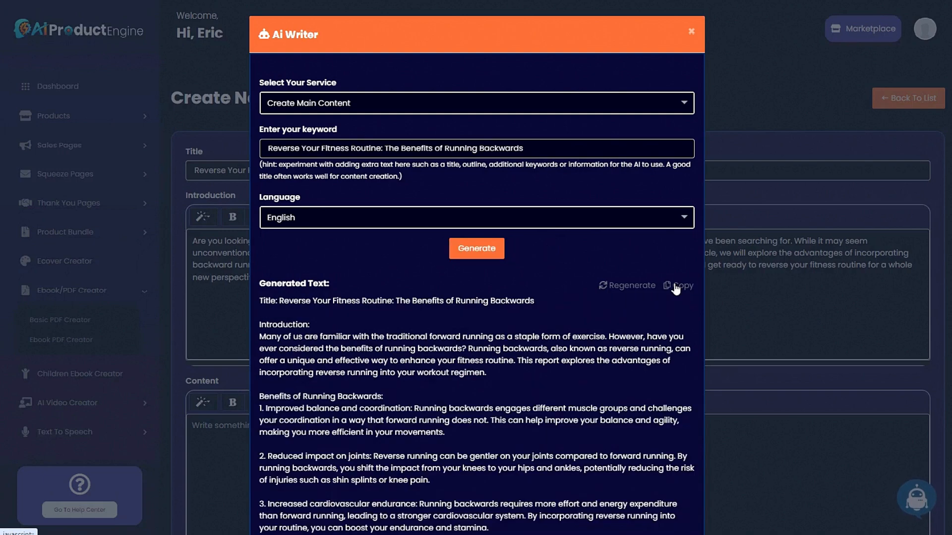
Copy the generated main content from the AI Writer into the PDF's Content field
left_click(683, 287)
left_click(738, 284)
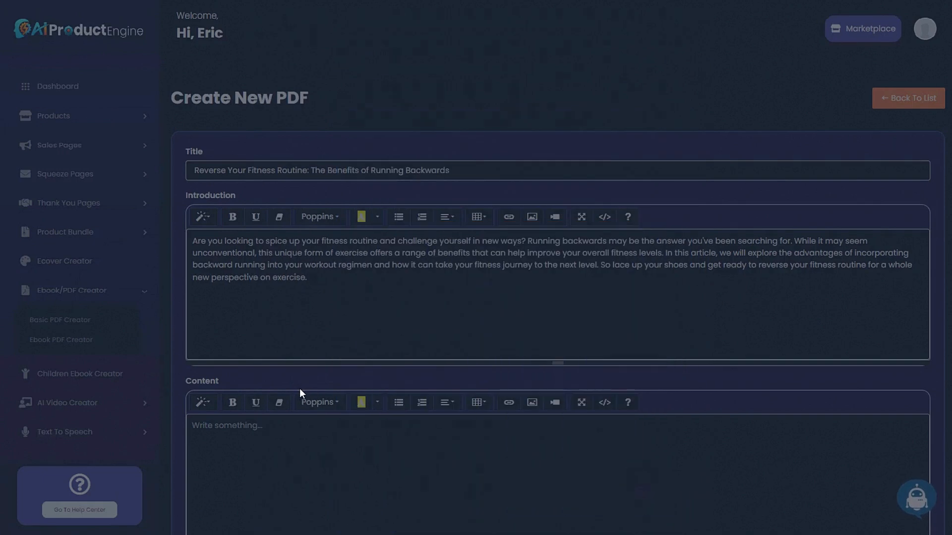
scroll(299, 395, "down", 3)
key("ctrl+v")
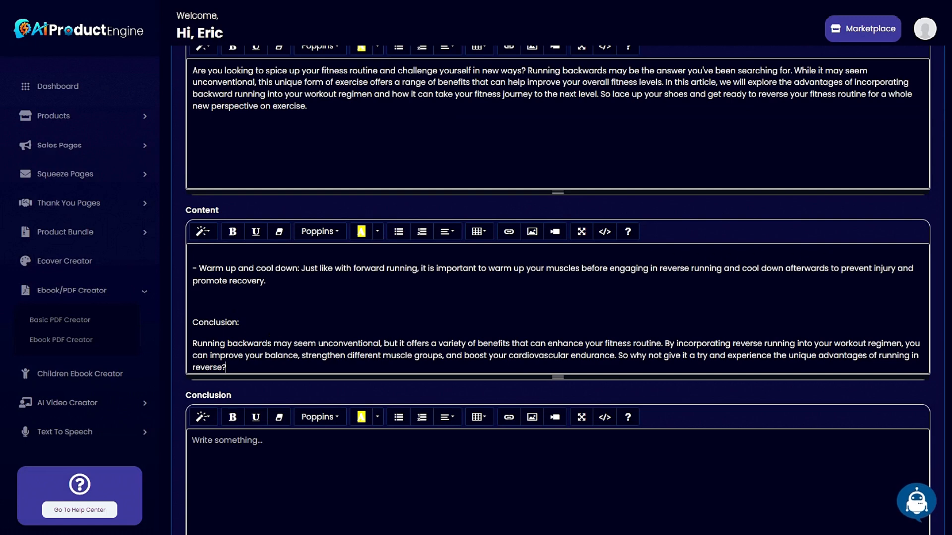
Delete the "Conclusion:" heading and its empty line above the last paragraph in the Content field
left_click_drag(240, 323, 194, 322)
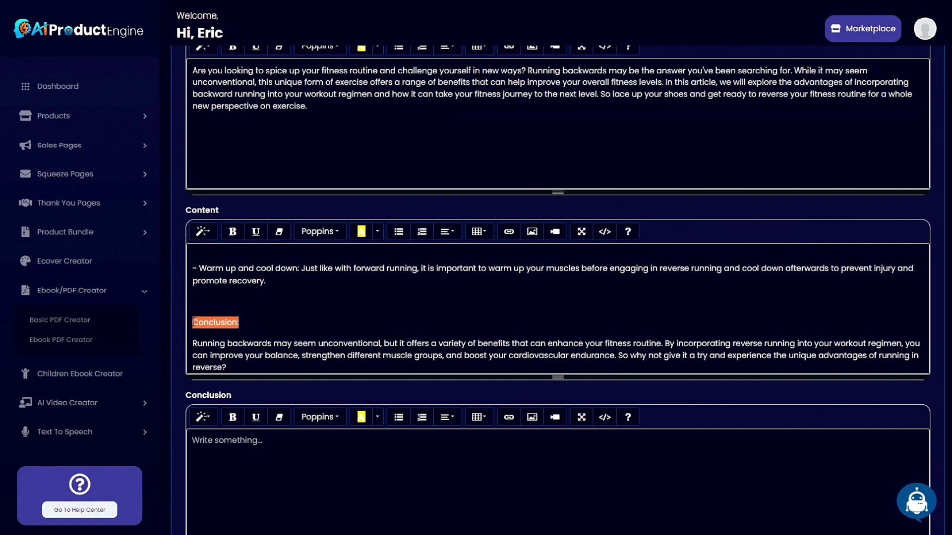
key("BackSpace")
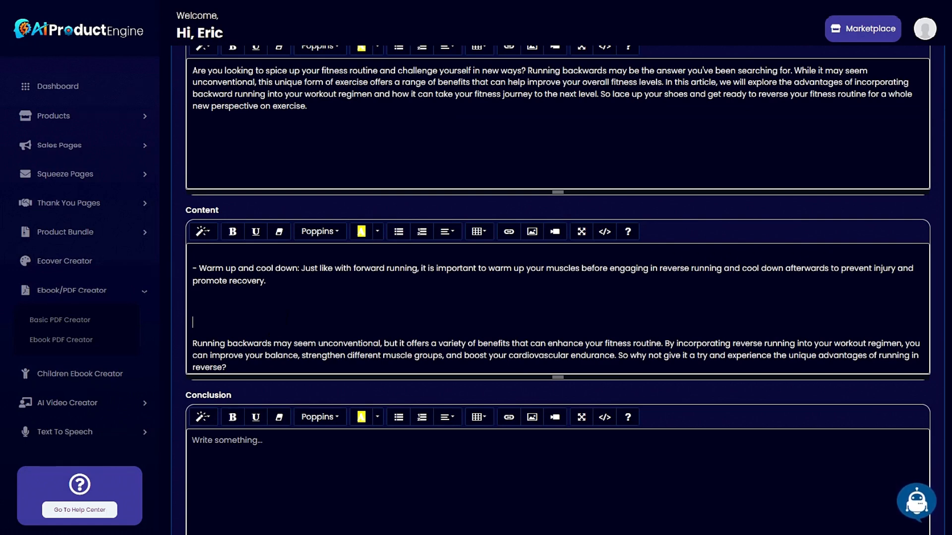
key("BackSpace")
Delete the "Introduction:" heading and the "Title:" line at the start of the Content text
scroll(558, 308, "up", 10)
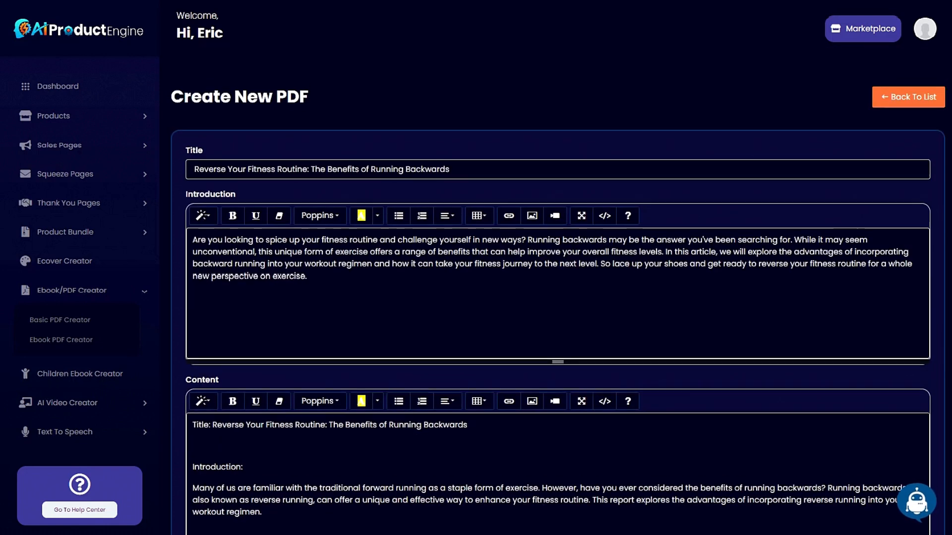
left_click_drag(243, 468, 186, 467)
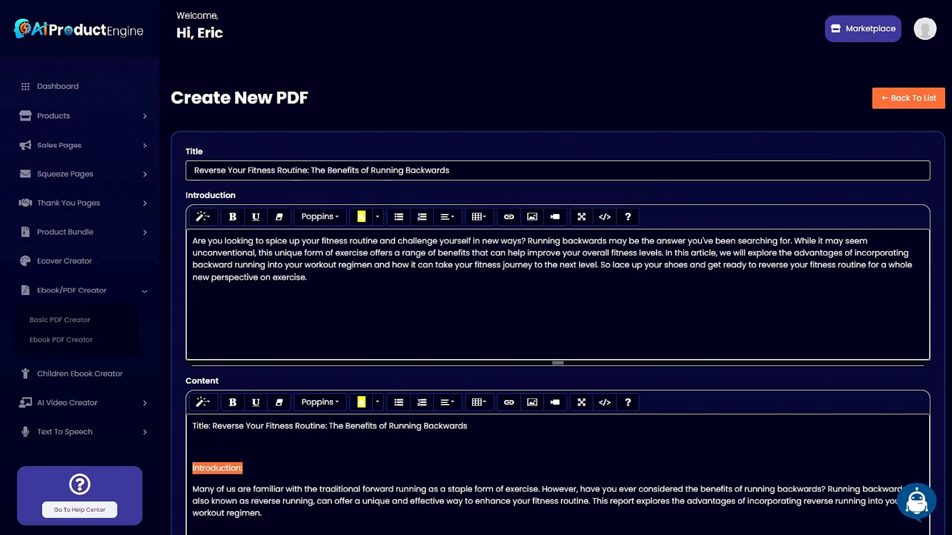
key("BackSpace")
key("BackSpace")
triple_click(419, 427)
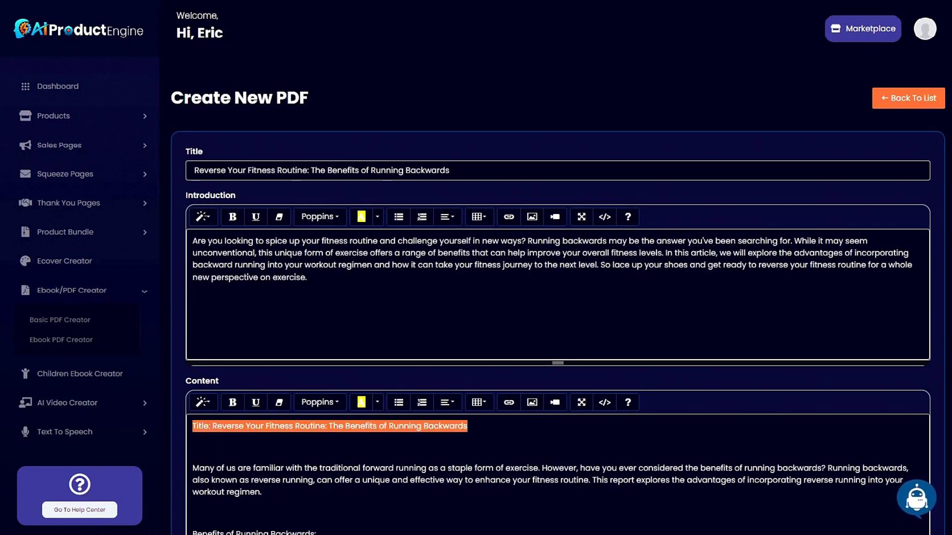
key("BackSpace")
Review the Content text from its opening paragraph through the numbered benefits of running backwards
scroll(558, 297, "down", 1)
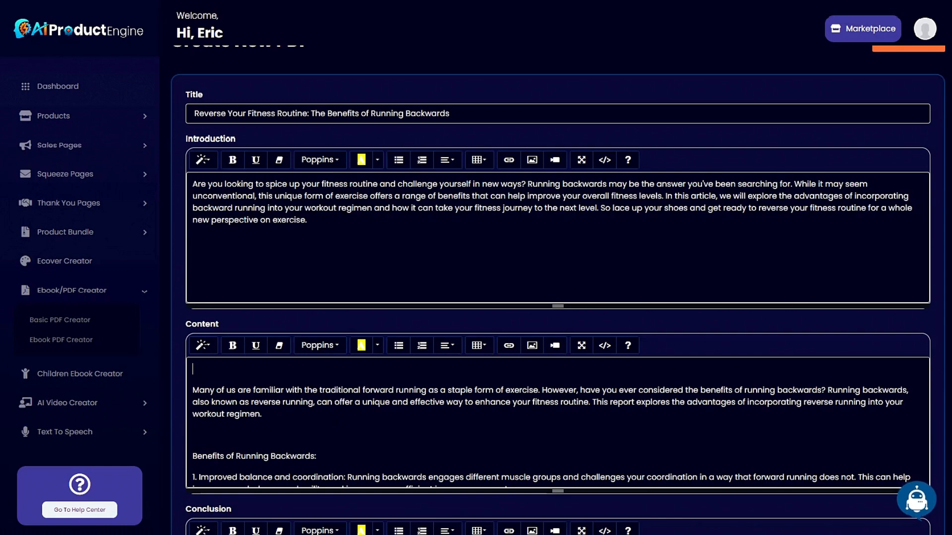
scroll(558, 367, "down", 10)
scroll(558, 367, "up", 6)
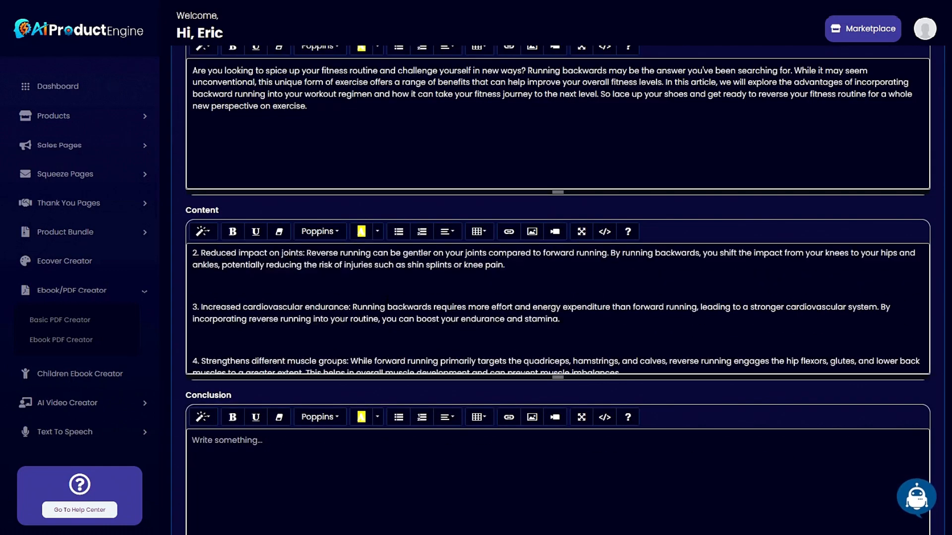
scroll(413, 356, "up", 4)
scroll(413, 356, "up", 2)
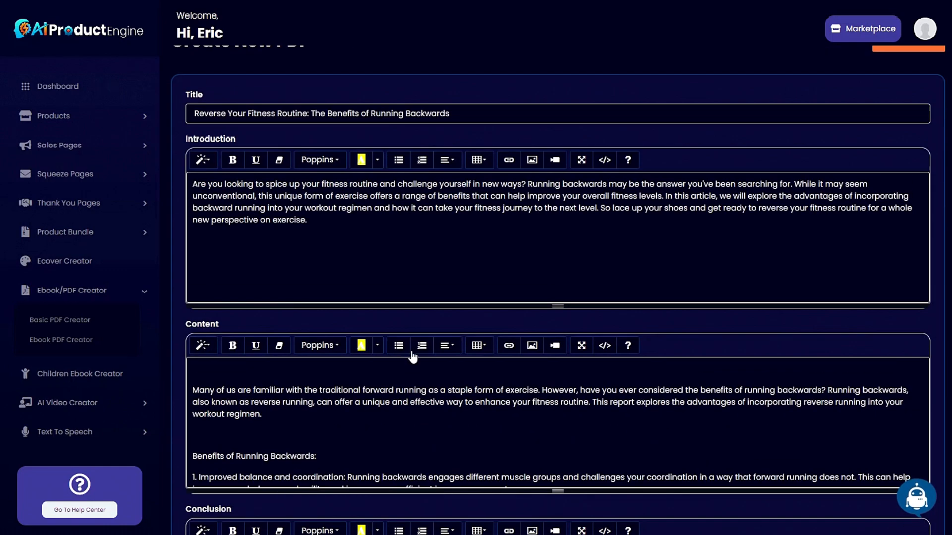
scroll(412, 356, "down", 8)
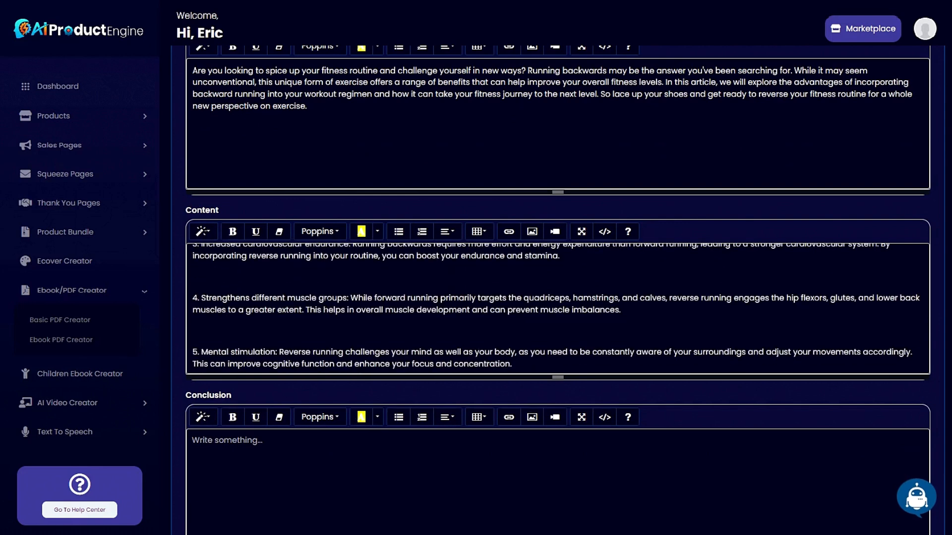
scroll(558, 308, "up", 5)
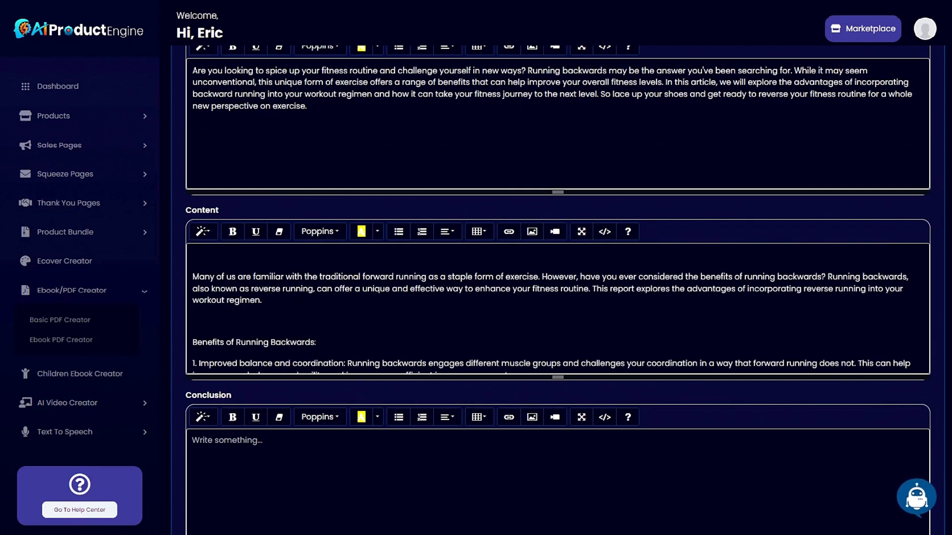
Make the "Benefits of Running Backwards:" heading in the Content field bold and underlined
left_click_drag(317, 342, 192, 342)
left_click(233, 231)
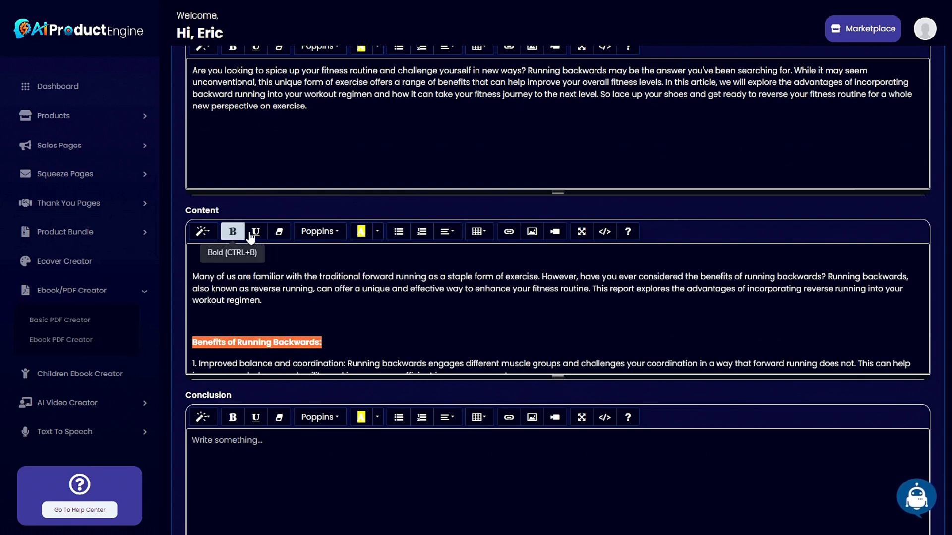
left_click(252, 234)
left_click(321, 342)
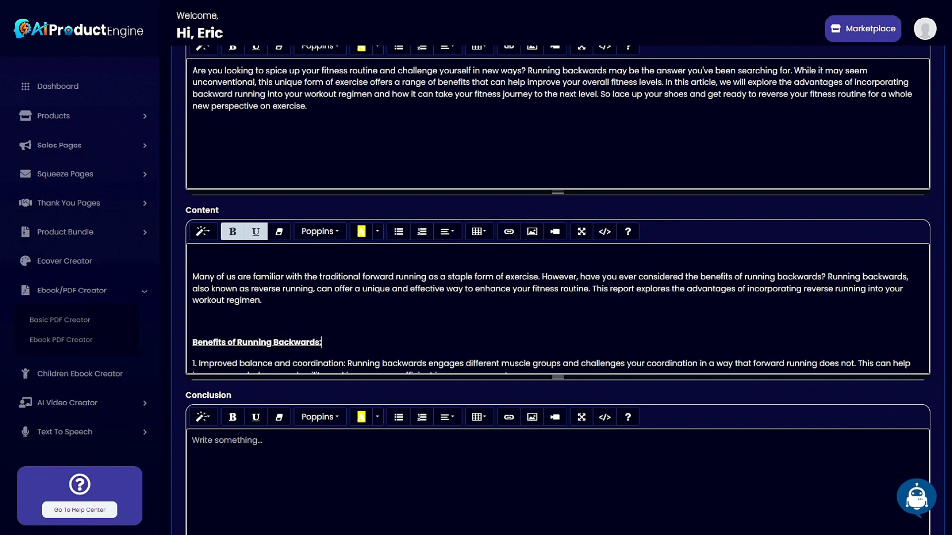
Generate a Conclusion with the AI Writer, keeping the PDF title as keyword and English as language
scroll(322, 342, "down", 4)
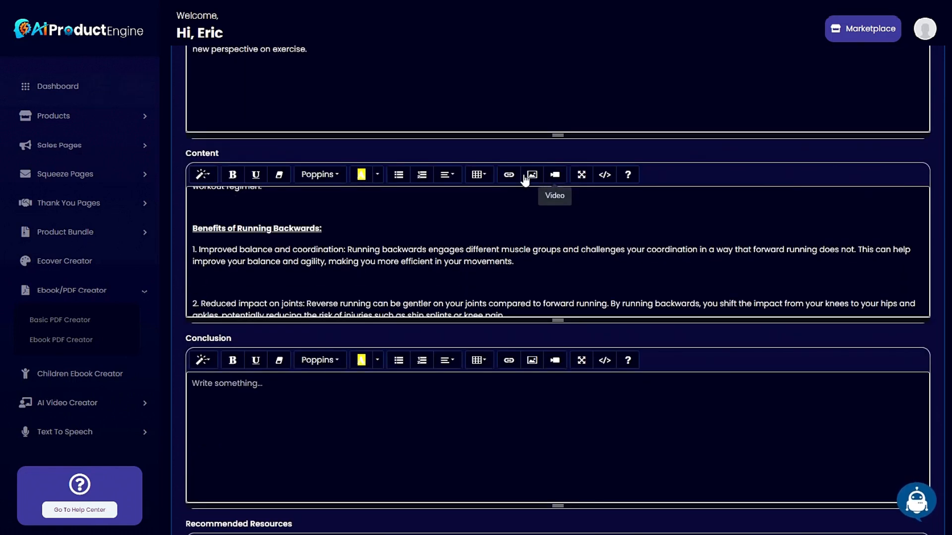
scroll(558, 252, "down", 10)
left_click(193, 305)
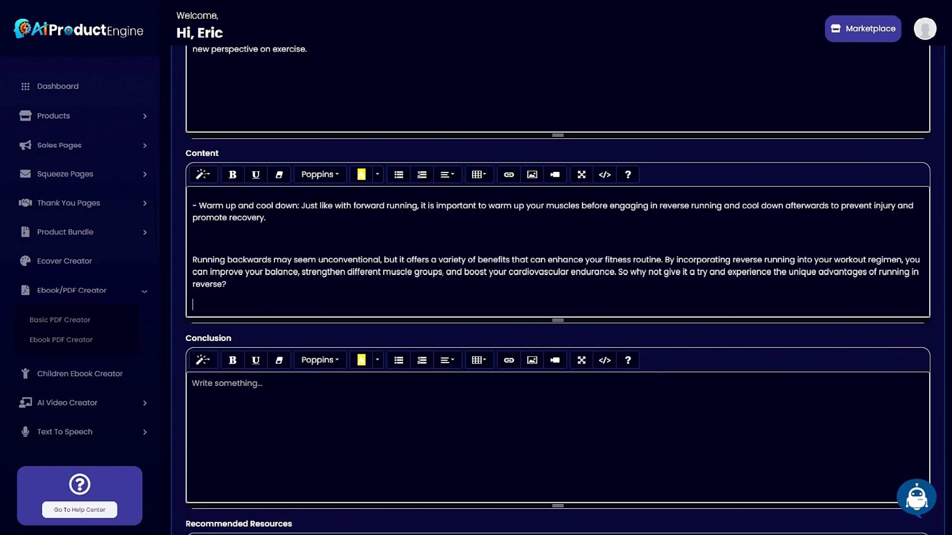
scroll(450, 362, "down", 3)
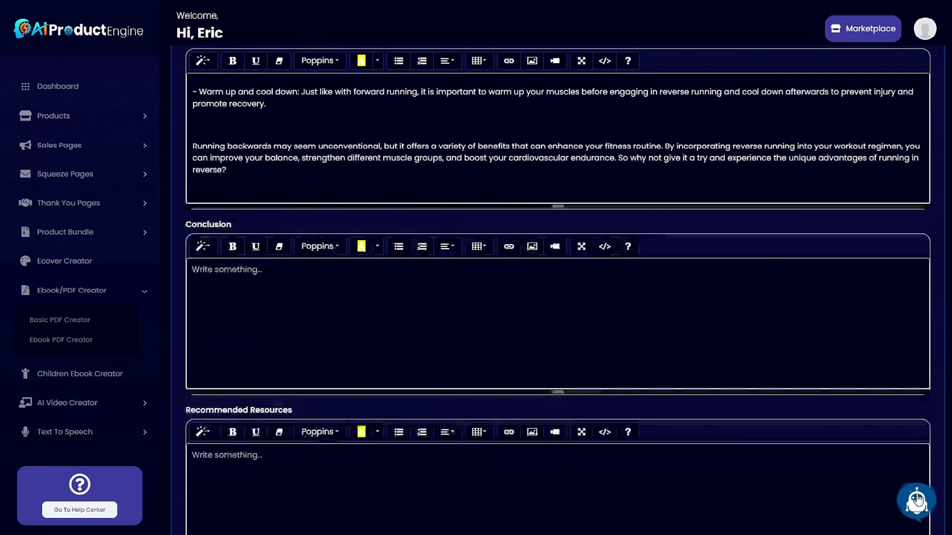
left_click(917, 500)
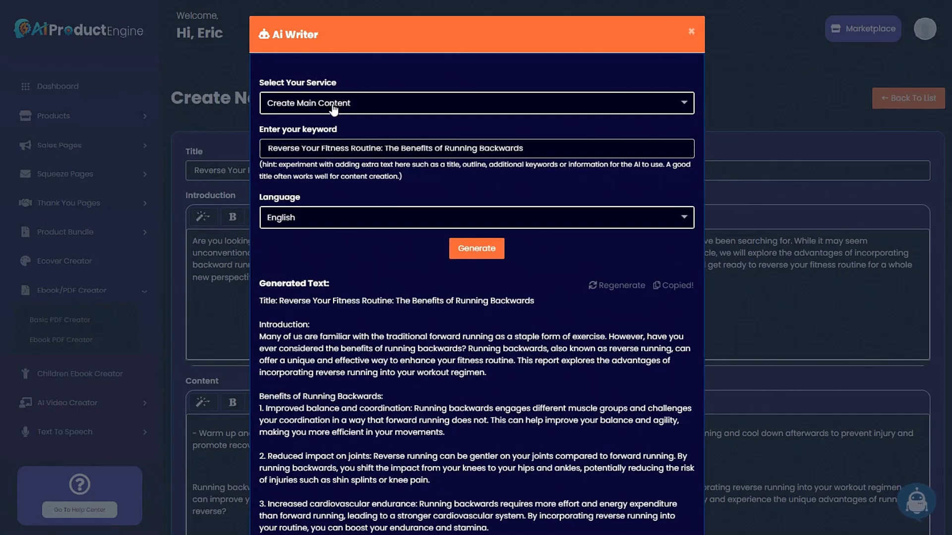
left_click(333, 109)
left_click(302, 246)
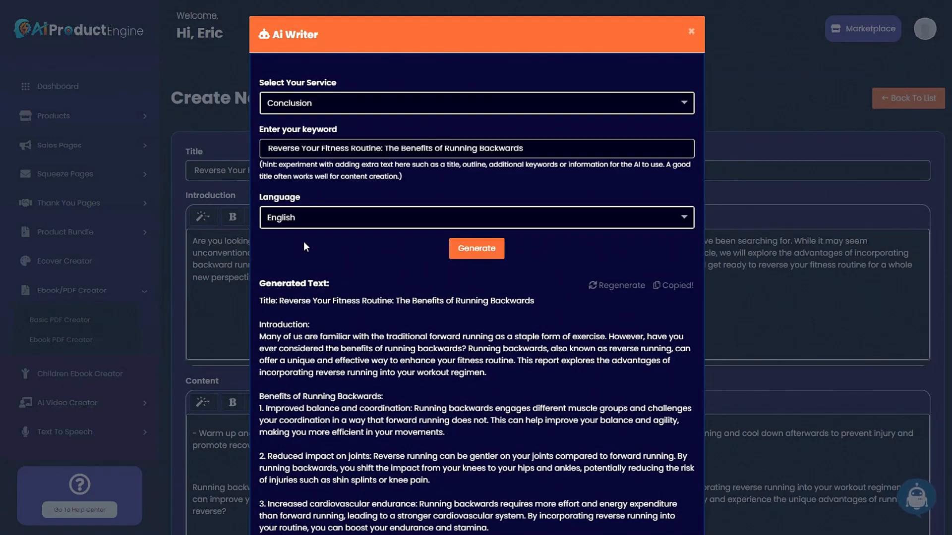
left_click(470, 248)
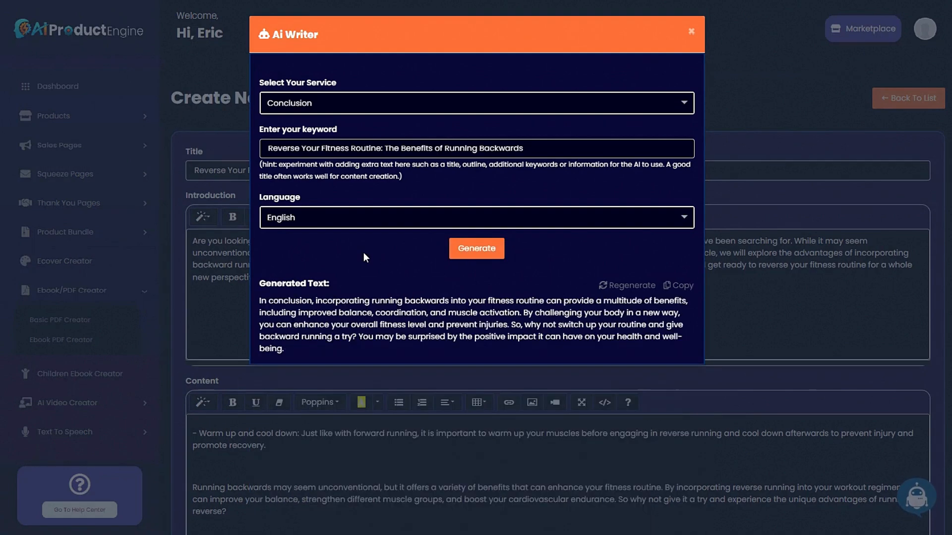
Copy the generated conclusion from the AI Writer and paste it into the Conclusion field
left_click(673, 286)
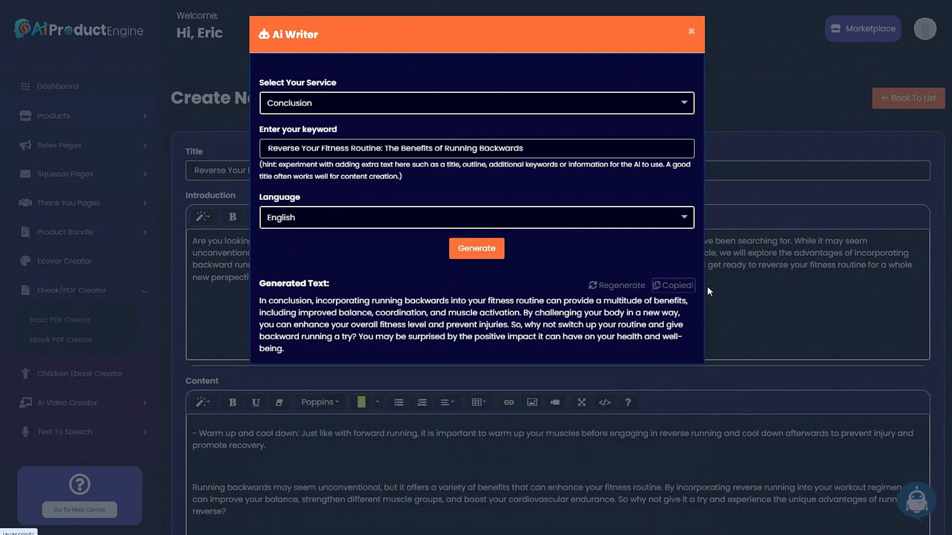
left_click(340, 444)
scroll(337, 451, "down", 2)
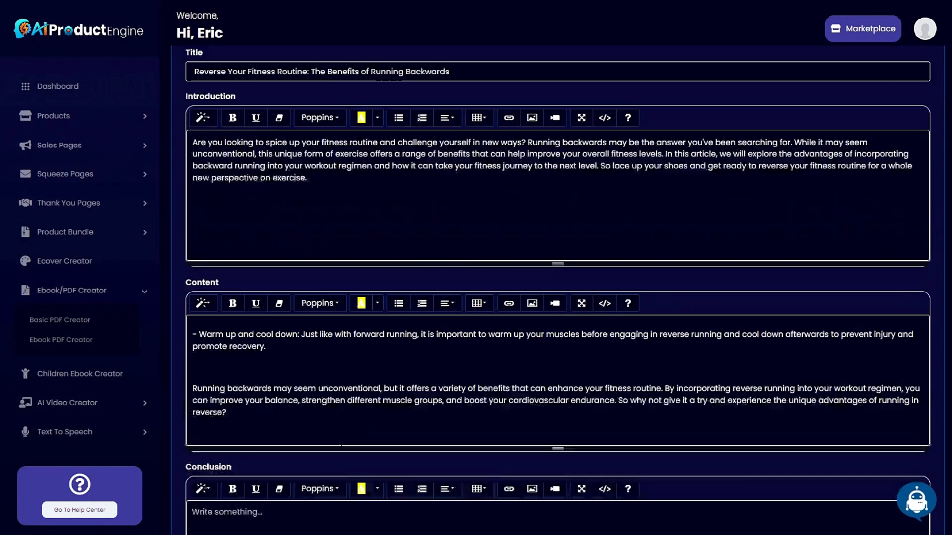
left_click(337, 513)
type("In conclusion, incorporating running backwards into your fitness routine can provide a multitude of benefits, including improved balance, coordination, and muscle activation. By challenging your body in a new way, you can enhance your overall fitness level and prevent injuries. So, why not switch up your routine and give backward running a try? You may be surprised by the positive impact it can have on your health and well-being.")
Generate Recommended Resources with the AI Writer, keeping the PDF title as keyword and English as language
scroll(421, 351, "down", 1)
scroll(421, 351, "down", 4)
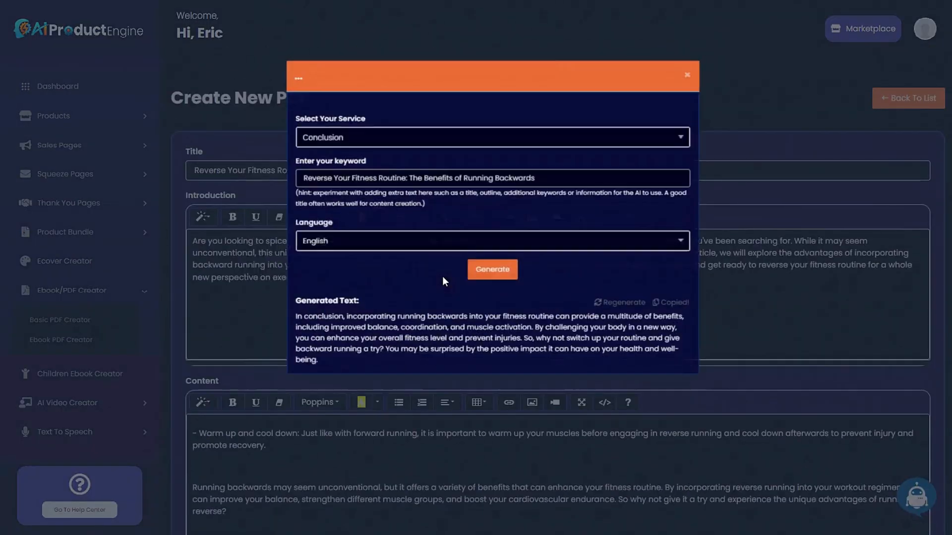
left_click(326, 105)
left_click(314, 141)
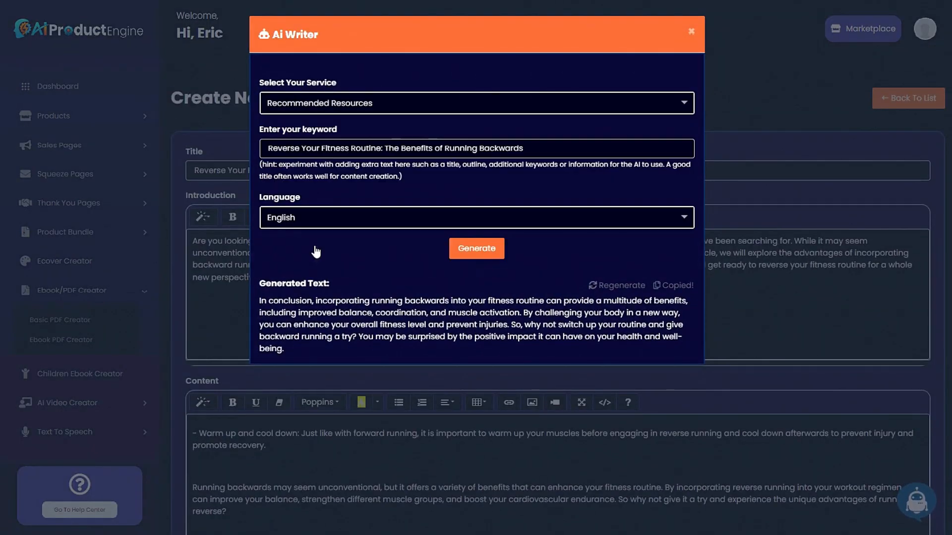
left_click(482, 254)
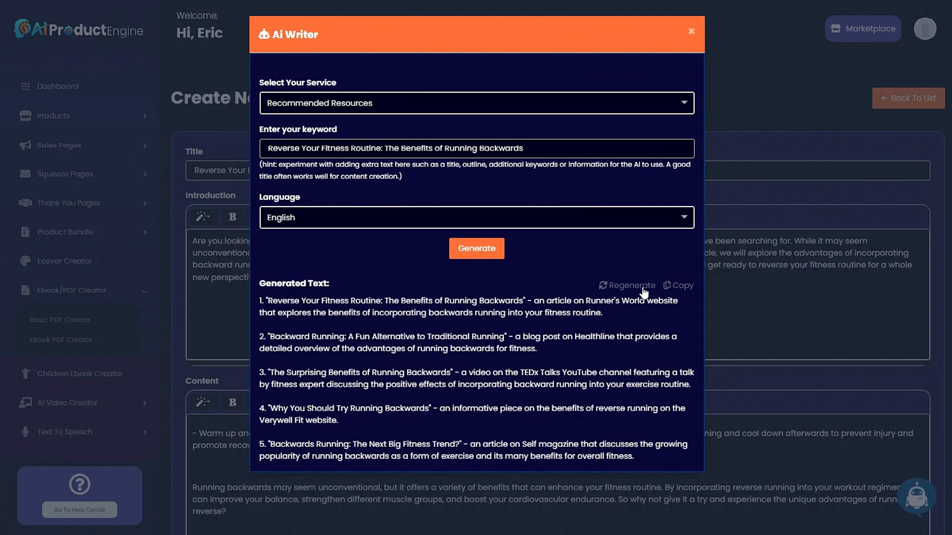
Copy the generated resource list into the Recommended Resources field and check its entries
left_click(676, 288)
left_click(744, 307)
scroll(346, 433, "down", 3)
scroll(346, 433, "down", 10)
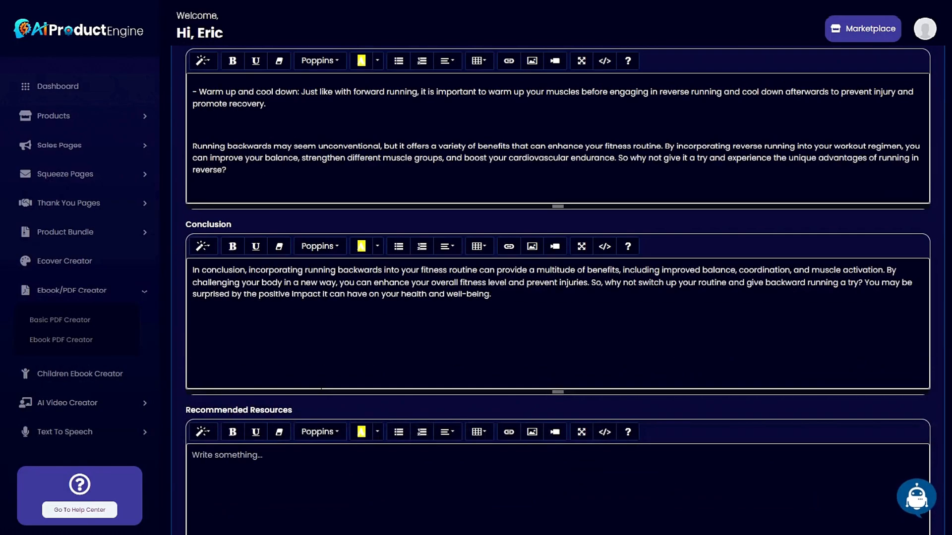
key("ctrl+v")
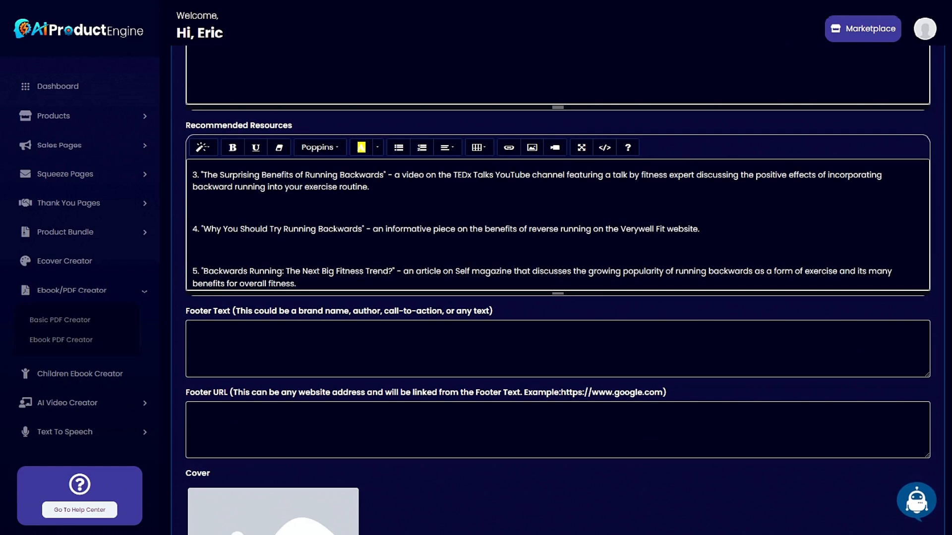
scroll(363, 241, "up", 3)
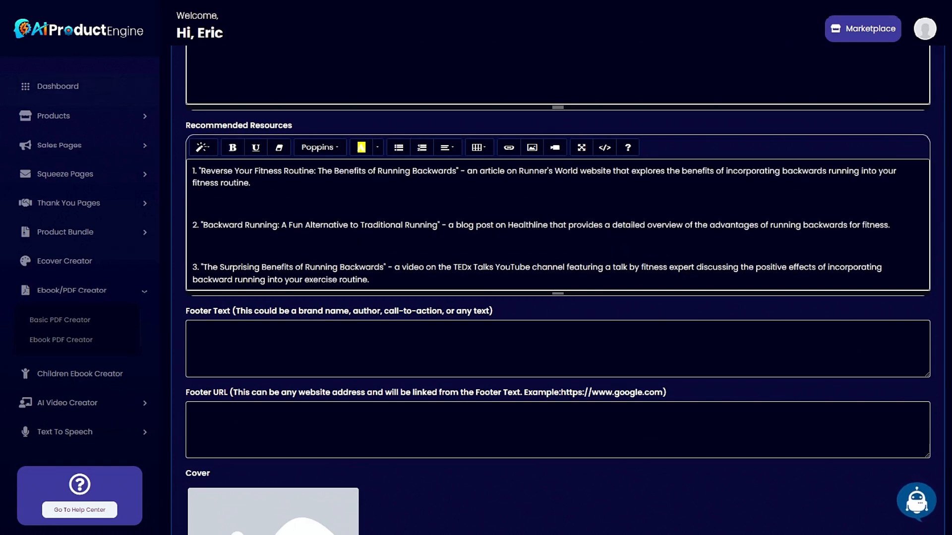
scroll(544, 223, "down", 3)
scroll(557, 225, "up", 5)
scroll(558, 281, "down", 3)
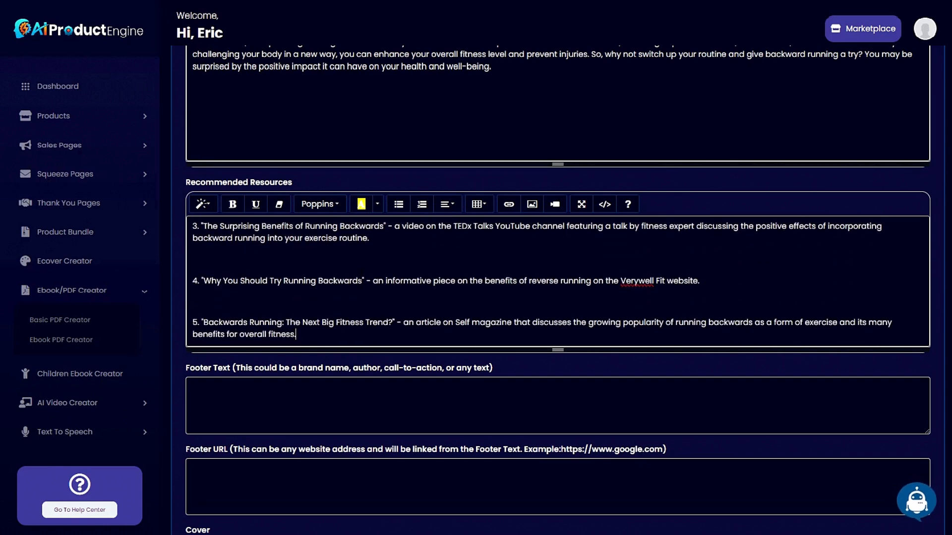
Fill the Footer Text with the author's first name in possessive form plus "Backward Running Blueprint", and the Footer URL with the matching https website address
scroll(558, 278, "down", 2)
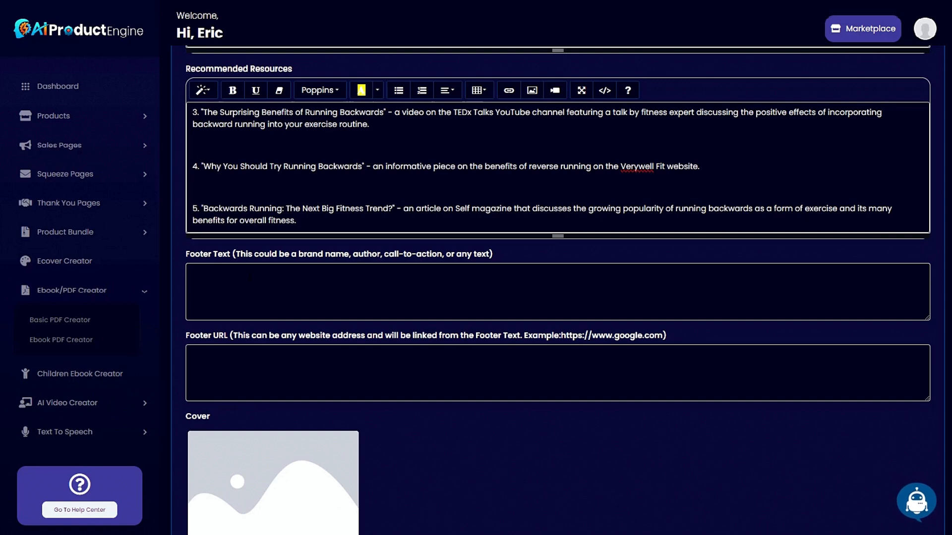
type("Eric's Backward Running Blueprint")
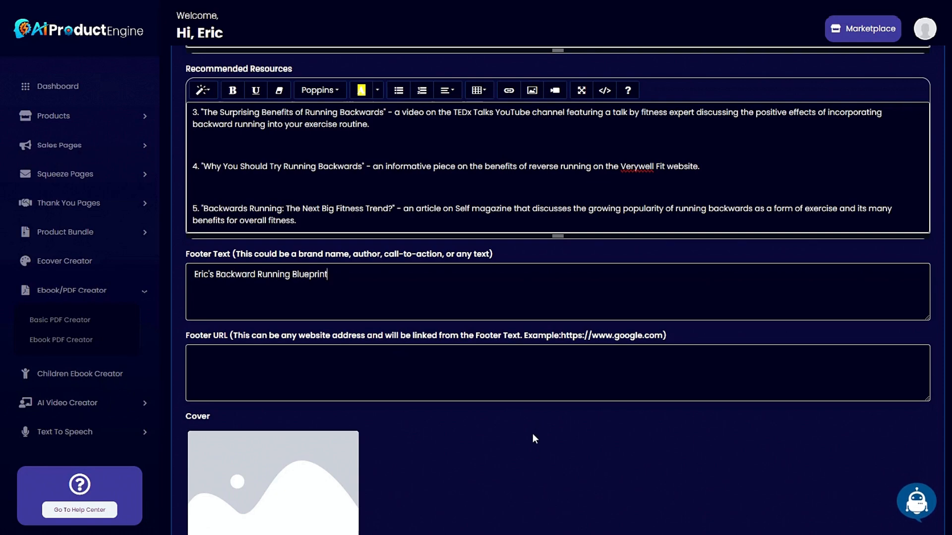
scroll(534, 437, "up", 15)
scroll(528, 353, "down", 15)
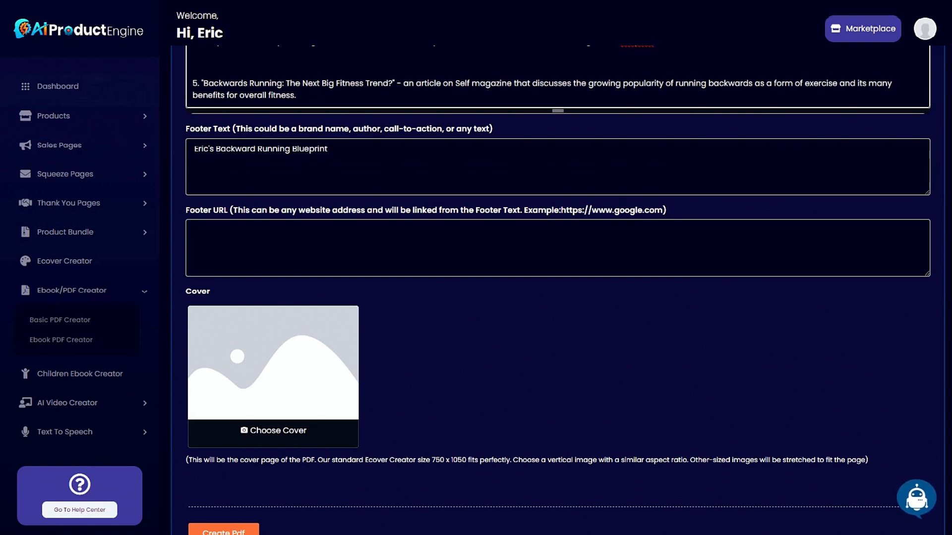
key("Tab")
type("https://ericsbackwardrunning.com")
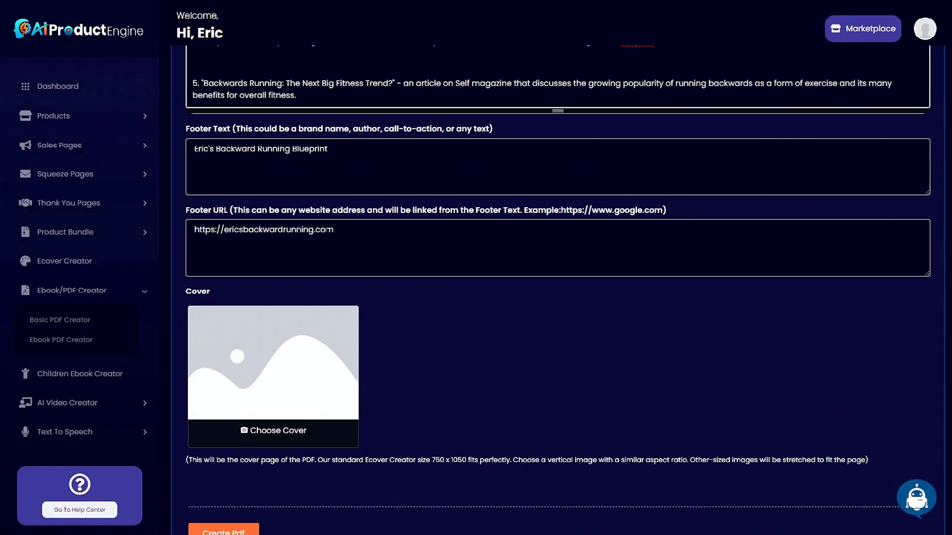
left_click_drag(328, 230, 216, 229)
left_click(290, 229)
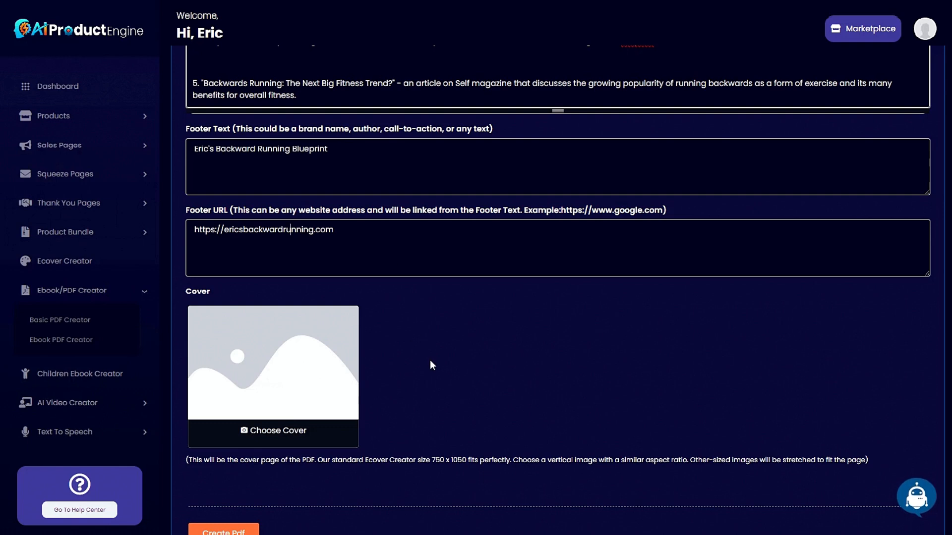
Open the Ecover Creator in a separate browser tab and switch to it
scroll(430, 361, "down", 1)
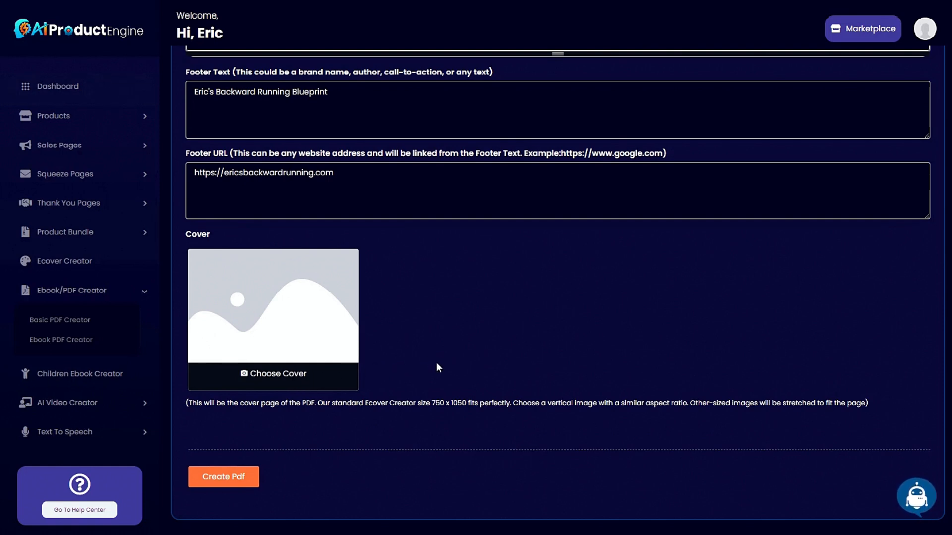
right_click(75, 260)
left_click(127, 272)
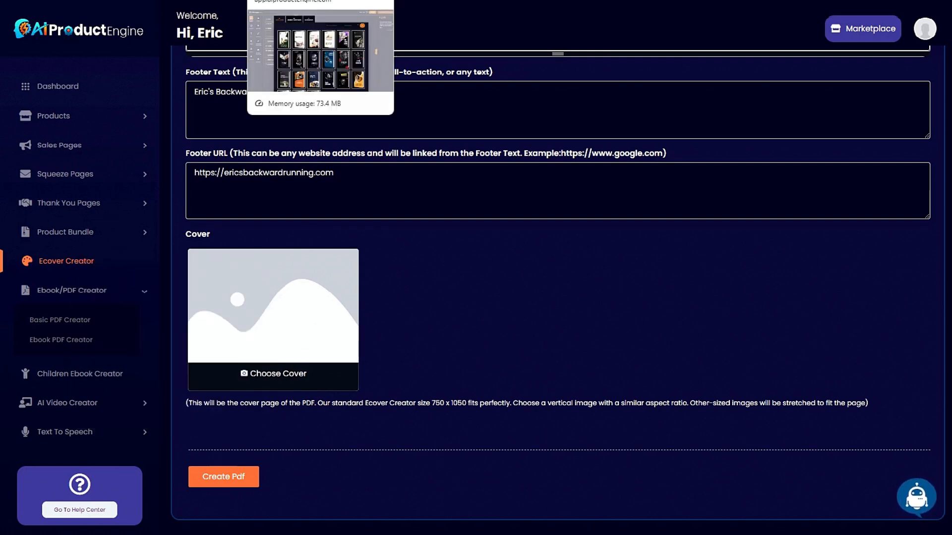
left_click(298, 0)
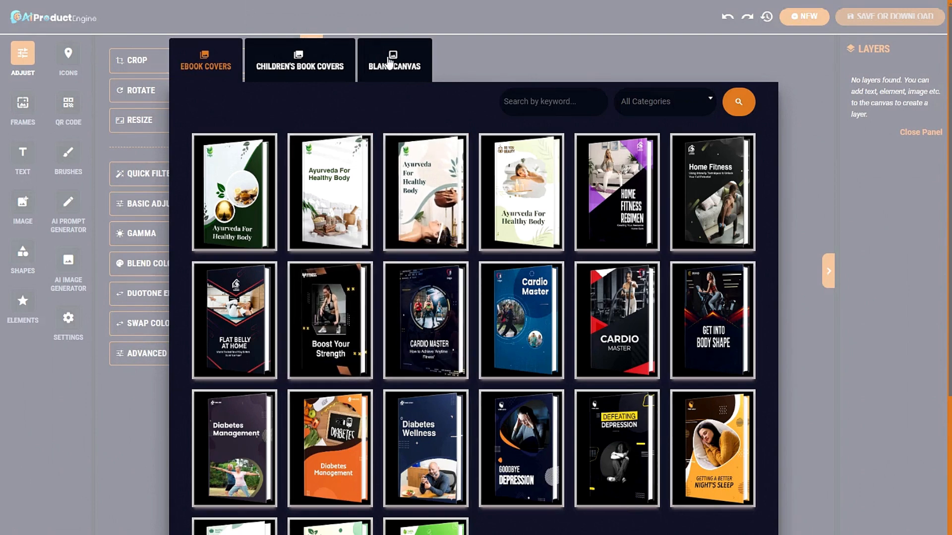
Filter the ebook covers by the Cardio Master category and load the flat blue Cardio Master template
left_click(650, 101)
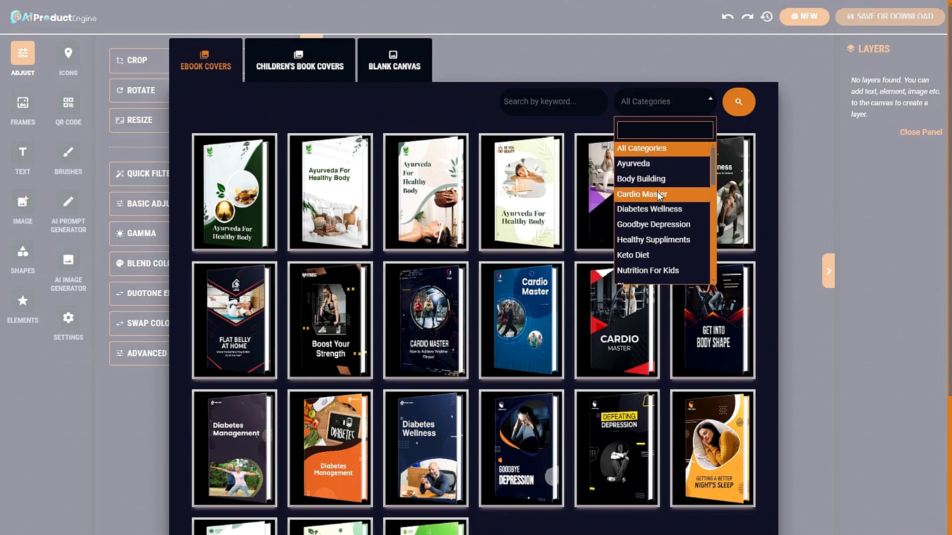
left_click(634, 196)
left_click(738, 102)
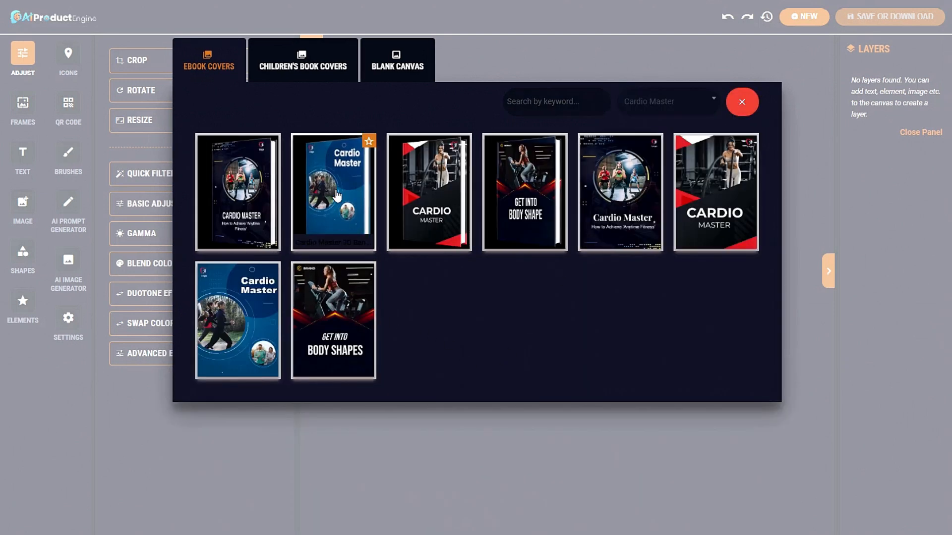
left_click(273, 314)
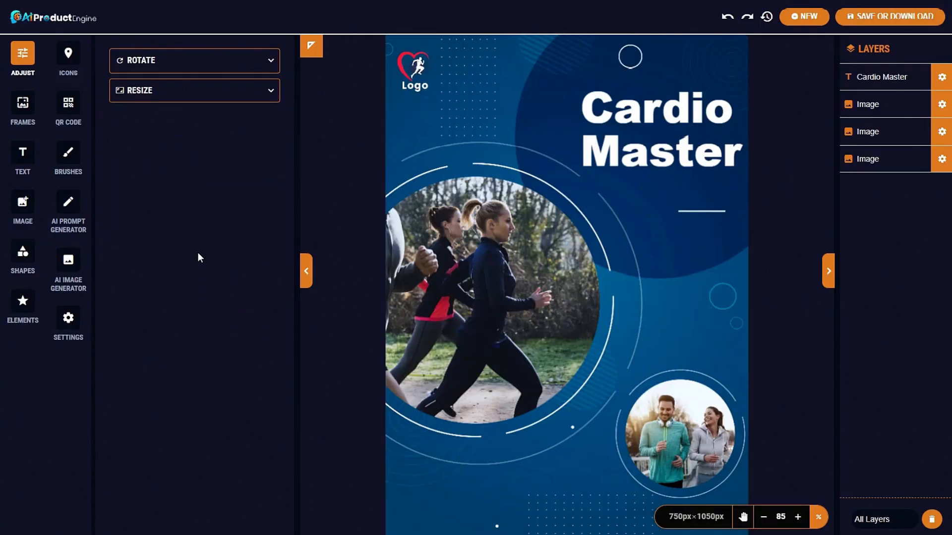
left_click(68, 203)
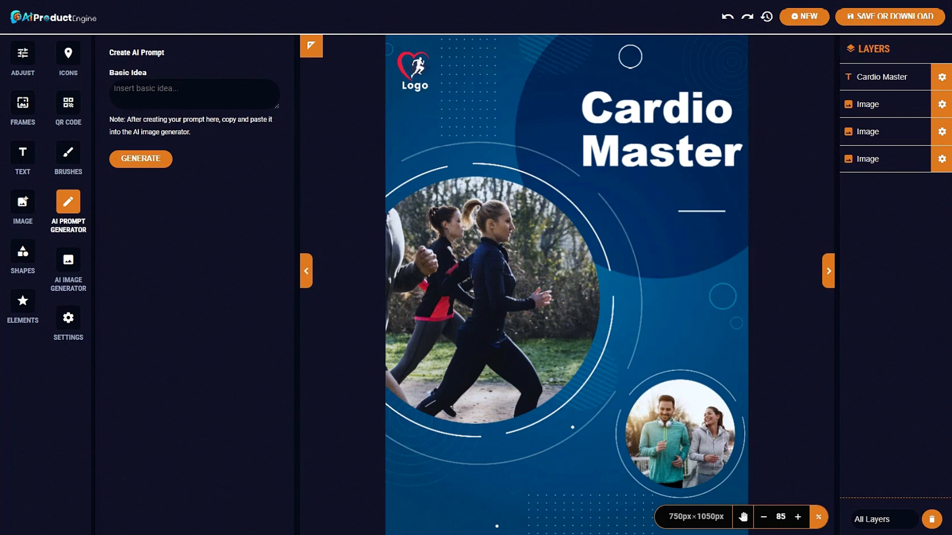
left_click(69, 264)
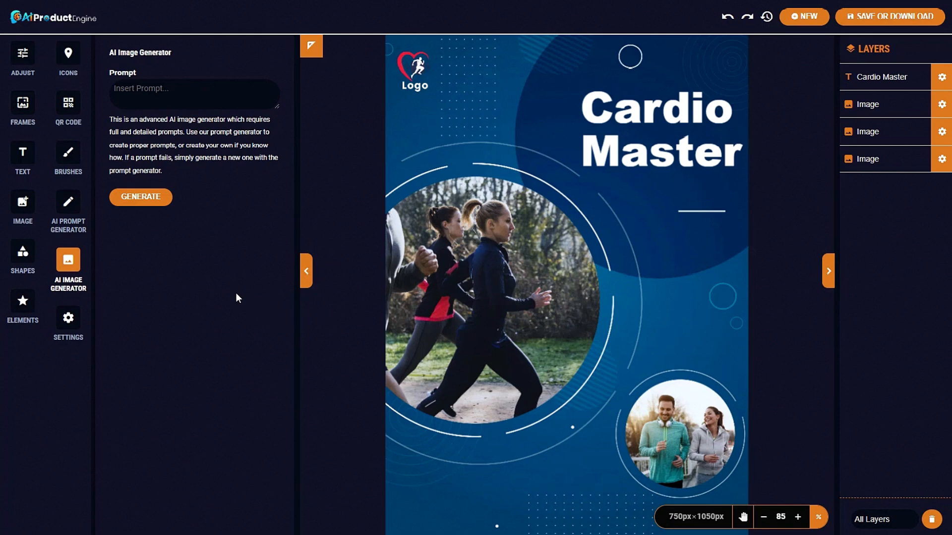
Flip the runners image horizontally and move it slightly down and to the left on the cover
left_click(468, 242)
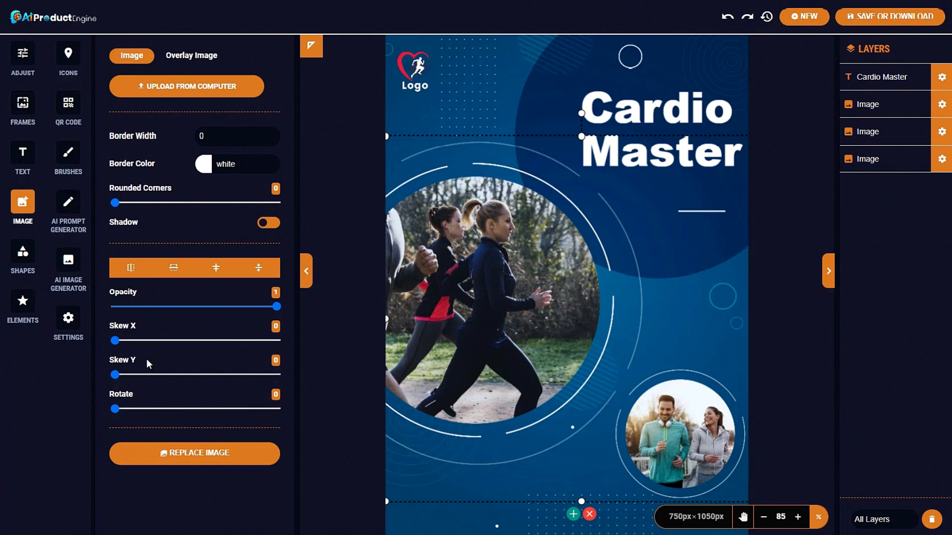
left_click(131, 268)
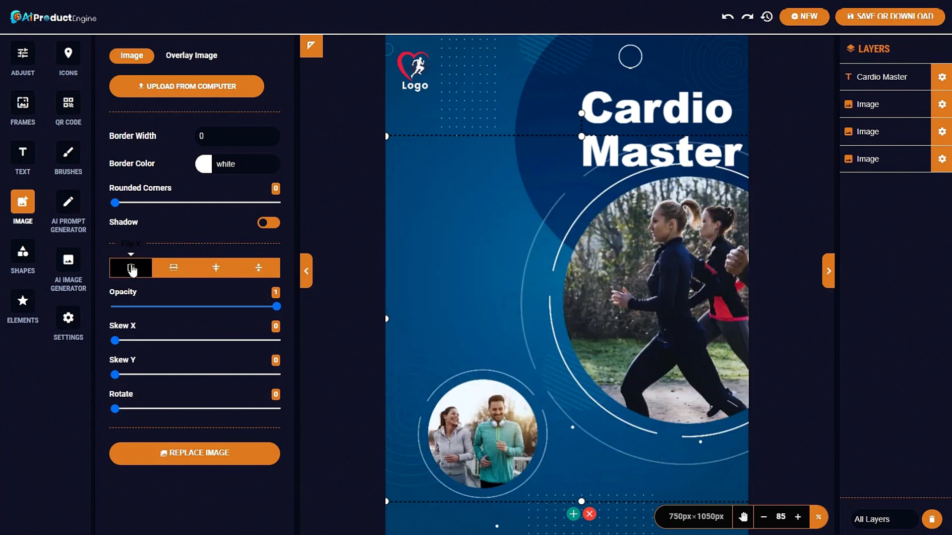
left_click_drag(634, 258, 618, 280)
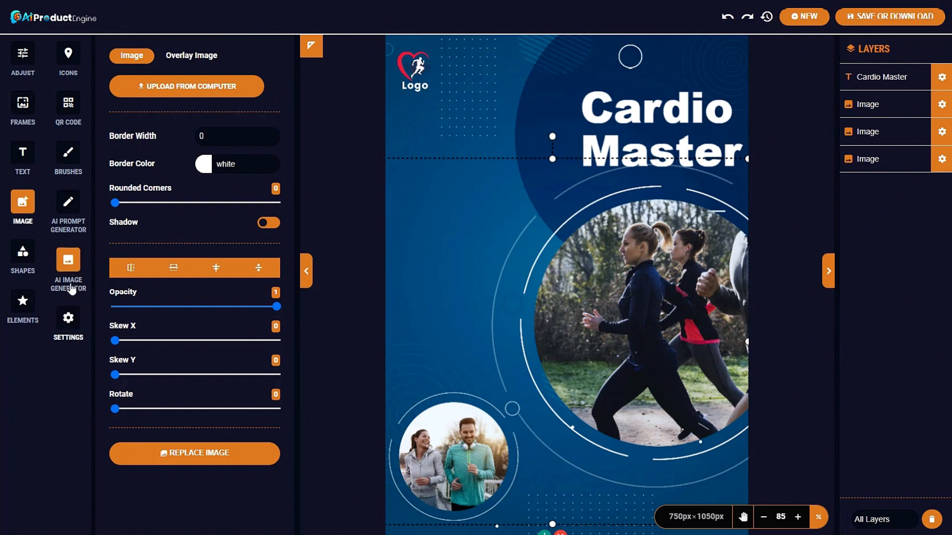
Find an icon with the keyword "arrow" and add the right-pointing arrow to the cover
left_click(68, 55)
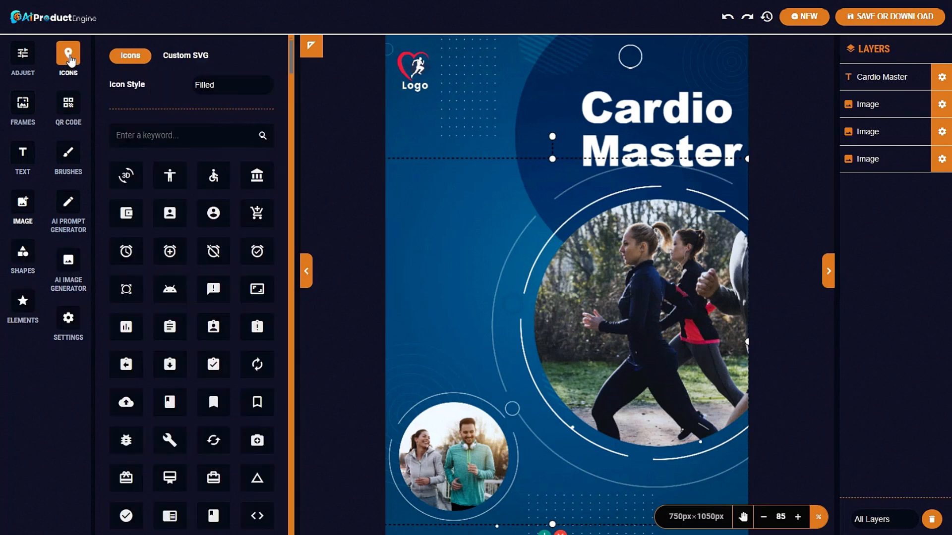
left_click(187, 134)
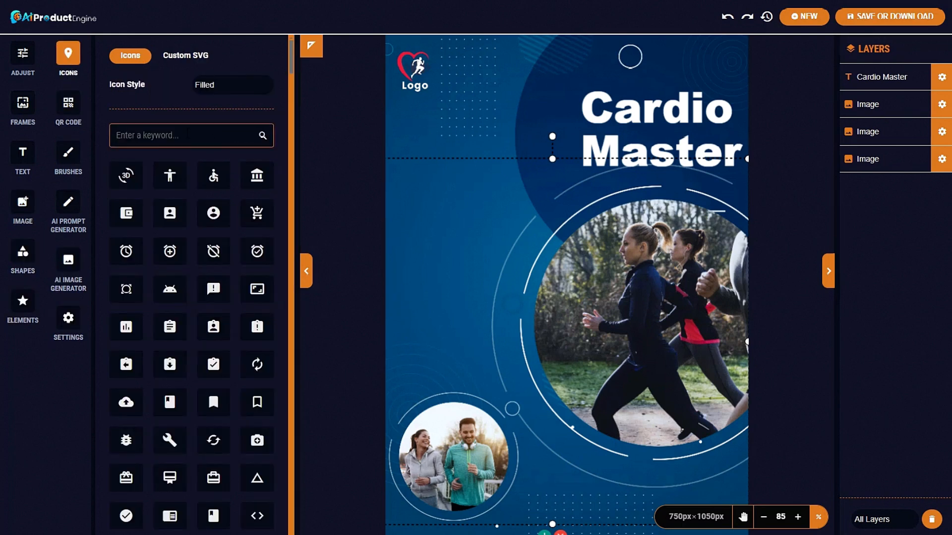
type("arrow")
left_click(257, 248)
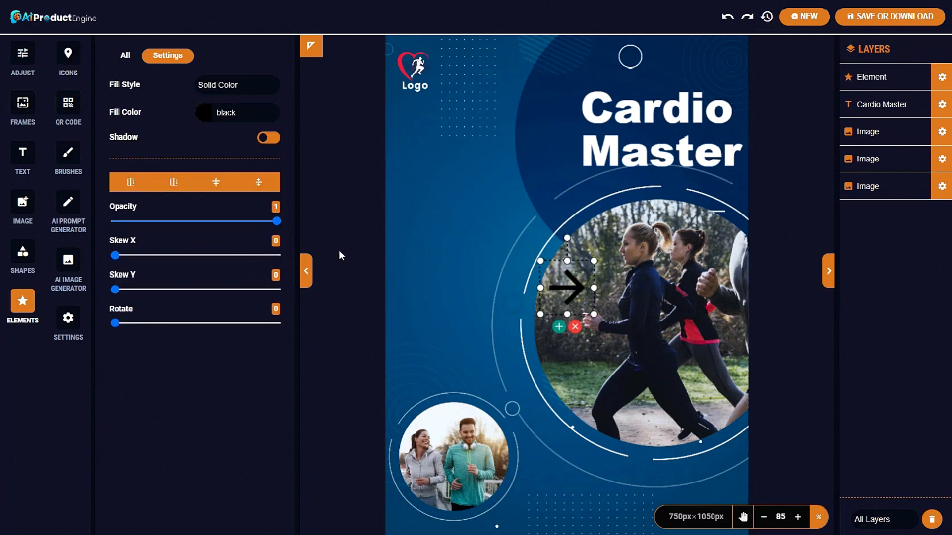
Stretch the arrow wider and taller, then place it so its tip points at the front runner
left_click_drag(541, 288, 400, 287)
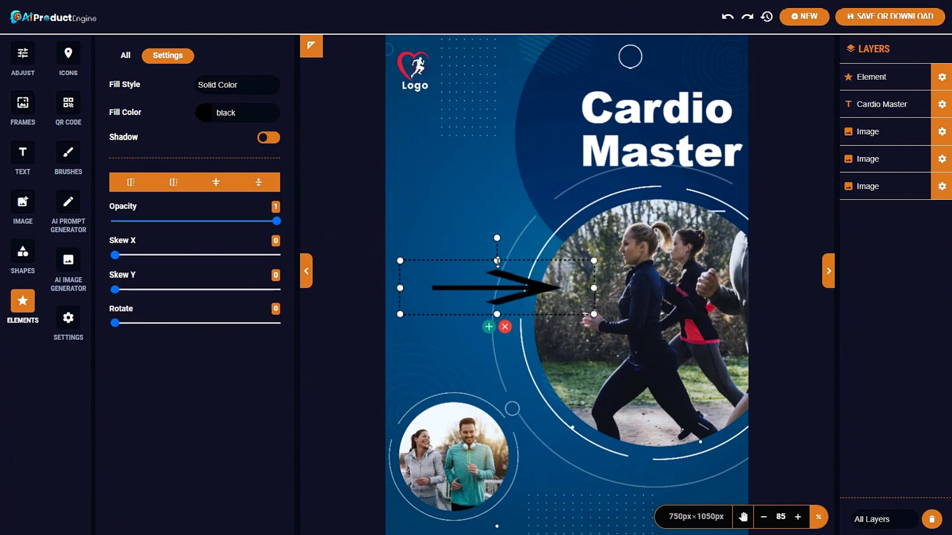
left_click_drag(498, 262, 496, 178)
left_click_drag(400, 247, 309, 247)
left_click_drag(451, 314, 450, 353)
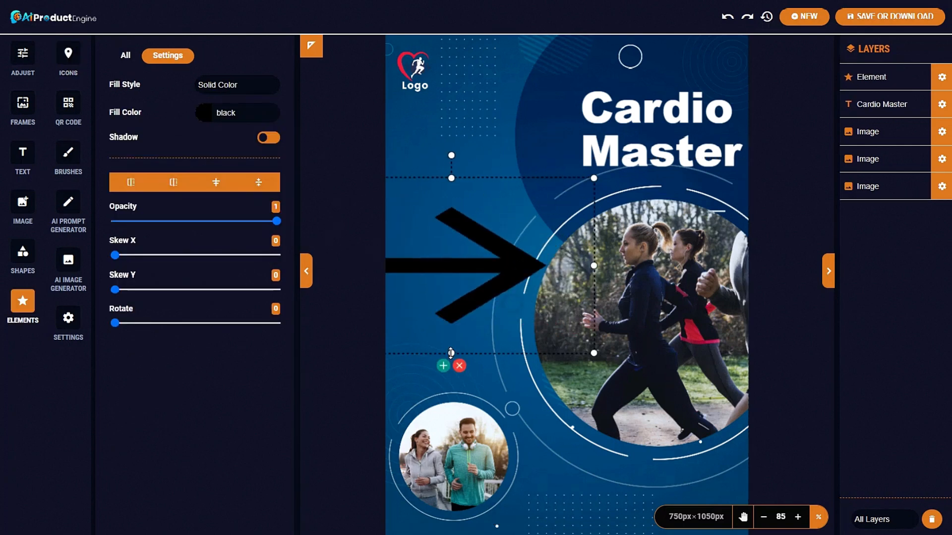
left_click_drag(427, 263, 495, 312)
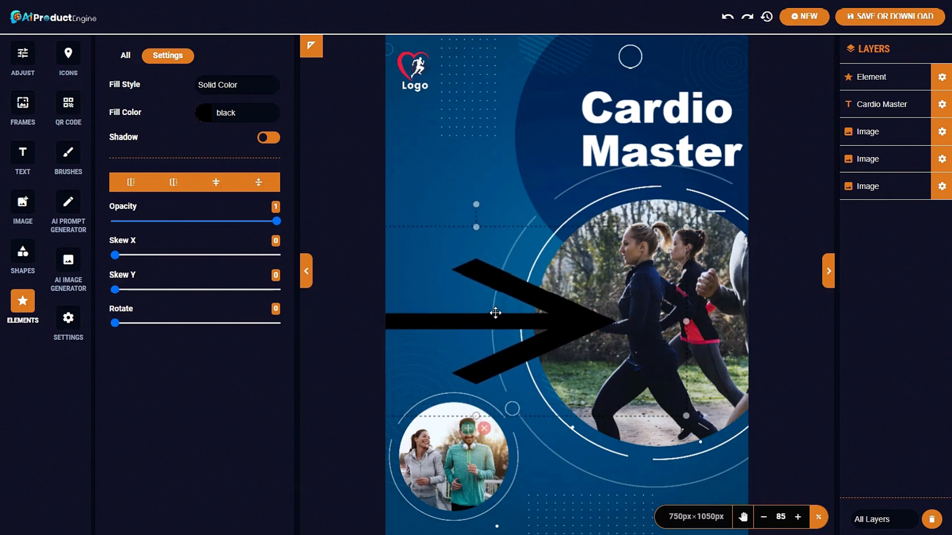
Set the arrow's fill color to red, #f44336
left_click(219, 113)
left_click(224, 148)
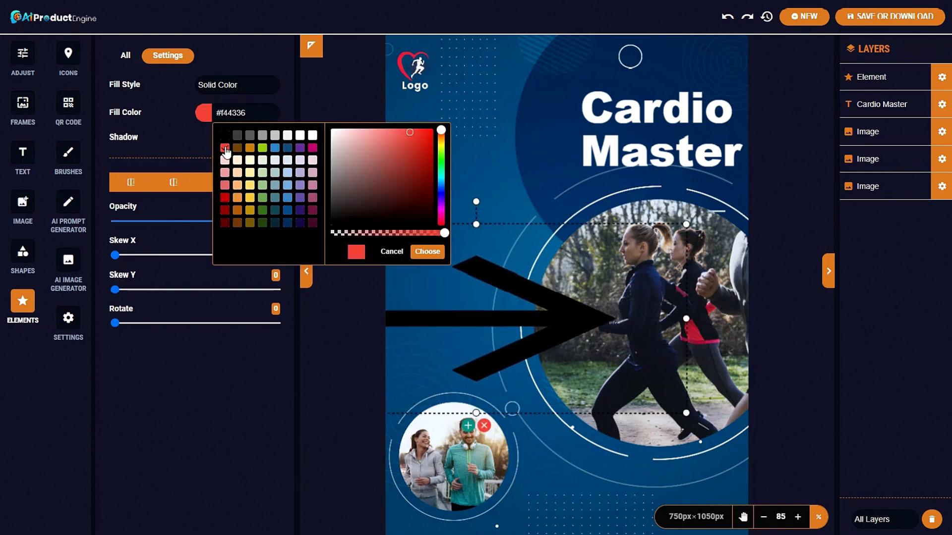
left_click(427, 251)
Delete the heart-shaped logo image from the upper corner of the cover
left_click(416, 61)
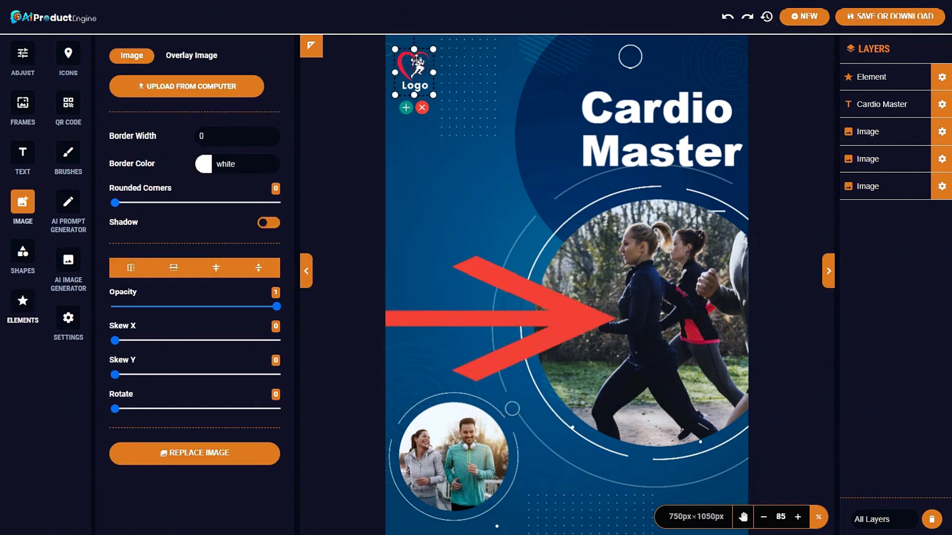
left_click(422, 108)
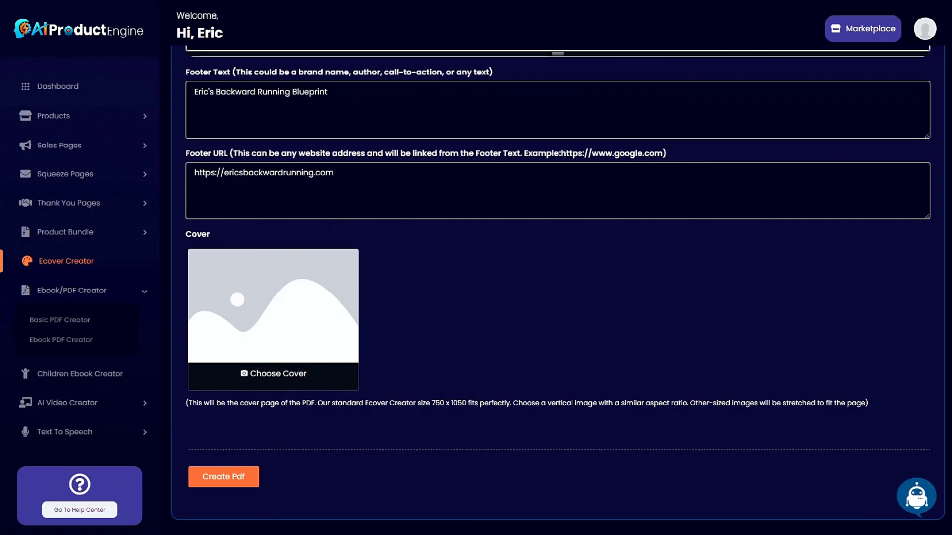
Replace the cover's "Cardio Master" text with the PDF title copied from the form, "Reverse Your Fitness Routine: The Benefits of Running Backwards"
scroll(342, 169, "up", 8)
left_click_drag(449, 170, 194, 170)
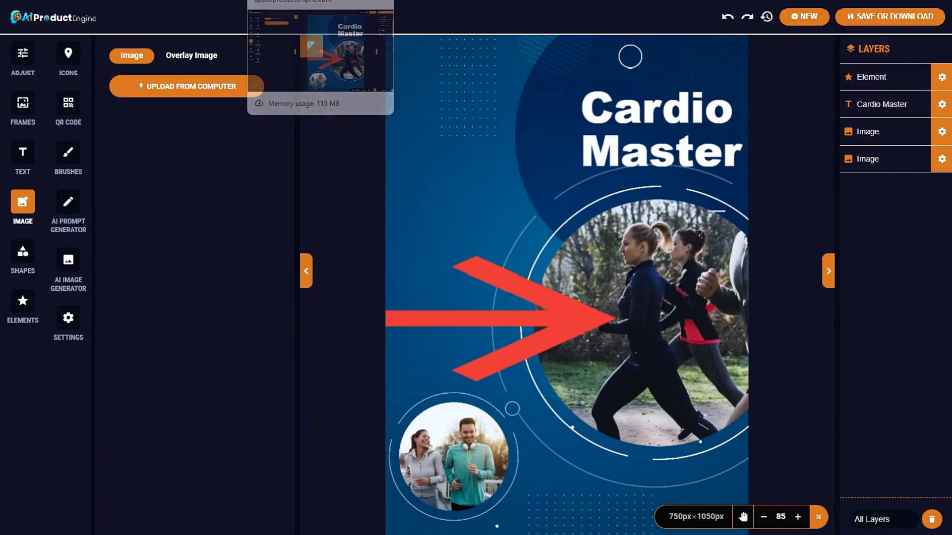
double_click(613, 114)
left_click(620, 154)
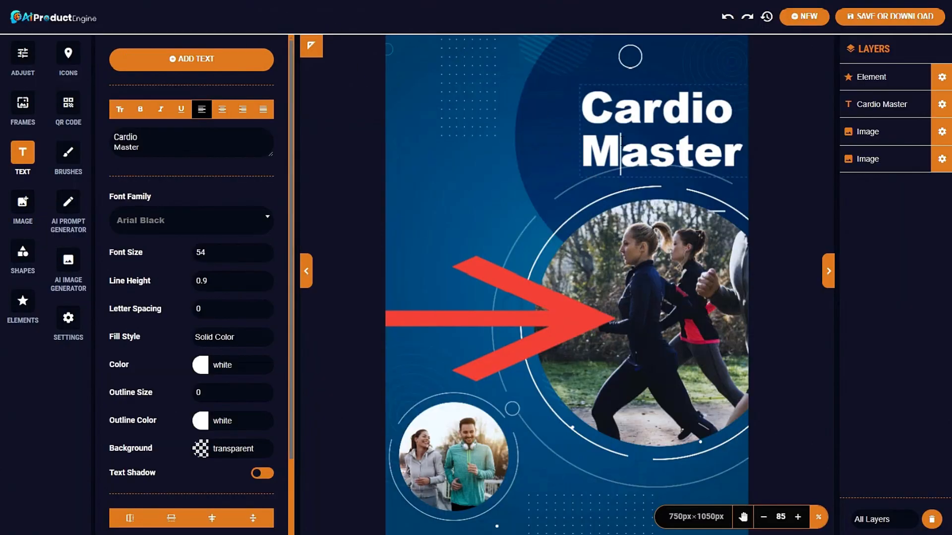
key("ctrl+a")
key("ctrl+v")
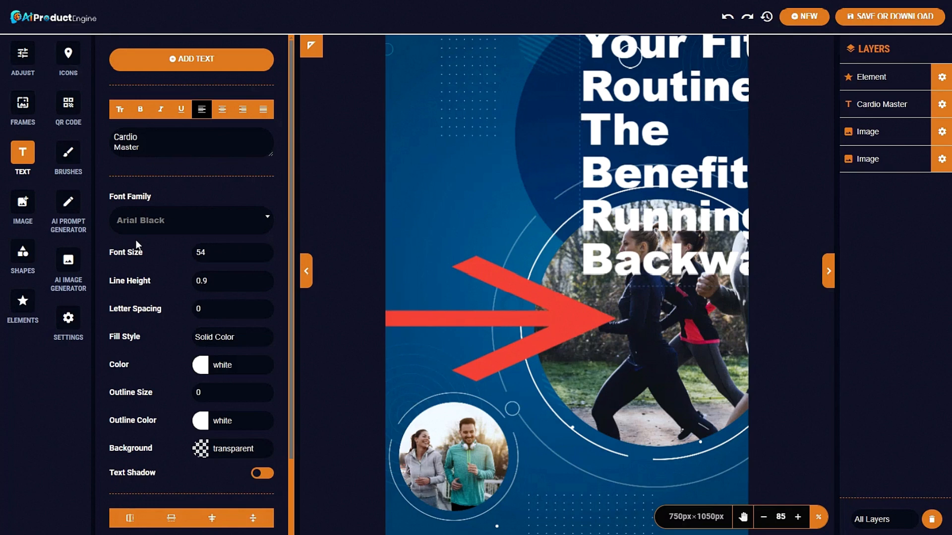
Set the cover title's font size to 32
left_click(175, 251)
type("32")
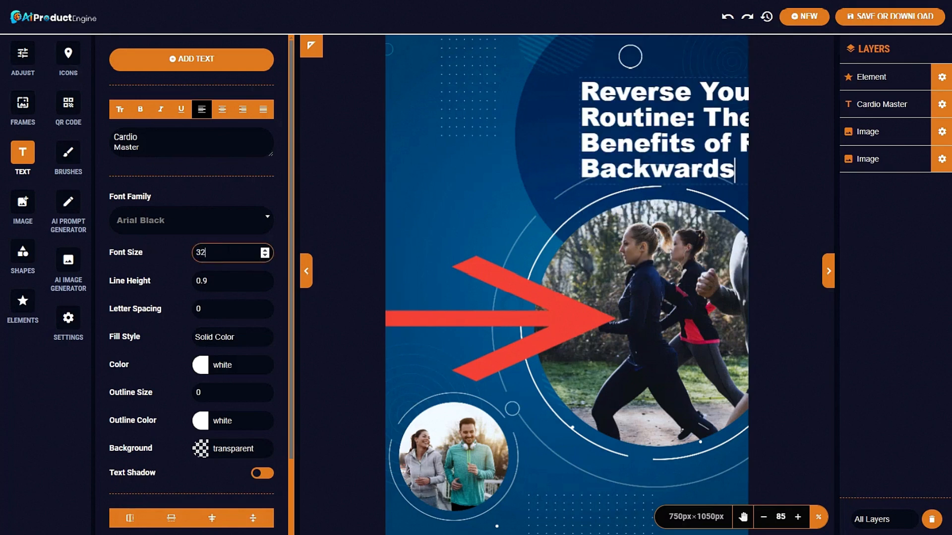
left_click(656, 122)
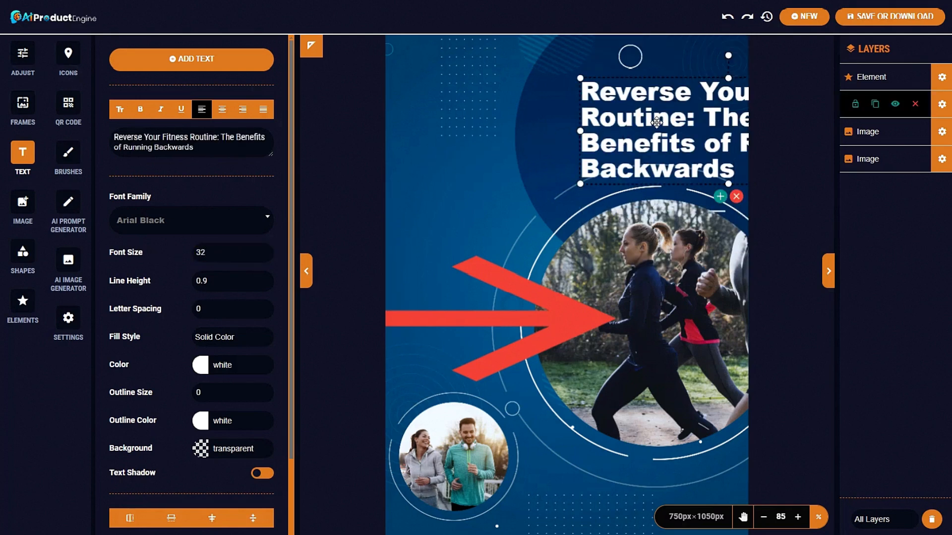
Move the title fully onto the cover above the runners' photo and widen its text box to fit three lines
left_click_drag(656, 123, 488, 123)
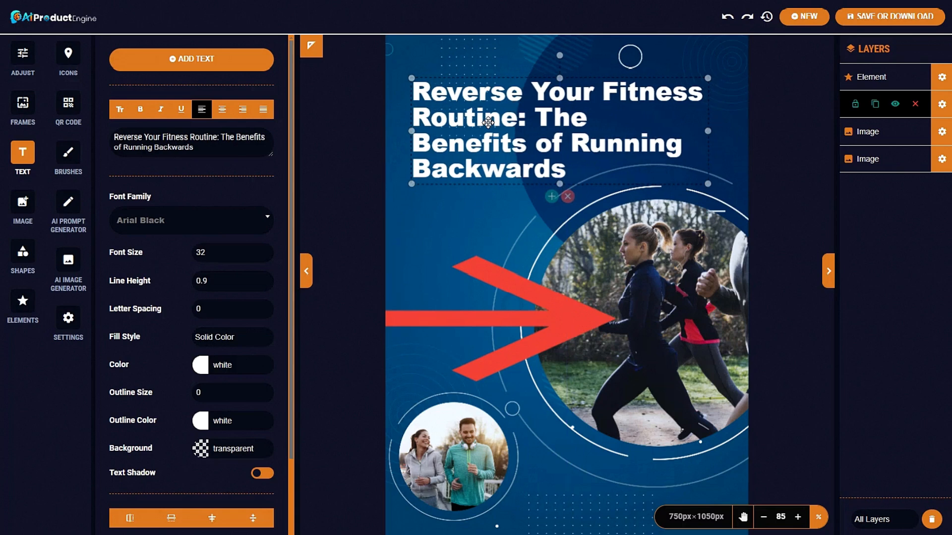
left_click_drag(707, 130, 736, 130)
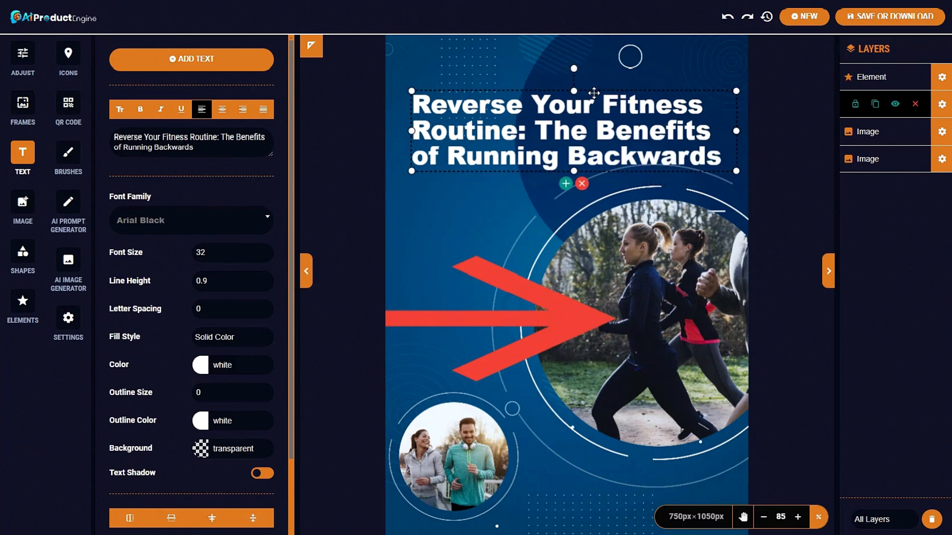
left_click_drag(594, 93, 593, 75)
Start "The Benefits of Running Backwards" on a new line in the cover title and select the text above it
left_click(536, 107)
key("Return")
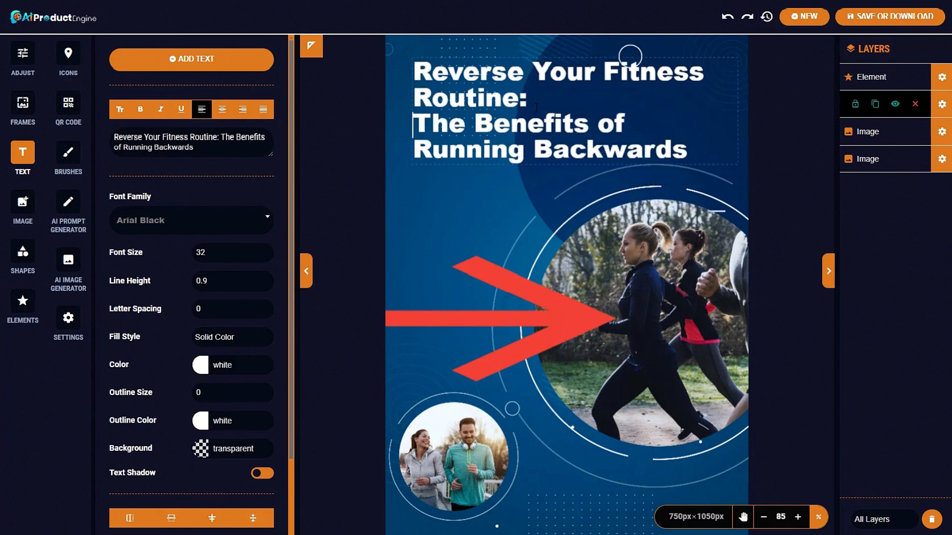
key("shift+Up")
key("shift+Up")
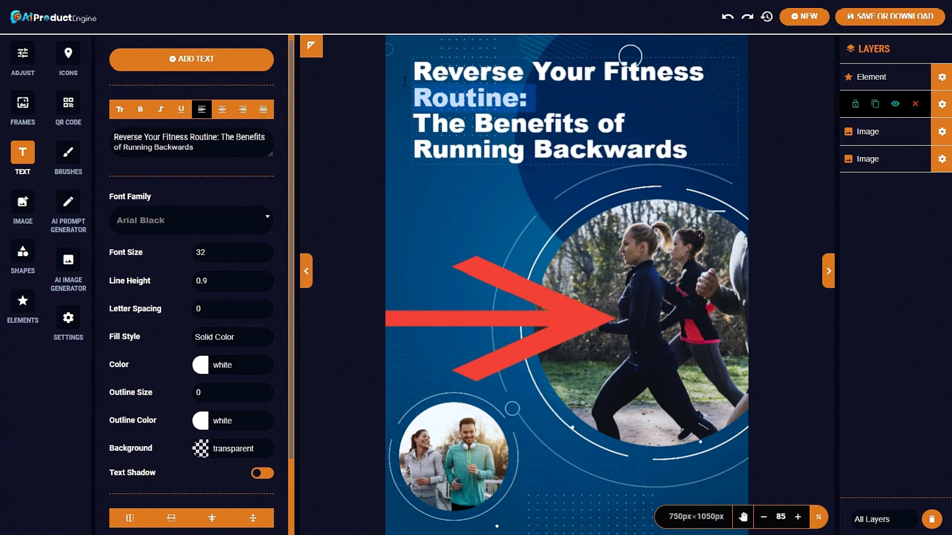
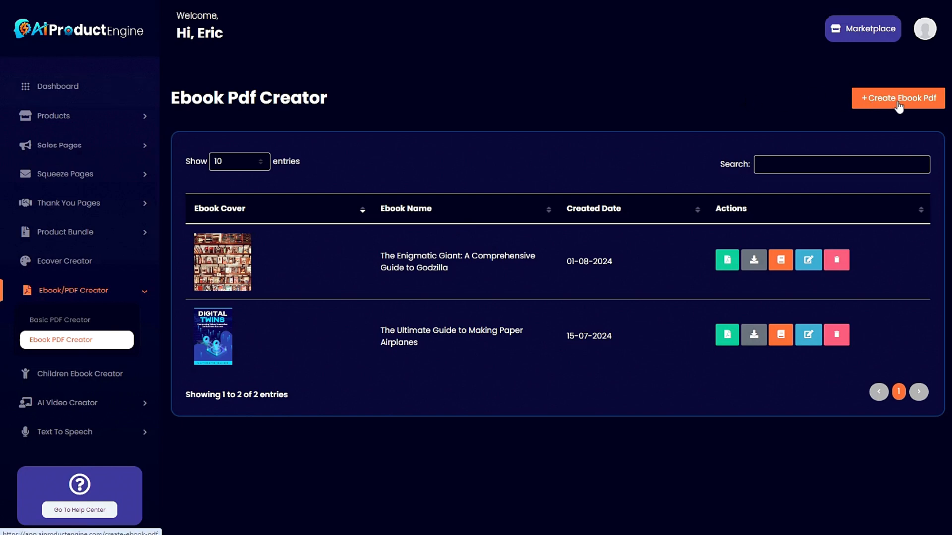
Start a new ebook in the Ebook PDF Creator and open the AI Writer
left_click(872, 102)
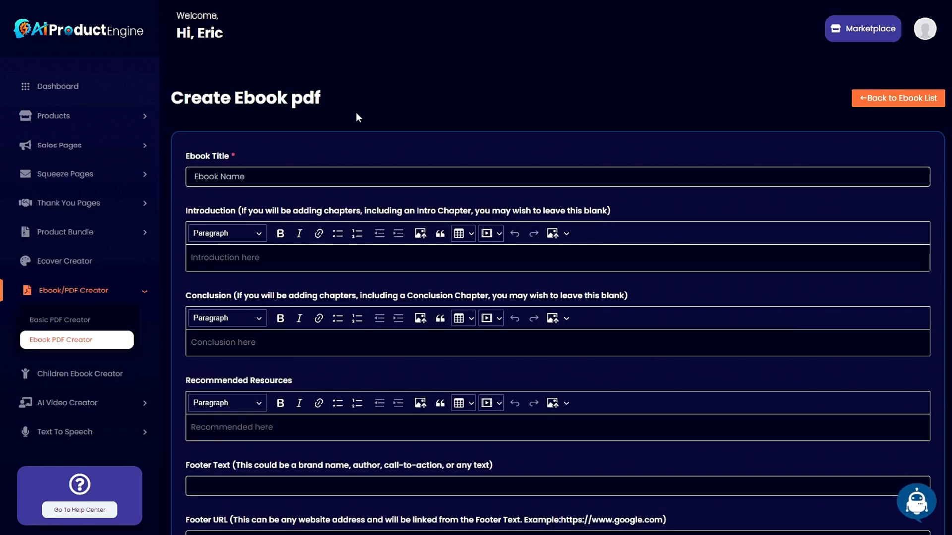
scroll(354, 111, "down", 1)
left_click(915, 508)
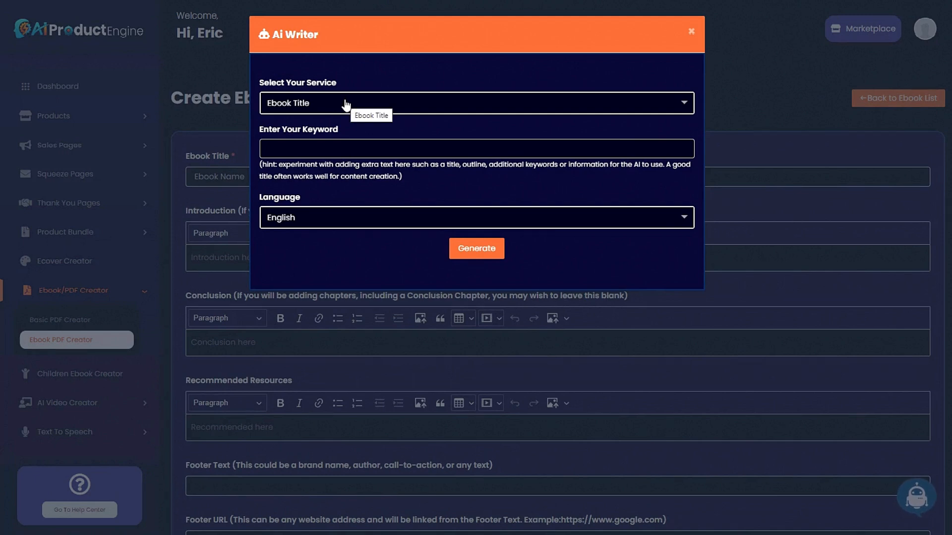
Generate an ebook title from the keyword "Reverse Your Fitness Routine: The Benefits of Running Backwards the full guide blueprint"
left_click(332, 143)
type("Reverse Your Fitness Routine: The Benefits of Running Backwards")
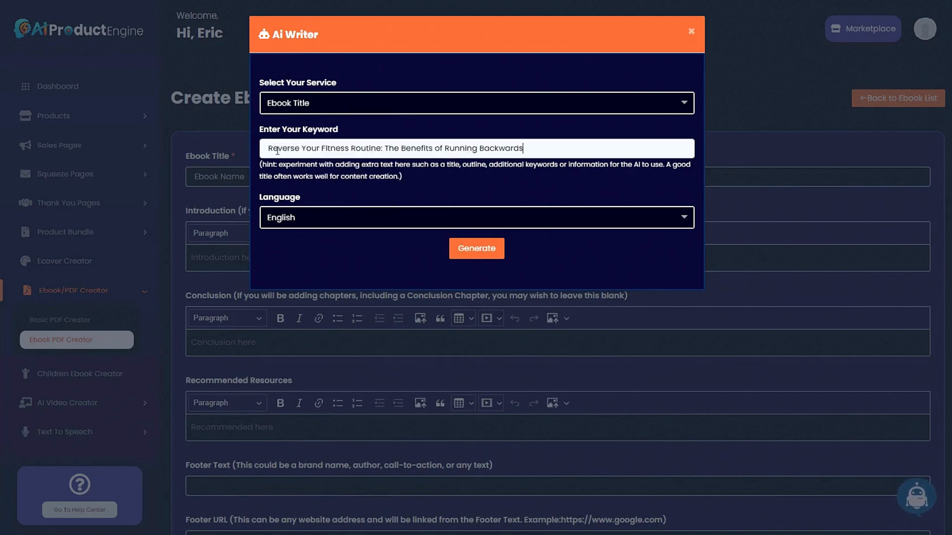
left_click_drag(270, 145, 551, 150)
left_click(551, 150)
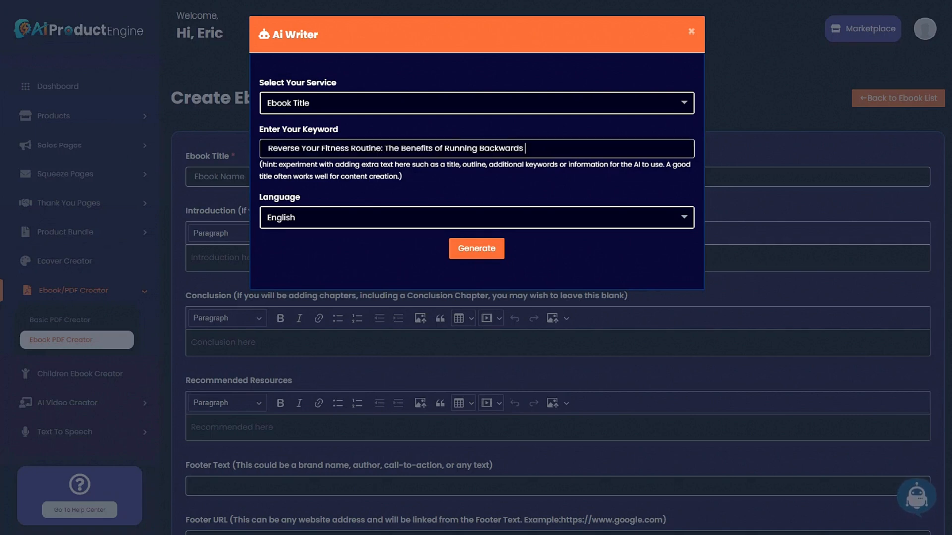
type("the full gu")
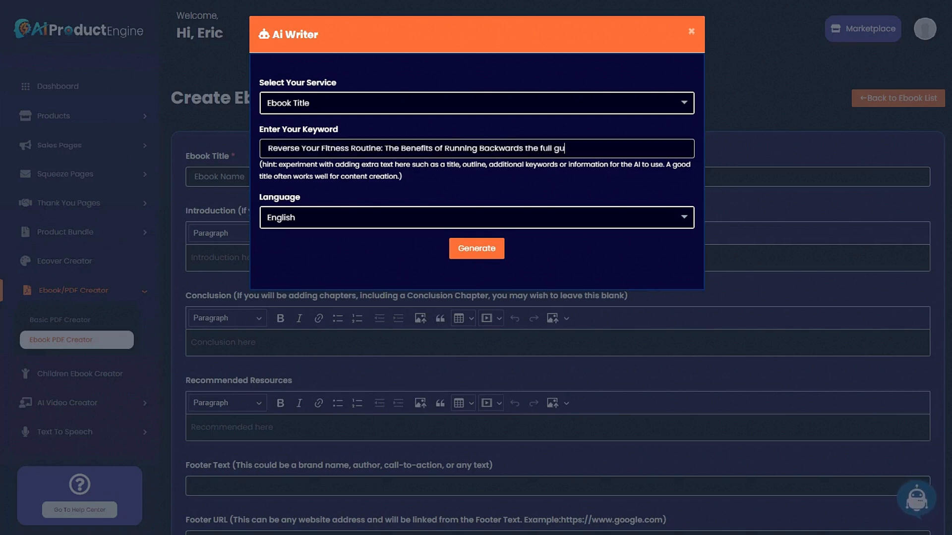
type("ide blueprint")
left_click(456, 247)
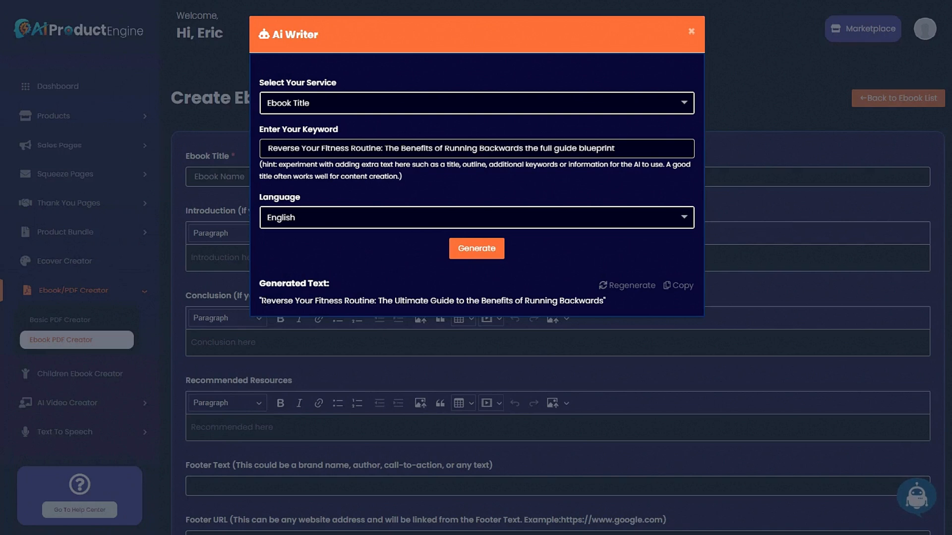
Copy the generated ebook title text
left_click_drag(261, 300, 593, 300)
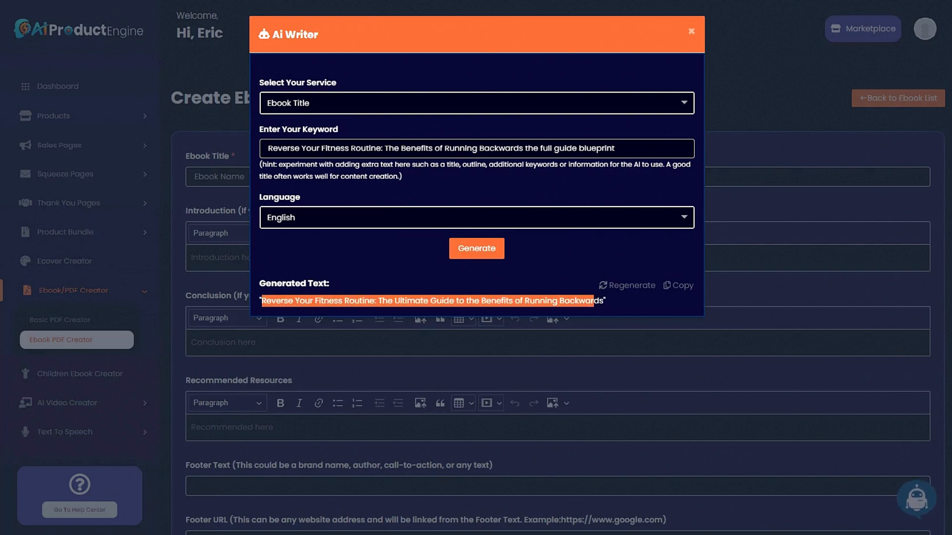
left_click(398, 301)
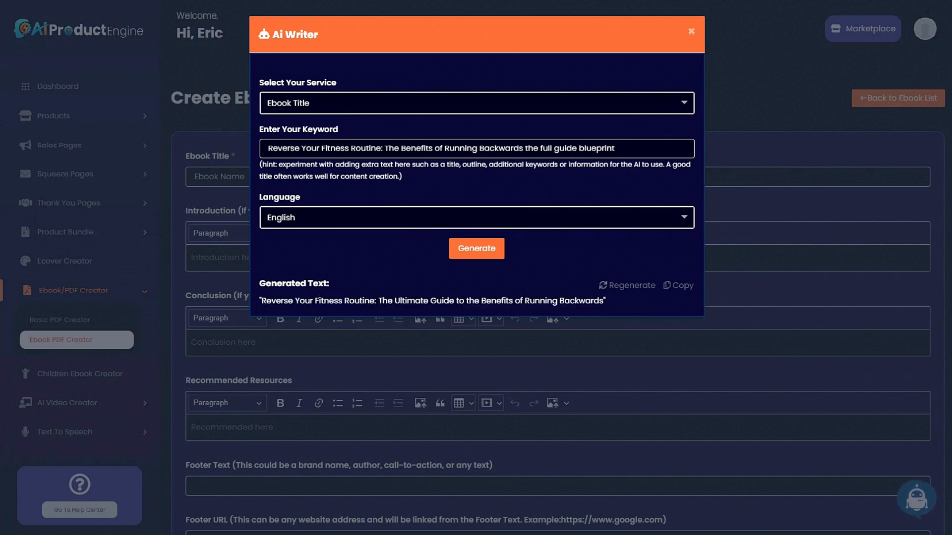
left_click_drag(379, 301, 453, 301)
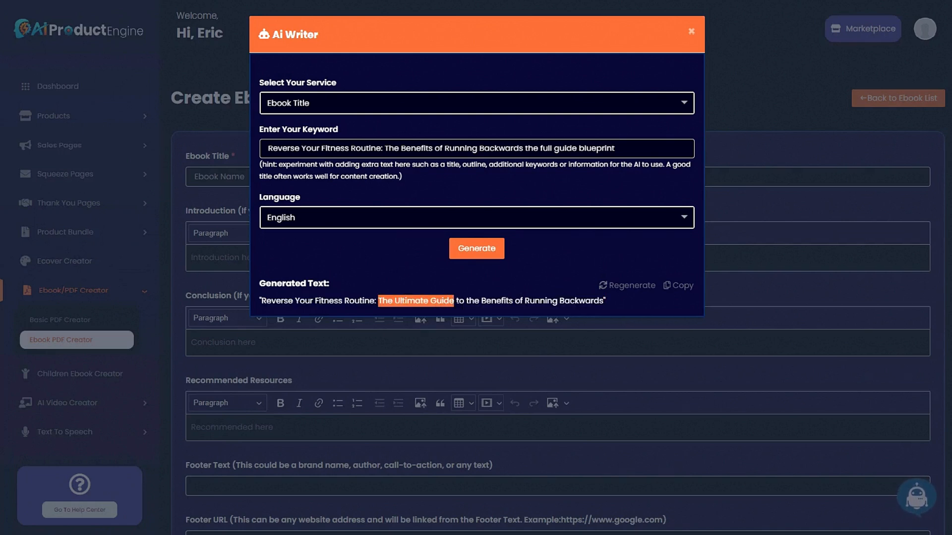
triple_click(415, 304)
key("ctrl+c")
Regenerate the ebook title for an alternative wording and close the AI Writer
left_click(623, 288)
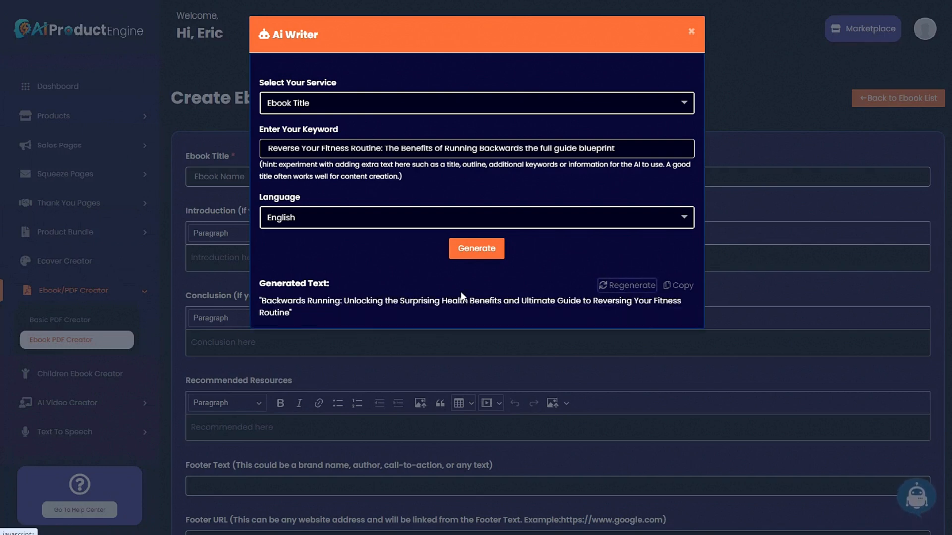
left_click_drag(261, 301, 296, 313)
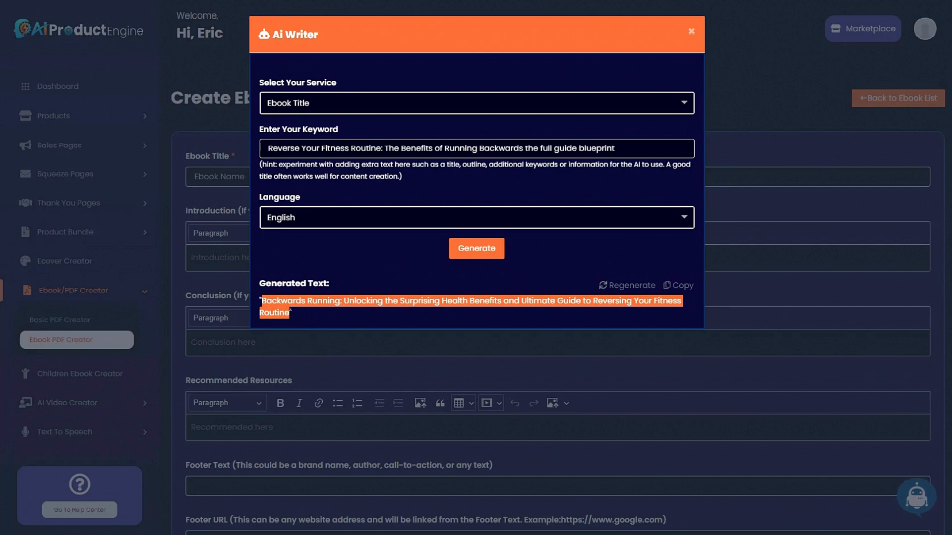
left_click(690, 32)
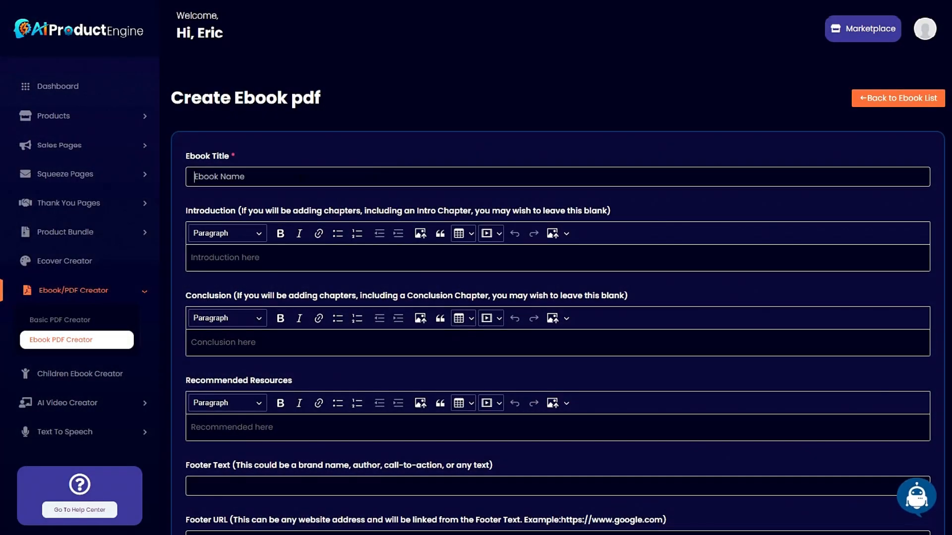
Fill in the ebook title as "The Running Backwards Blueprint: The Ultimate Guide to Reversing Your Fitness Routine"
key("ctrl+v")
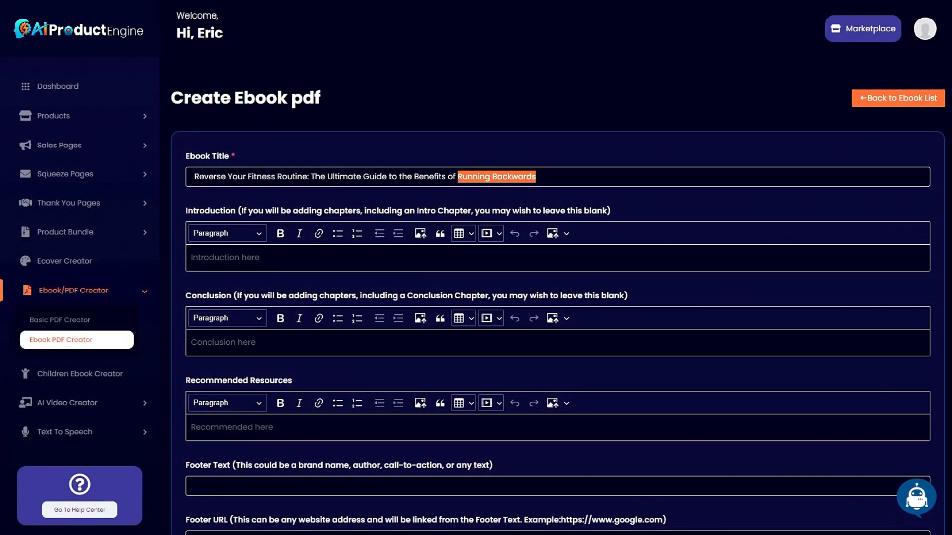
key("Home")
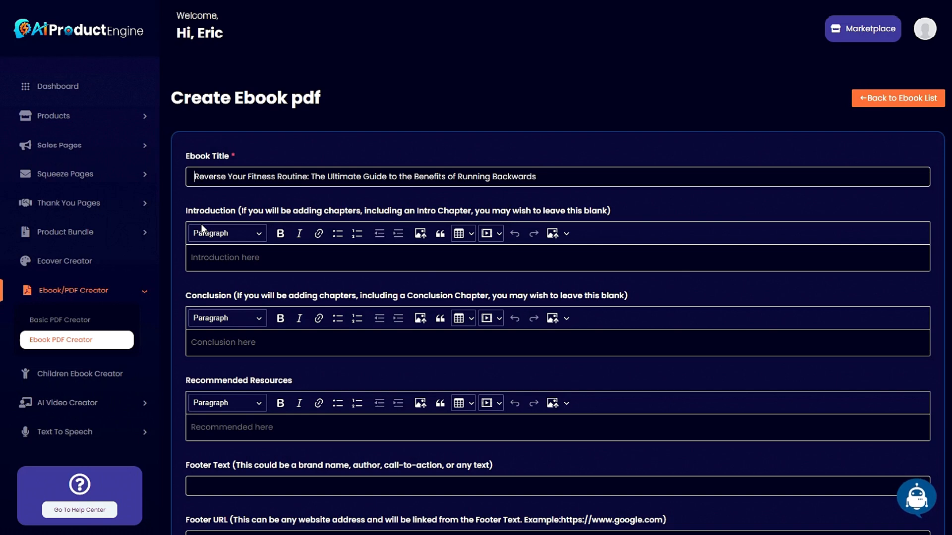
type("The Running Backwards Blueprint: The Ultimate Guide to Reversing Your Fitness Routine")
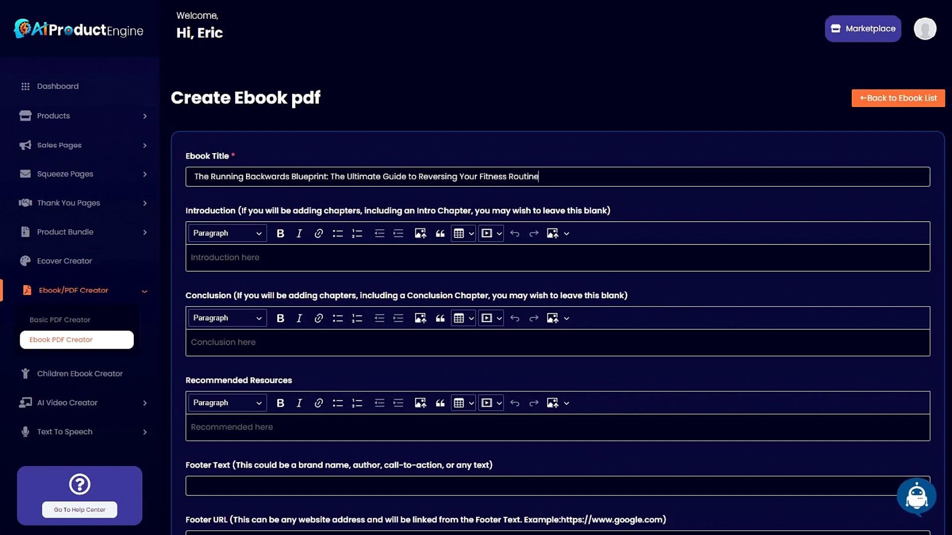
Generate an Outline Of Chapters with the AI Writer, using the copied ebook title as its input
left_click_drag(539, 177, 174, 176)
key("ctrl+c")
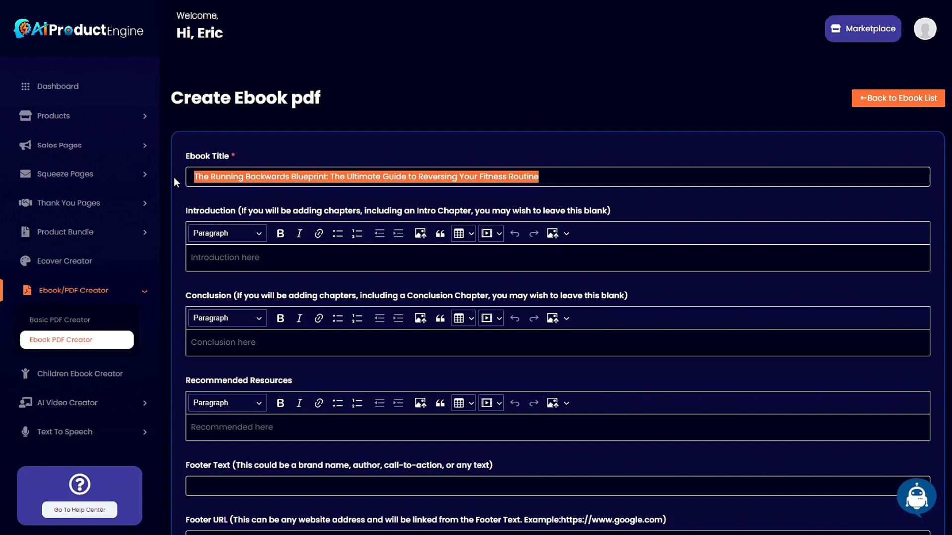
left_click(906, 488)
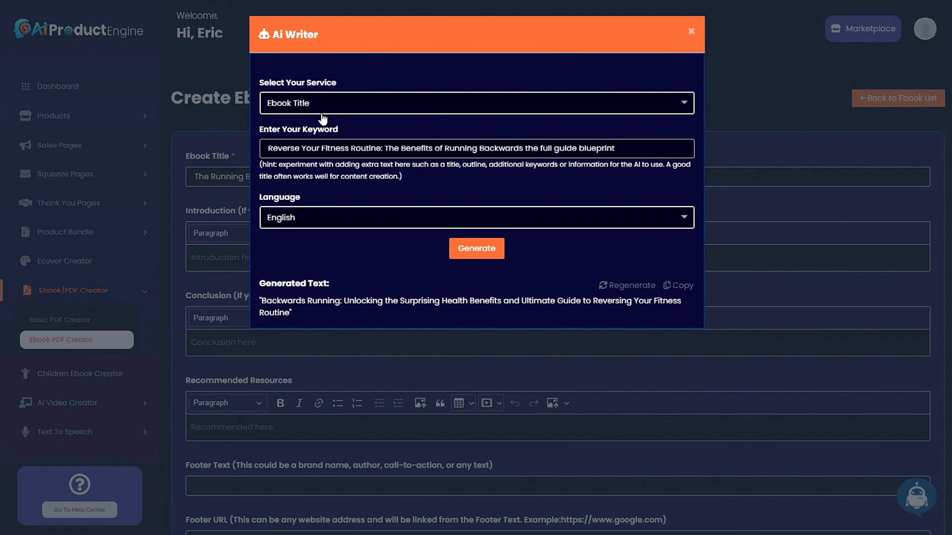
left_click(323, 103)
scroll(315, 197, "down", 1)
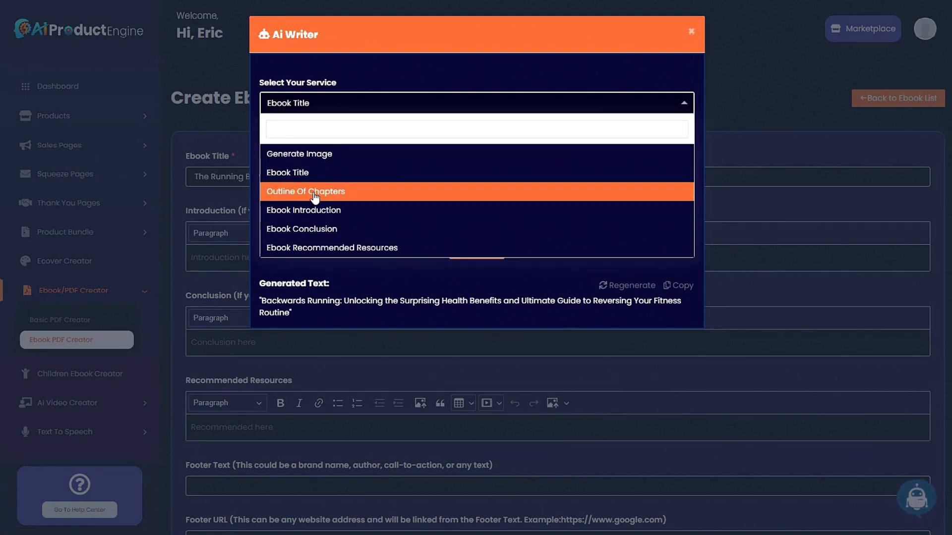
left_click(315, 192)
left_click_drag(615, 148, 233, 153)
key("ctrl+v")
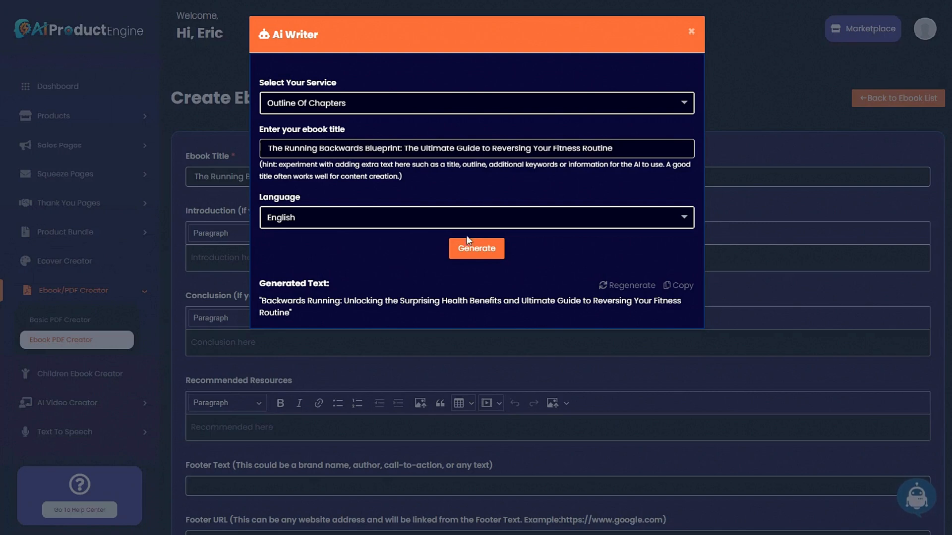
left_click(483, 248)
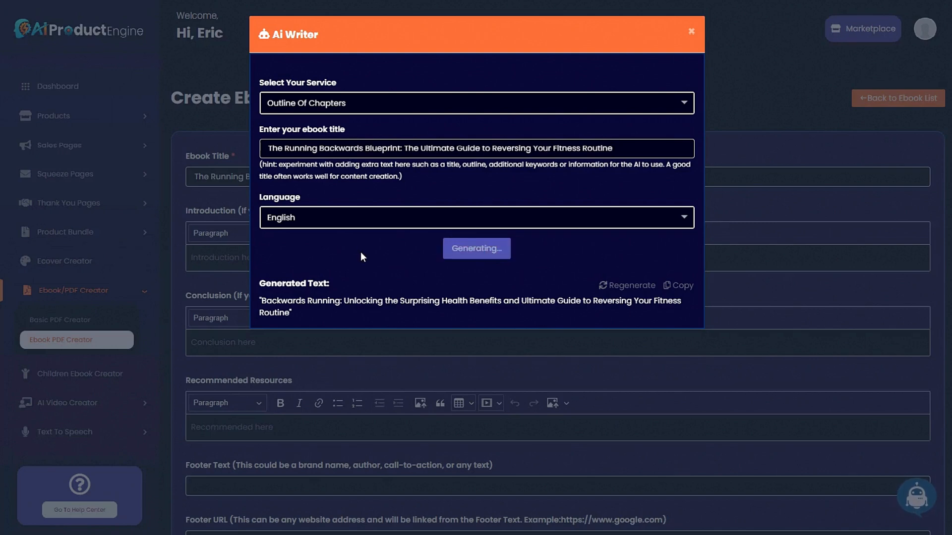
Review the generated chapter outline from the introduction to the conclusion
scroll(475, 337, "down", 5)
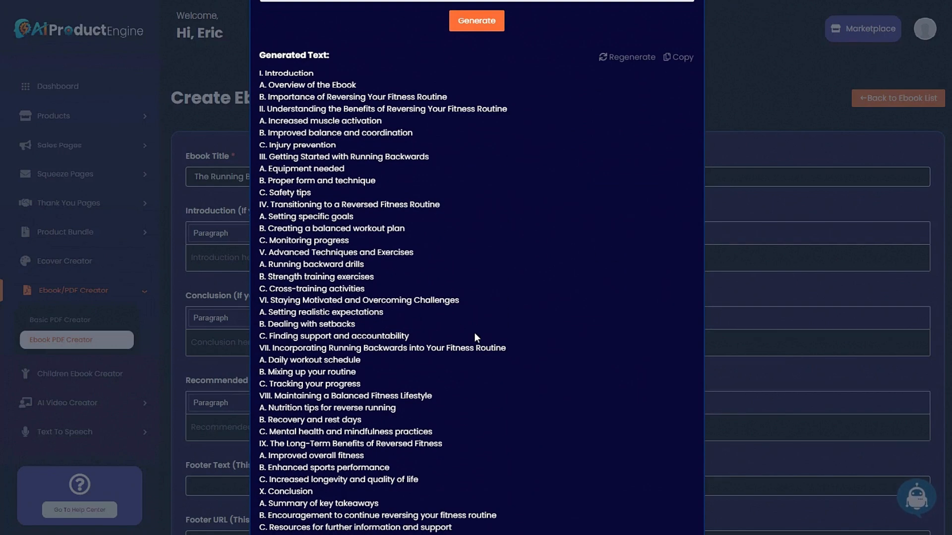
scroll(482, 341, "down", 1)
scroll(496, 361, "up", 1)
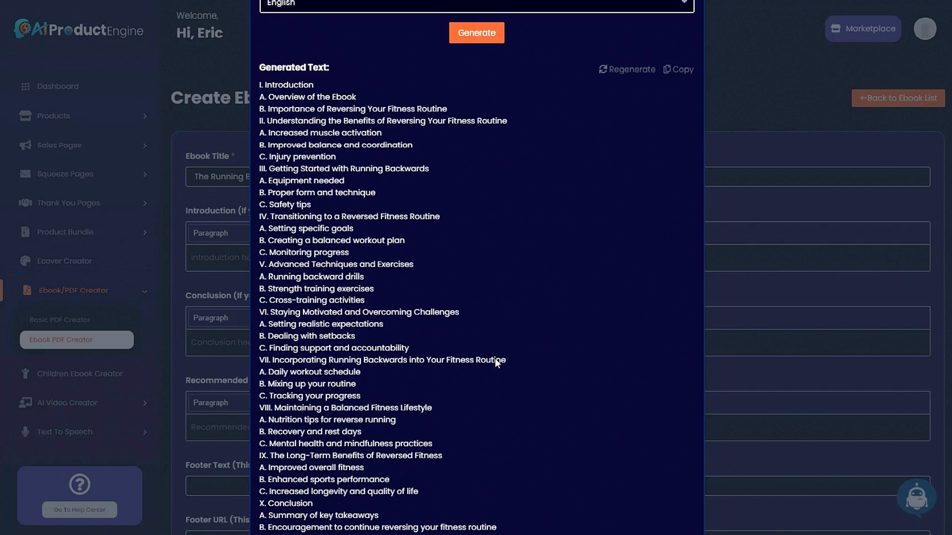
scroll(494, 358, "up", 2)
scroll(494, 358, "down", 3)
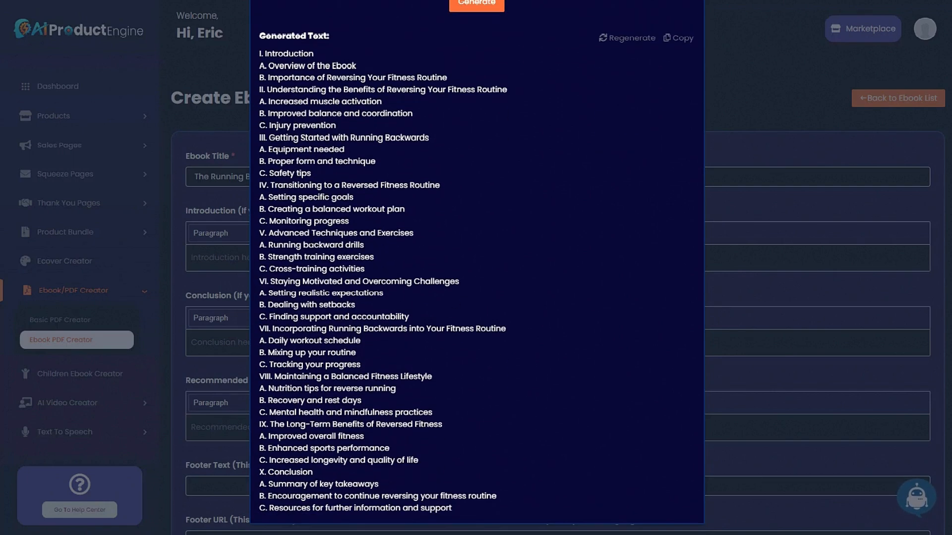
scroll(468, 416, "up", 5)
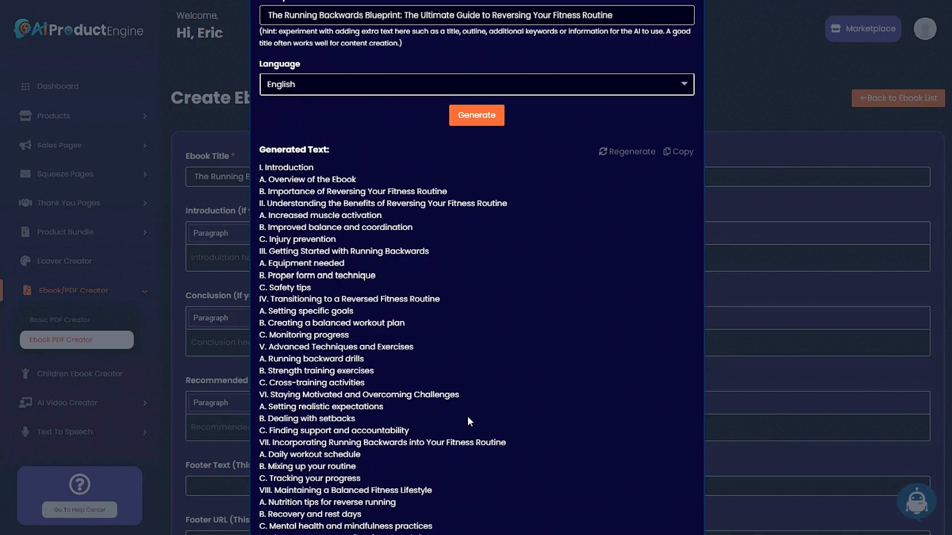
scroll(468, 372, "down", 4)
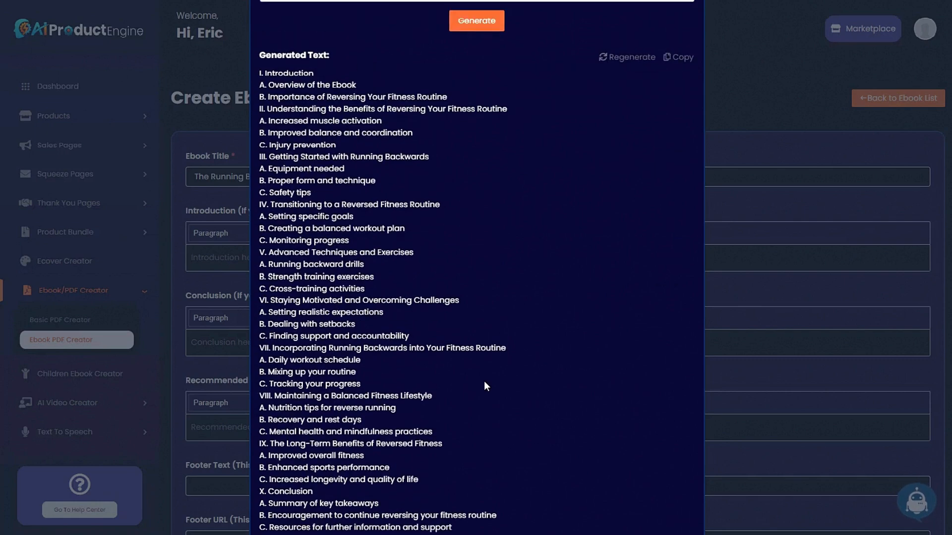
Regenerate the chapter outline twice with the AI Writer and review each alternative version
scroll(486, 381, "up", 5)
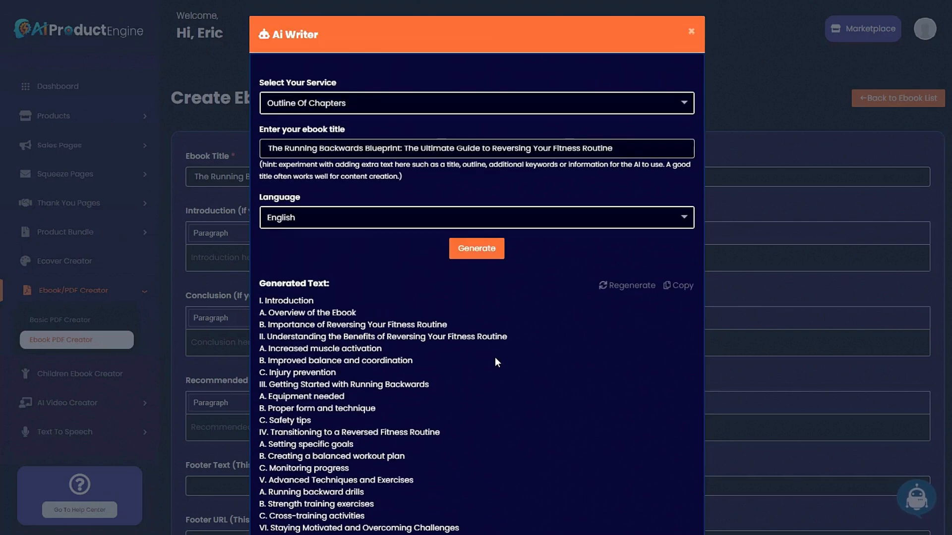
left_click(614, 287)
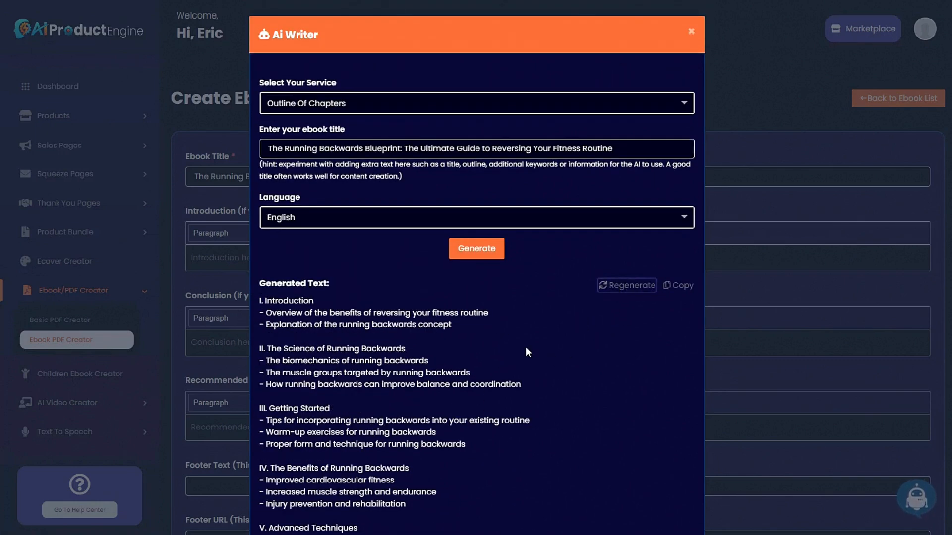
scroll(525, 347, "down", 6)
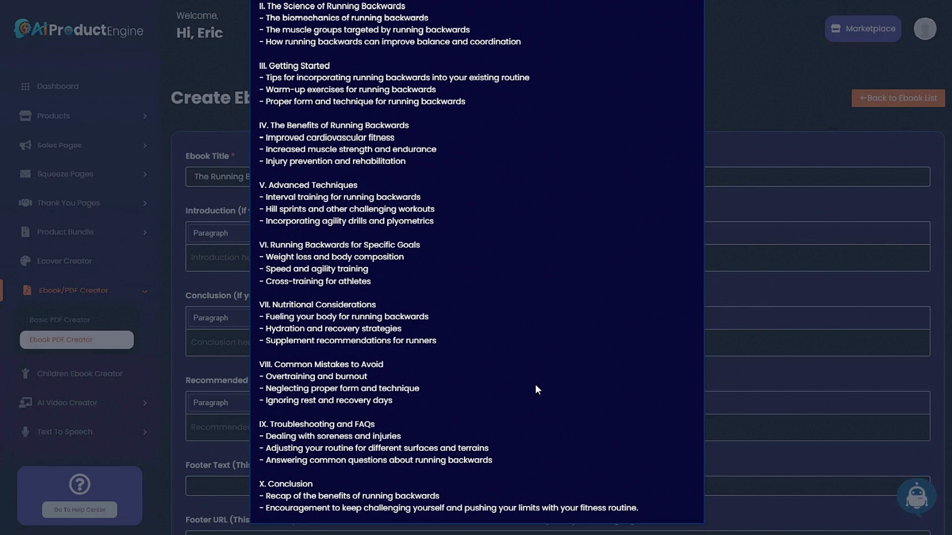
scroll(536, 386, "up", 4)
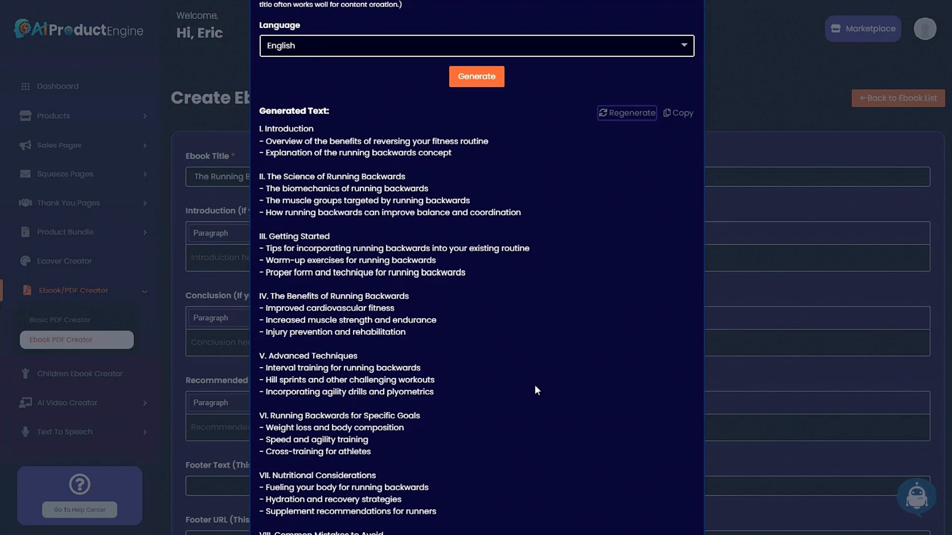
scroll(534, 385, "up", 3)
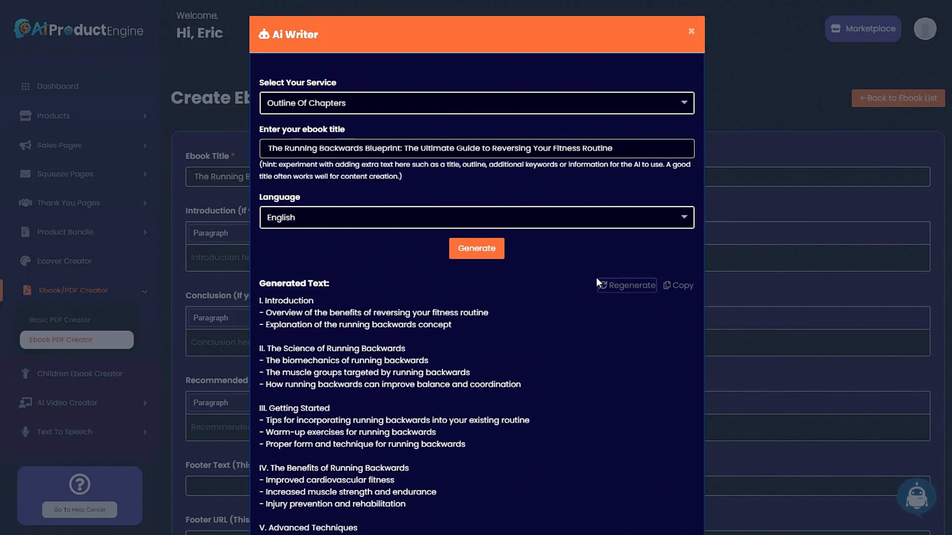
left_click(610, 288)
scroll(494, 418, "down", 4)
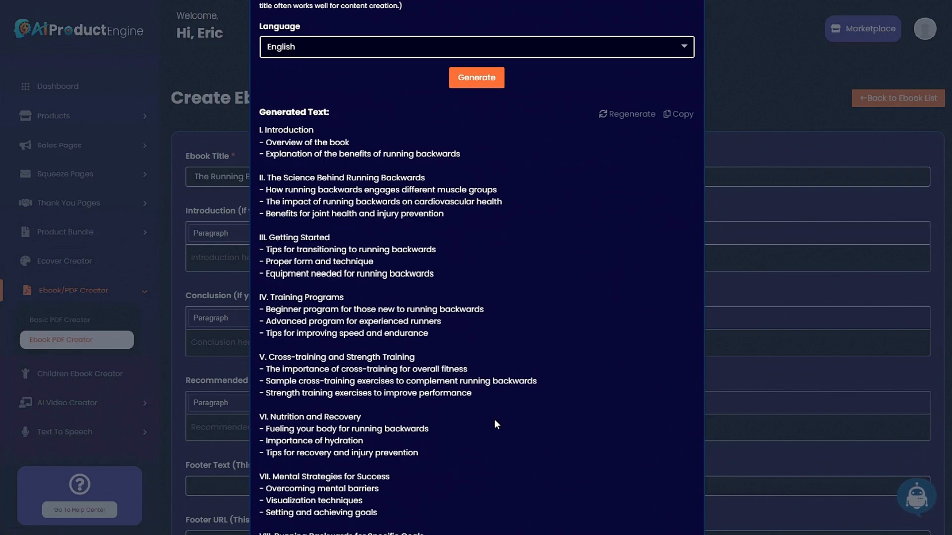
scroll(495, 422, "up", 2)
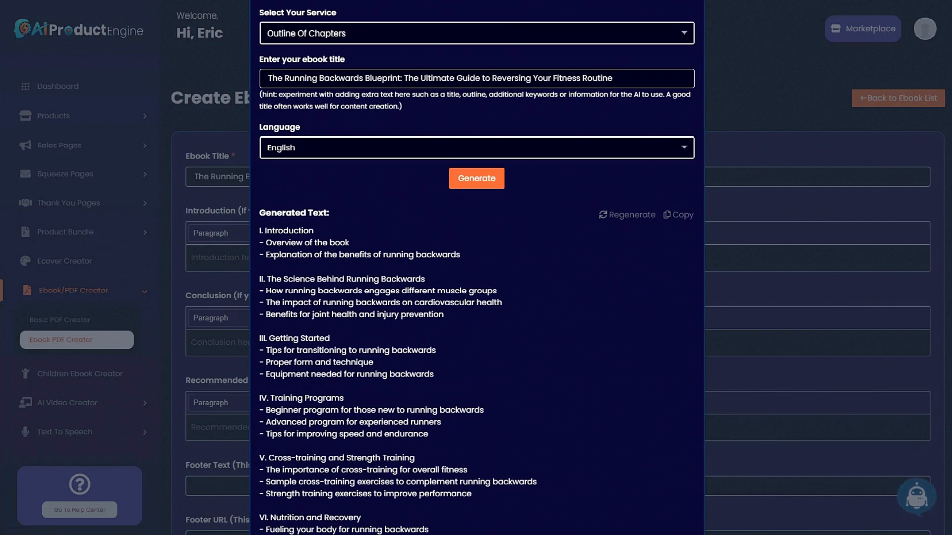
scroll(566, 318, "down", 5)
scroll(560, 333, "up", 7)
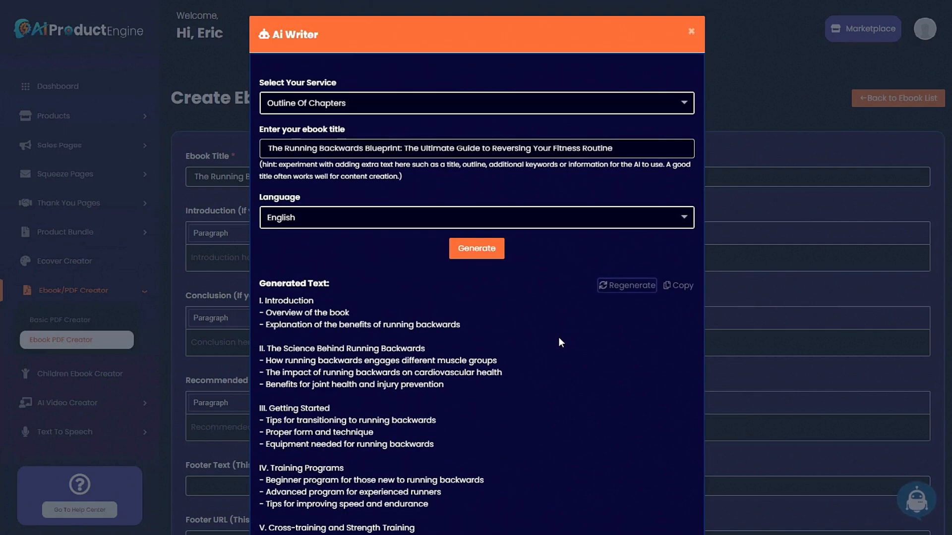
Generate the chapter outline again, regenerate it once more, and review the resulting chapters through the conclusion
left_click(476, 250)
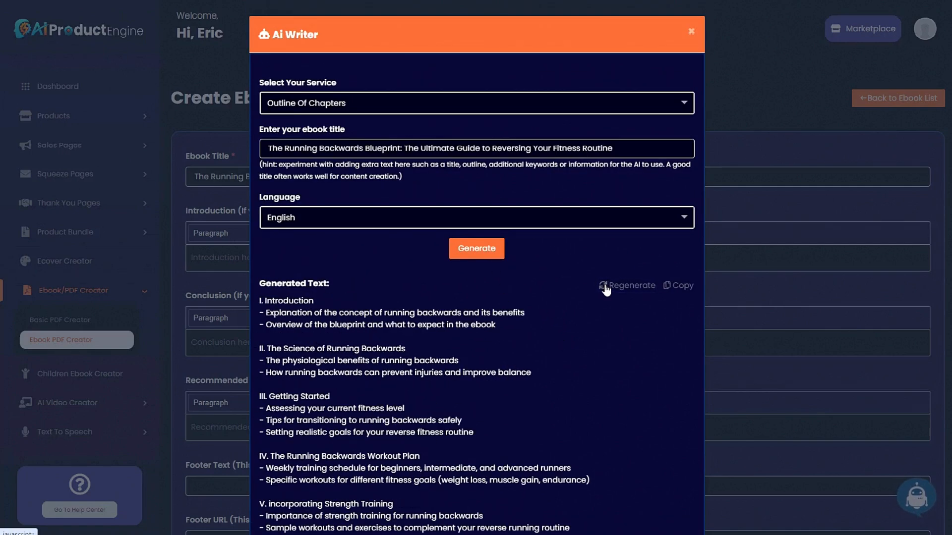
left_click(604, 289)
scroll(569, 426, "down", 6)
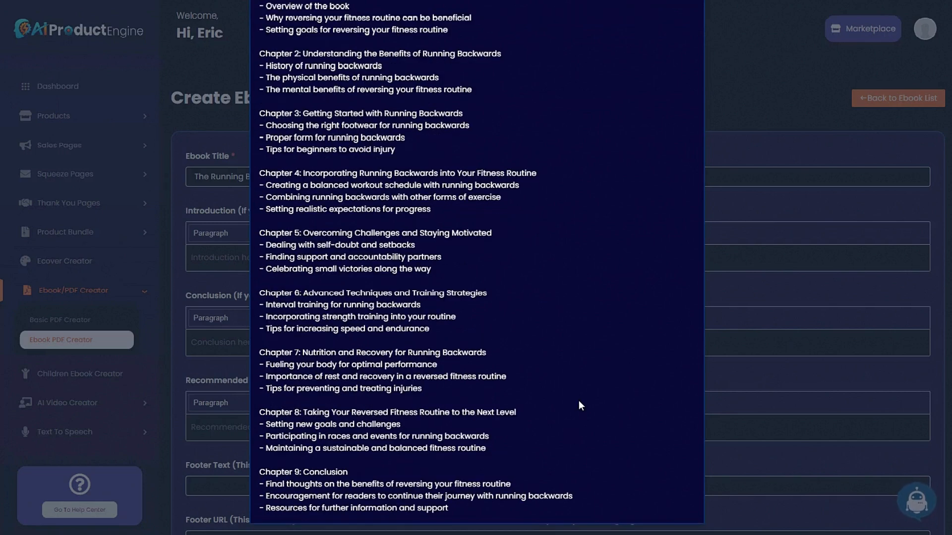
scroll(586, 415, "up", 6)
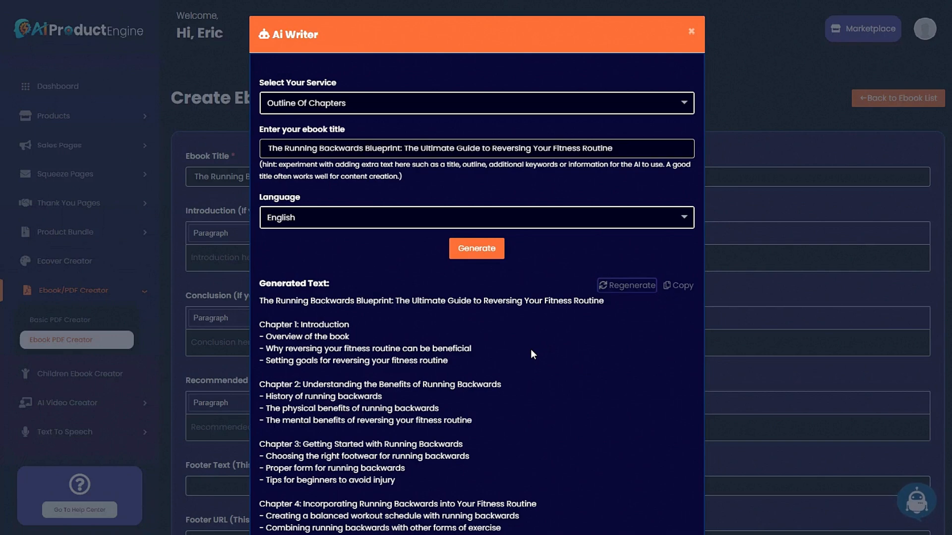
scroll(530, 349, "down", 6)
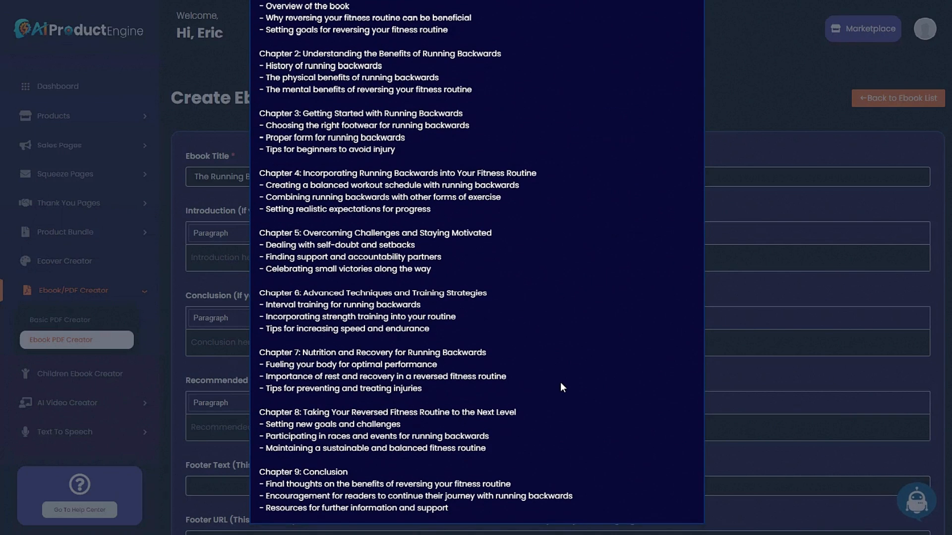
scroll(560, 385, "up", 6)
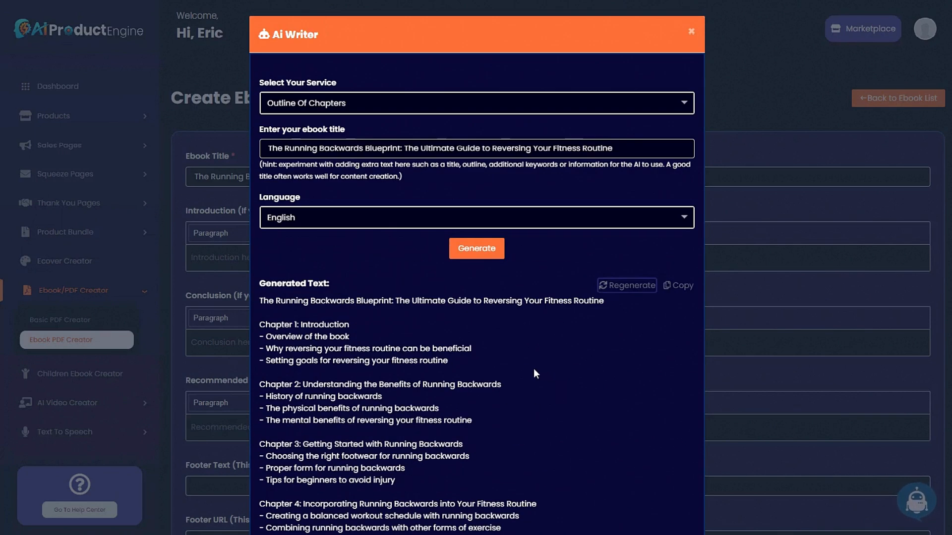
Copy the generated chapter outline into a blank Notepad document, set that window aside, and close the AI Writer
left_click(678, 286)
left_click_drag(1, 110, 445, 85)
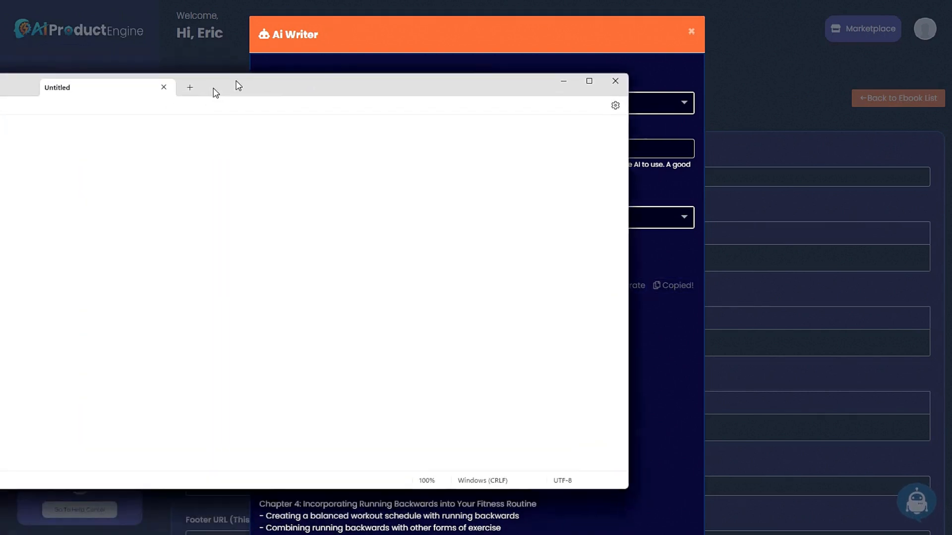
key("ctrl+v")
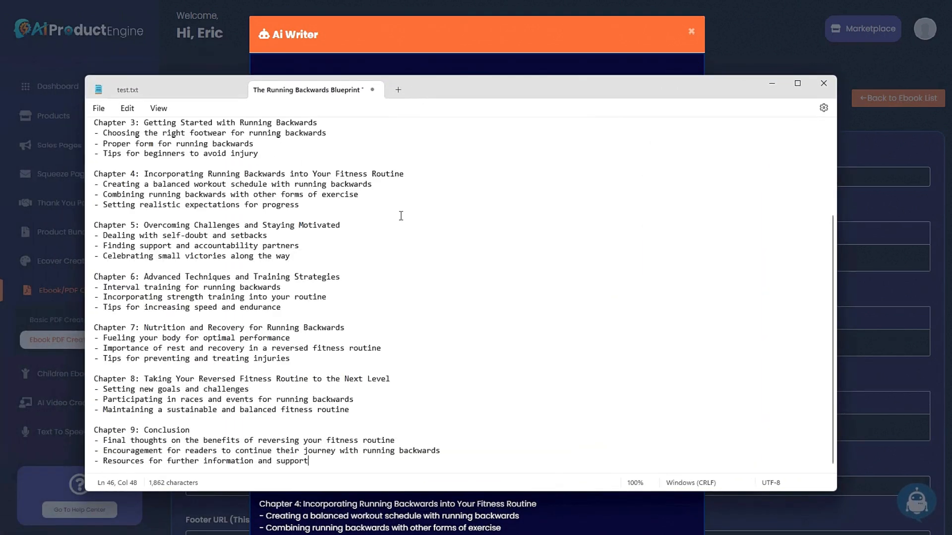
scroll(378, 339, "up", 5)
scroll(344, 280, "down", 3)
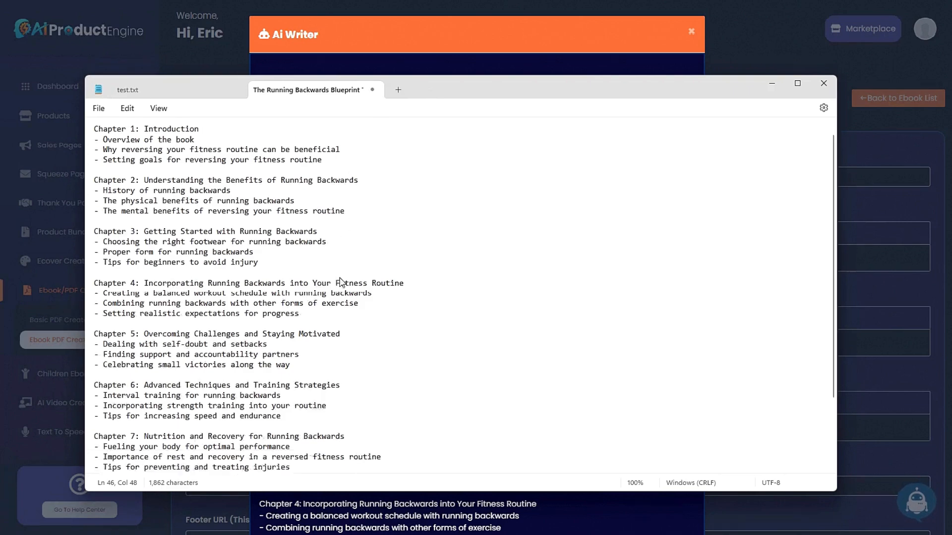
scroll(367, 243, "up", 3)
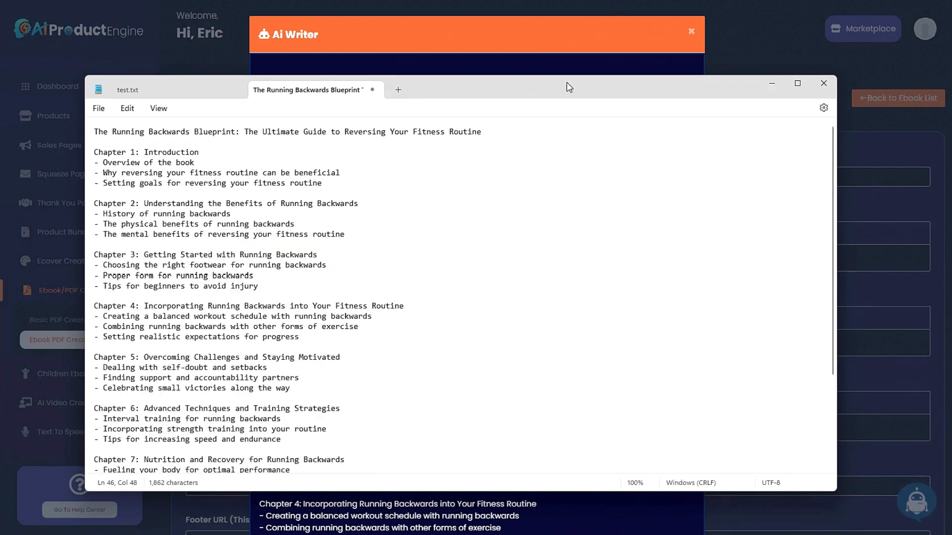
left_click_drag(569, 88, 0, 74)
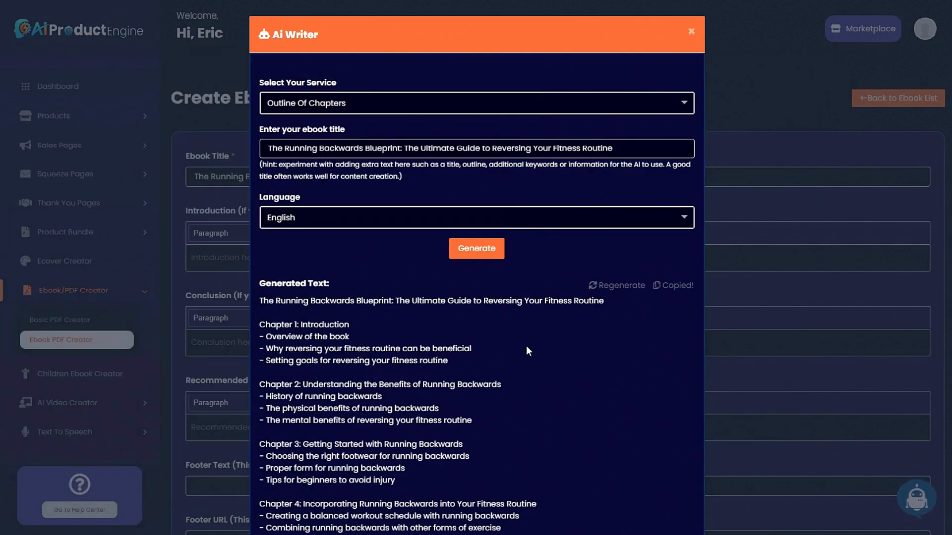
scroll(522, 316, "down", 5)
scroll(529, 343, "up", 5)
left_click(690, 31)
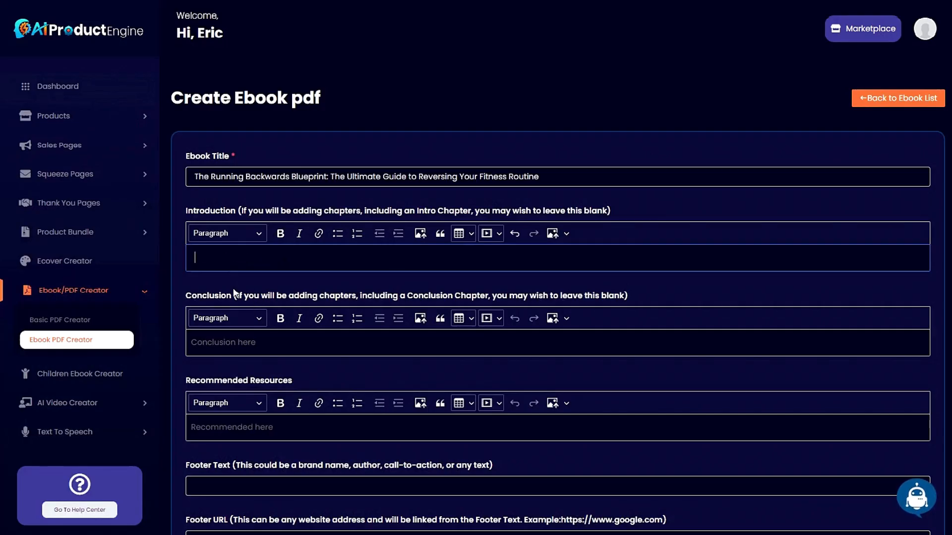
Generate Ebook Recommended Resources with the AI Writer for the same title and put the copied list into the Recommended Resources field
left_click(230, 343)
scroll(242, 361, "down", 6)
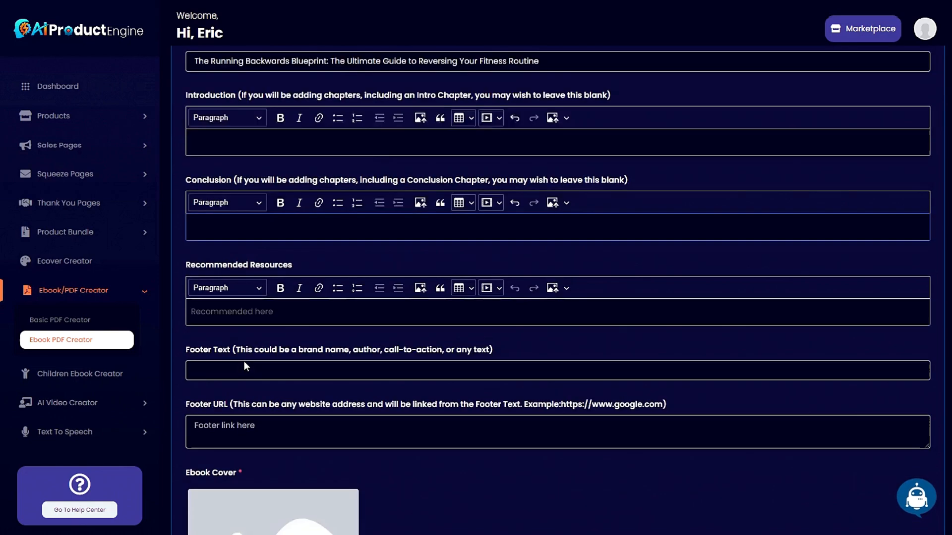
scroll(255, 346, "up", 2)
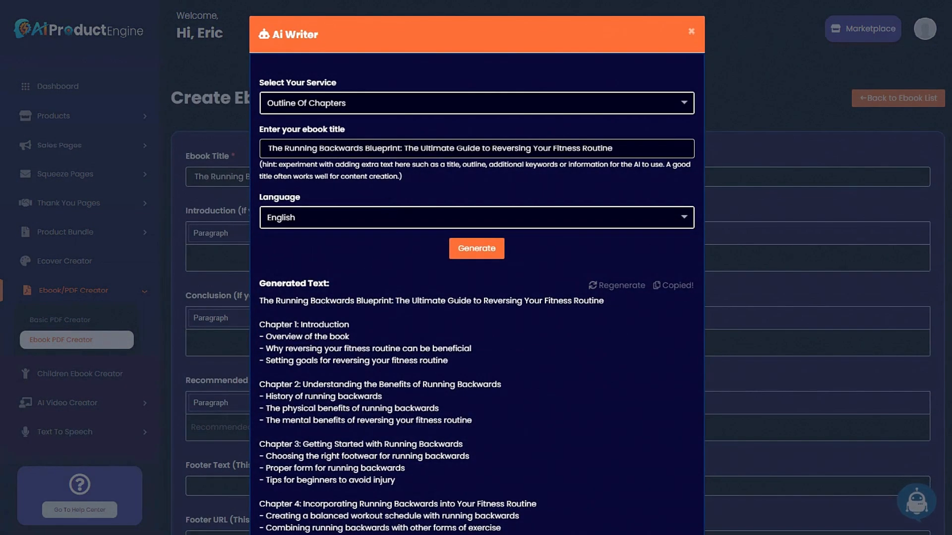
left_click(368, 101)
scroll(354, 248, "down", 1)
left_click(354, 247)
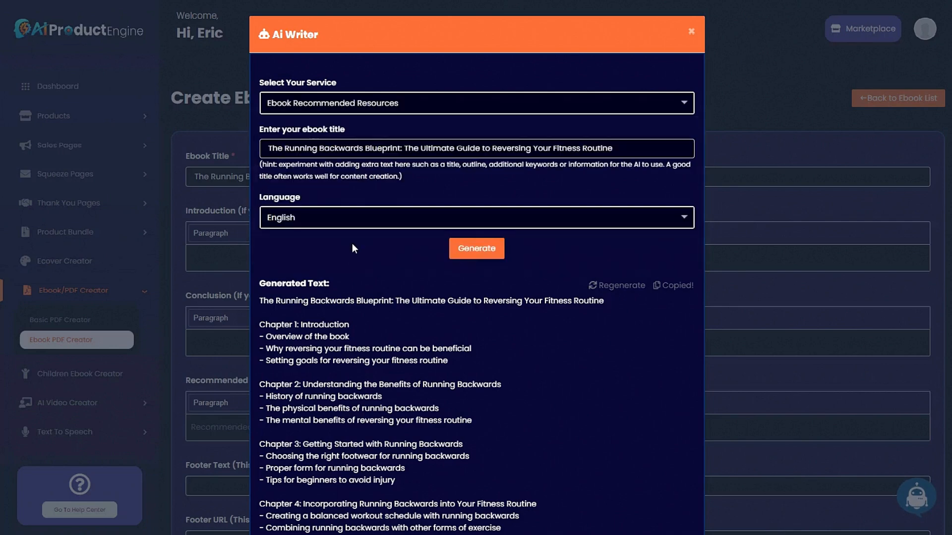
left_click(471, 253)
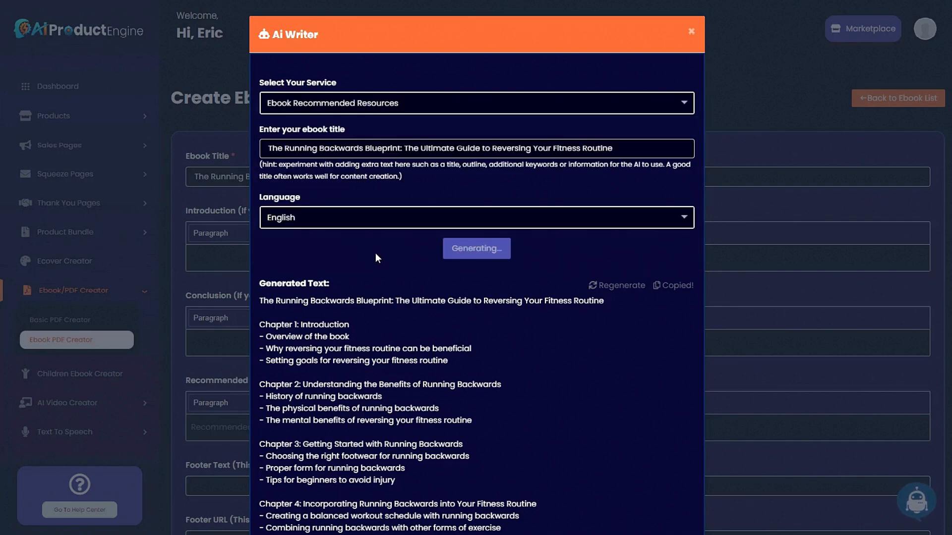
left_click(673, 285)
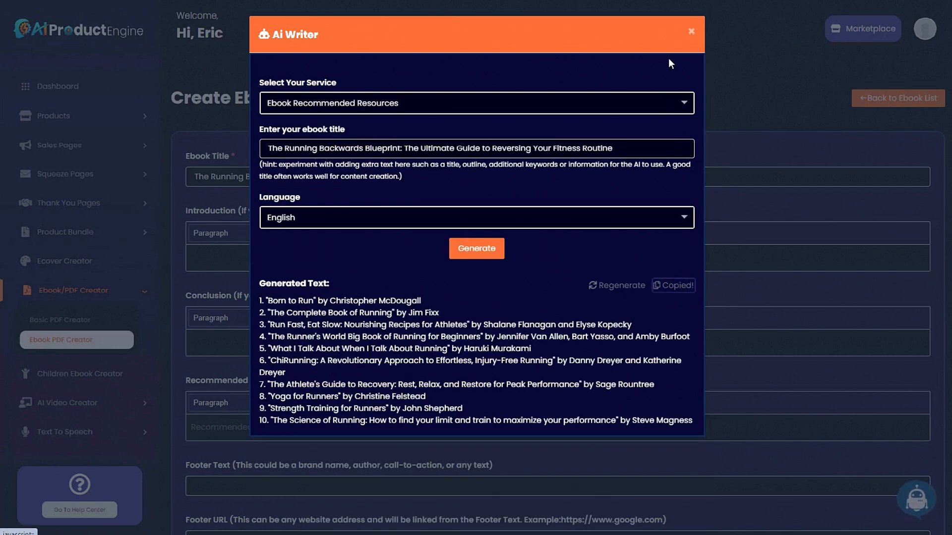
left_click(691, 31)
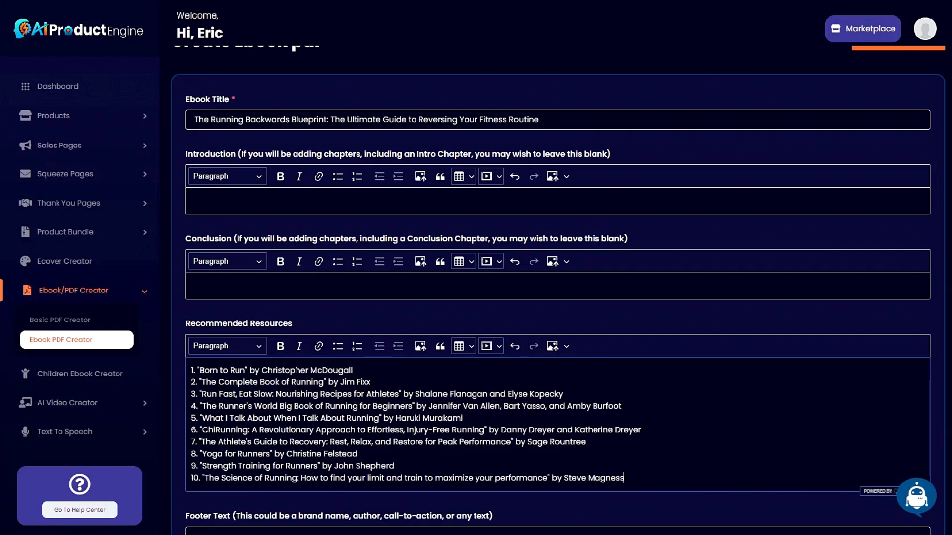
scroll(456, 428, "down", 5)
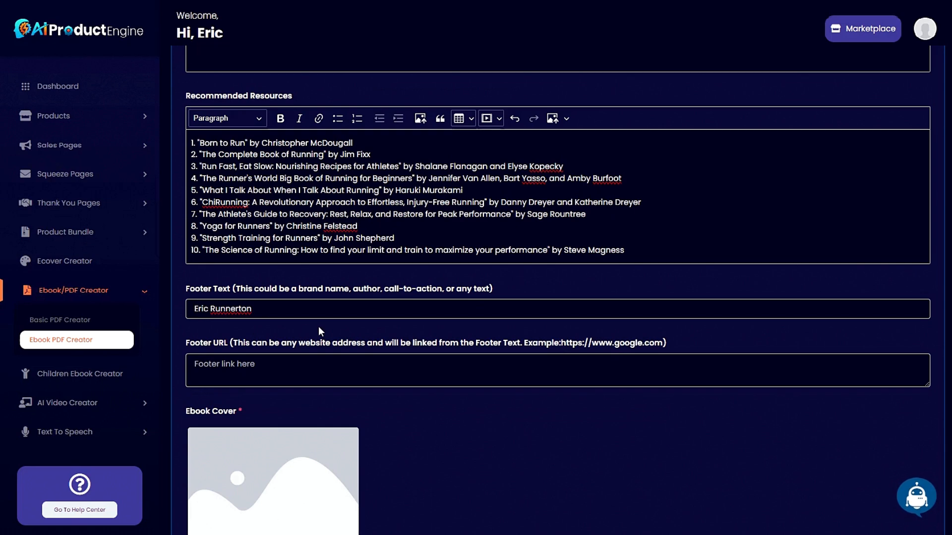
left_click(276, 365)
type("https://ericsbackwardrunning.com")
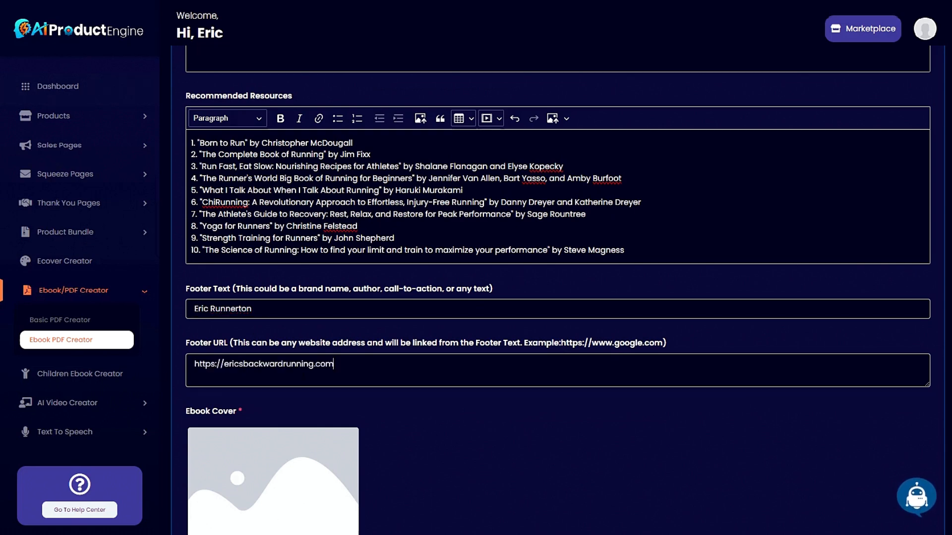
Replace the upper heading on the ecover with "The Running Backwards Blueprint:" copied from the ebook title, and set its font size to 21
scroll(480, 406, "down", 3)
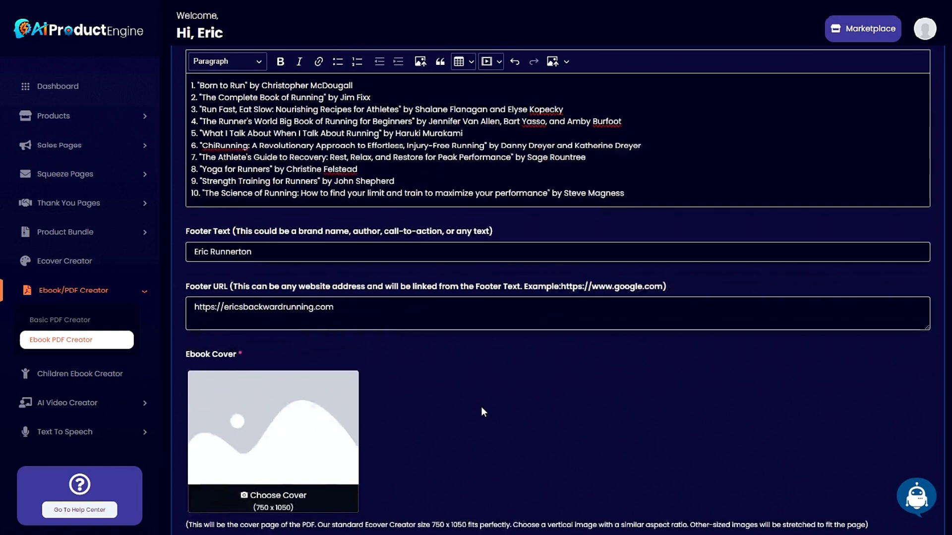
scroll(489, 357, "up", 8)
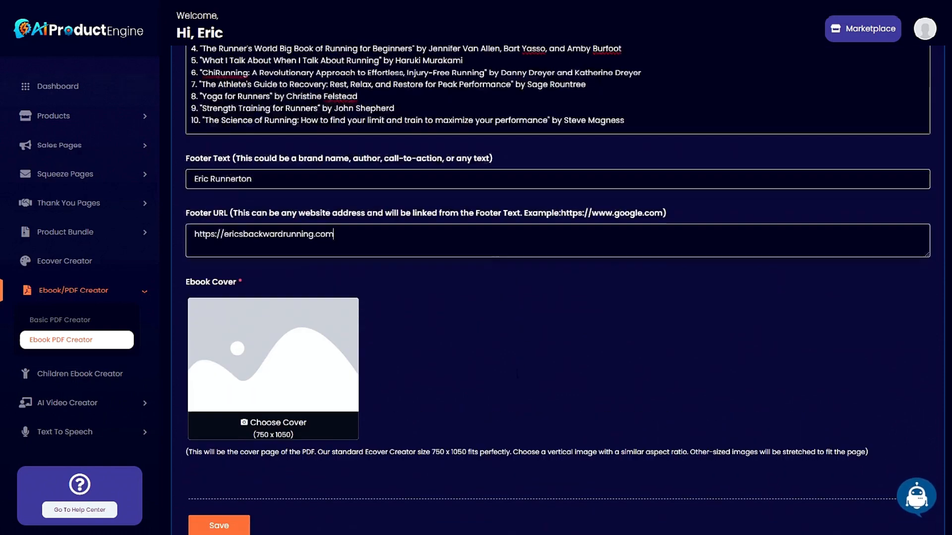
left_click_drag(540, 176, 166, 174)
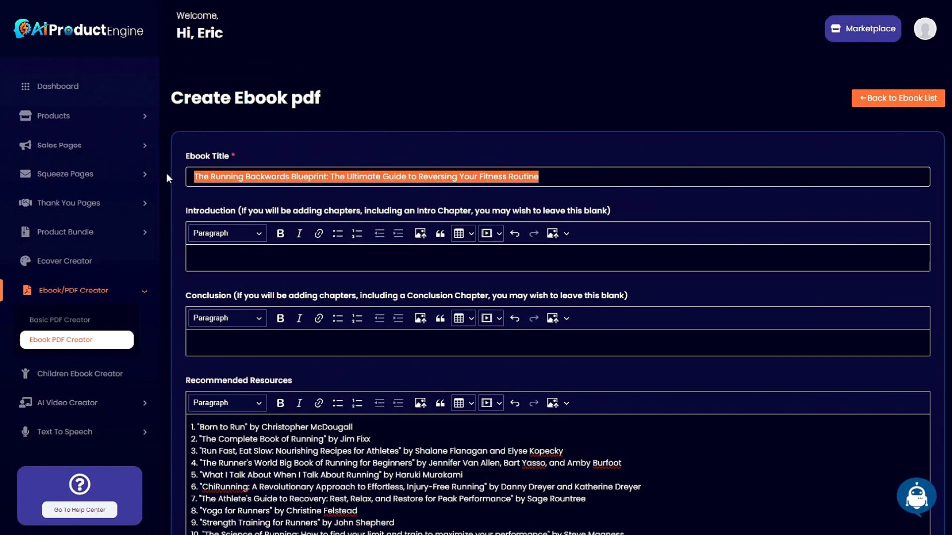
left_click(286, 176)
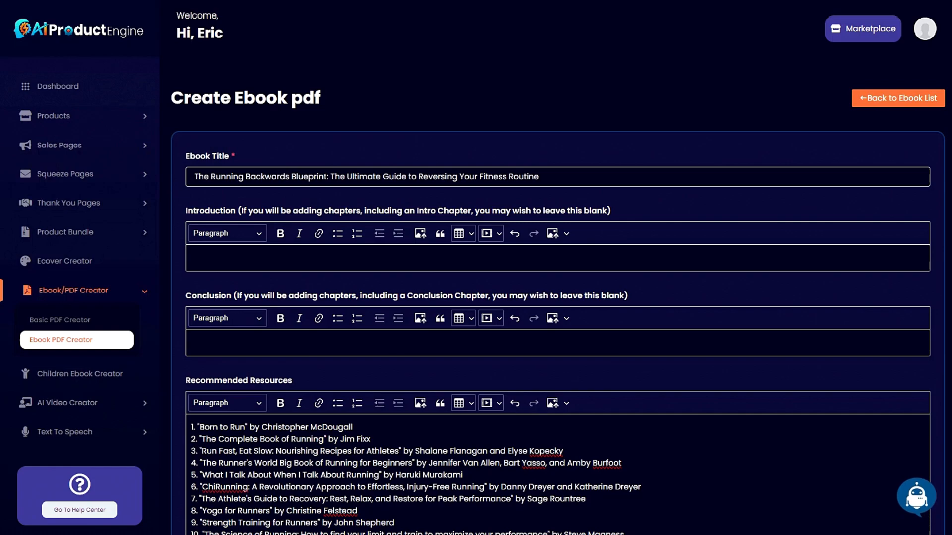
left_click_drag(330, 177, 170, 178)
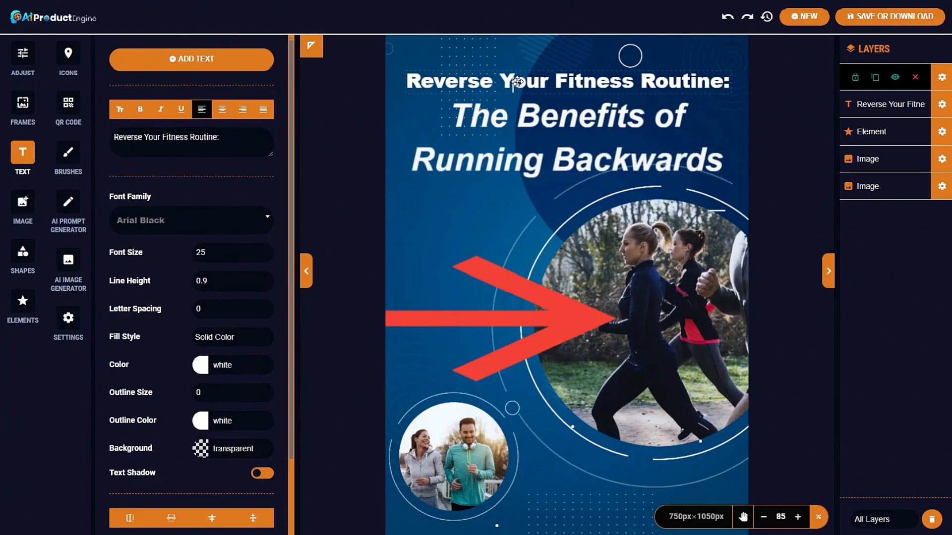
key("ctrl+a")
key("ctrl+v")
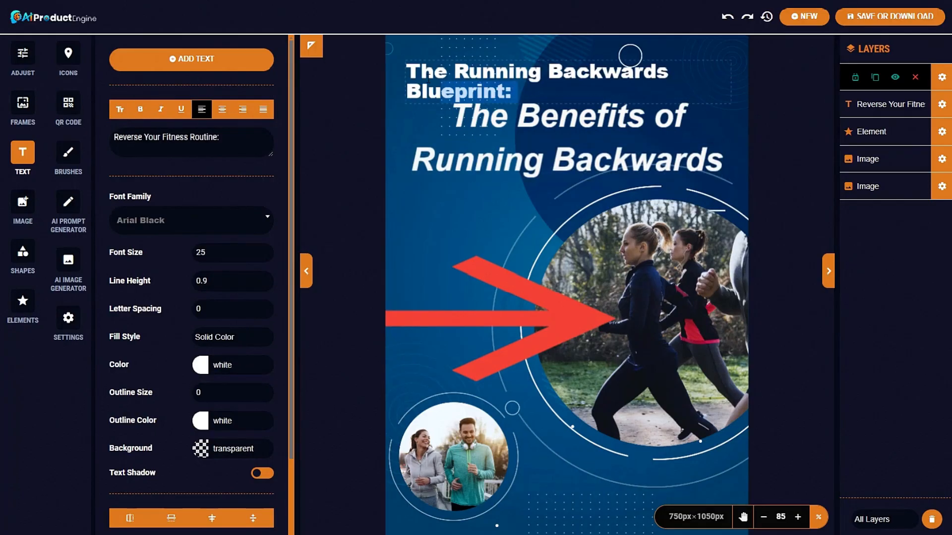
left_click(265, 255)
left_click(265, 255)
left_click(265, 256)
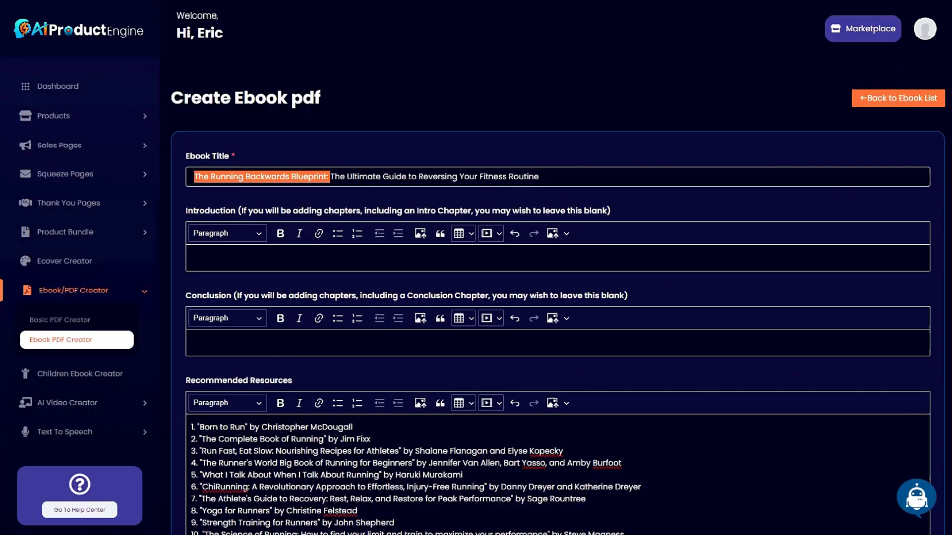
Replace the ecover's main heading with "The Ultimate Guide to Reversing Your Fitness Routine" copied from the ebook title
left_click_drag(540, 176, 331, 177)
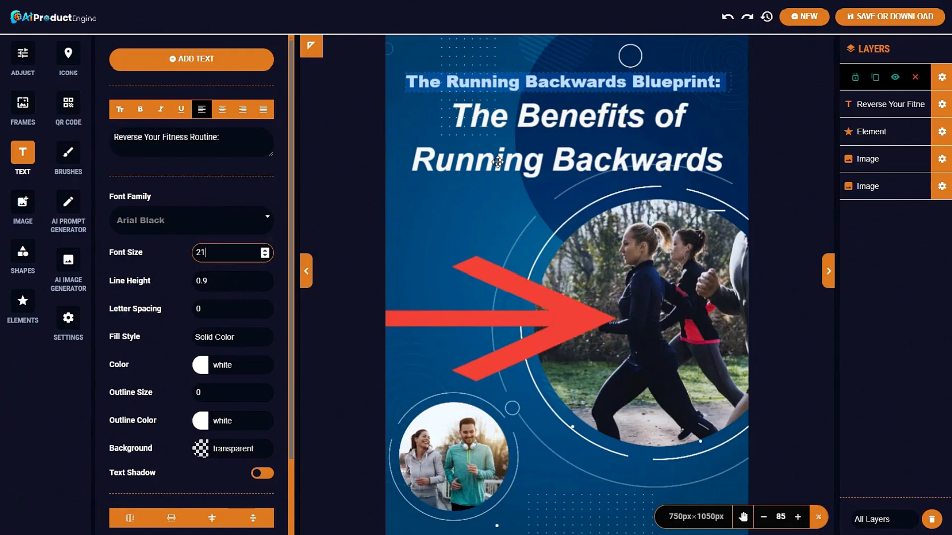
left_click(452, 117)
left_click_drag(451, 117, 736, 165)
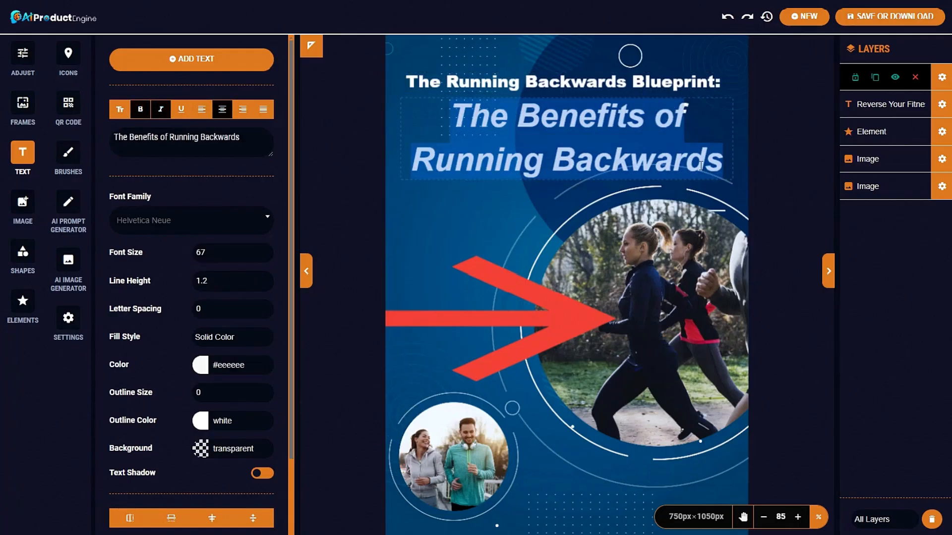
key("ctrl+v")
left_click_drag(574, 148, 574, 164)
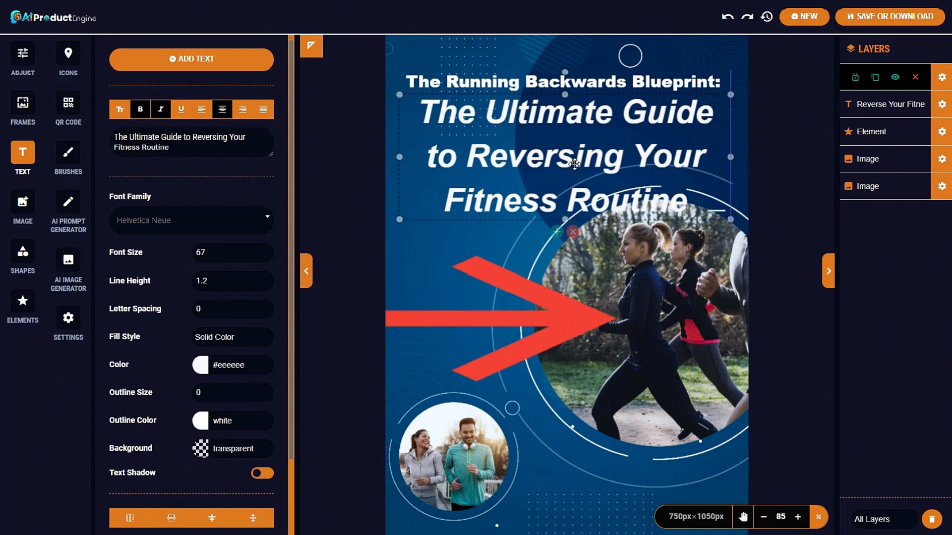
Set the main heading's line height to 0.9 and place it just below "The Running Backwards Blueprint:"
left_click(264, 284)
left_click(264, 284)
left_click(265, 284)
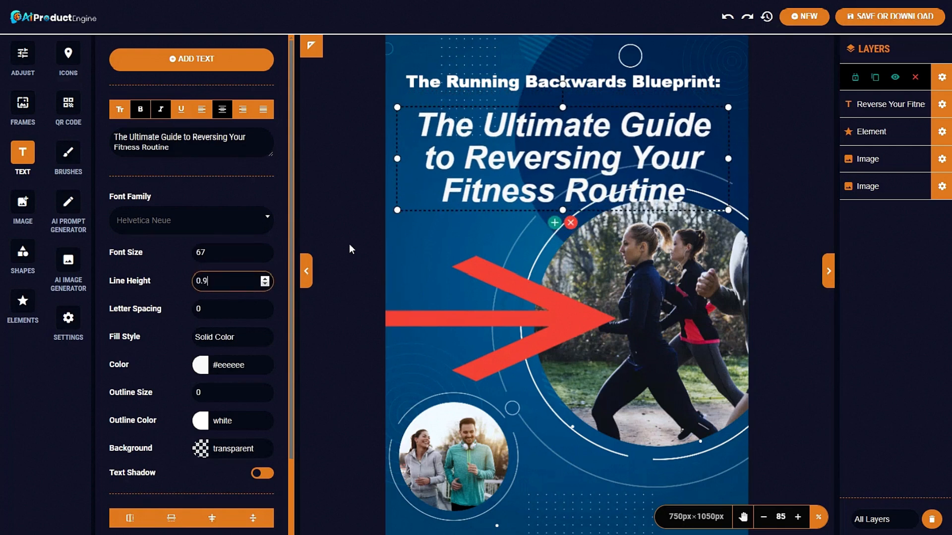
left_click_drag(527, 140, 532, 127)
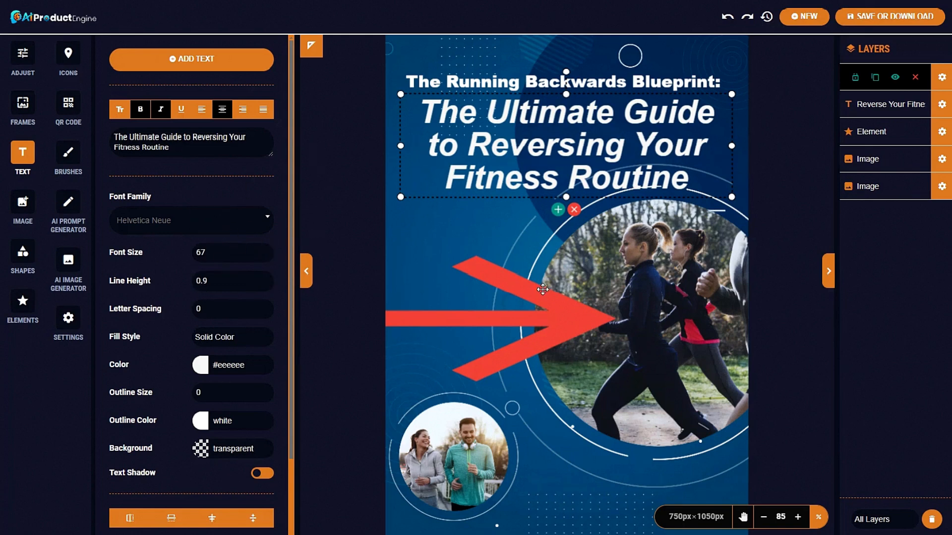
Download the ecover as a PNG image named running2 at 72 DPI and 100% quality
left_click(890, 18)
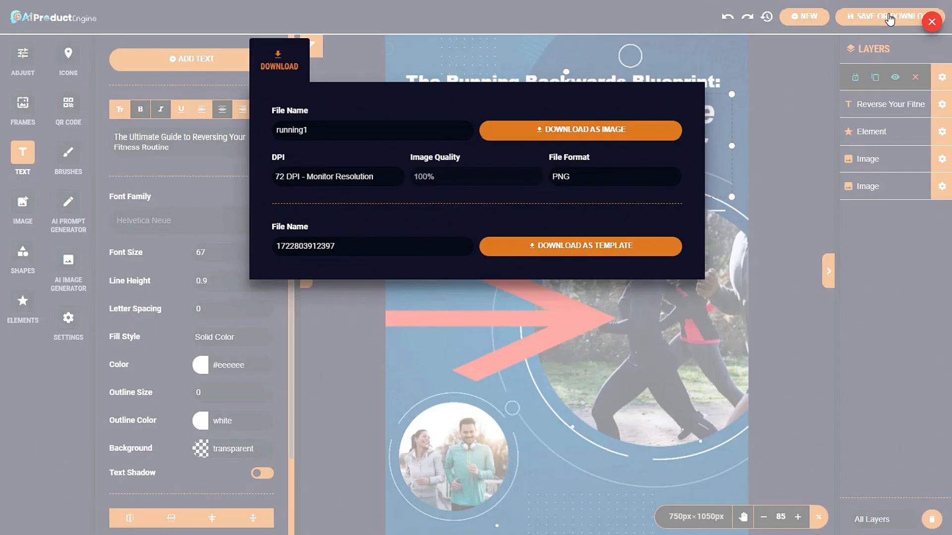
left_click(405, 142)
key("BackSpace")
type("2")
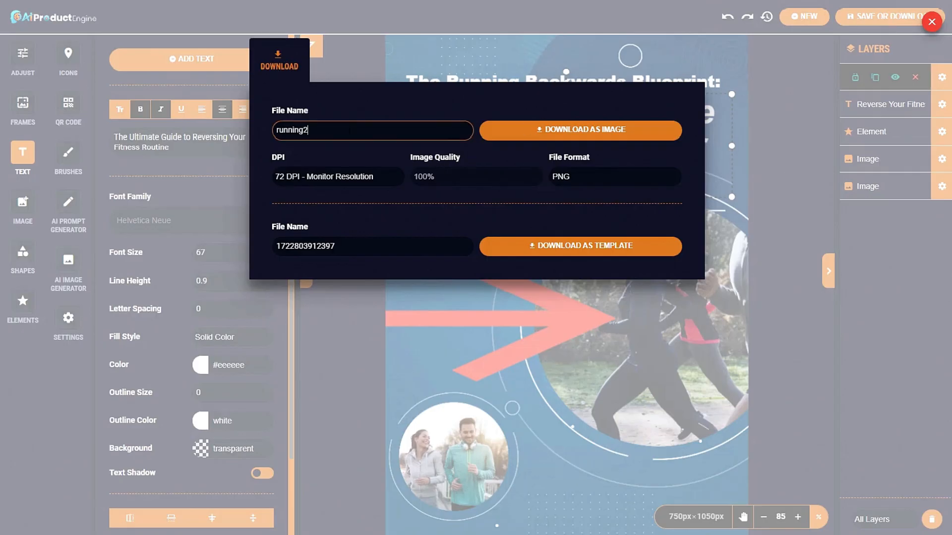
left_click(588, 132)
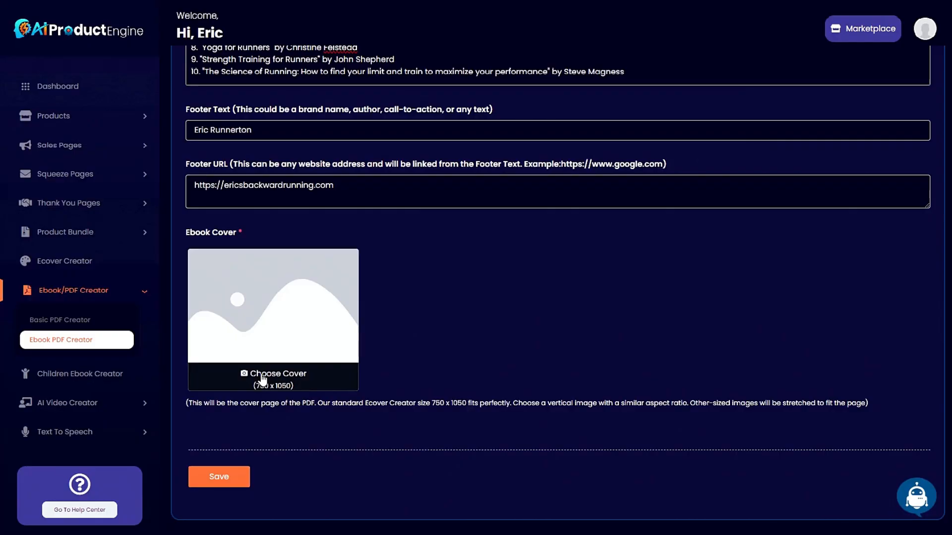
Choose the newly downloaded ecover image as the ebook cover and save the ebook
left_click(261, 373)
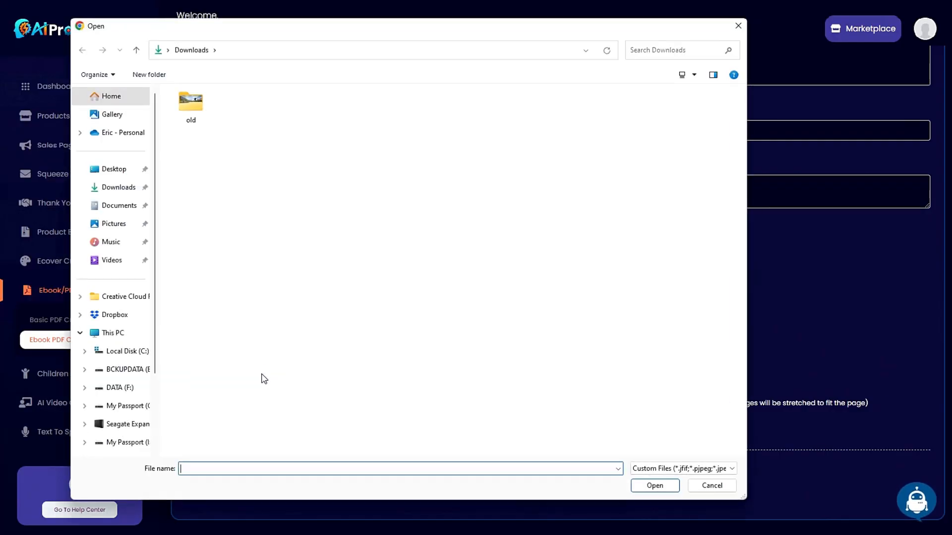
left_click(724, 468)
left_click(653, 487)
double_click(190, 102)
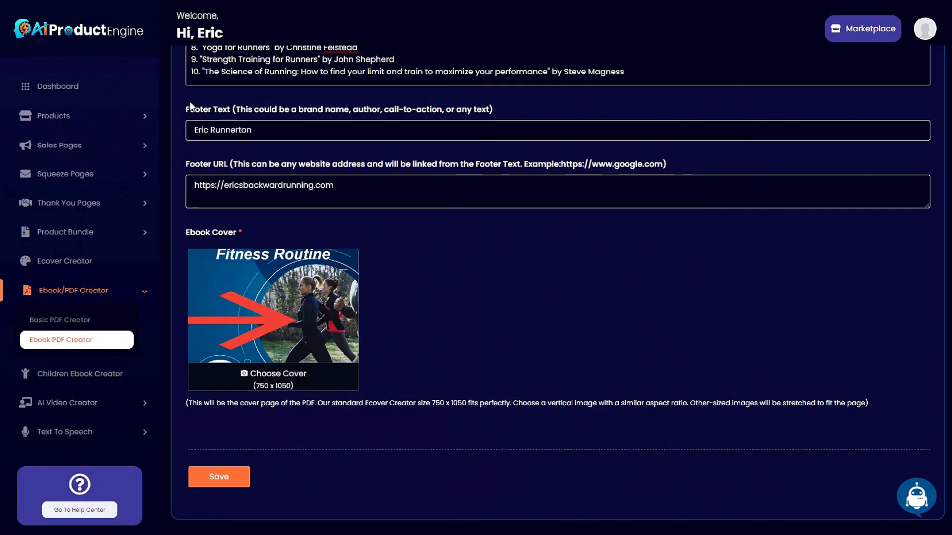
left_click(220, 479)
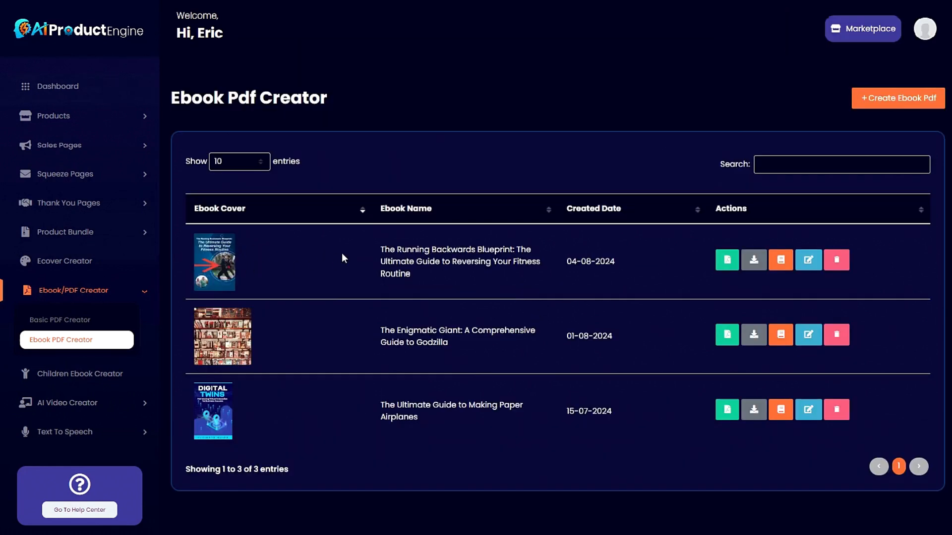
Start a new chapter for the Running Backwards Blueprint ebook, titled "Chapter 1: Introduction" as copied from the Notepad outline
left_click(780, 263)
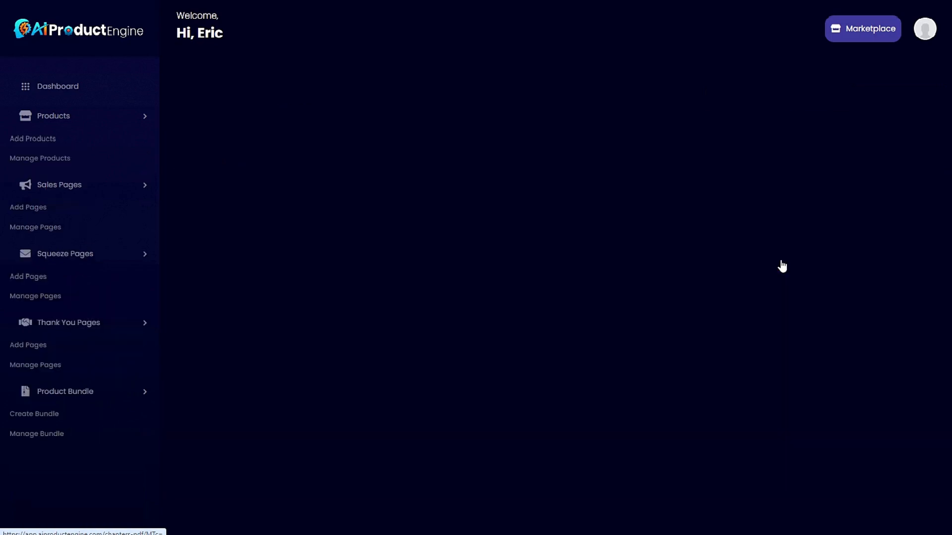
left_click(885, 99)
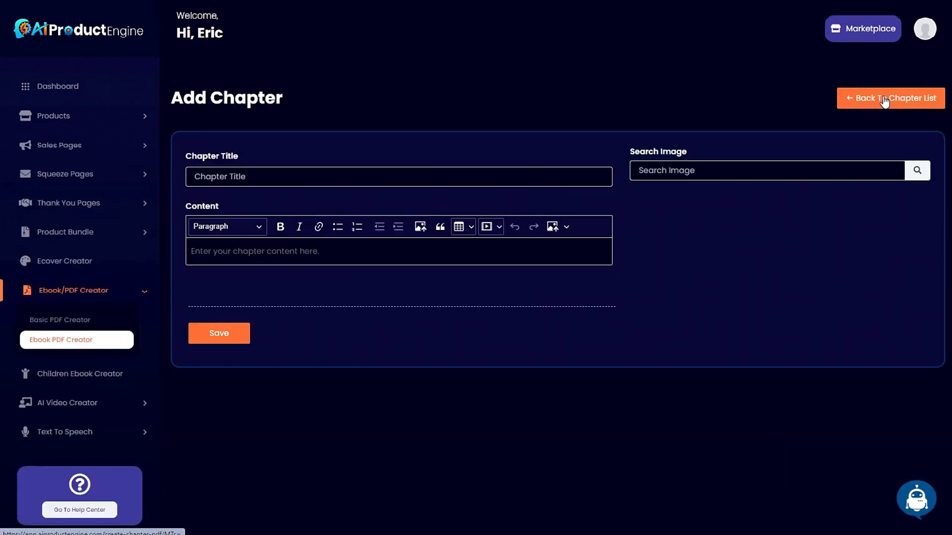
key("alt+Tab")
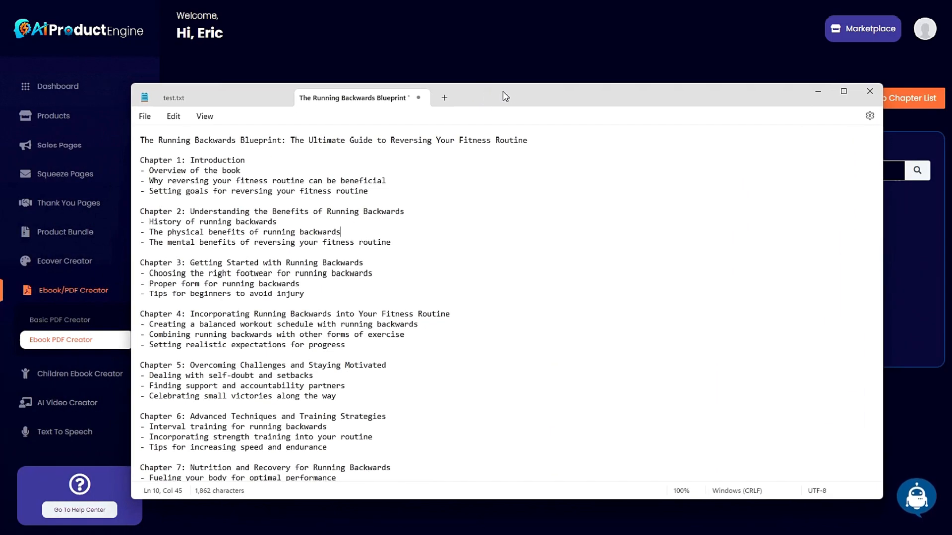
left_click_drag(516, 96, 528, 73)
left_click_drag(239, 138, 132, 139)
key("ctrl+c")
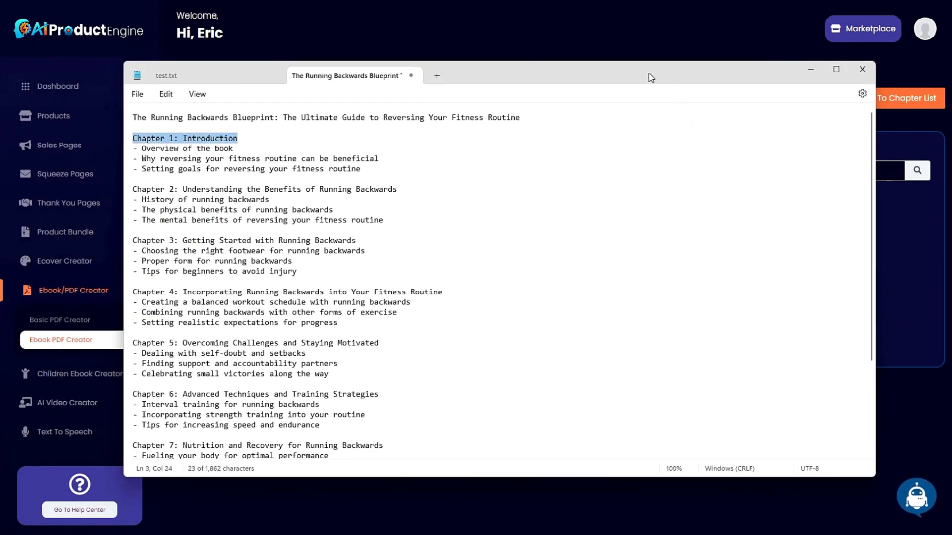
left_click_drag(648, 74, 0, 116)
key("ctrl+v")
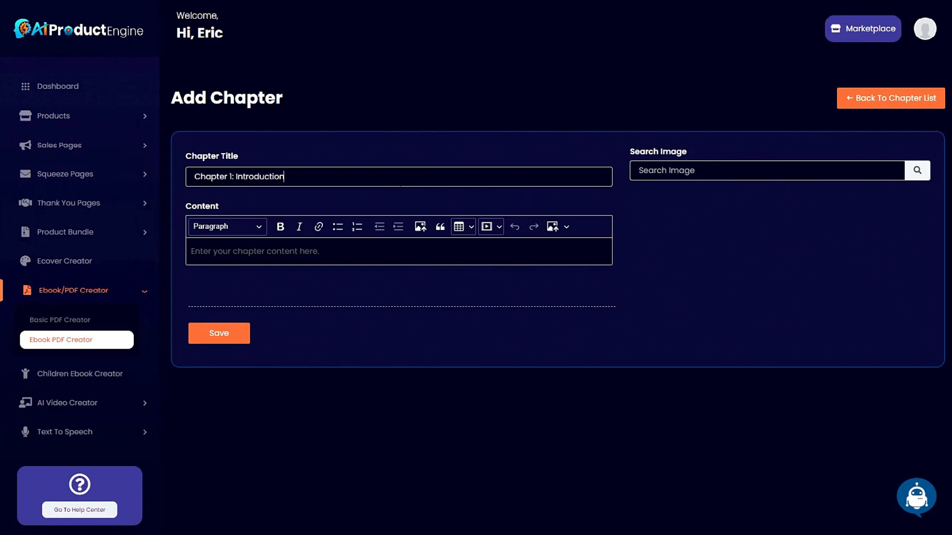
Set the AI Writer to Write a Chapter, and copy the book title with the whole Chapter 1 outline from Notepad
left_click(918, 502)
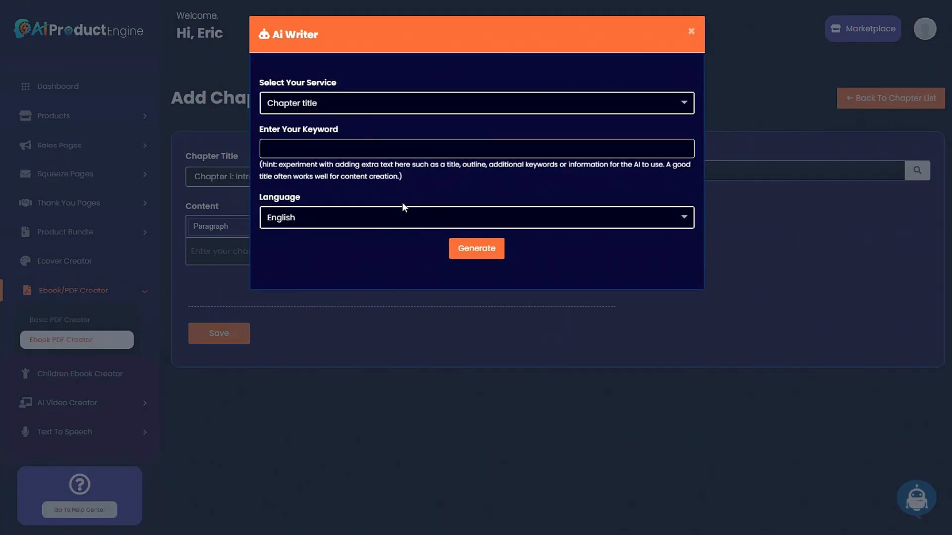
left_click(359, 110)
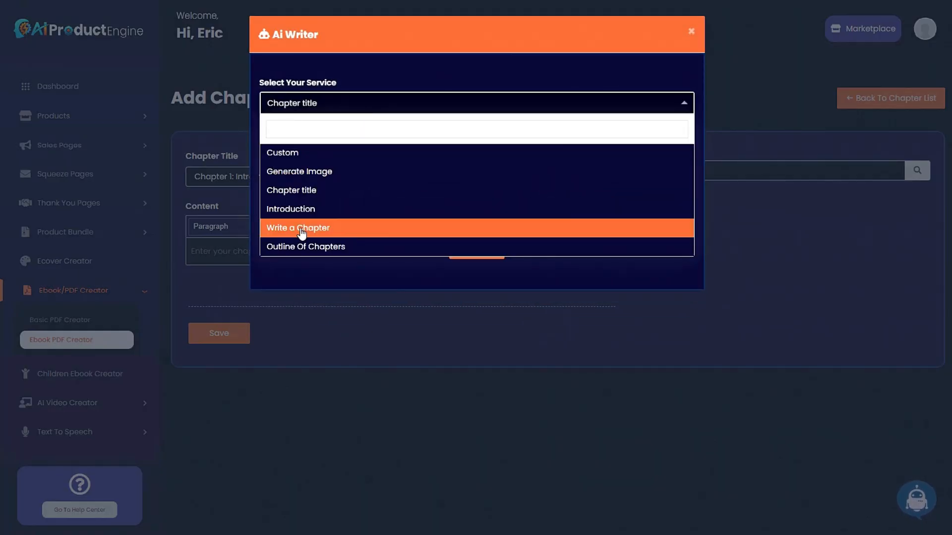
left_click(318, 229)
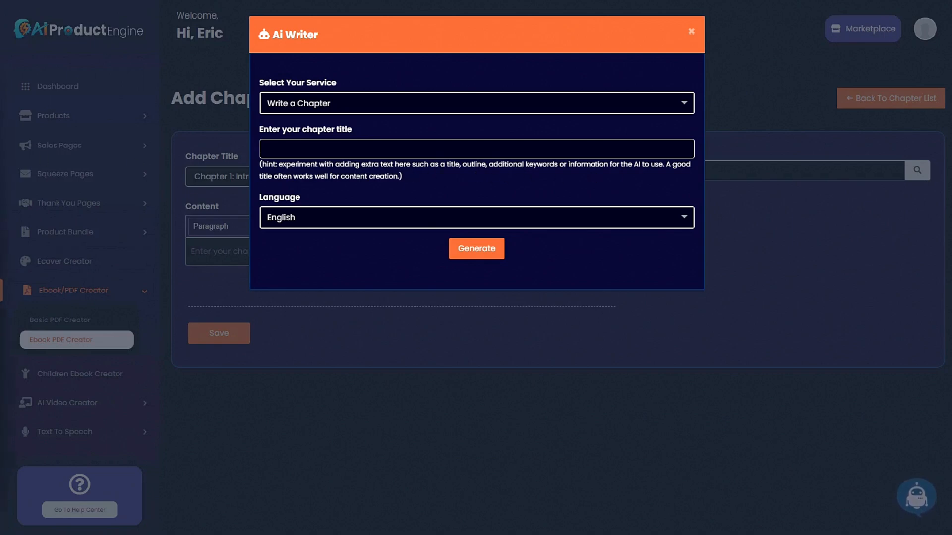
left_click_drag(0, 79, 499, 93)
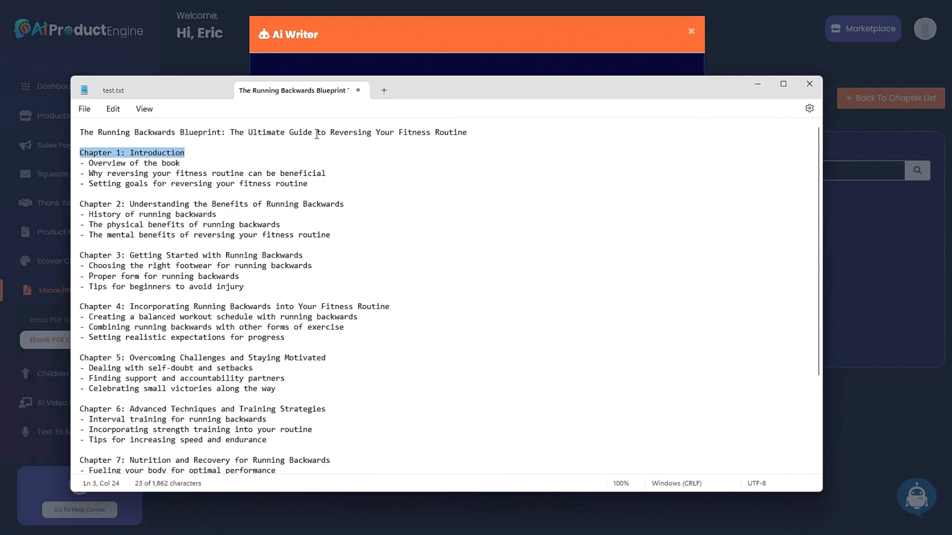
left_click(167, 164)
left_click_drag(315, 185, 81, 153)
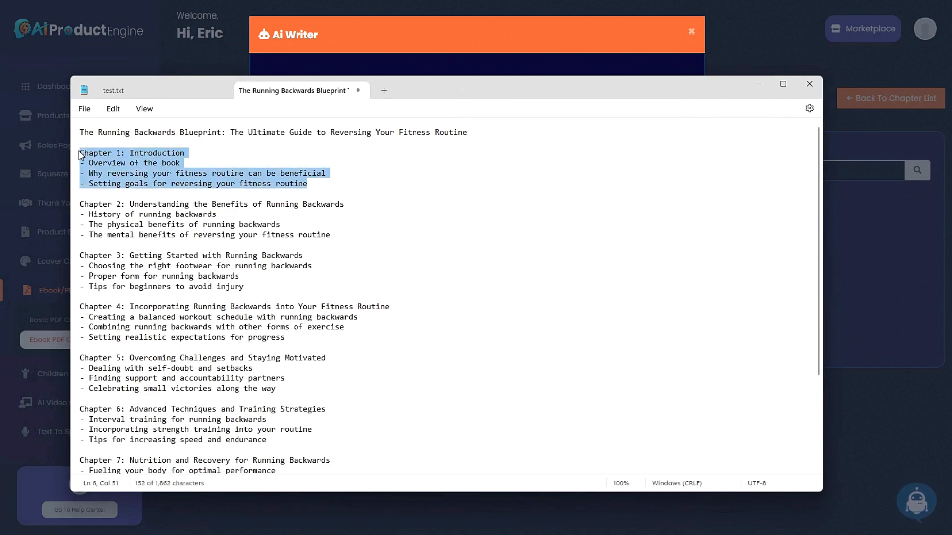
left_click(167, 165)
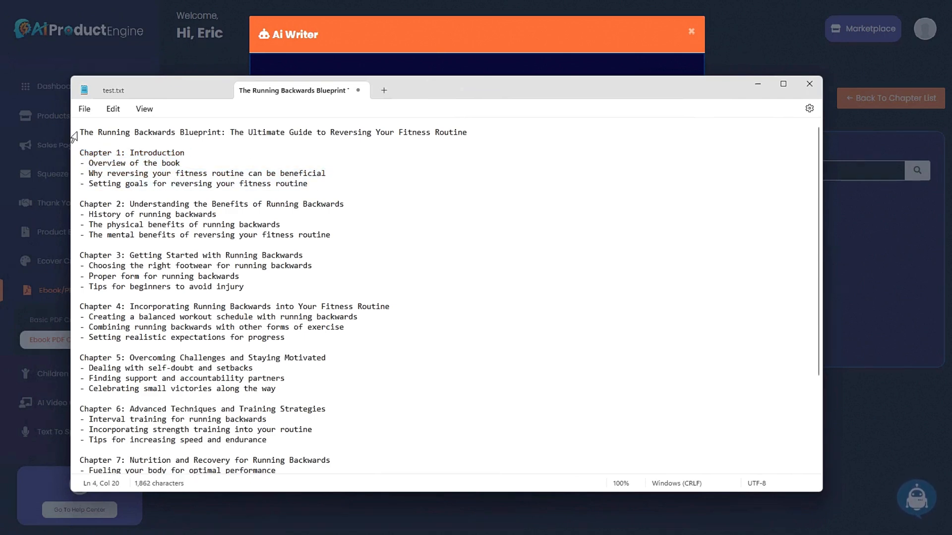
left_click_drag(79, 132, 346, 185)
key("ctrl+c")
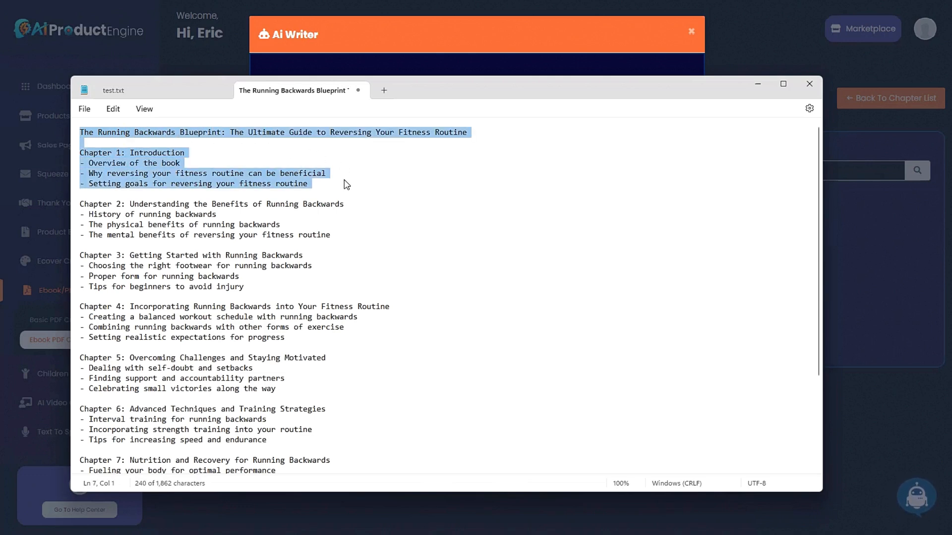
left_click_drag(576, 88, 0, 93)
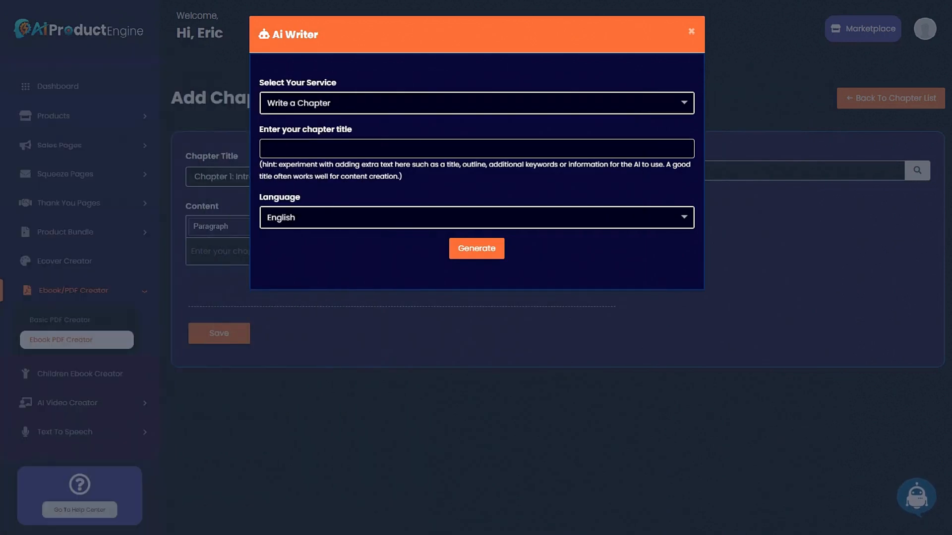
Generate the chapter from the copied title and outline, and put the resulting text into the chapter's Content field
left_click(476, 149)
key("ctrl+v")
left_click(475, 253)
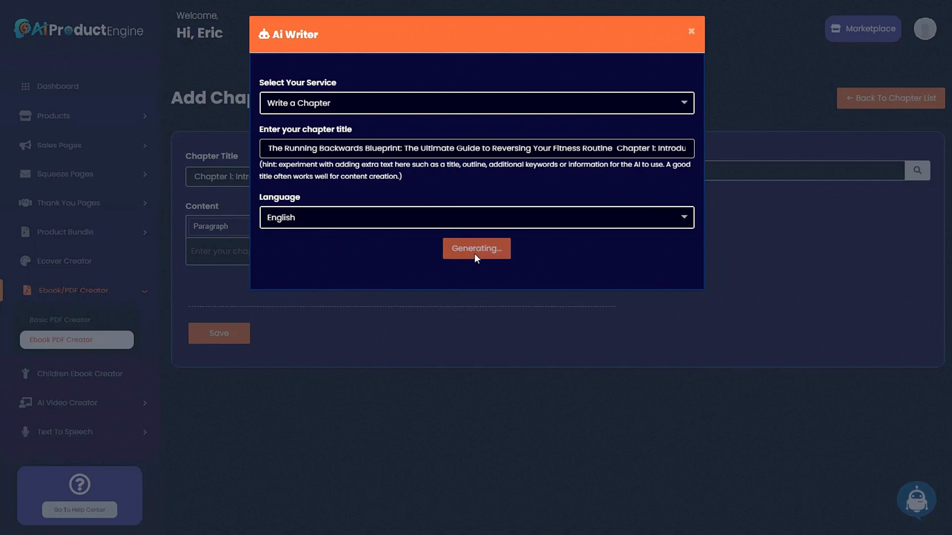
left_click(675, 286)
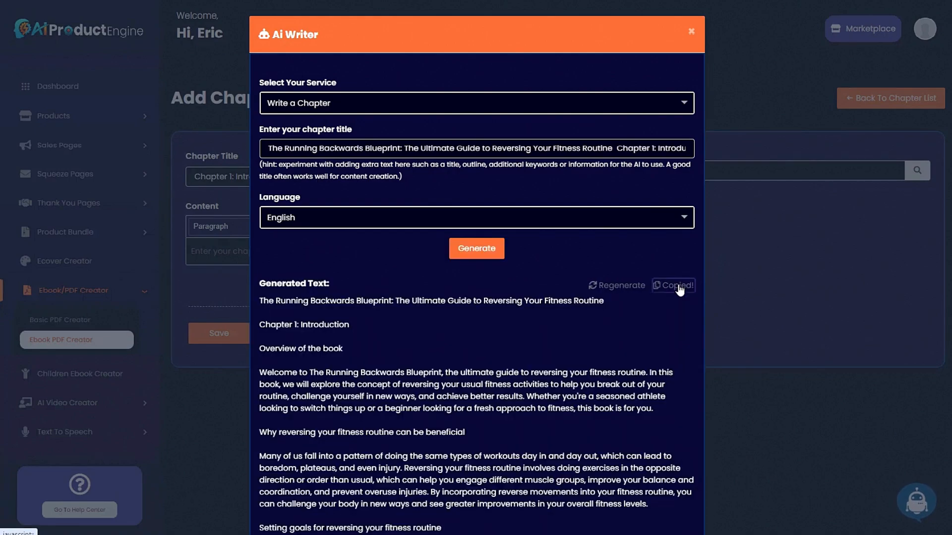
left_click(742, 239)
left_click(347, 252)
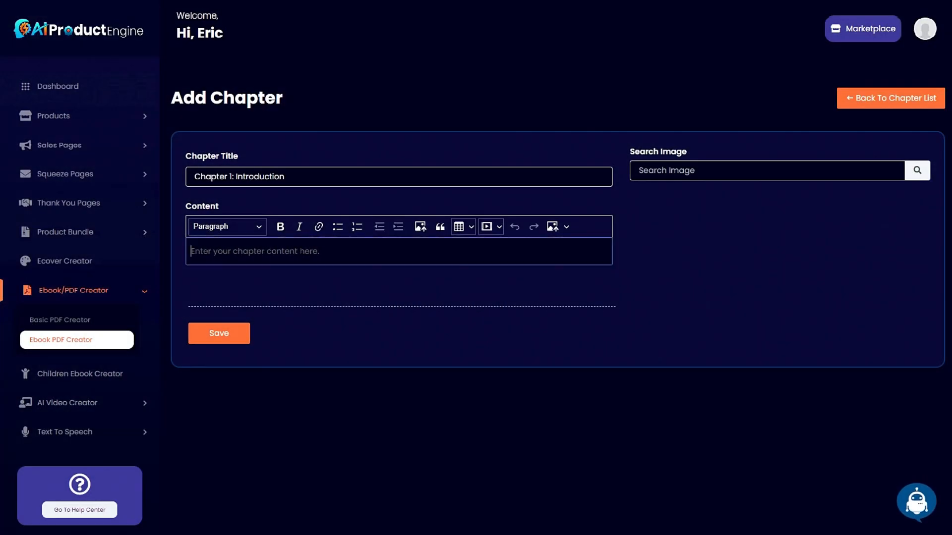
key("ctrl+v")
scroll(348, 300, "down", 3)
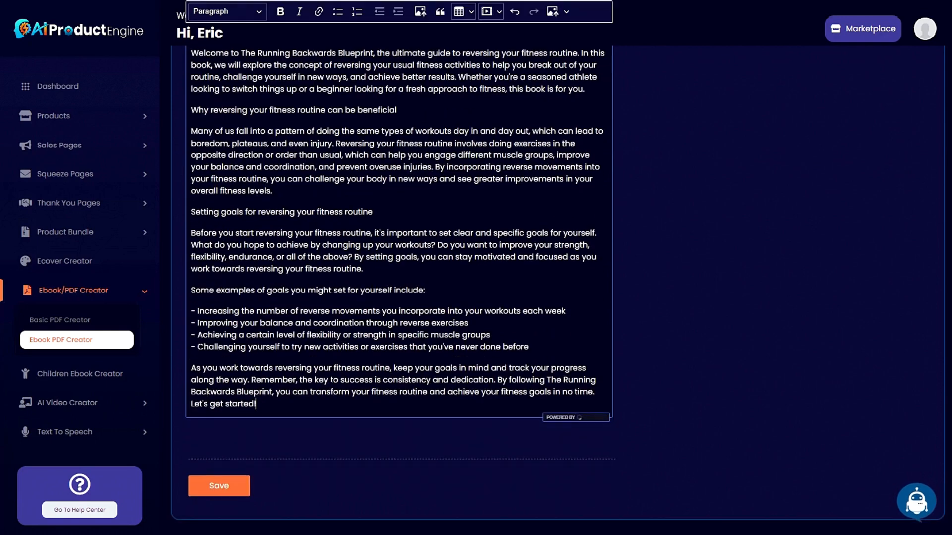
Delete the book title, "Chapter 1: Introduction" and "Overview of the book" lines from the start of the chapter content
scroll(348, 300, "up", 6)
left_click(192, 314)
key("shift+Up")
key("shift+Up")
key("shift+Up")
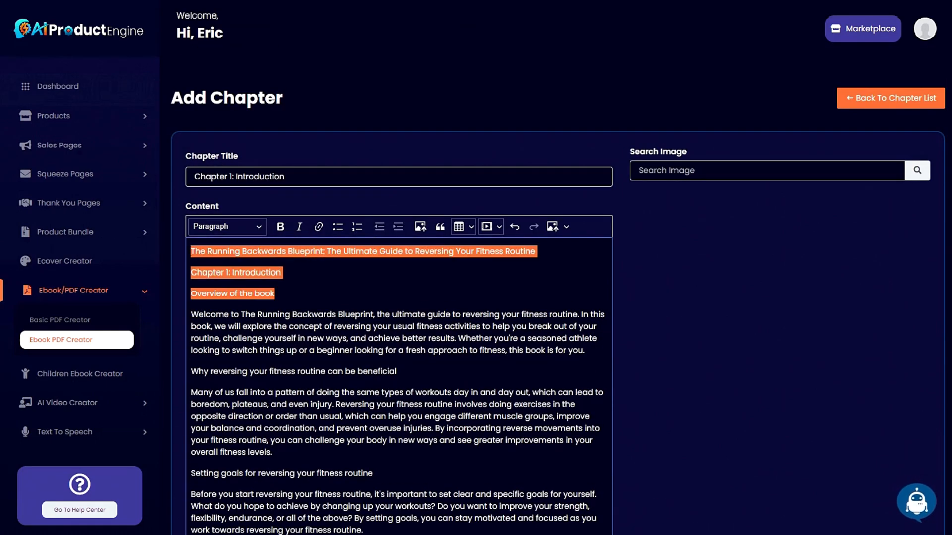
left_click(274, 294)
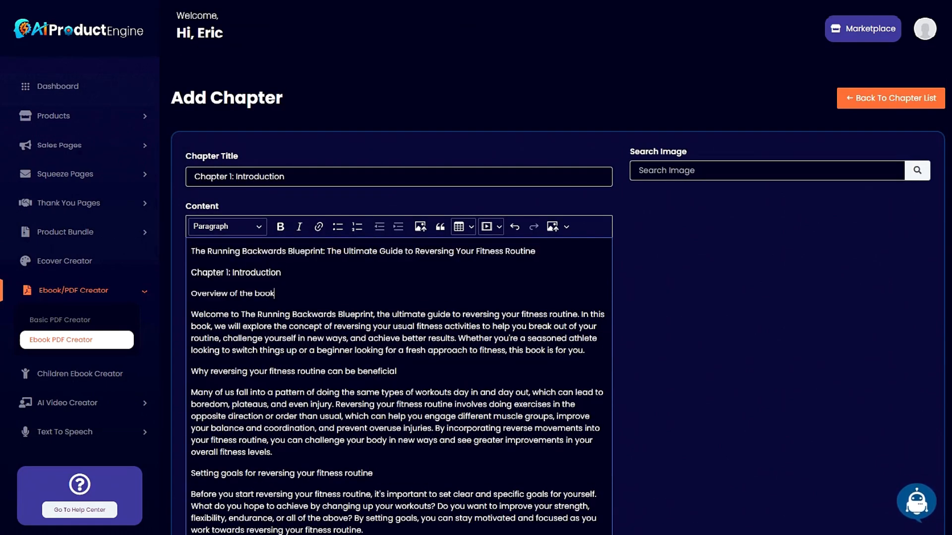
left_click_drag(196, 252, 323, 252)
left_click(281, 272)
key("shift+Tab")
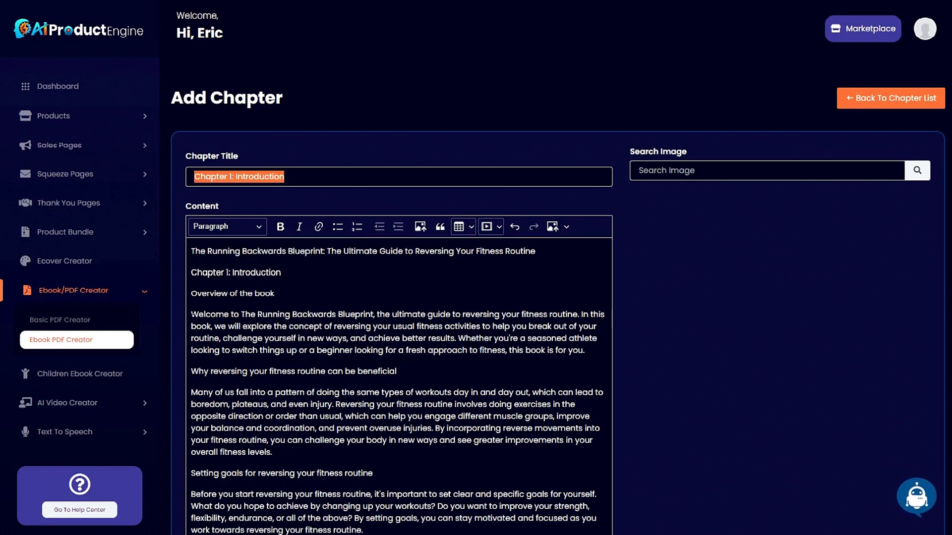
left_click_drag(275, 294, 191, 252)
key("BackSpace")
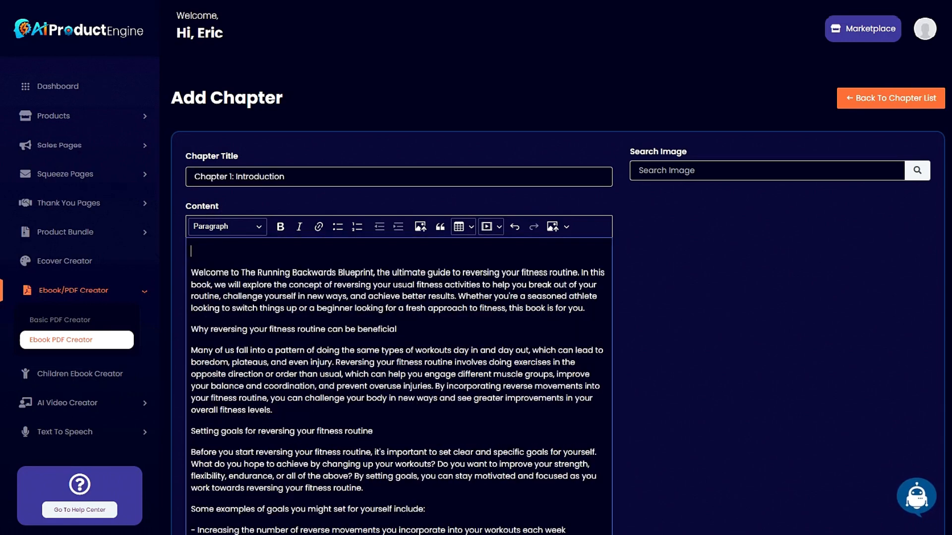
key("BackSpace")
Save the introduction chapter and open a blank form for another chapter
scroll(718, 395, "down", 4)
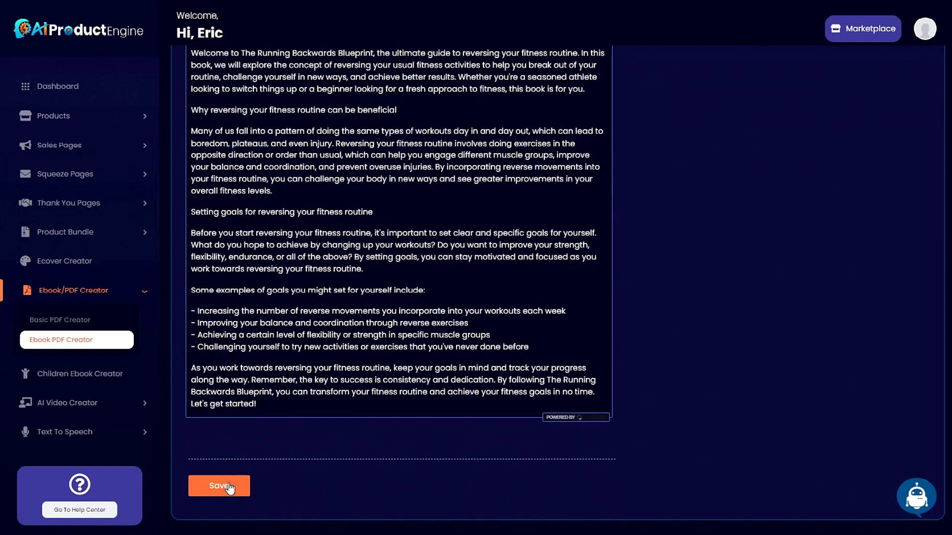
left_click(229, 487)
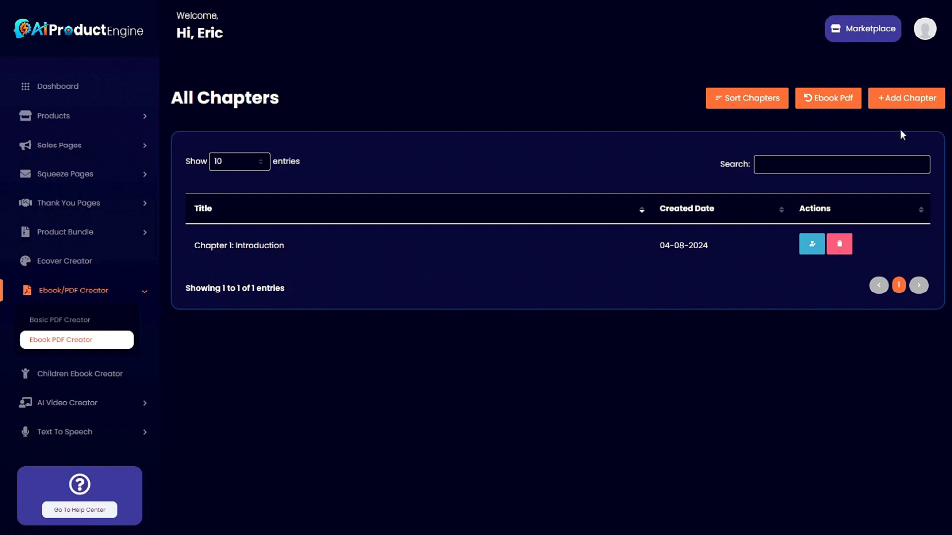
left_click(907, 98)
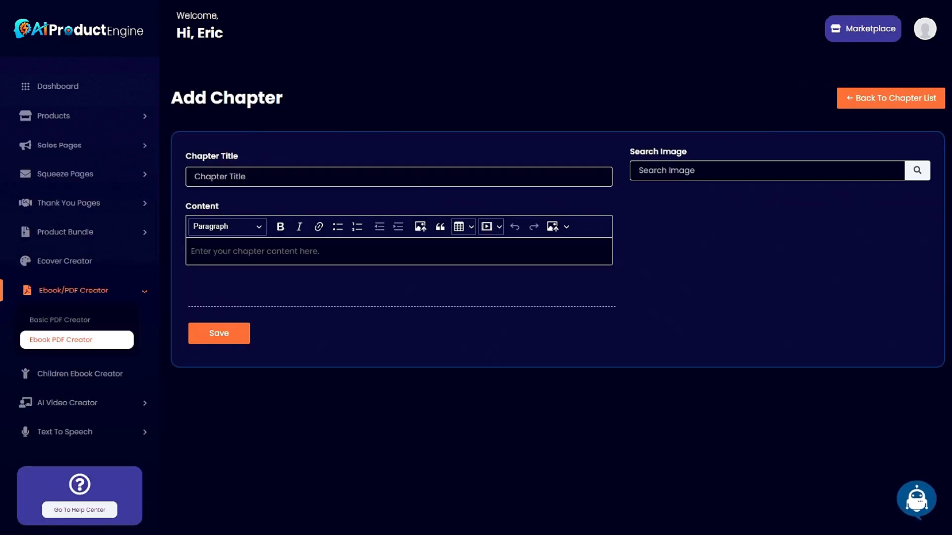
Copy the Chapter 2 heading from Notepad and set the chapter title to "Chapter 2: Understanding the Benefits of Running Backwards"
left_click_drag(389, 93, 451, 96)
left_click_drag(380, 214, 114, 212)
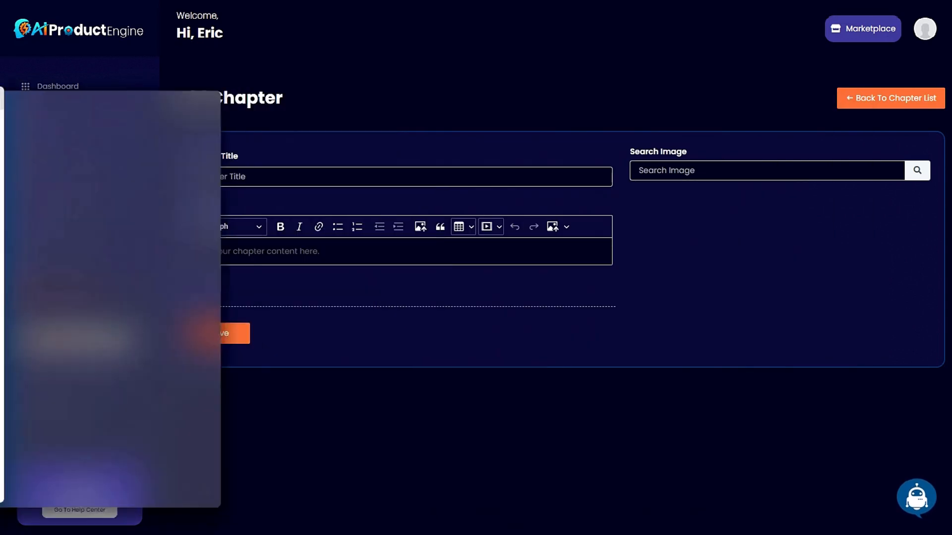
left_click(252, 176)
key("ctrl+v")
Generate a chapter in English with the AI Writer's Write a Chapter service, using "Chapter 2: Understanding the Benefits of Running Backwards" as the title
left_click(917, 503)
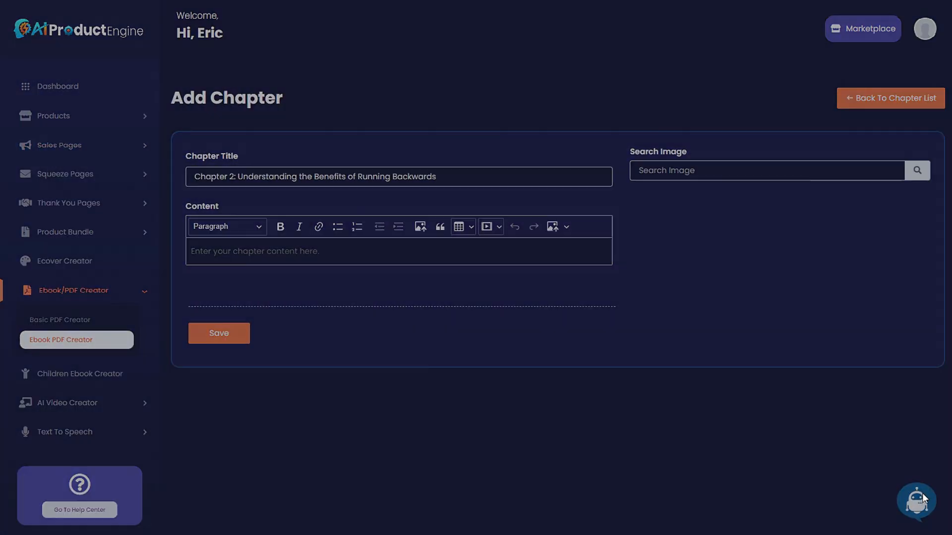
left_click(357, 105)
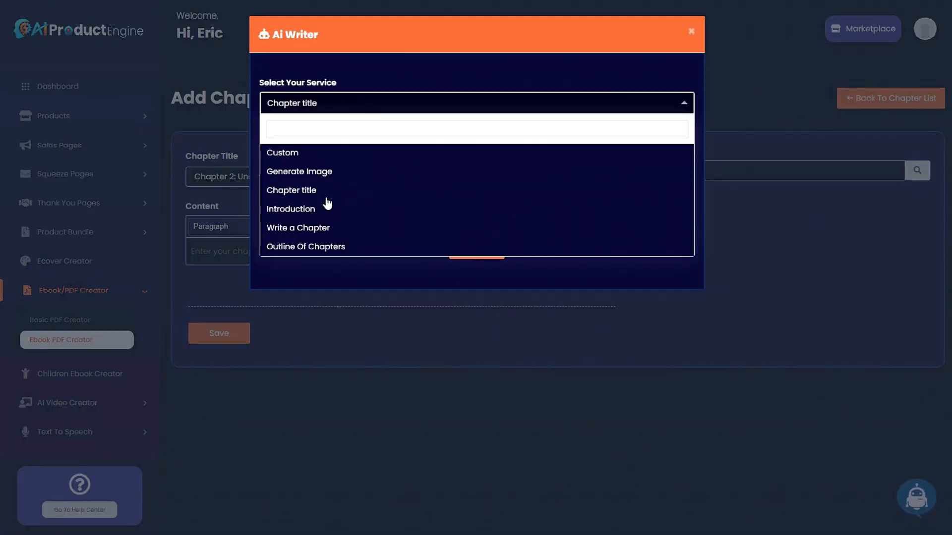
left_click(327, 228)
key("ctrl+v")
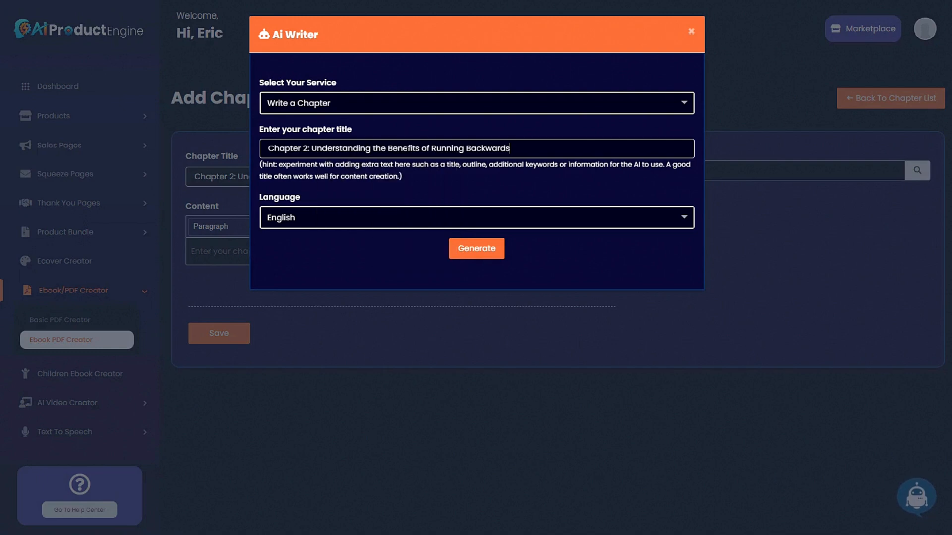
left_click(475, 252)
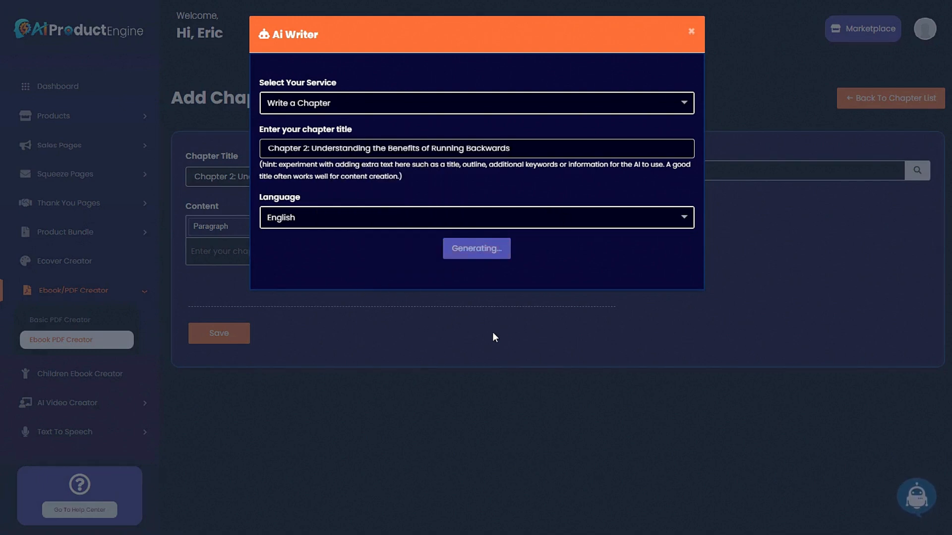
Copy the generated Chapter 2 text, close the AI Writer, and put the text into the chapter's Content field
left_click(681, 290)
left_click(760, 261)
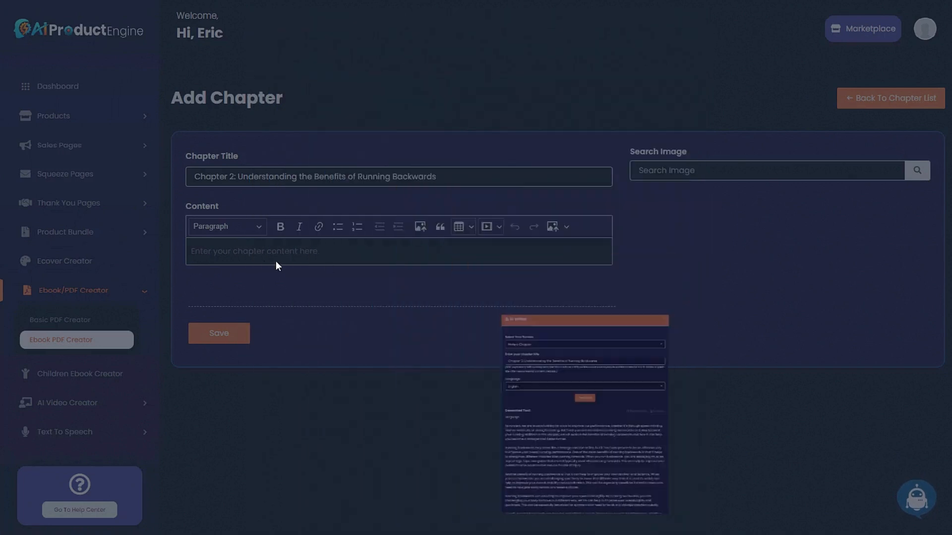
left_click(257, 249)
key("ctrl+v")
scroll(397, 298, "up", 1)
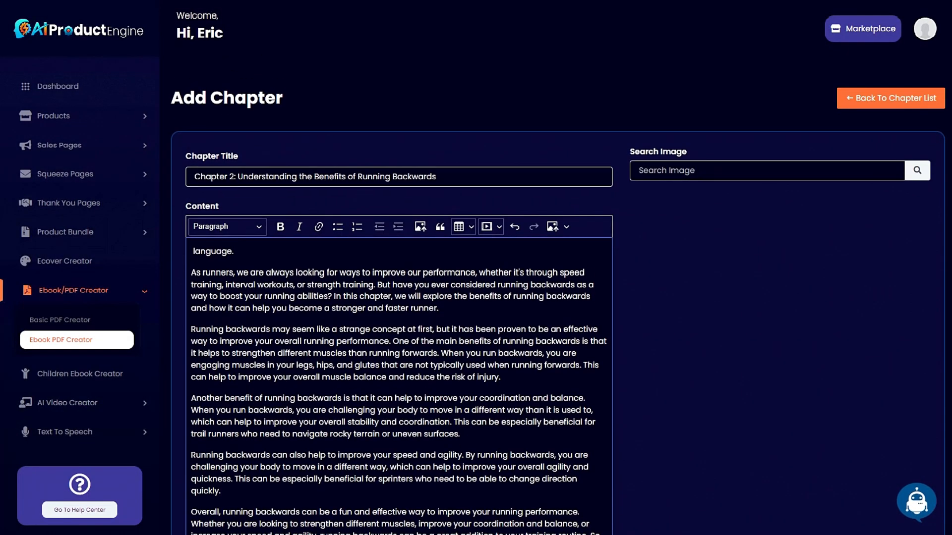
Delete the stray "language." text and the empty line at the start of the Chapter 2 content
key("BackSpace")
key("BackSpace")
key("BackSpace")
key("BackSpace")
key("BackSpace")
key("BackSpace")
key("BackSpace")
key("BackSpace")
key("BackSpace")
key("BackSpace")
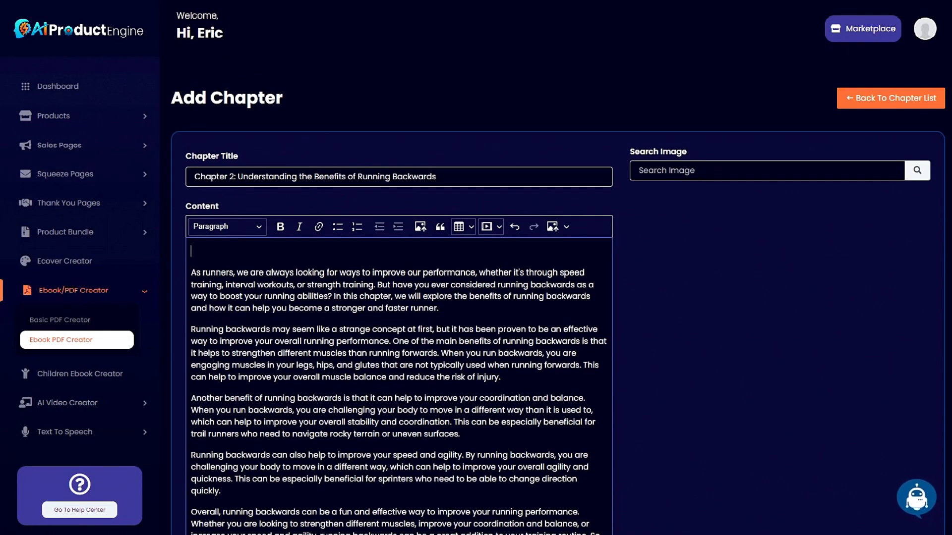
scroll(396, 297, "down", 3)
scroll(396, 297, "up", 2)
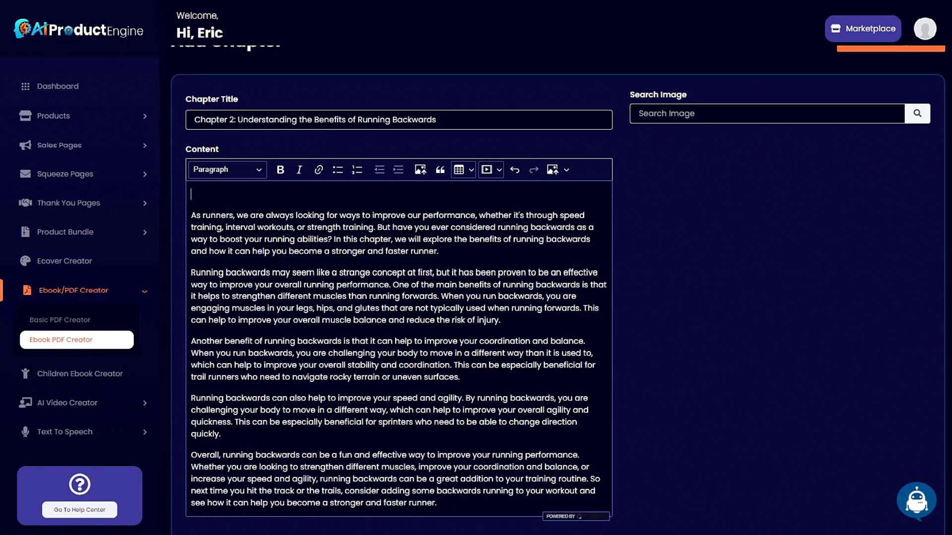
key("BackSpace")
Add an empty line after the first paragraph and search the image library for "runner"
left_click(440, 231)
key("Return")
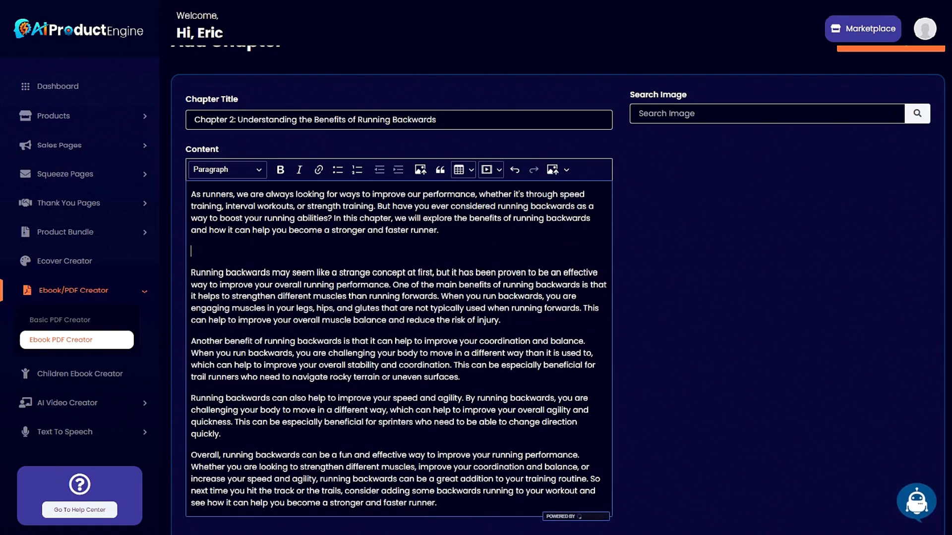
left_click(863, 114)
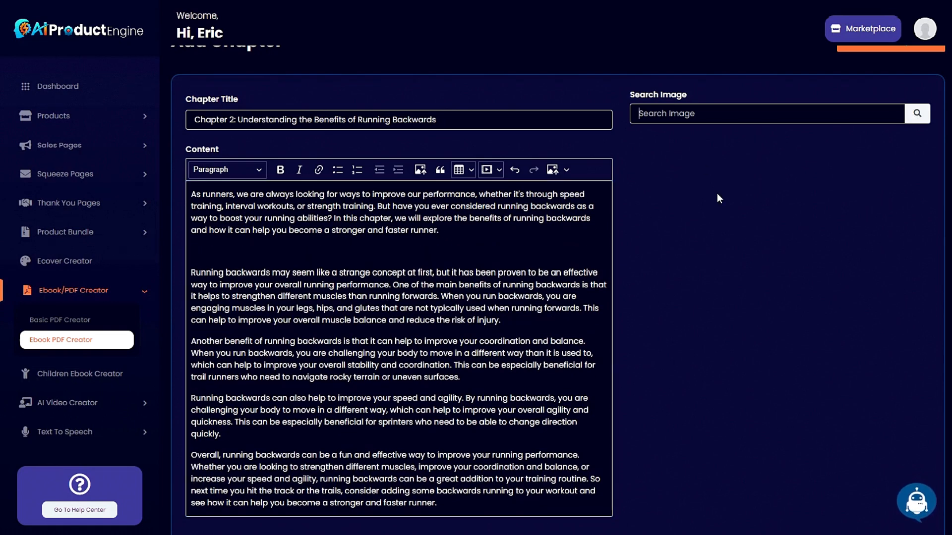
type("runner")
left_click(916, 118)
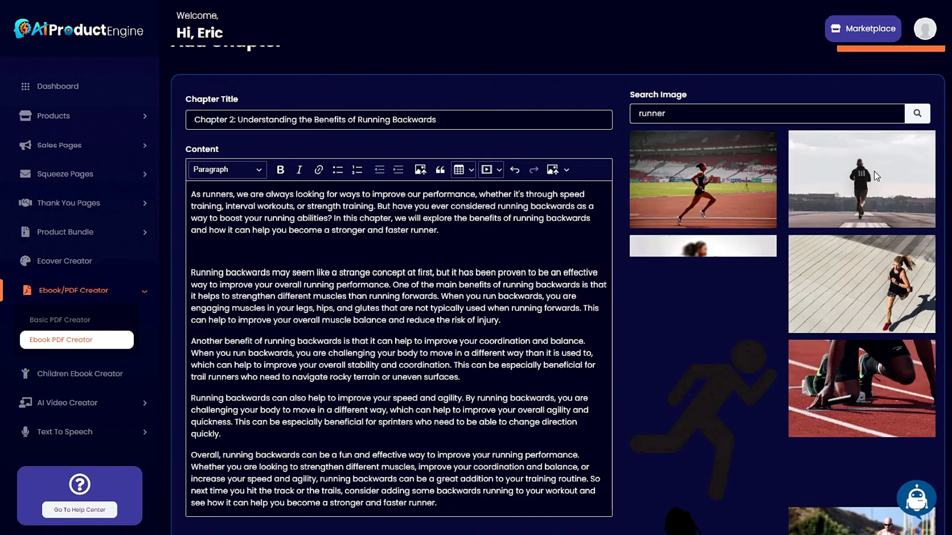
Insert the photo of the runner in black seen from behind below the first paragraph, shrunk to about two thirds of the content width
left_click_drag(827, 172, 278, 245)
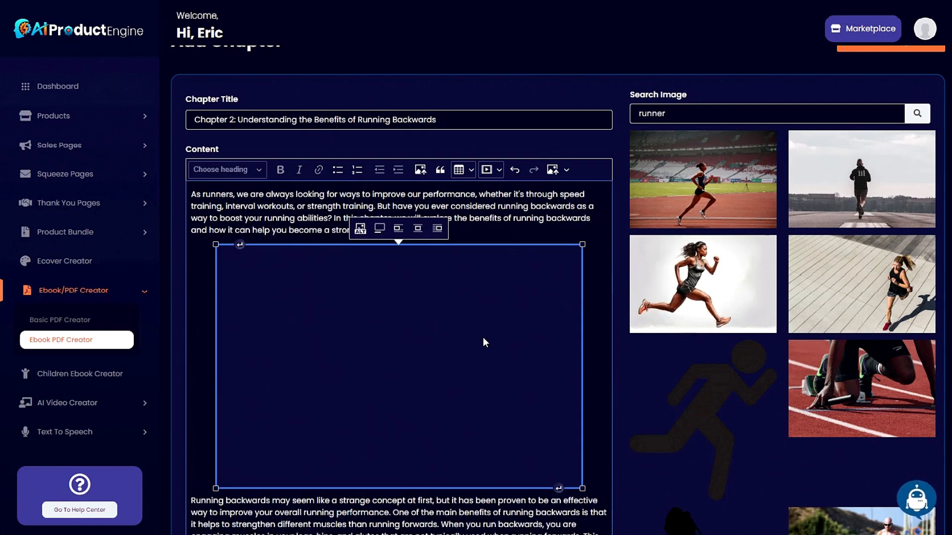
scroll(519, 390, "down", 1)
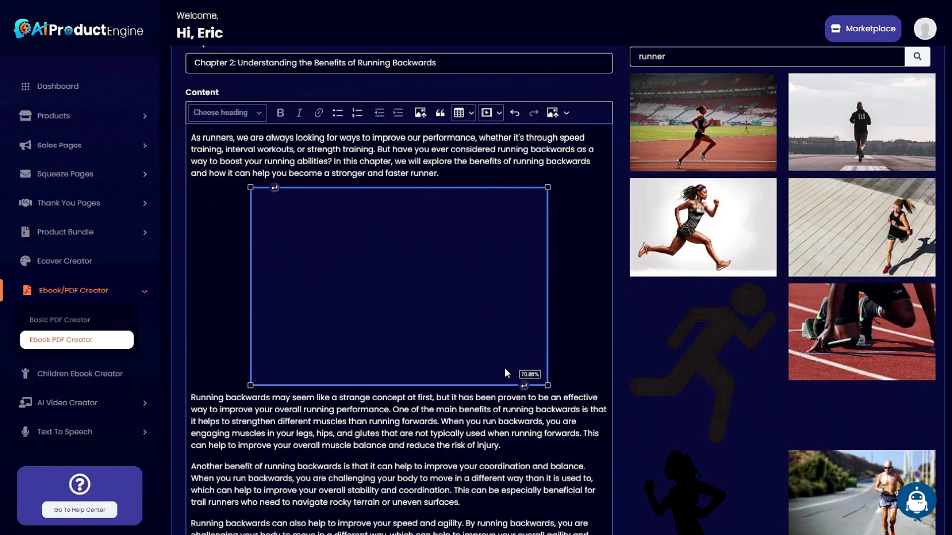
left_click(570, 292)
scroll(531, 356, "up", 2)
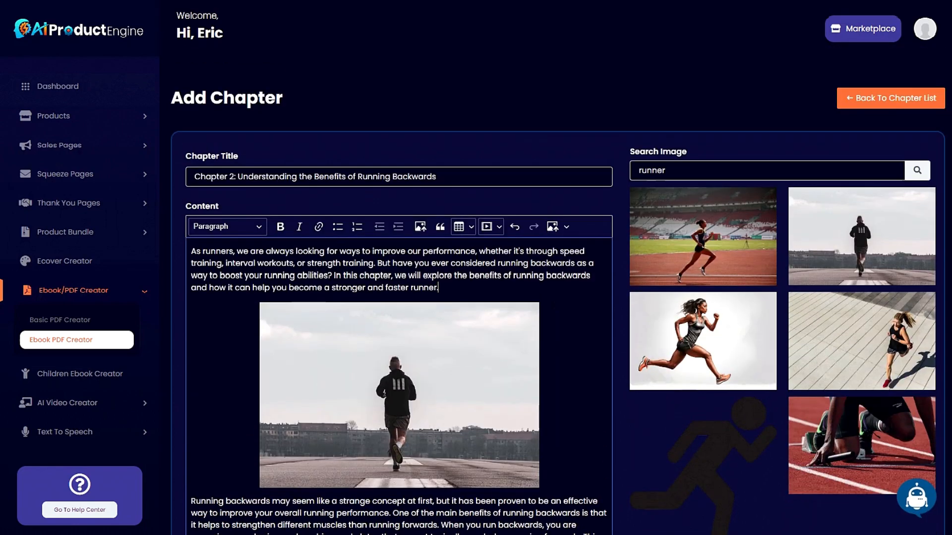
Save the chapter "Chapter 2: Understanding the Benefits of Running Backwards"
scroll(530, 356, "down", 4)
scroll(236, 419, "down", 5)
scroll(236, 419, "up", 2)
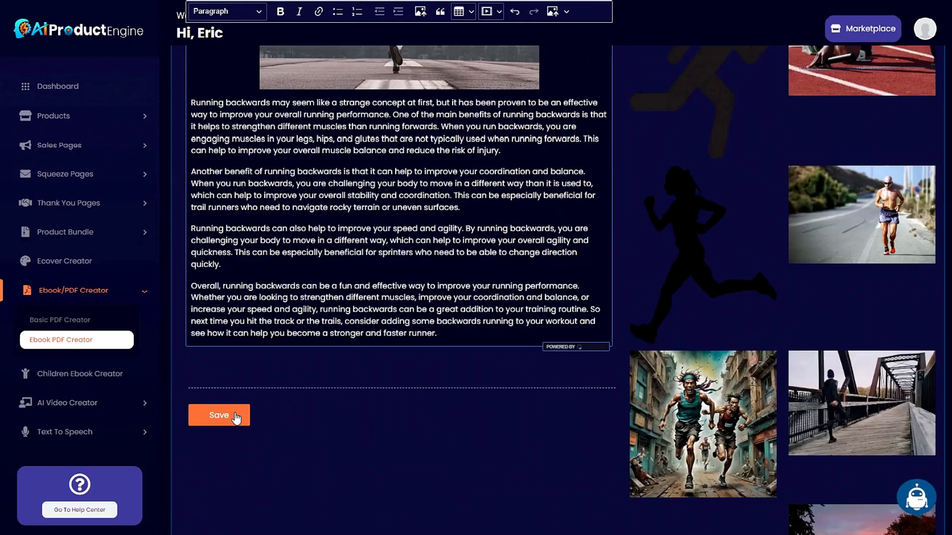
left_click(236, 419)
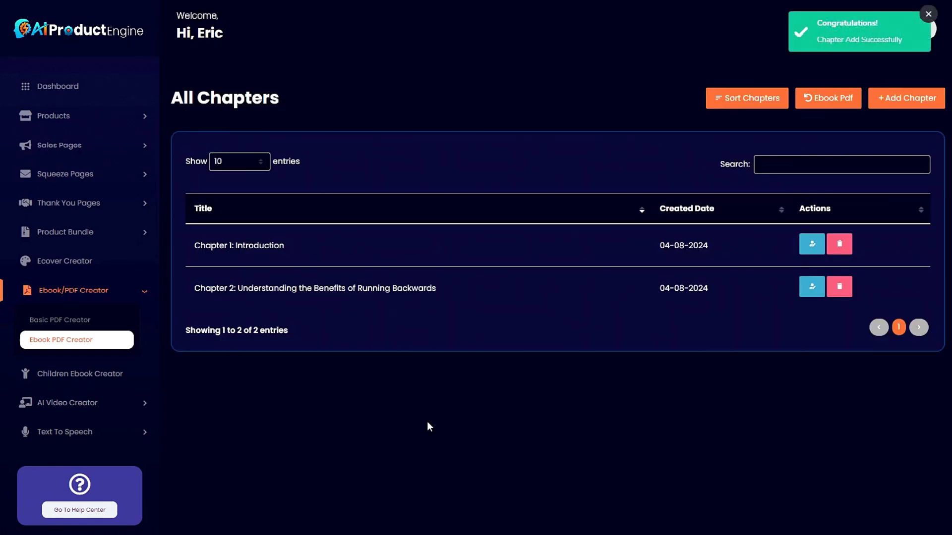
Start a new chapter and switch to the ebook outline in Notepad to review its chapter headings
left_click(905, 99)
key("alt+Tab")
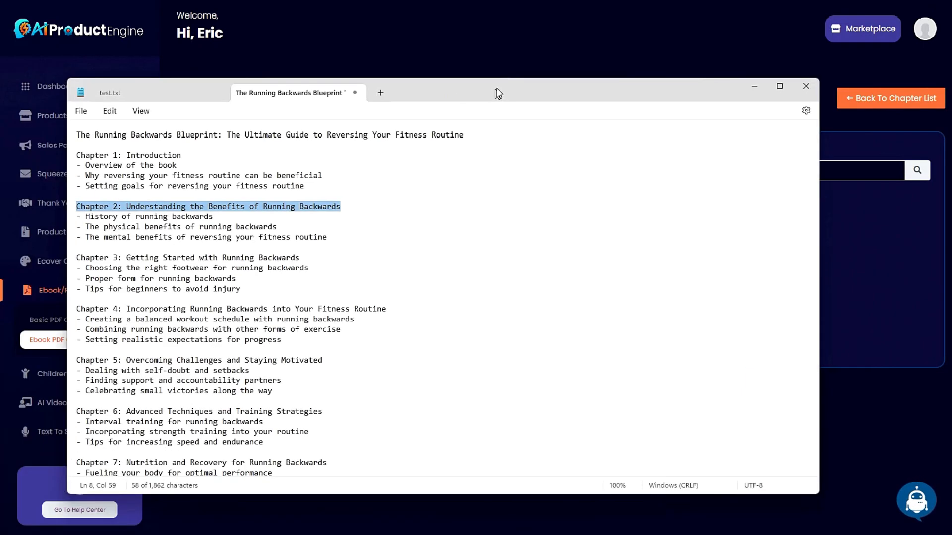
scroll(372, 264, "down", 1)
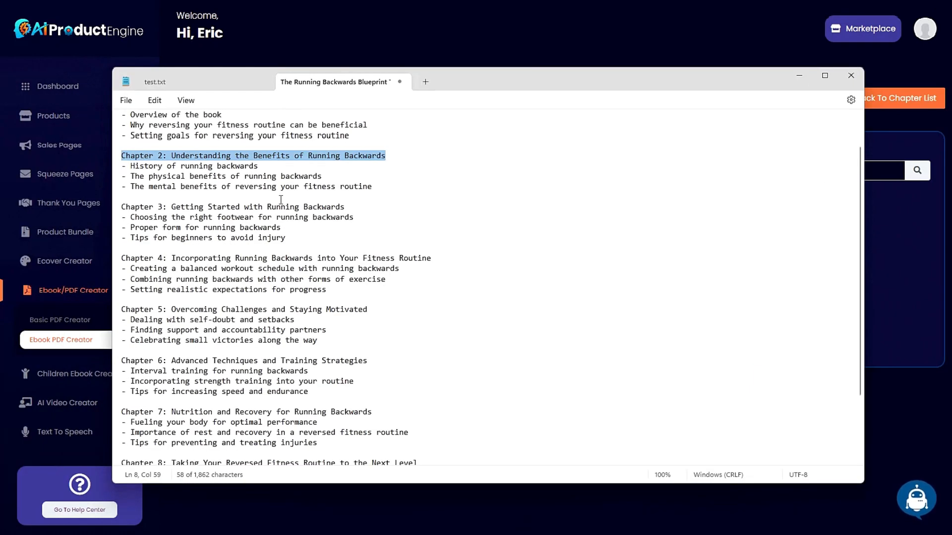
scroll(282, 340, "down", 3)
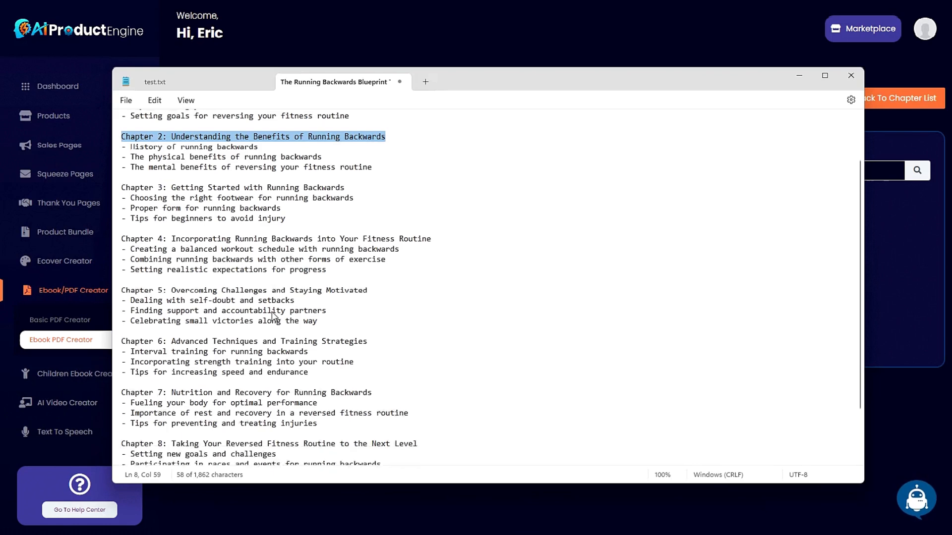
scroll(297, 352, "up", 4)
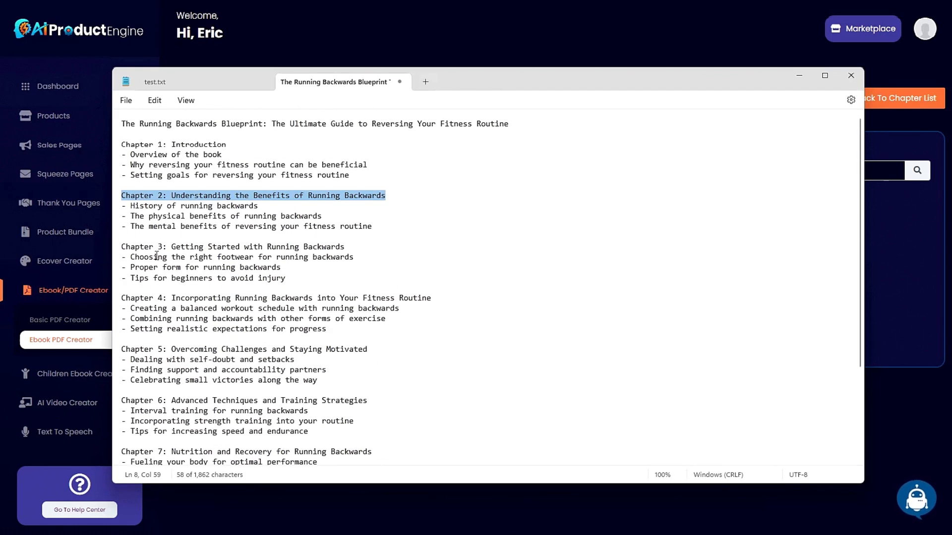
left_click_drag(119, 247, 320, 280)
left_click(191, 299)
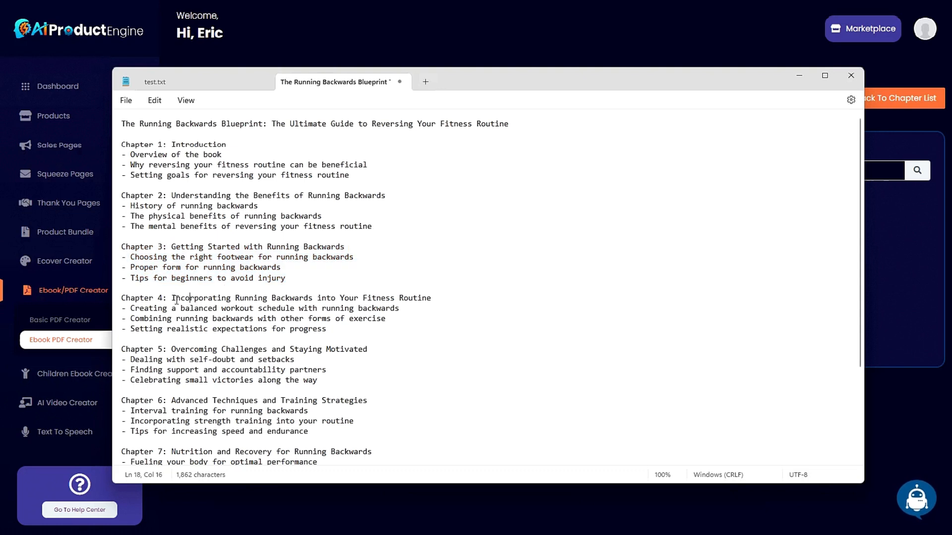
Copy the Chapter 4 heading into the new chapter's title, renumbered as "Chapter 3: Incorporating Running Backwards into Your Fitness Routine"
left_click_drag(122, 298, 393, 331)
left_click_drag(432, 297, 121, 298)
key("ctrl+c")
left_click_drag(671, 81, 0, 99)
left_click(307, 177)
key("ctrl+v")
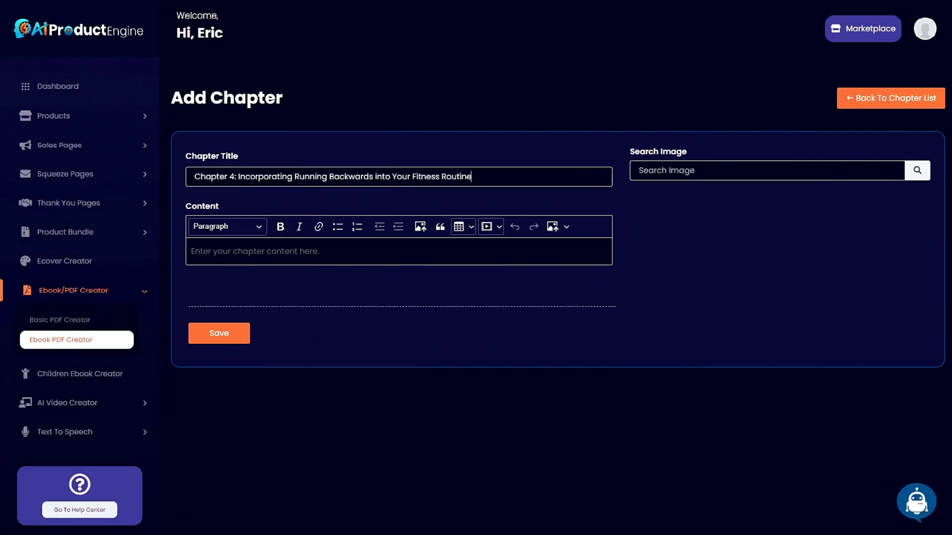
type("3")
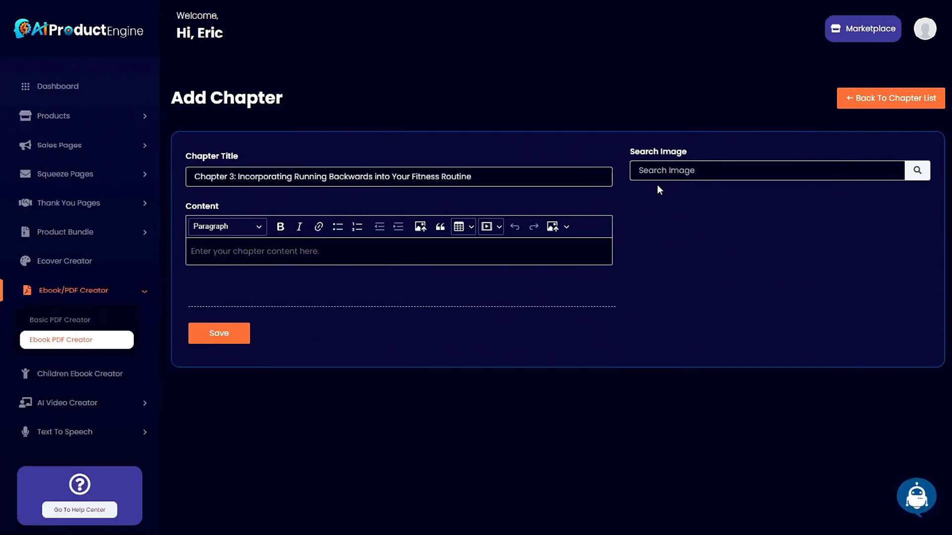
Generate English text with the AI Writer's Write a Chapter service for "Chapter 3: Incorporating Running Backwards into Your Fitness Routine"
key("ctrl+a")
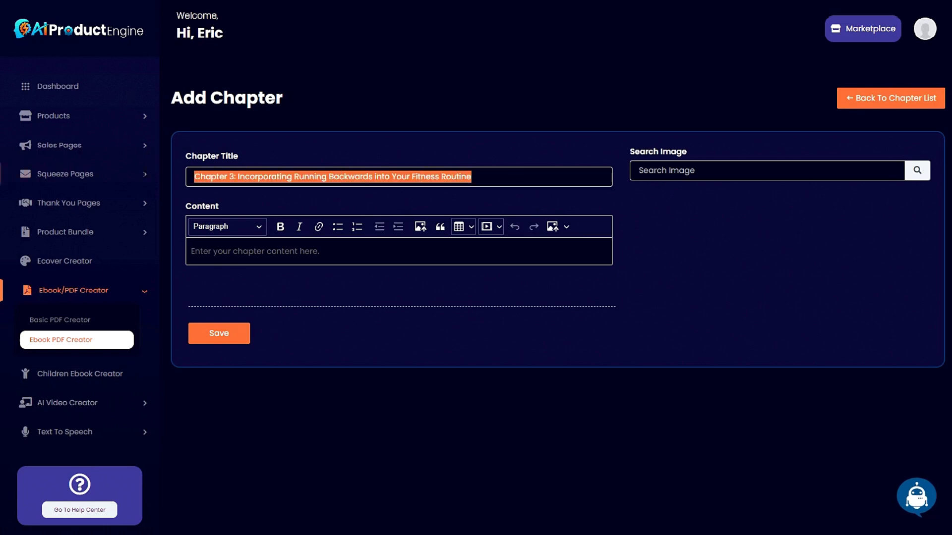
left_click(916, 497)
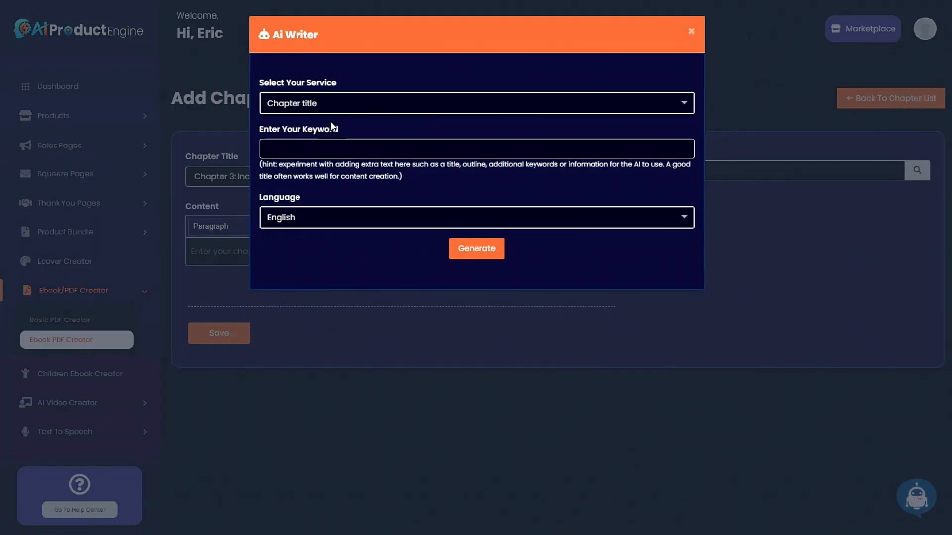
left_click(337, 105)
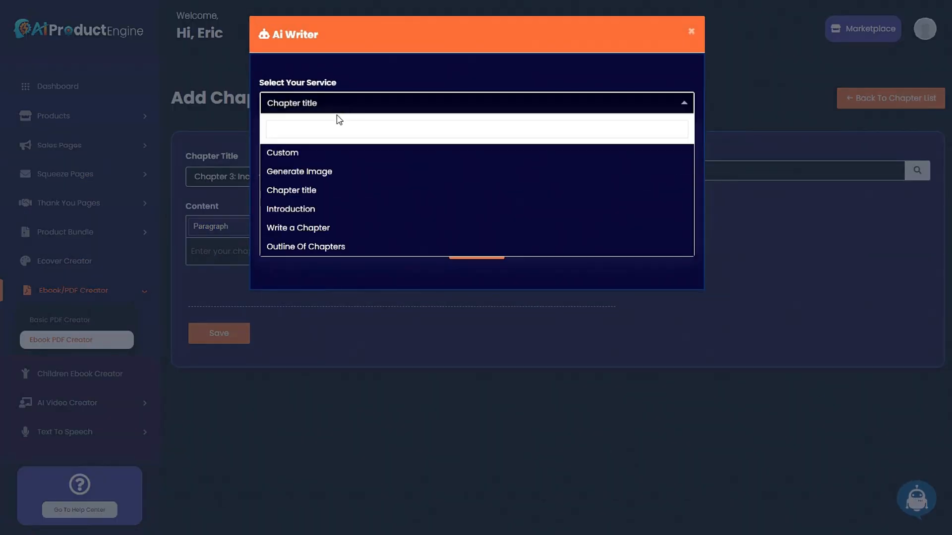
left_click(325, 228)
left_click(326, 148)
type("Chapter 3: Incorporating Running Backwards Into Your Fitness Routine")
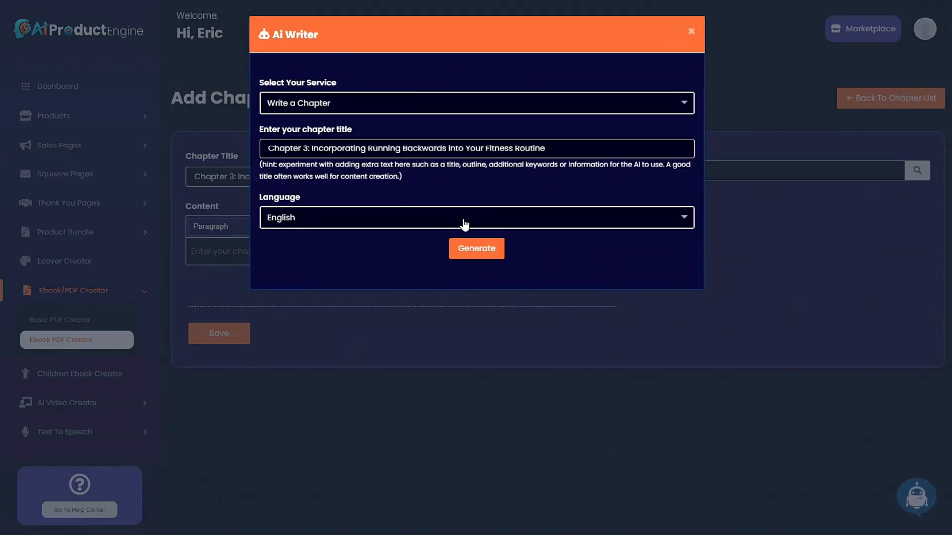
left_click(478, 254)
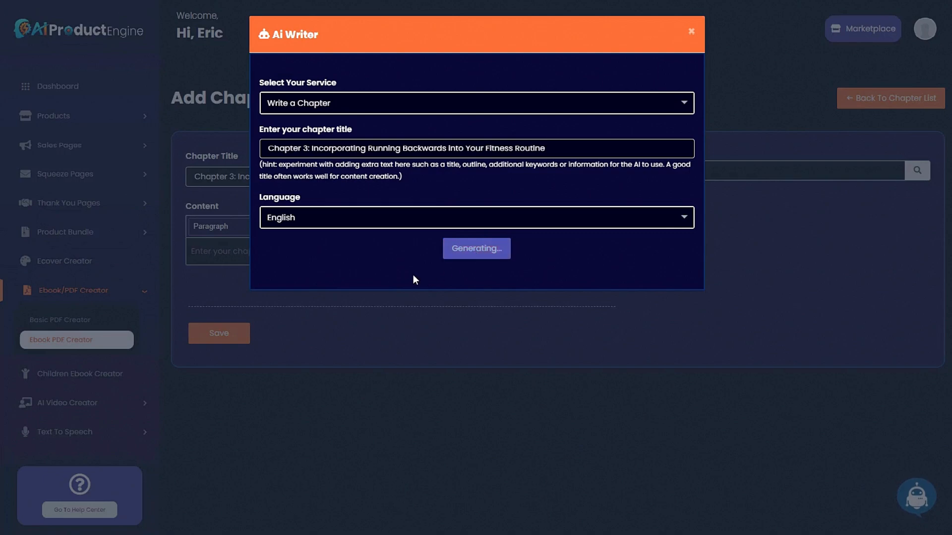
Copy the AI Writer's generated text and paste it into the chapter content
left_click(681, 286)
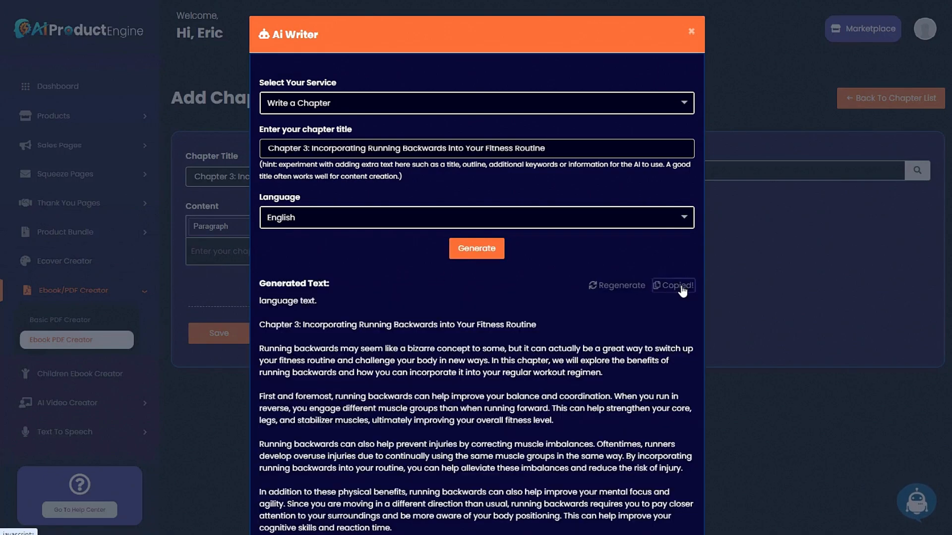
left_click(787, 269)
left_click(276, 244)
key("ctrl+v")
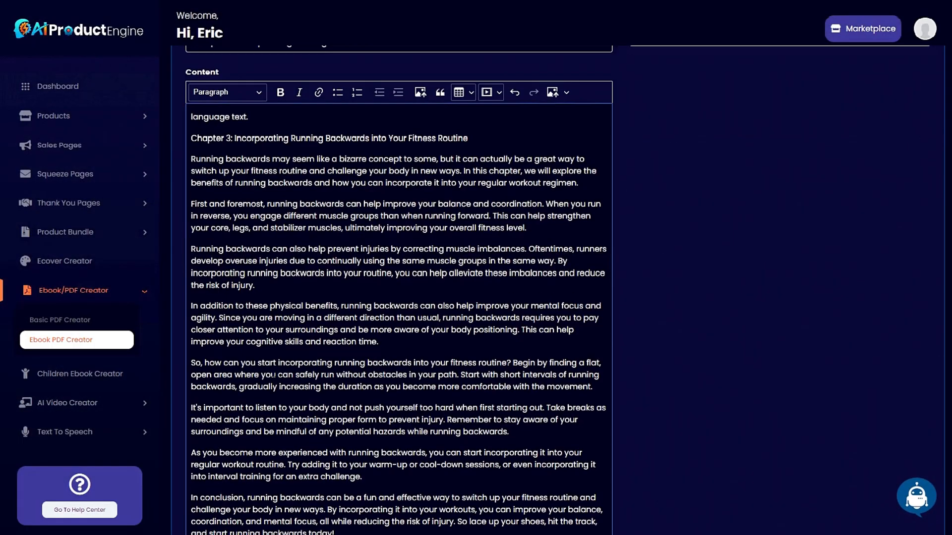
Remove the "language text." line, the repeated chapter title and the empty line from the content's start, and save the chapter
left_click_drag(468, 273, 192, 252)
key("BackSpace")
left_click(191, 272)
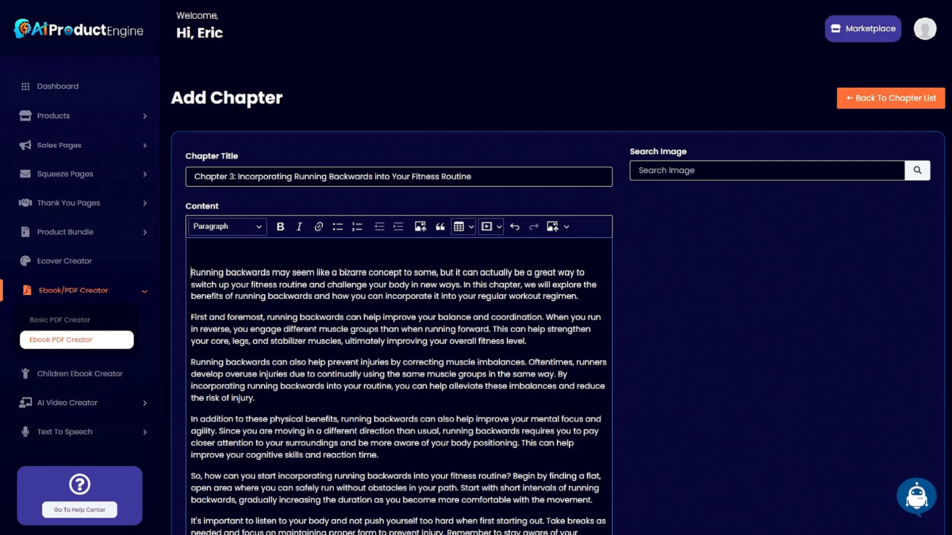
key("BackSpace")
scroll(399, 297, "down", 5)
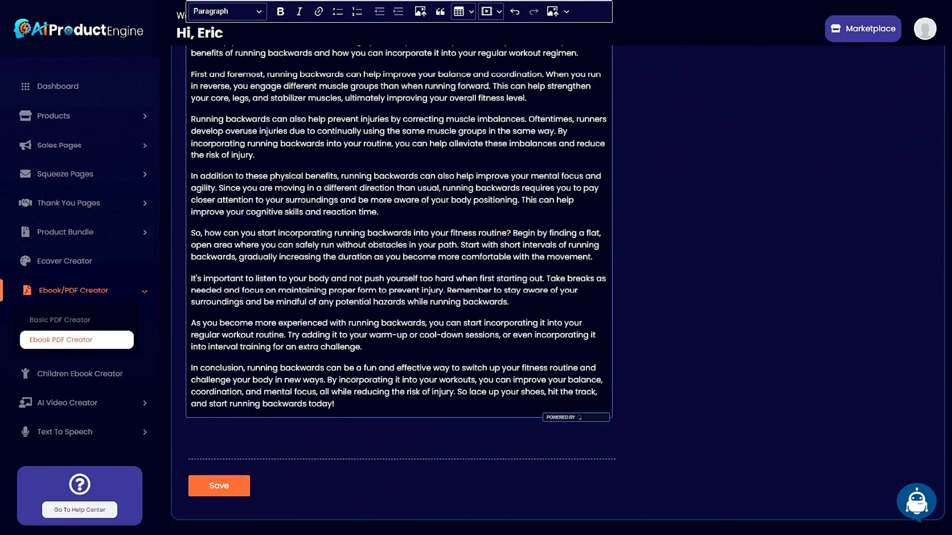
left_click(236, 490)
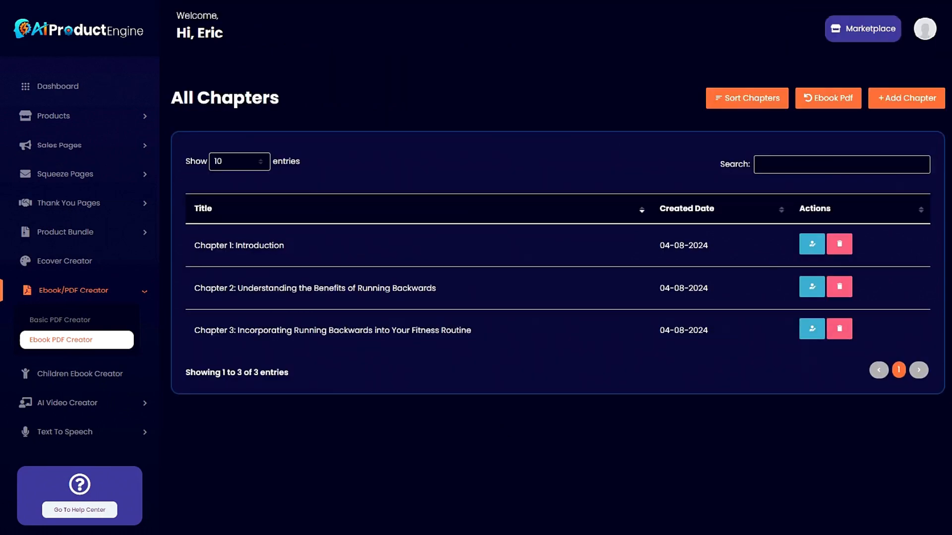
Switch to the Notepad outline and copy the heading "Chapter 6: Advanced Techniques and Training Strategies"
key("alt+Tab")
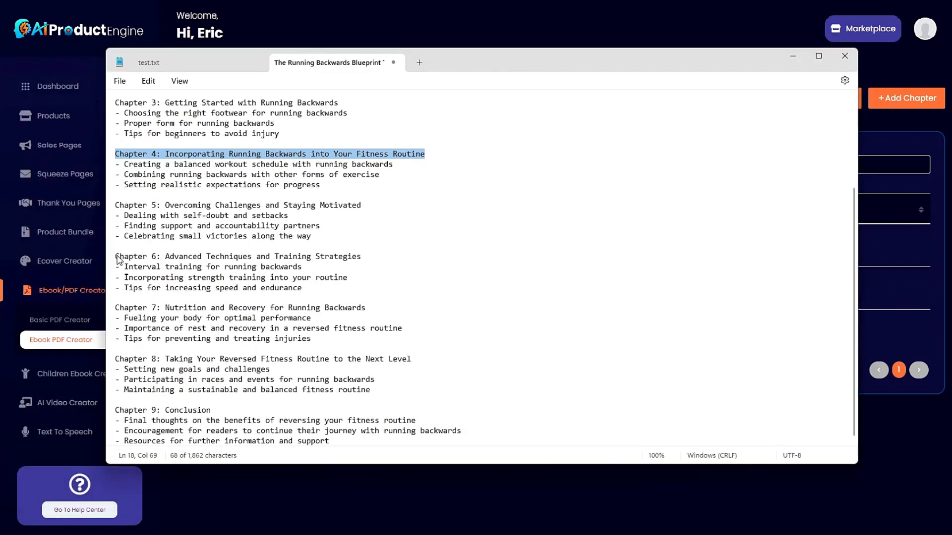
left_click_drag(117, 258, 380, 262)
key("ctrl+c")
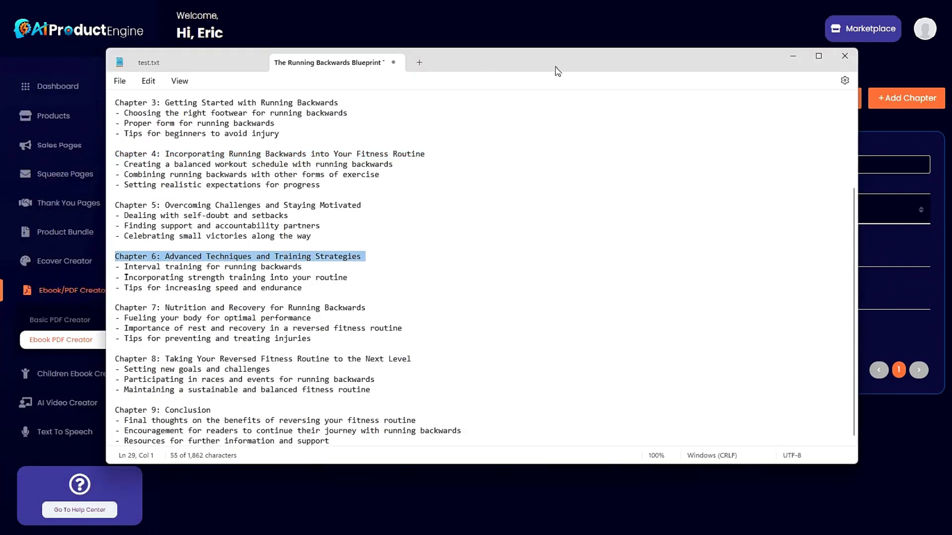
key("alt+Tab")
Add a new chapter titled "Chapter 4: Advanced Techniques and Training Strategies"
left_click(906, 97)
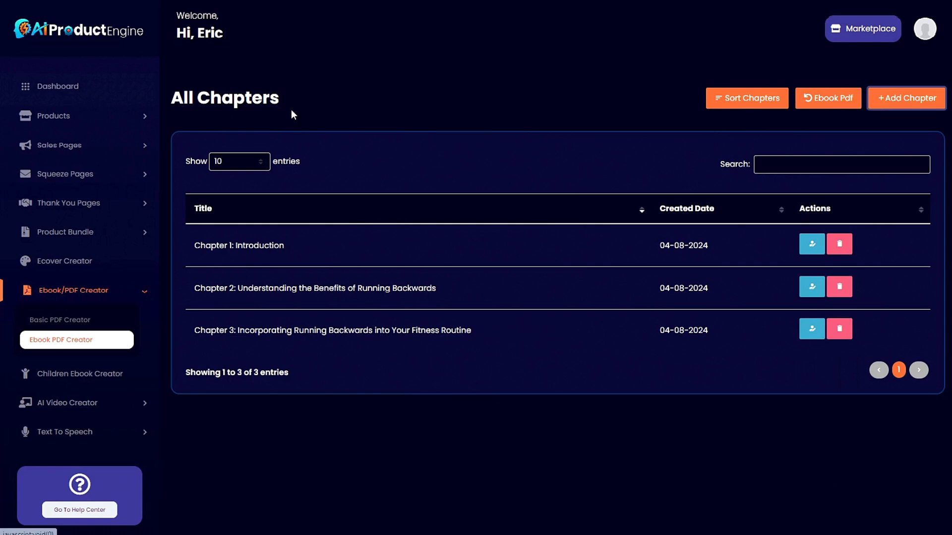
left_click(244, 174)
key("ctrl+v")
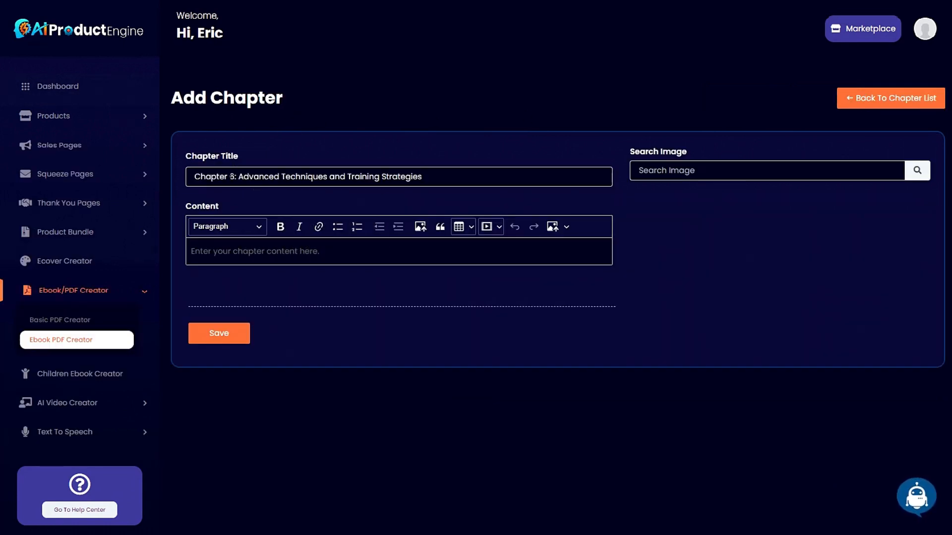
type("4")
Set the AI Writer to Write a Chapter with the title "Chapter 4: Advanced Techniques and Training Strategies"
left_click(916, 497)
left_click(337, 149)
left_click(297, 104)
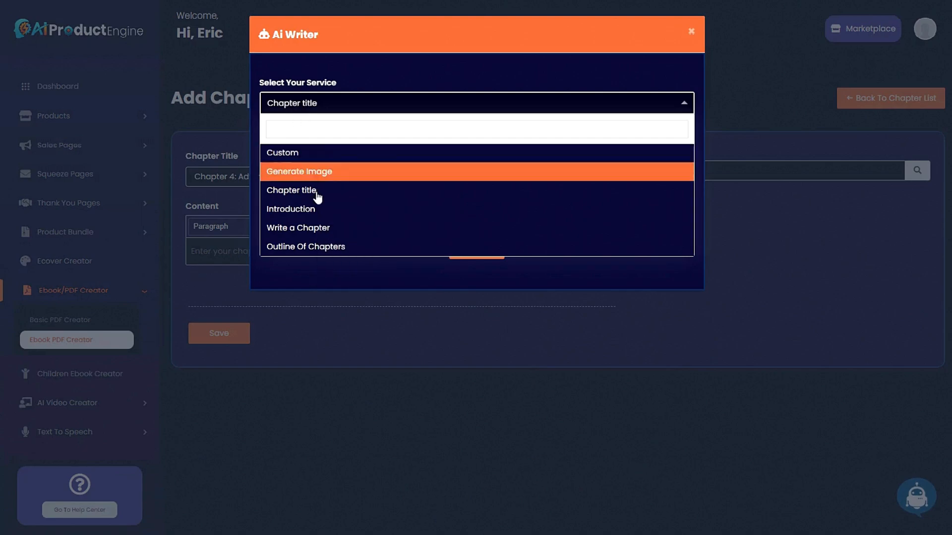
left_click(298, 228)
left_click(317, 148)
type("Chapter 4: Advanced Techniques and Training Strategies")
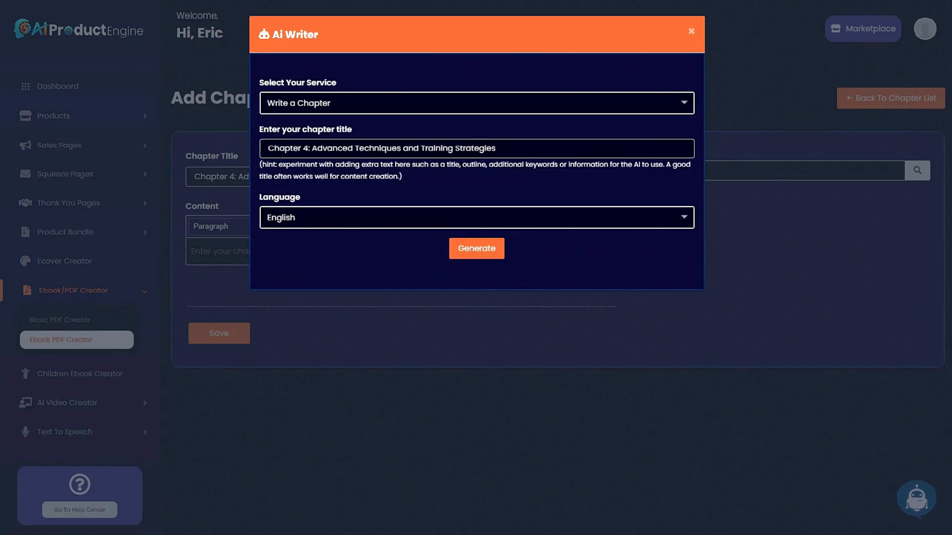
Bring back the Notepad outline and copy the three bullet points under the Chapter 6 heading
left_click_drag(0, 79, 472, 68)
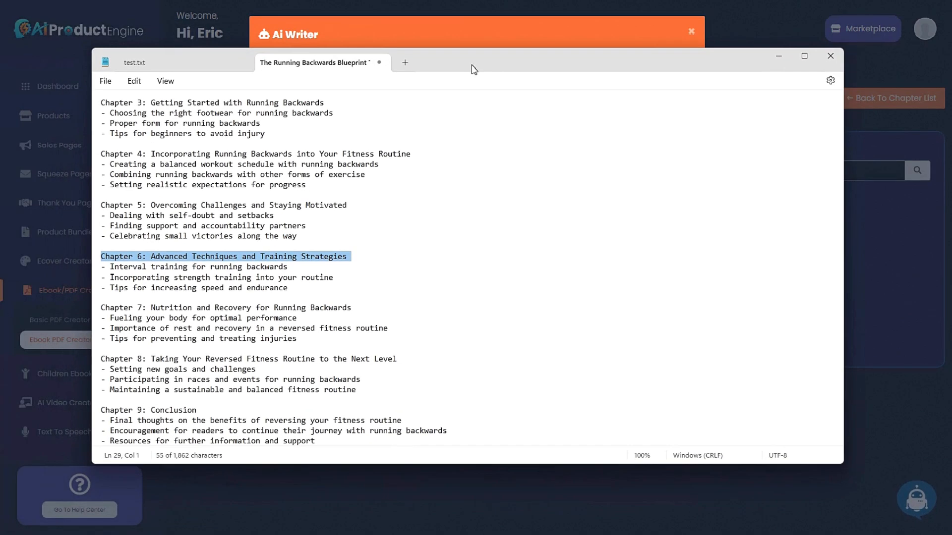
left_click_drag(302, 290, 92, 268)
key("ctrl+c")
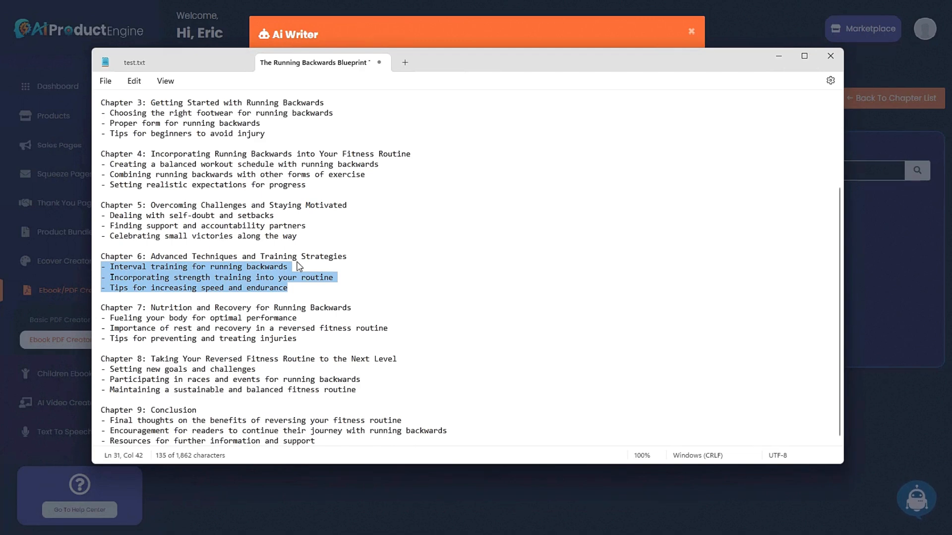
Append the copied Chapter 6 bullet points to the AI Writer chapter title, generate the chapter text and copy it
left_click_drag(641, 62, 0, 74)
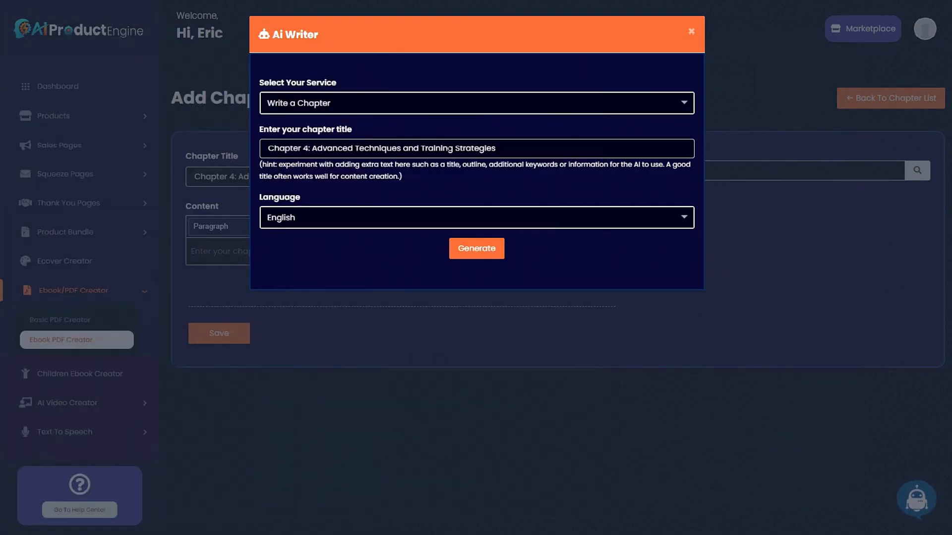
key("ctrl+v")
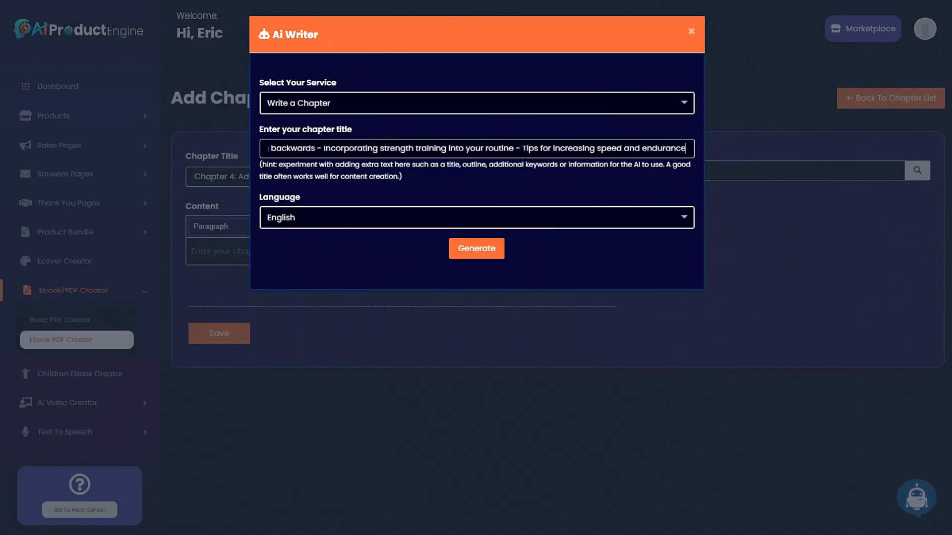
left_click(483, 249)
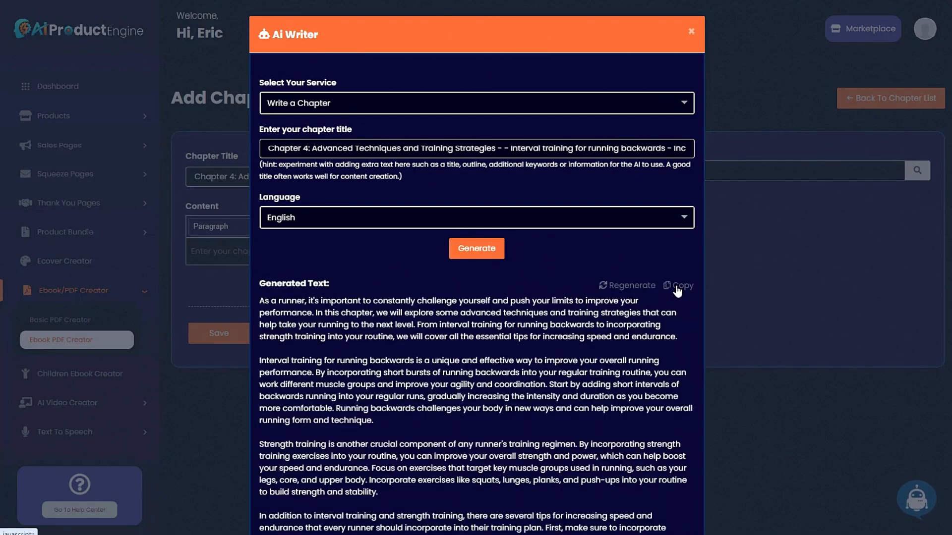
left_click(676, 286)
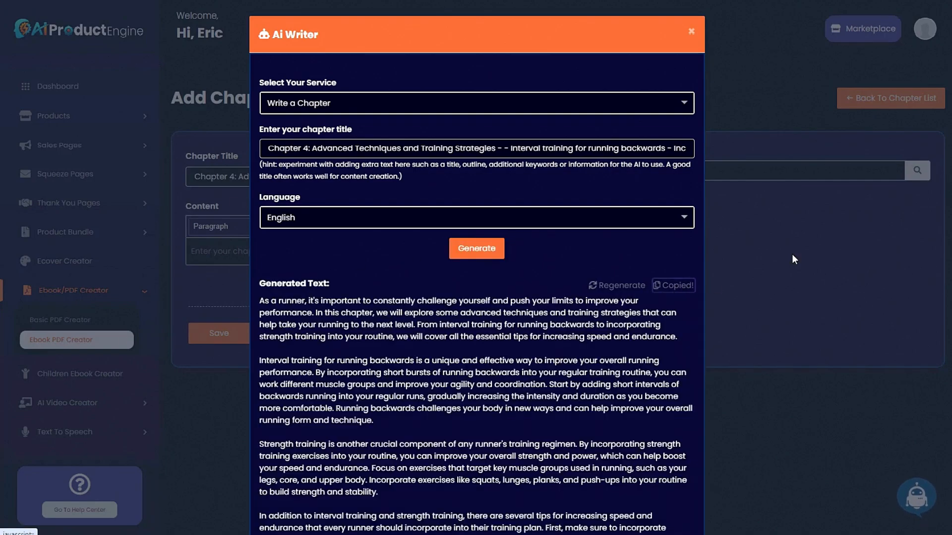
Insert the generated text as the content of "Chapter 4: Advanced Techniques and Training Strategies" and save the chapter
left_click(792, 254)
left_click(317, 251)
key("ctrl+v")
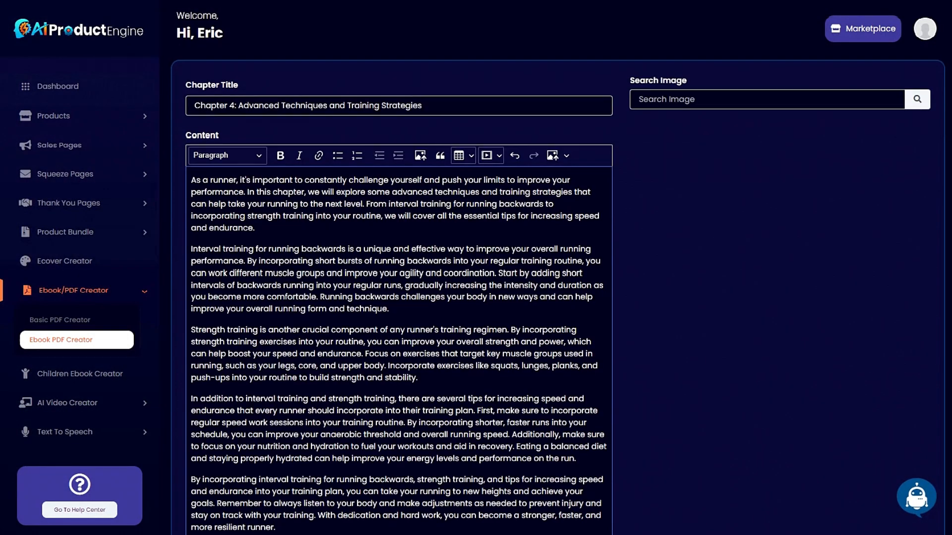
scroll(324, 337, "down", 3)
scroll(323, 337, "up", 4)
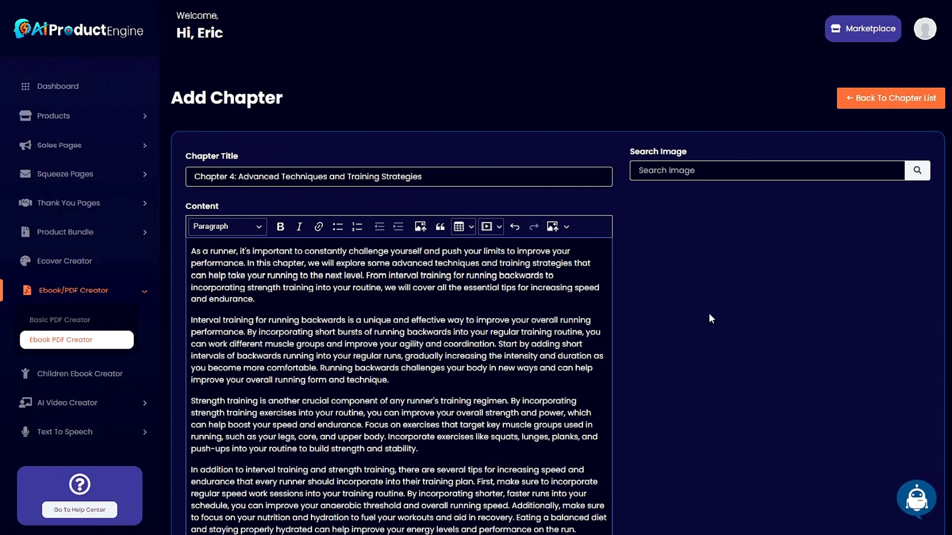
scroll(700, 320, "down", 4)
scroll(686, 327, "down", 1)
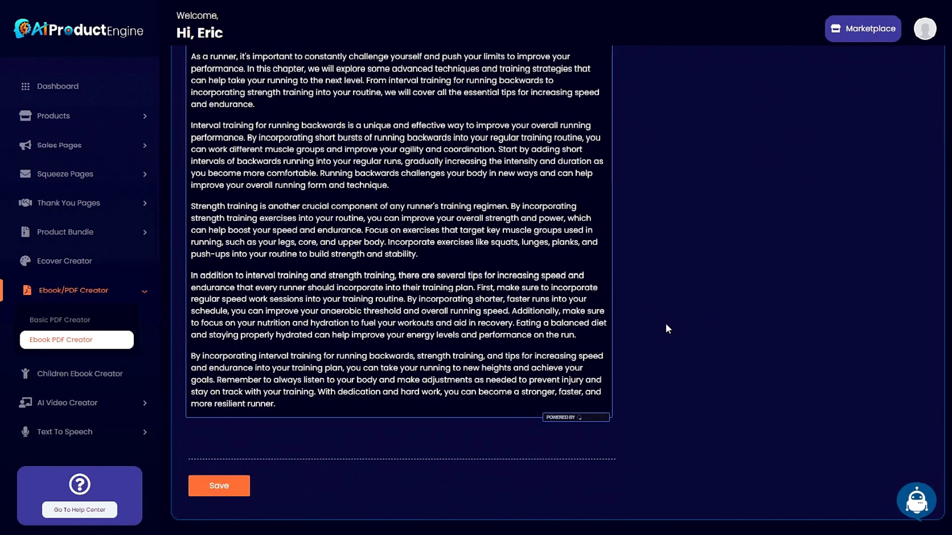
left_click(223, 486)
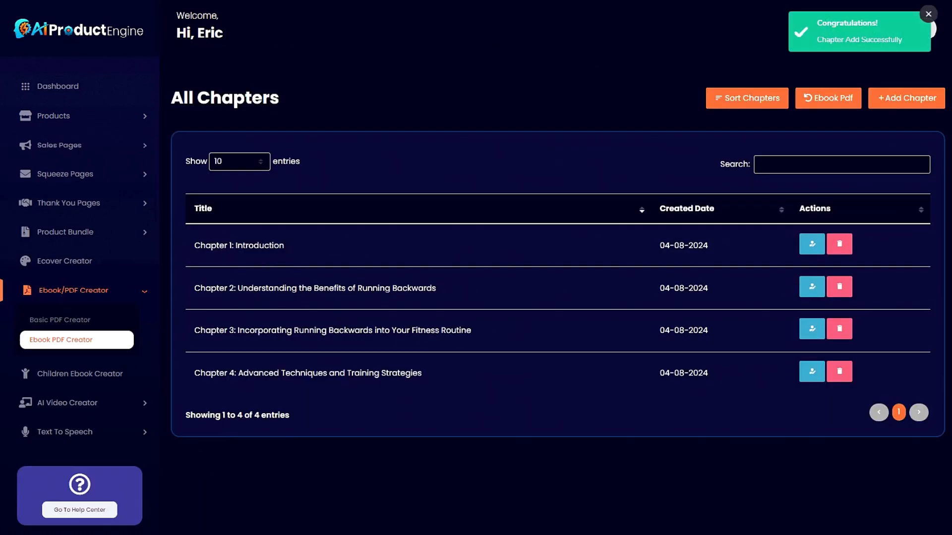
Add a new chapter titled "Chapter 5: Conclusion", using the Chapter 9 heading copied from the Notepad outline
left_click(910, 99)
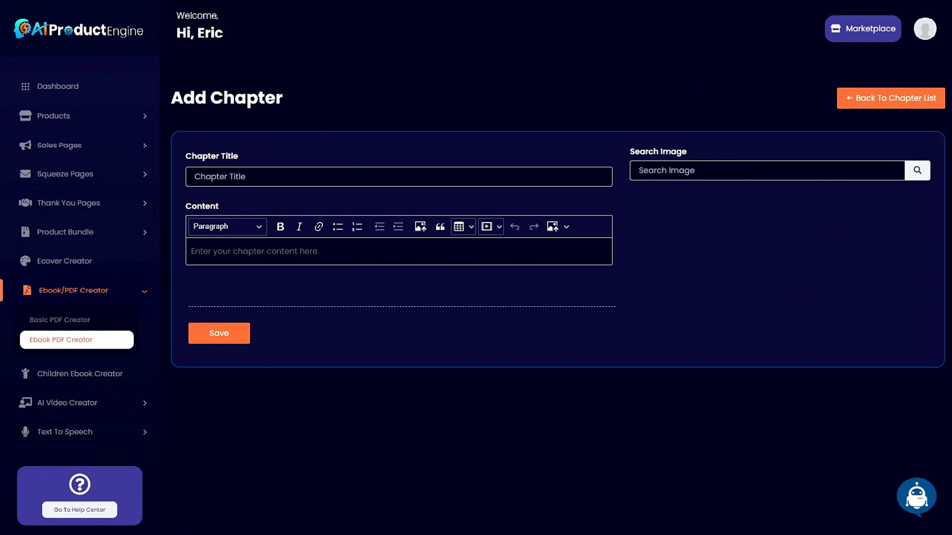
key("alt+Tab")
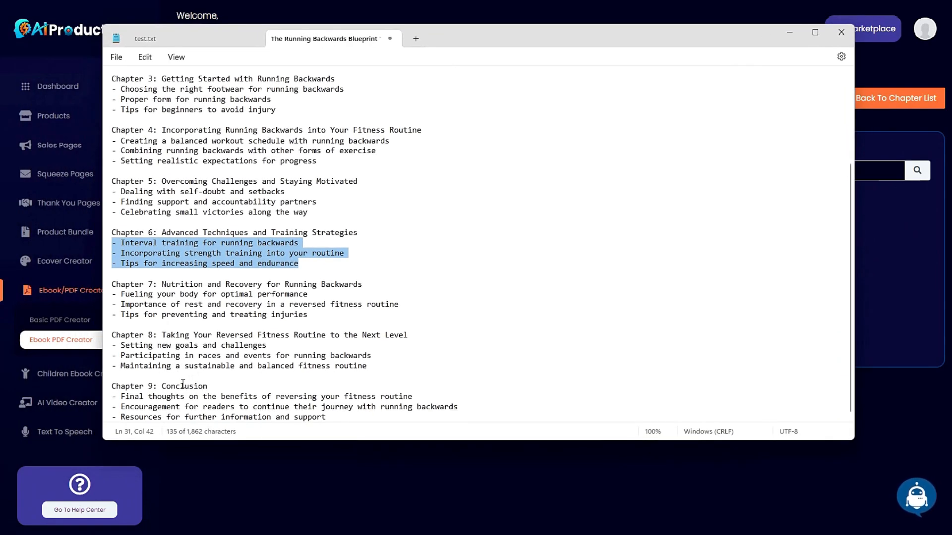
left_click_drag(207, 387, 106, 393)
key("ctrl+c")
key("alt+Tab")
left_click(232, 176)
key("ctrl+v")
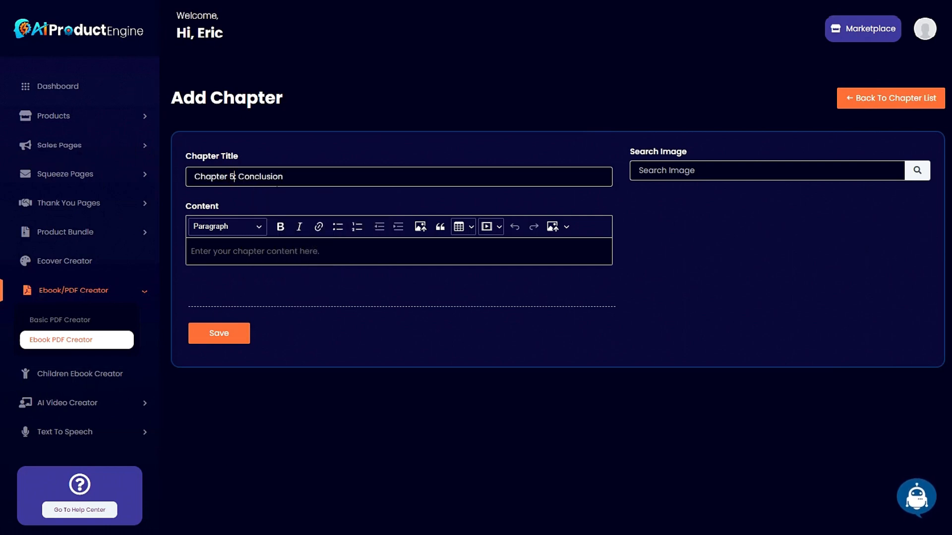
type("5")
Generate Write a Chapter text in the AI Writer from "Chapter 5: Conclusion" plus its three outline bullet points, and copy the text
left_click(916, 498)
left_click(307, 107)
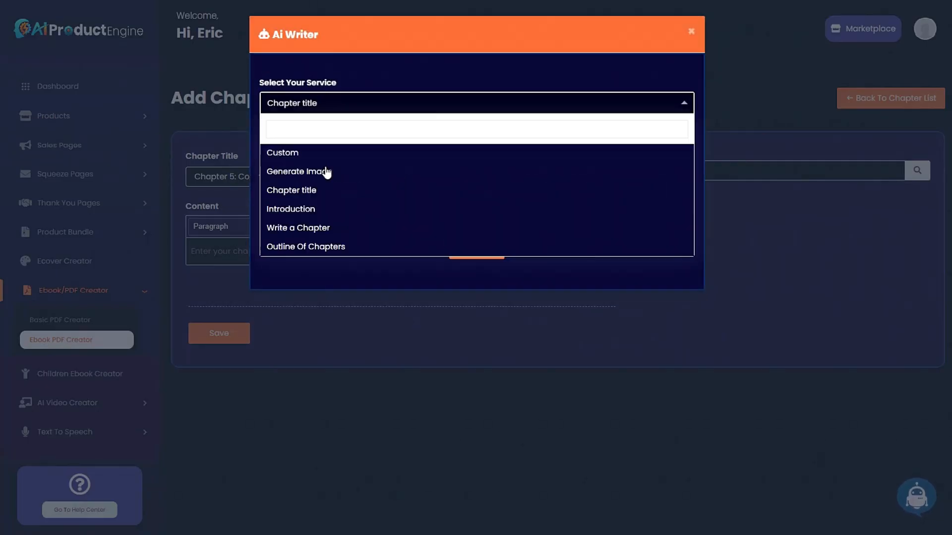
left_click(319, 227)
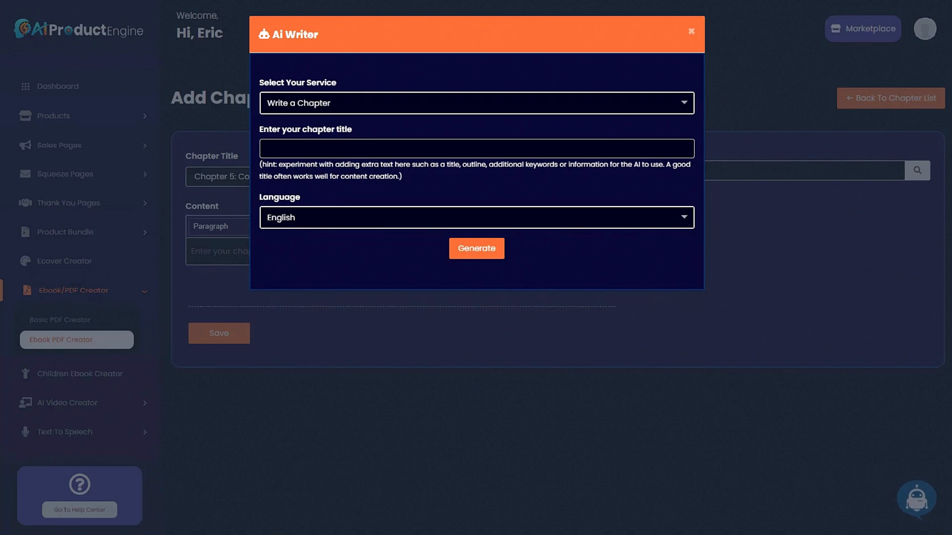
left_click(327, 148)
key("ctrl+v")
key("ctrl+v")
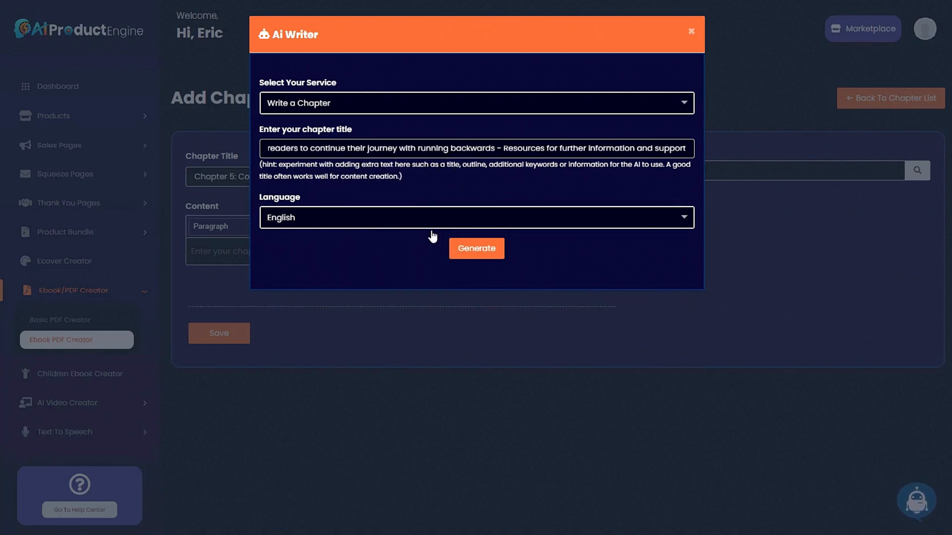
left_click(475, 251)
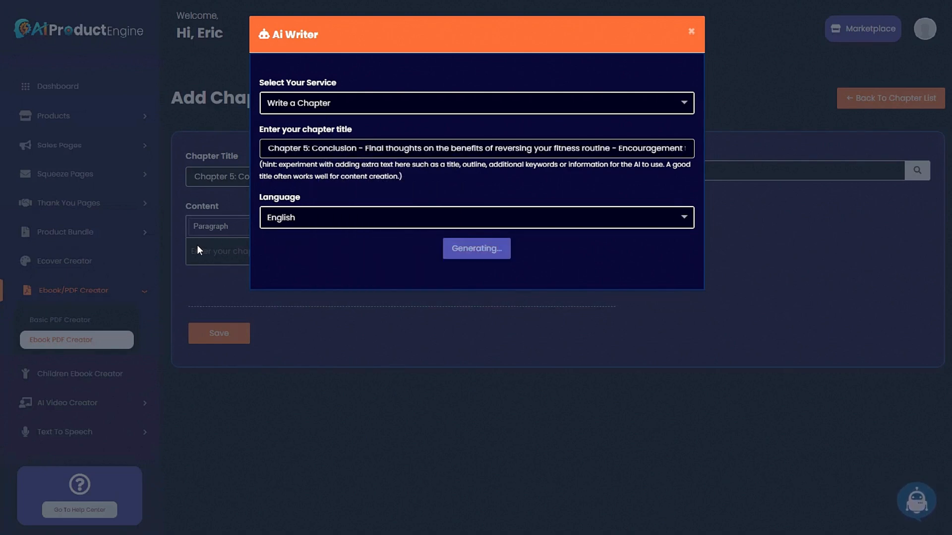
left_click(673, 286)
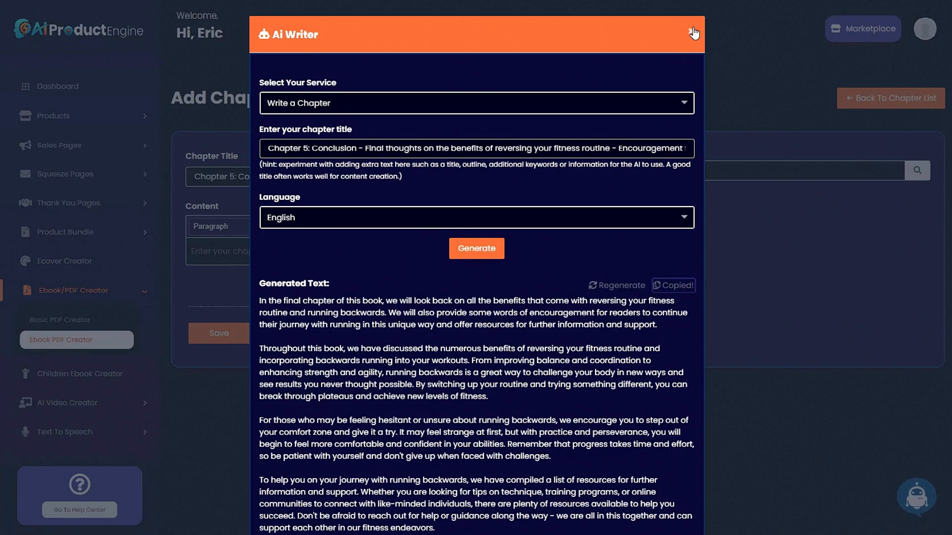
Insert the generated text as the content of "Chapter 5: Conclusion" and save the chapter
left_click(691, 31)
left_click(273, 251)
key("ctrl+v")
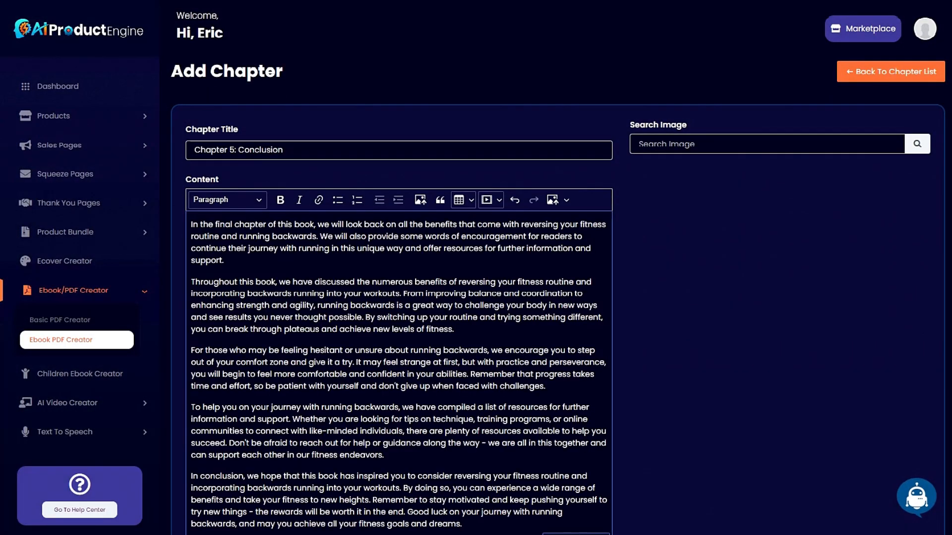
scroll(795, 150, "down", 3)
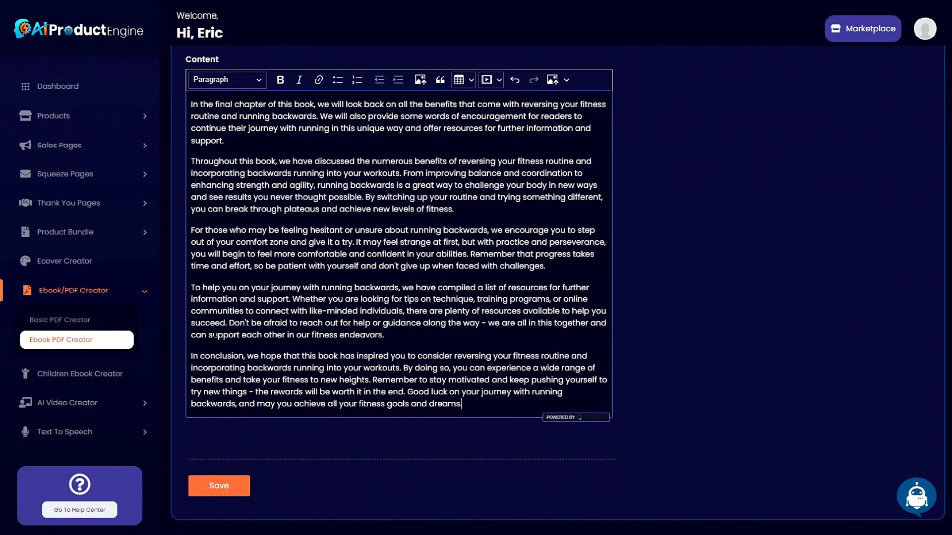
left_click(216, 488)
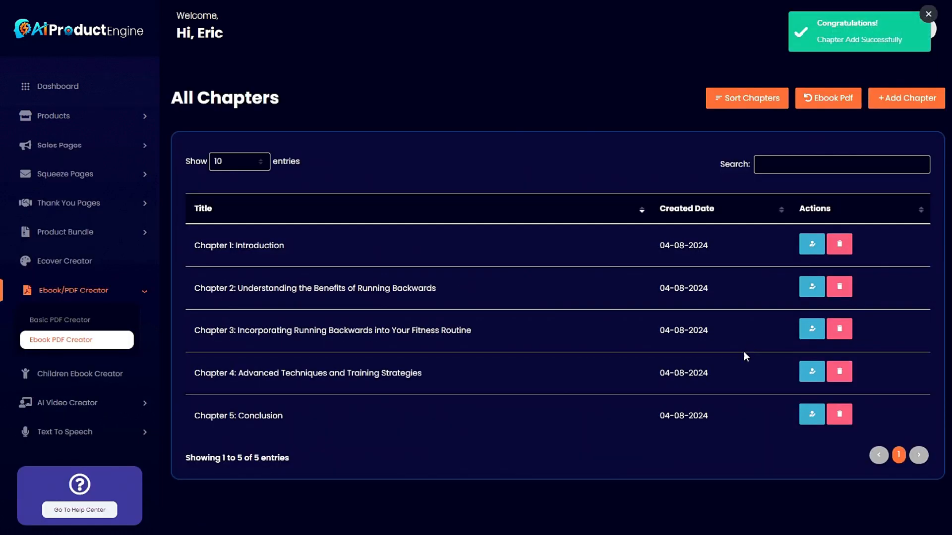
Check the order of the ebook's chapters in the Sort Chapters list and close it
left_click_drag(194, 246, 232, 246)
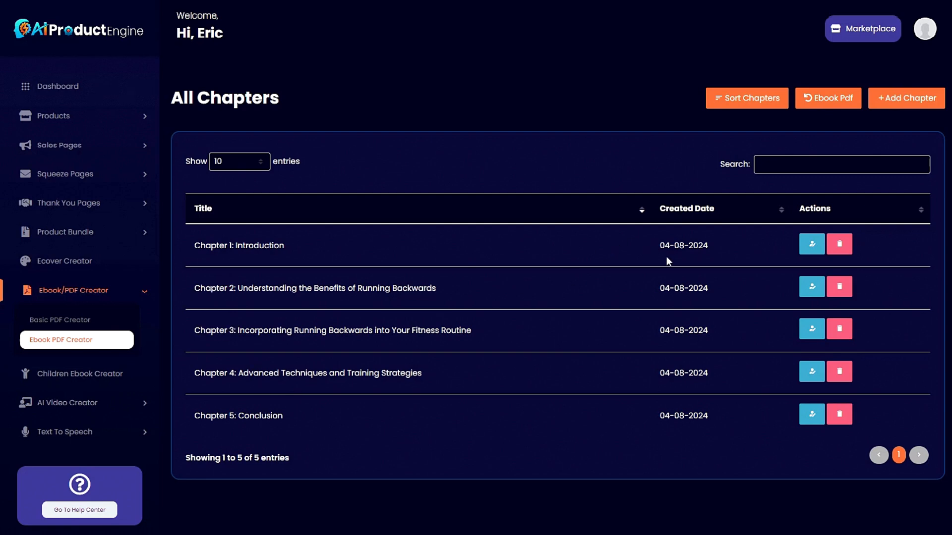
left_click(735, 97)
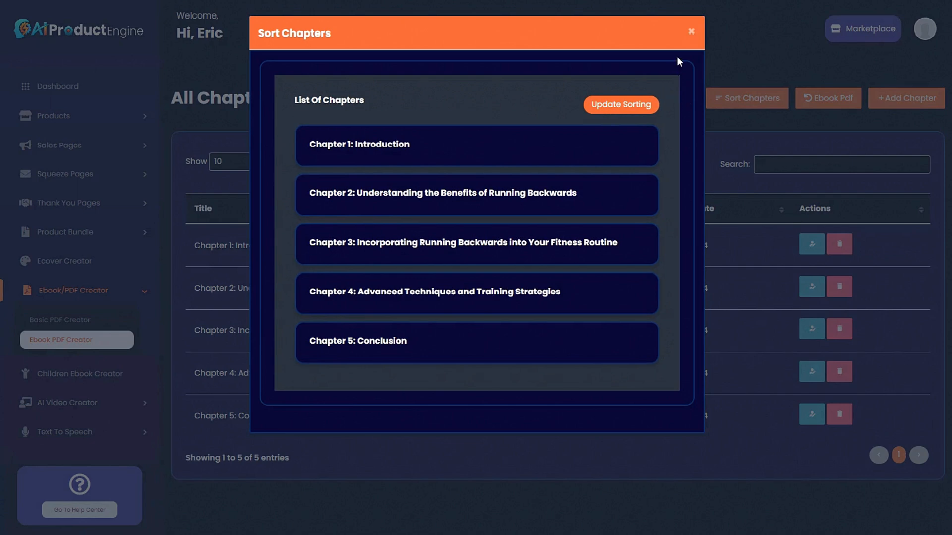
left_click(691, 35)
Return to the ebook list, open the PDF of The Running Backwards Blueprint and look through its pages
left_click(70, 342)
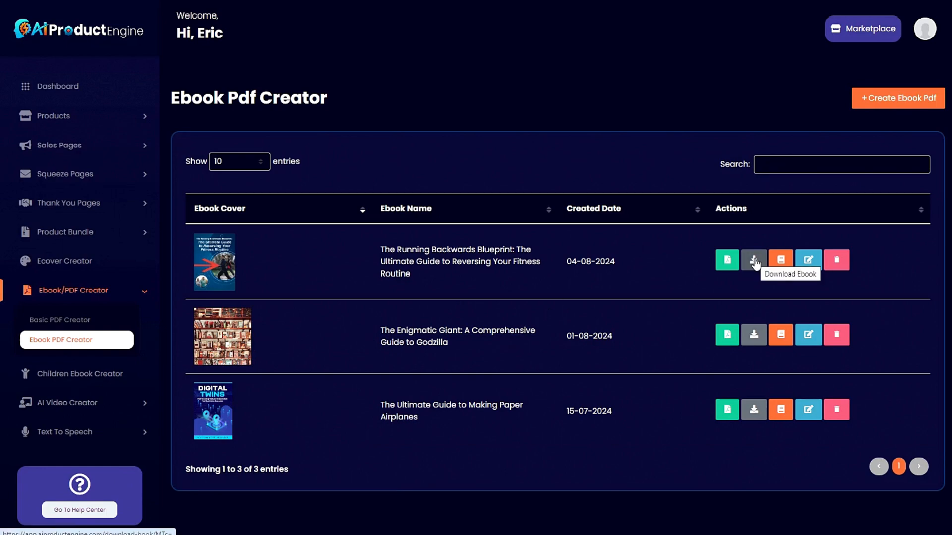
left_click(727, 263)
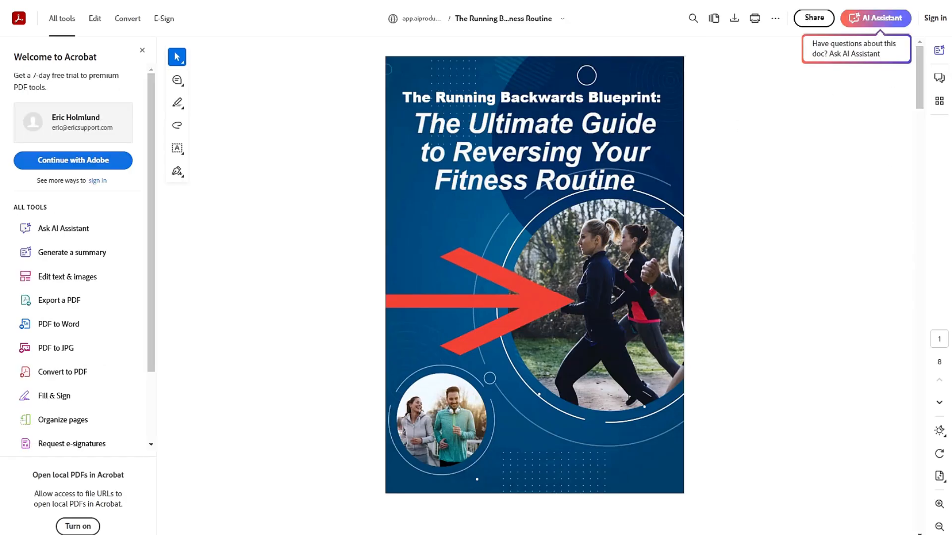
left_click_drag(918, 59, 916, 358)
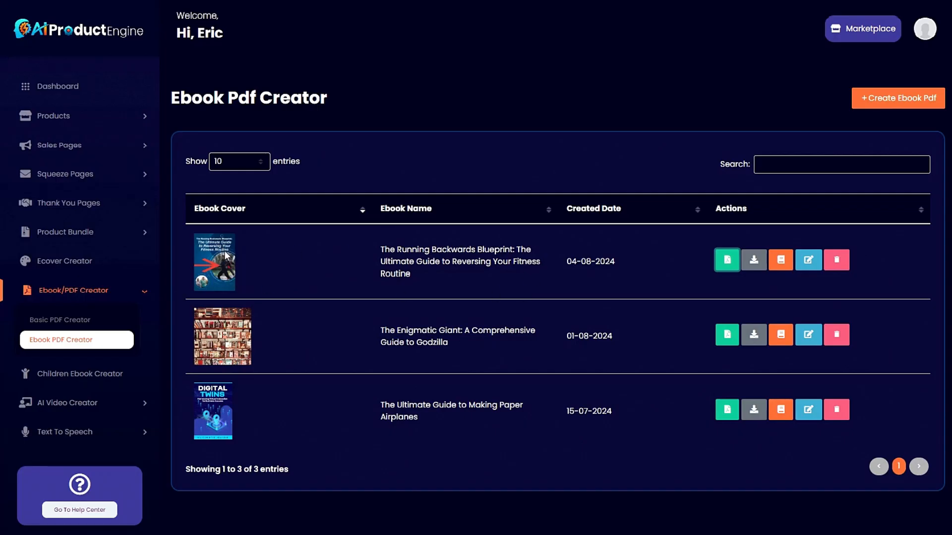
left_click(142, 118)
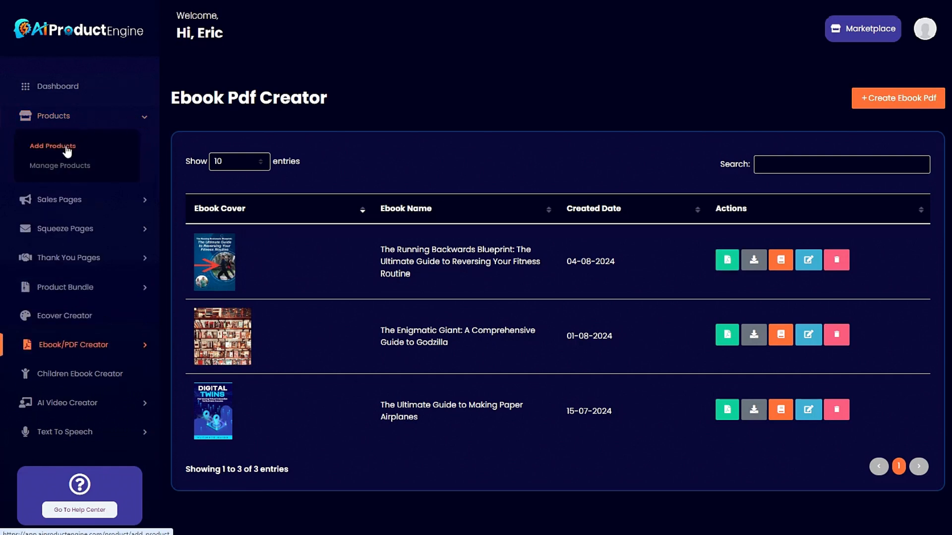
left_click(67, 147)
scroll(79, 238, "down", 2)
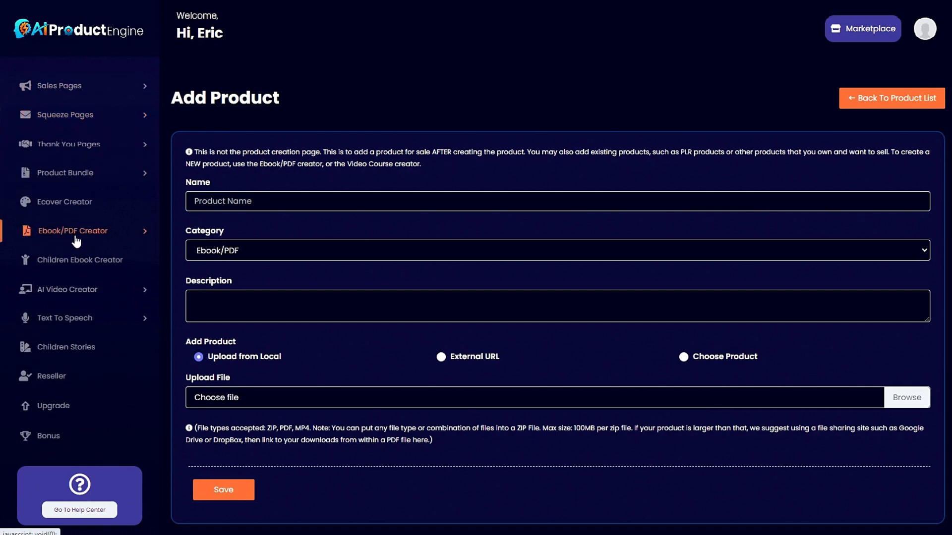
left_click(79, 232)
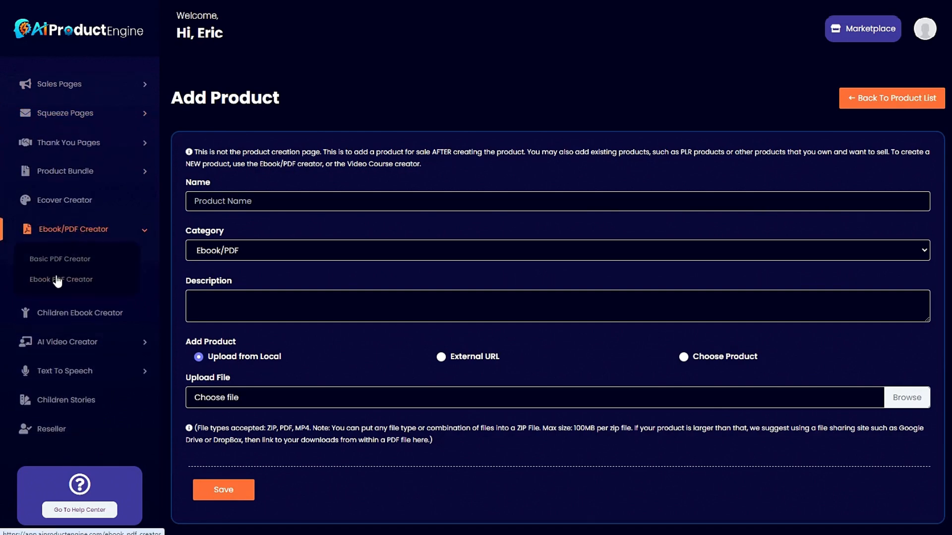
left_click(79, 278)
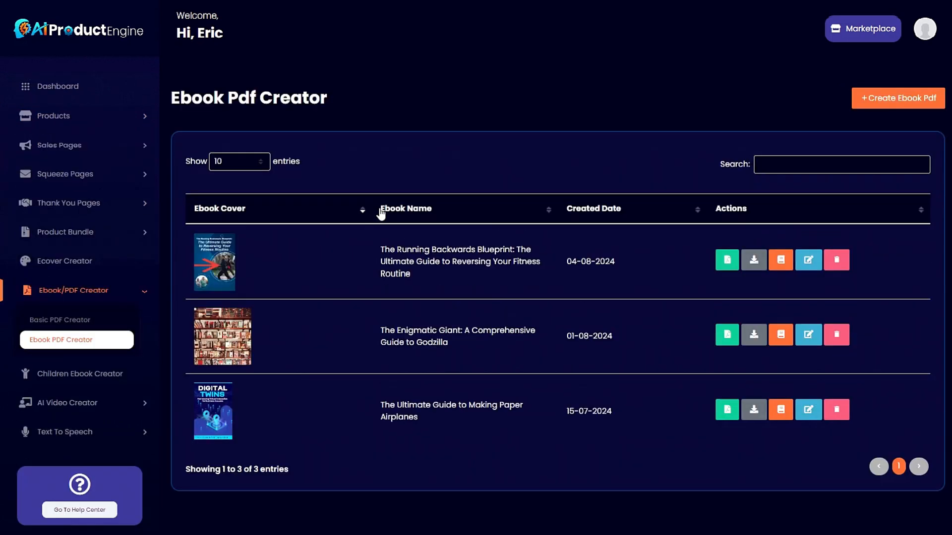
Start adding a product named with the copied ebook title "The Running Backwards Blueprint: The Ultimate Guide to Reversing Your Fitness Routine"
left_click_drag(381, 250, 411, 275)
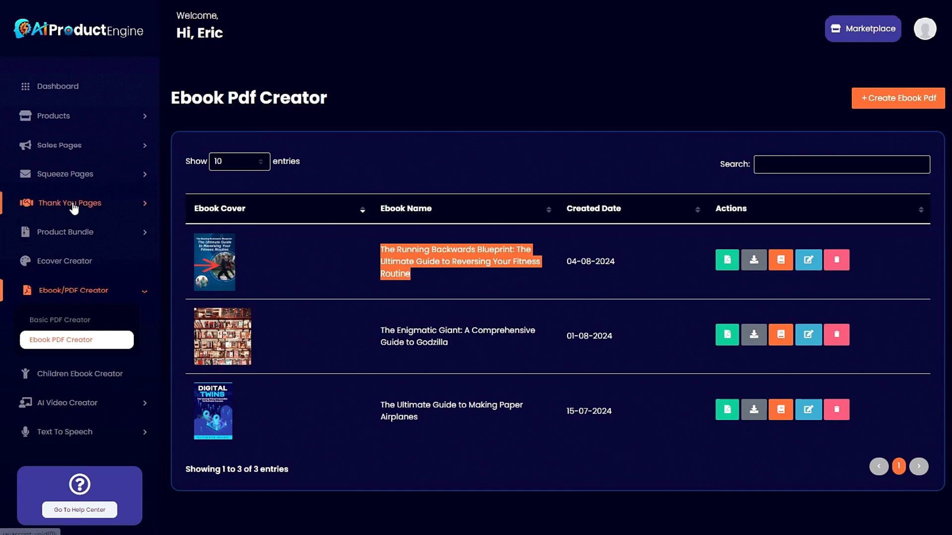
left_click(67, 122)
left_click(52, 146)
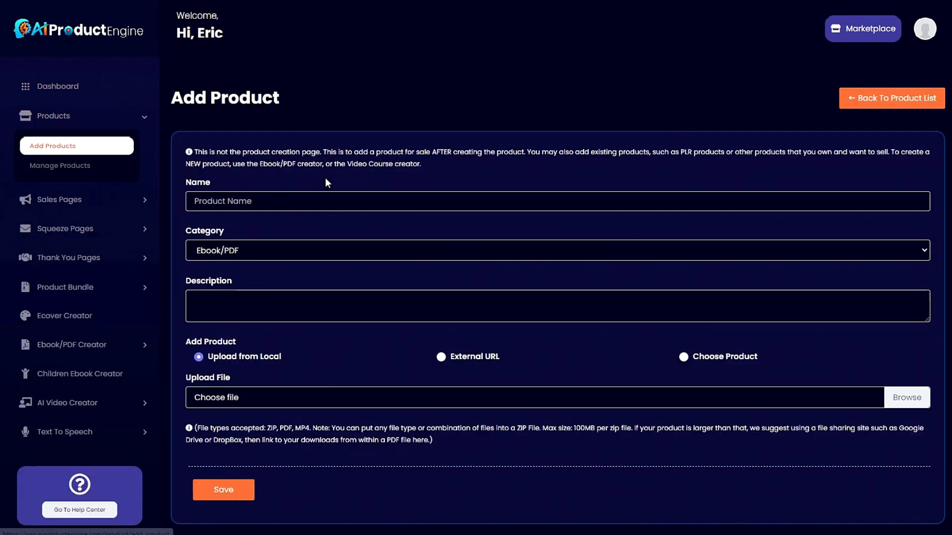
left_click(278, 201)
key("ctrl+v")
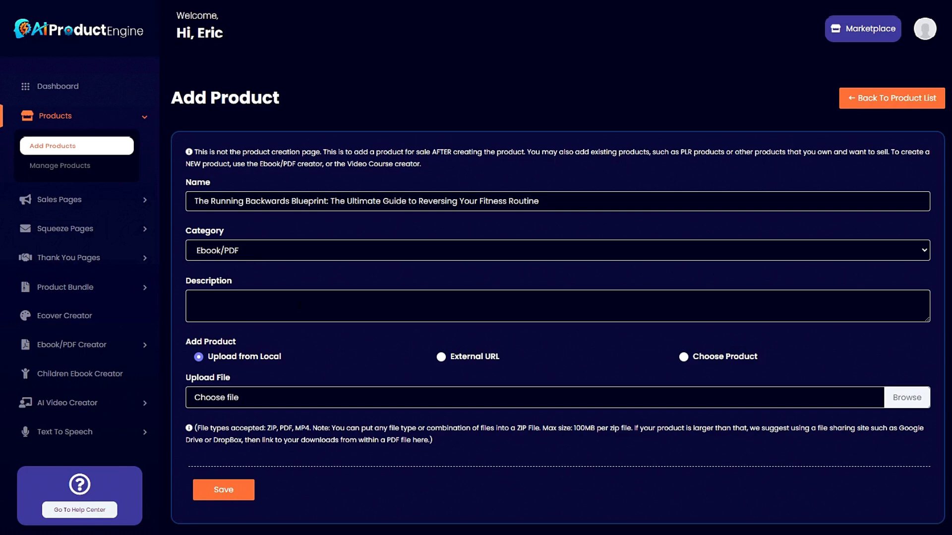
Describe the product as "A complete guide to running backwards." and choose the existing Running Backwards Blueprint ebook PDF as its product source
type("A complete guide to running backwards.")
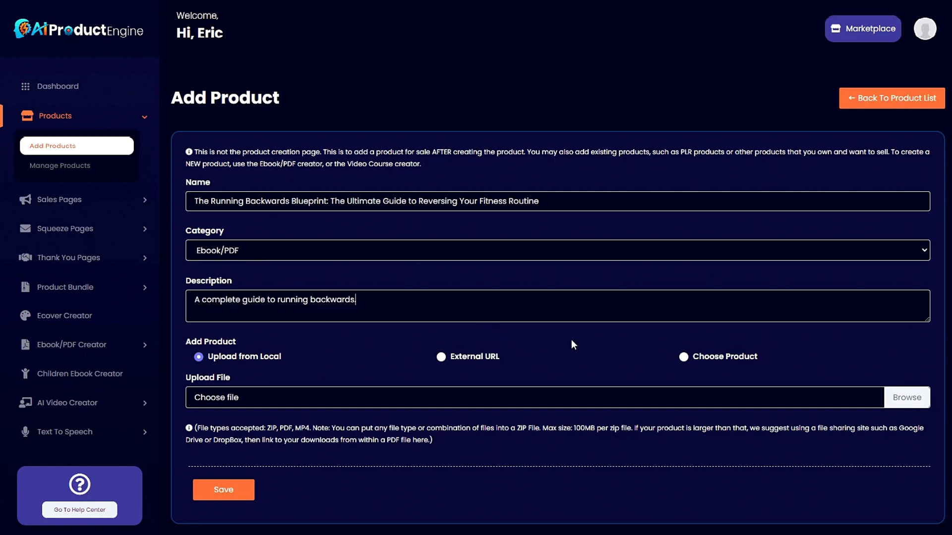
left_click(685, 355)
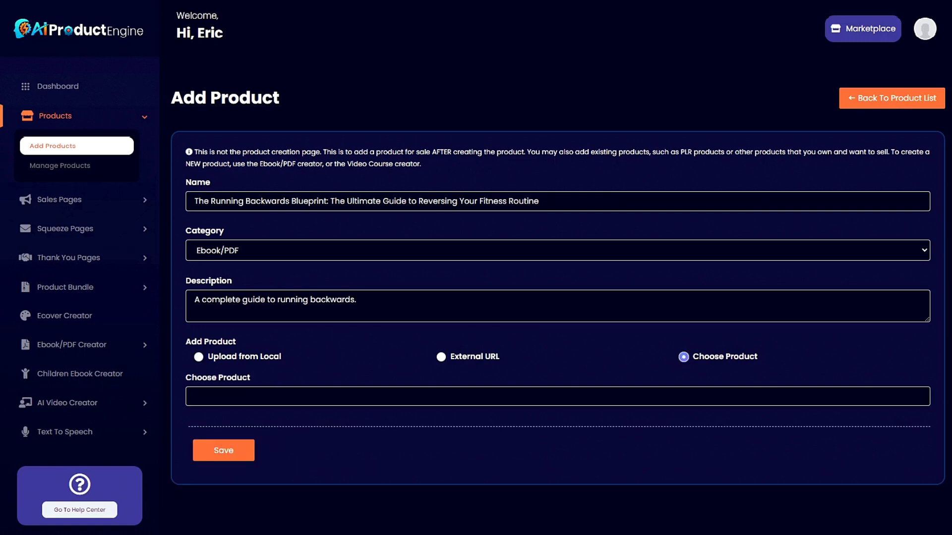
left_click(557, 396)
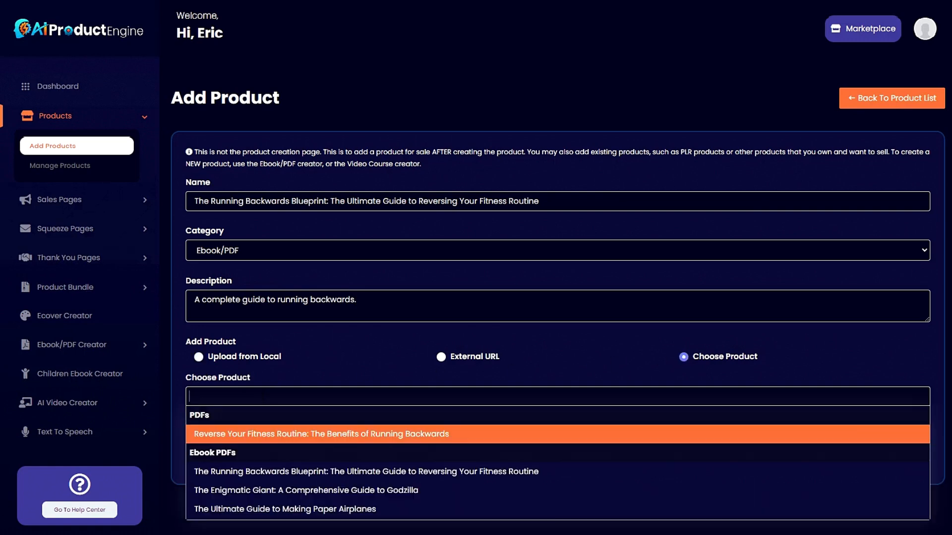
left_click(263, 473)
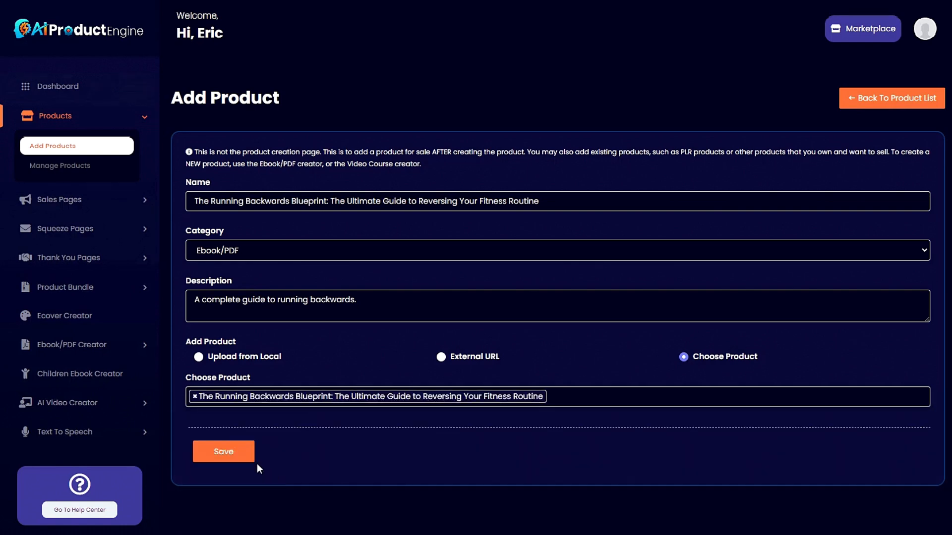
Save the new Running Backwards Blueprint product and find it in the product list
left_click(227, 452)
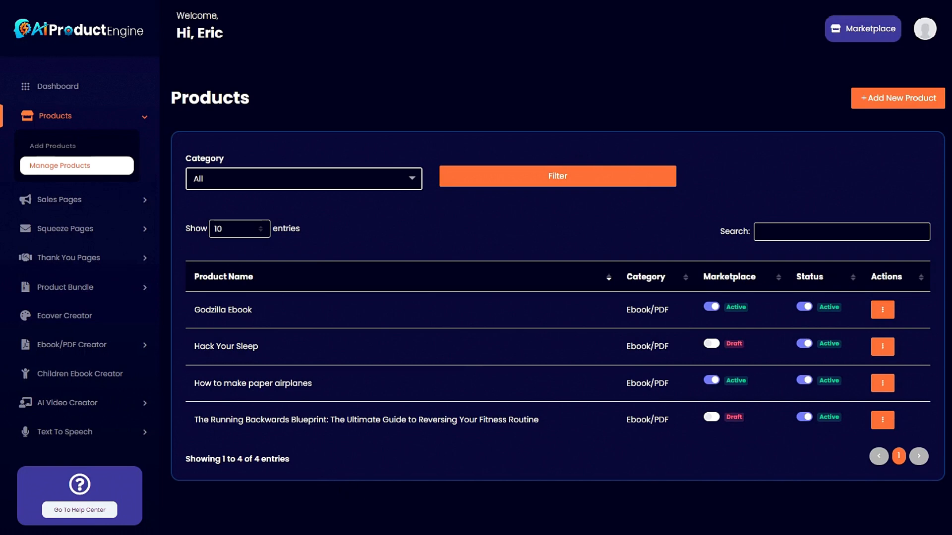
left_click_drag(194, 420, 557, 427)
left_click(557, 428)
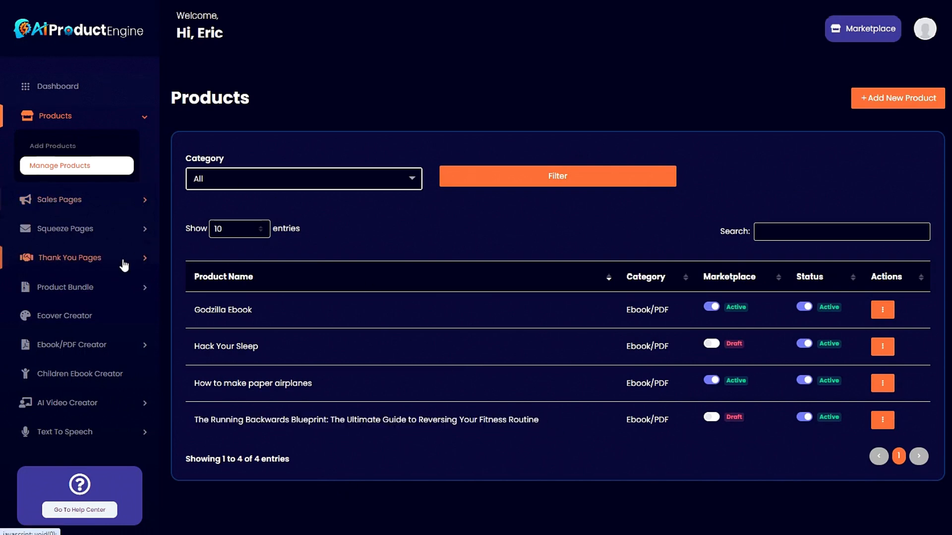
Start a new sales page for the Running Backwards Blueprint product, using "The Running Backwards Blueprint: The Ultimate Guide to Reversing Your Fitness Routine" as product name
left_click(143, 203)
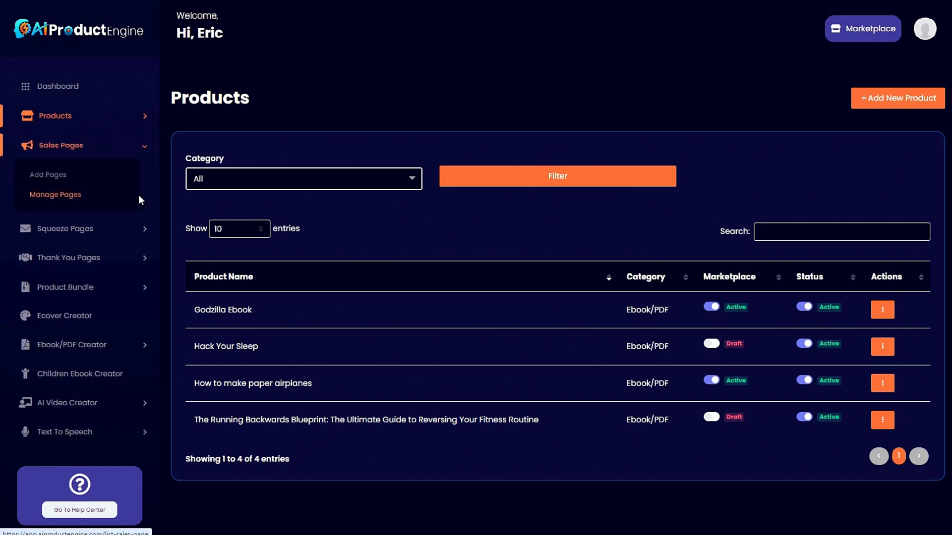
left_click(48, 176)
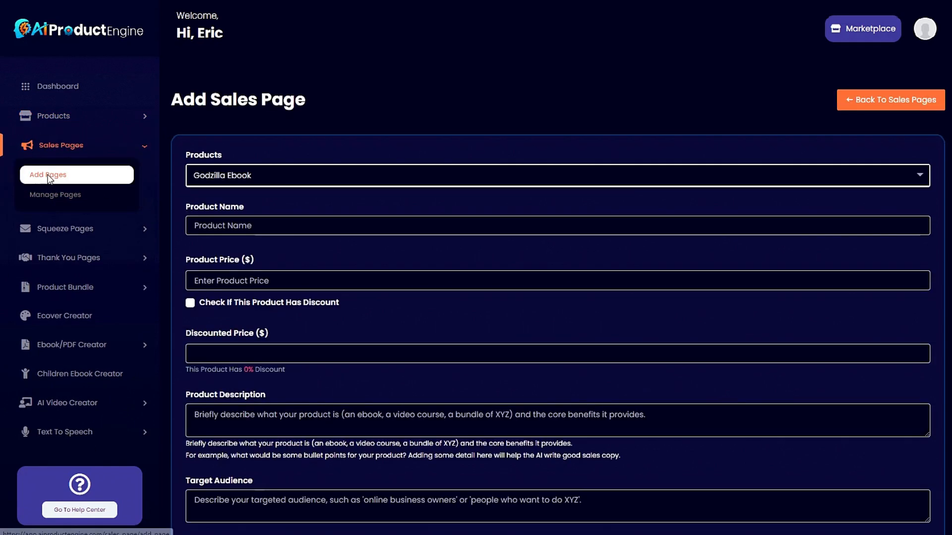
left_click(299, 177)
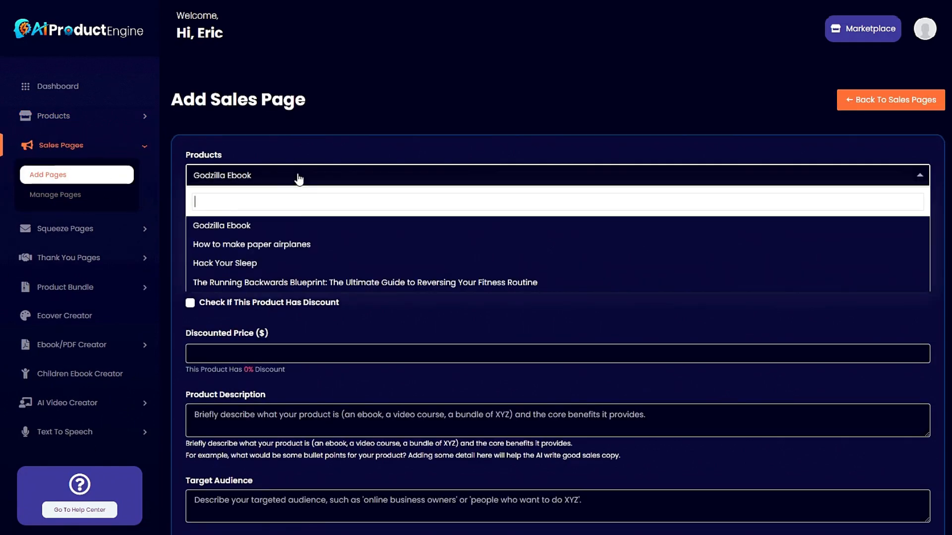
left_click(297, 283)
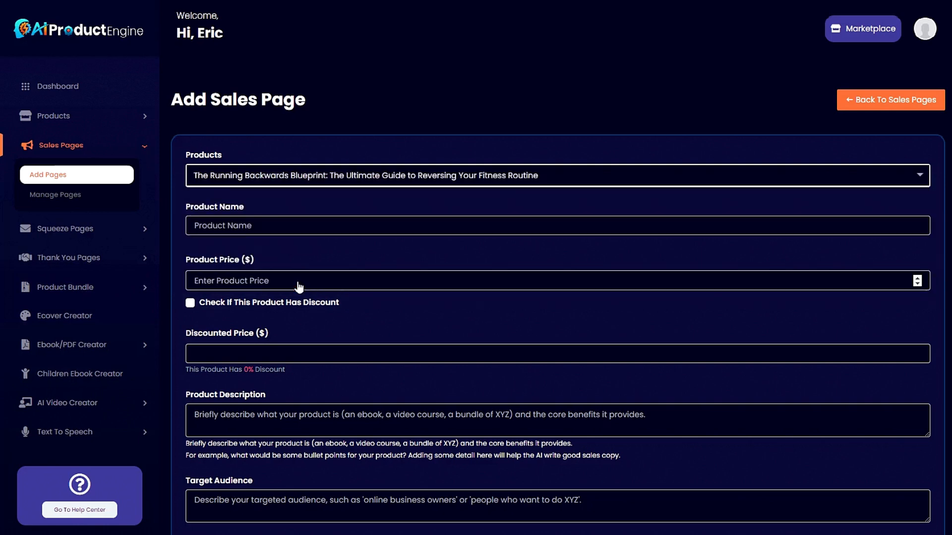
left_click(232, 226)
left_click(352, 251)
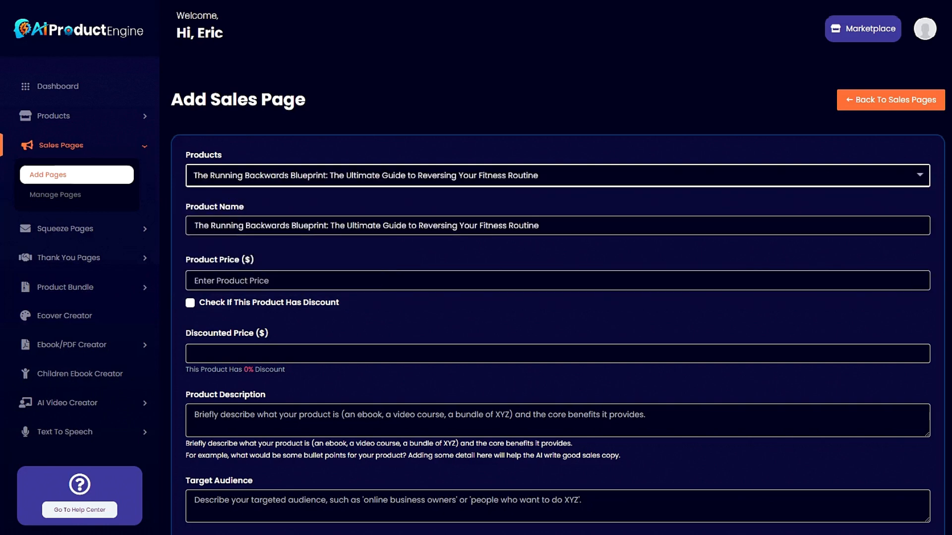
Set the product price to $47, mark the product as discounted and set the discounted price to $17
key("Tab")
type("47")
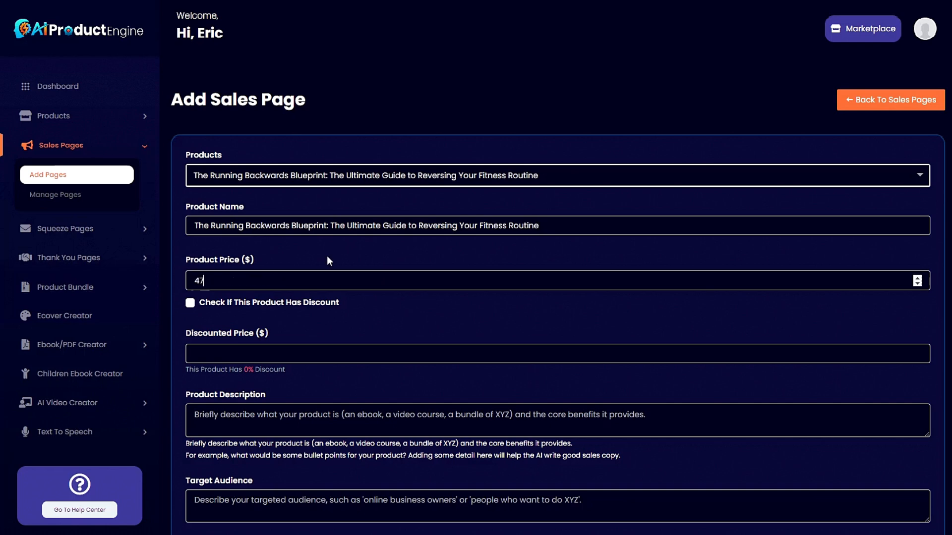
left_click(190, 302)
key("Tab")
type("17")
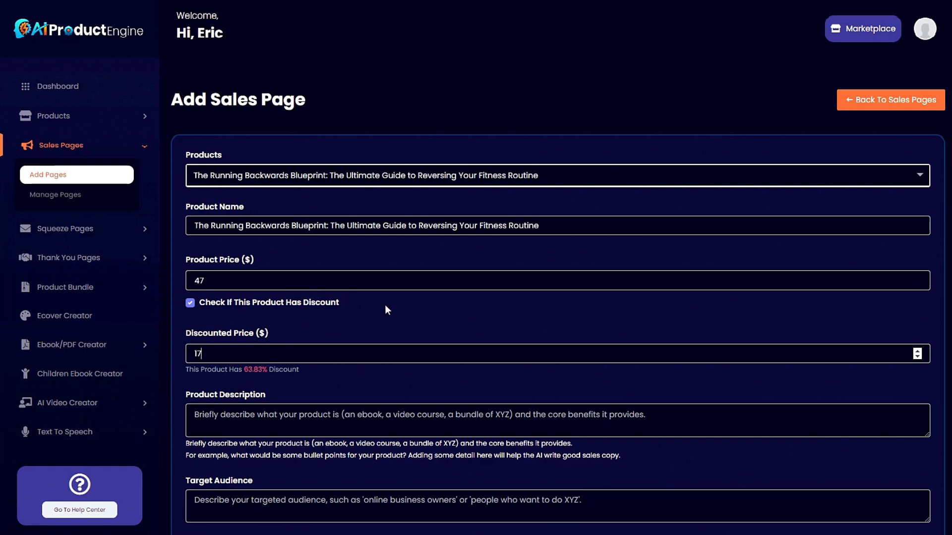
Describe the product as an ebook about backwards, reverse or retro running, covering its benefits, how to do it, strategies, training, and more
scroll(391, 314, "down", 2)
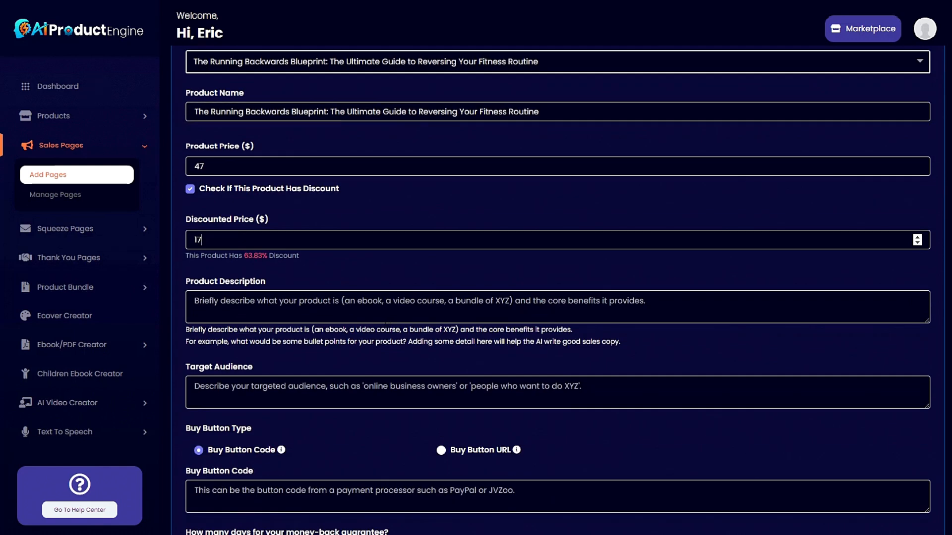
key("Tab")
type("an ebook about backwards running, also known as reverse running or retro running. It covers the benefits of backward running, how to do it, strategies, training, and more.")
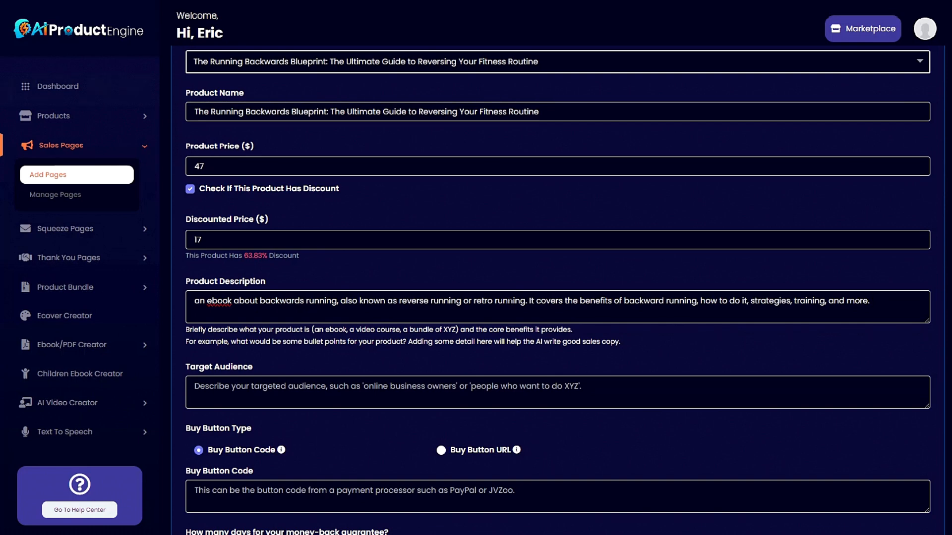
Set the target audience to "runners, athletes, and casual fitness enthusiasts who are interested in backward running."
scroll(633, 305, "down", 1)
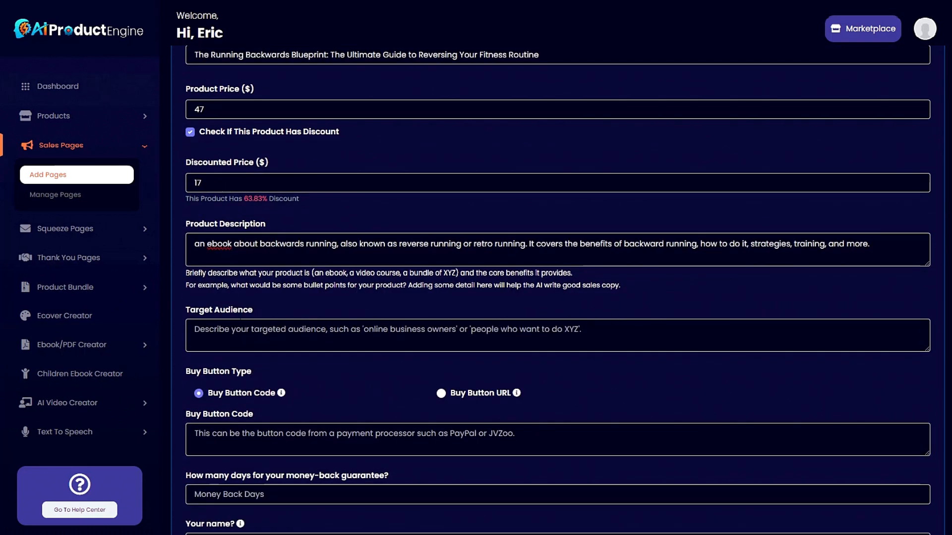
key("Tab")
type("runners, athletes, and casual fitness enthusiasts who are interested in backward running.")
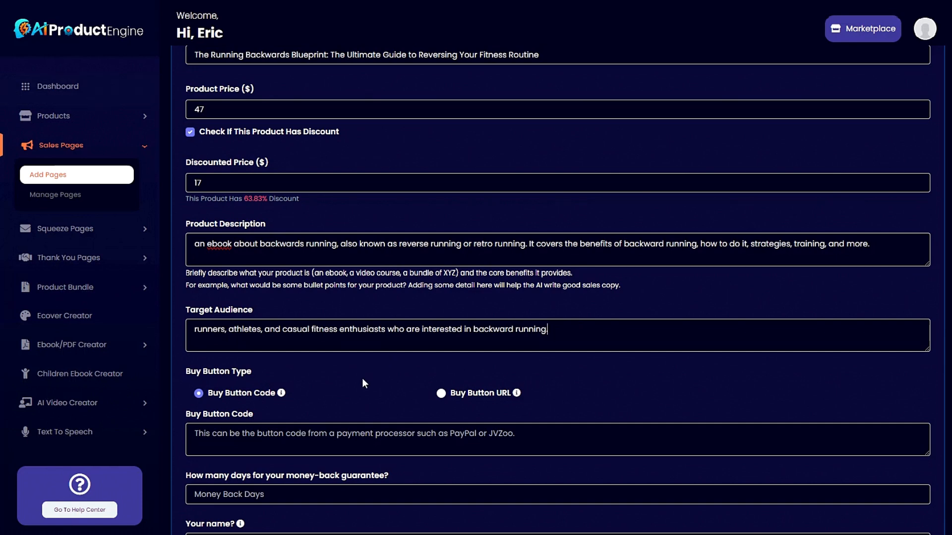
Look at the Buy Button URL option and return the buy button type to Buy Button Code
scroll(361, 379, "down", 2)
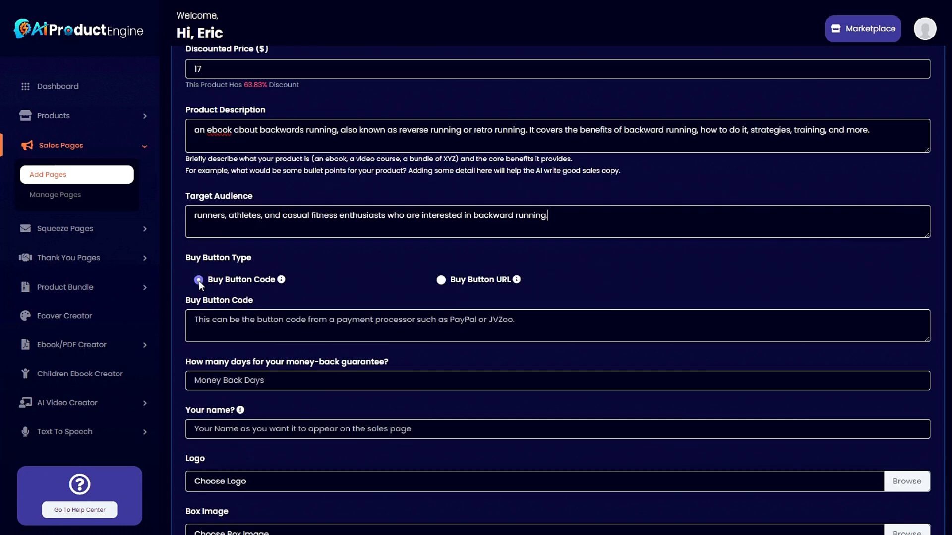
left_click(442, 280)
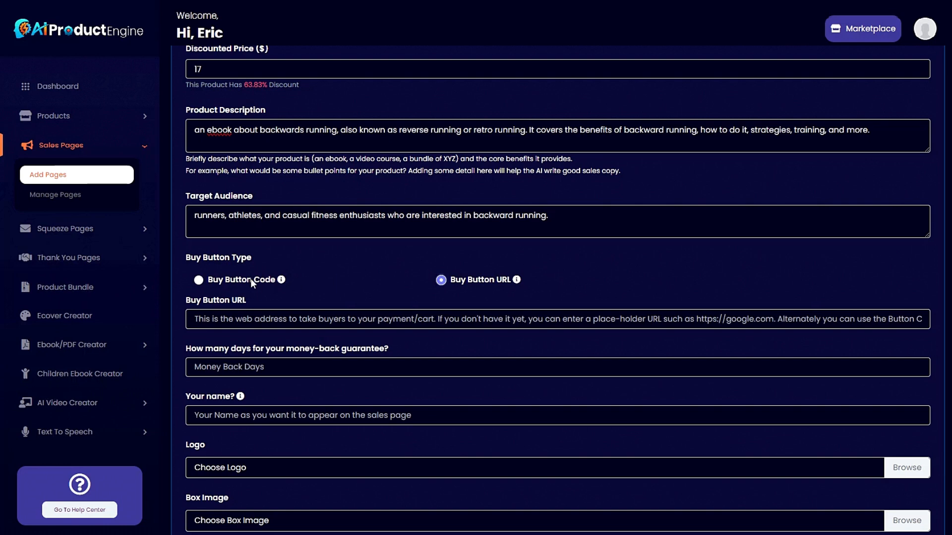
mouse_move(250, 281)
left_click(198, 281)
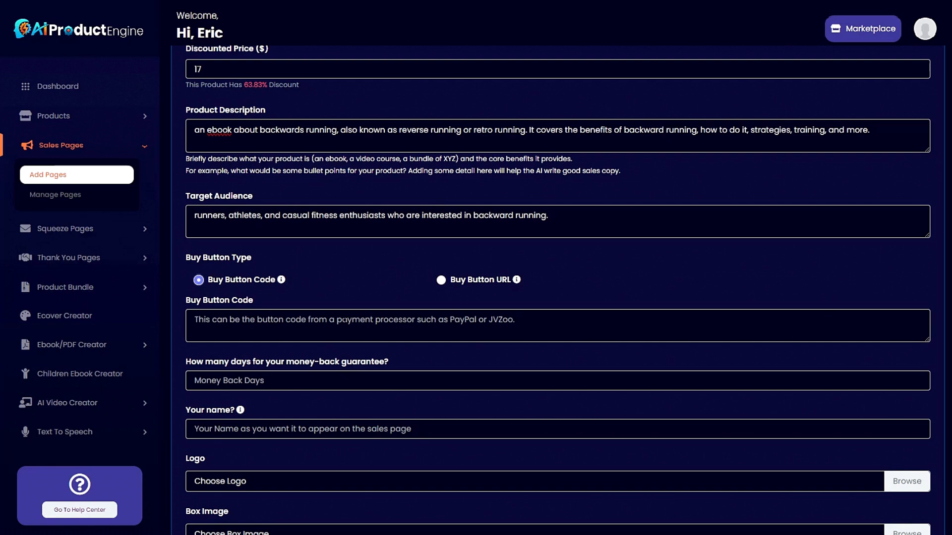
Switch to the JVZoo seller dashboard, open the buy buttons of ChatGPT for Internet Marketers (PLR Special) and choose the Great PLR Threads sales funnel
scroll(556, 275, "down", 1)
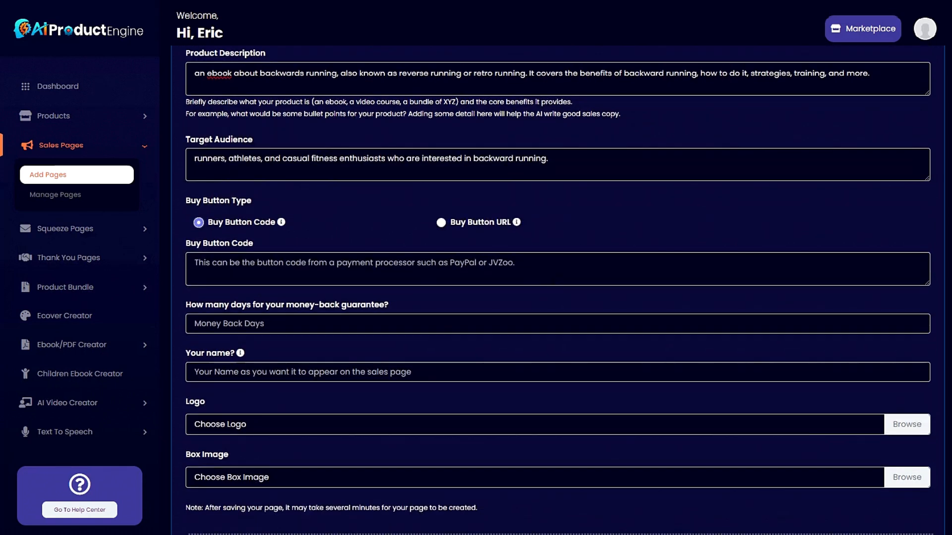
scroll(350, 240, "down", 1)
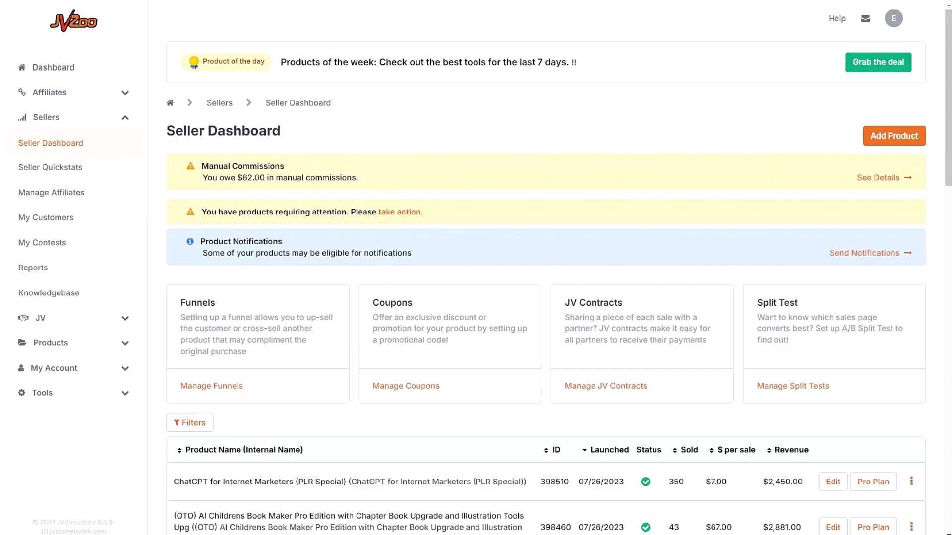
scroll(529, 213, "down", 1)
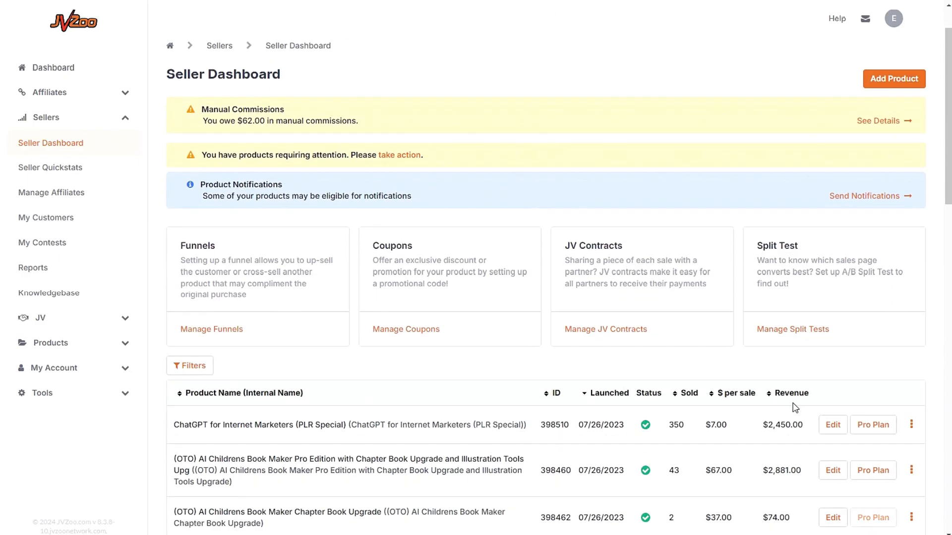
scroll(901, 396, "down", 1)
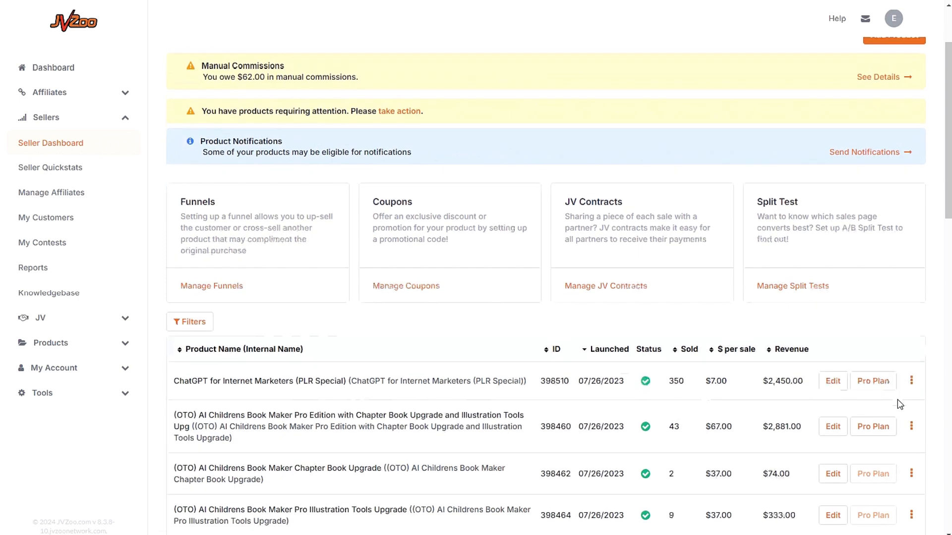
left_click(911, 368)
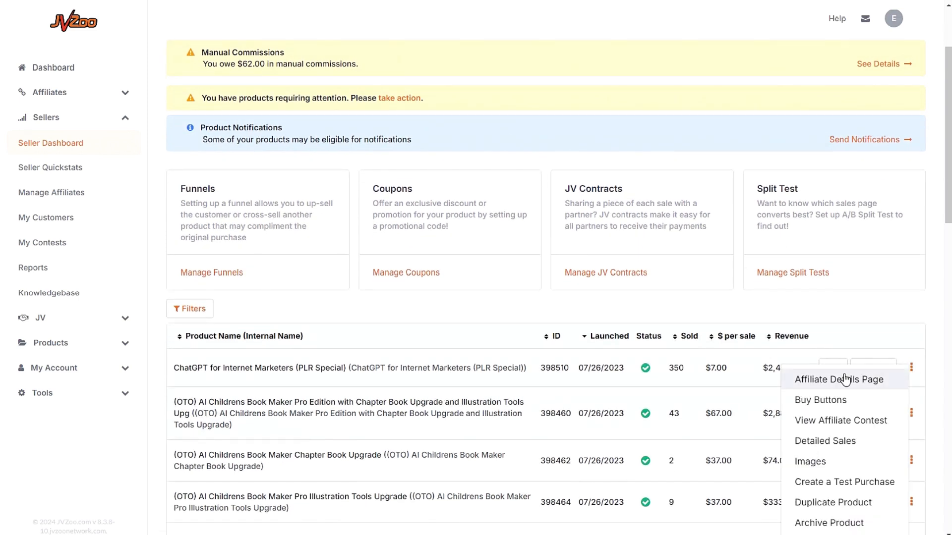
left_click(821, 399)
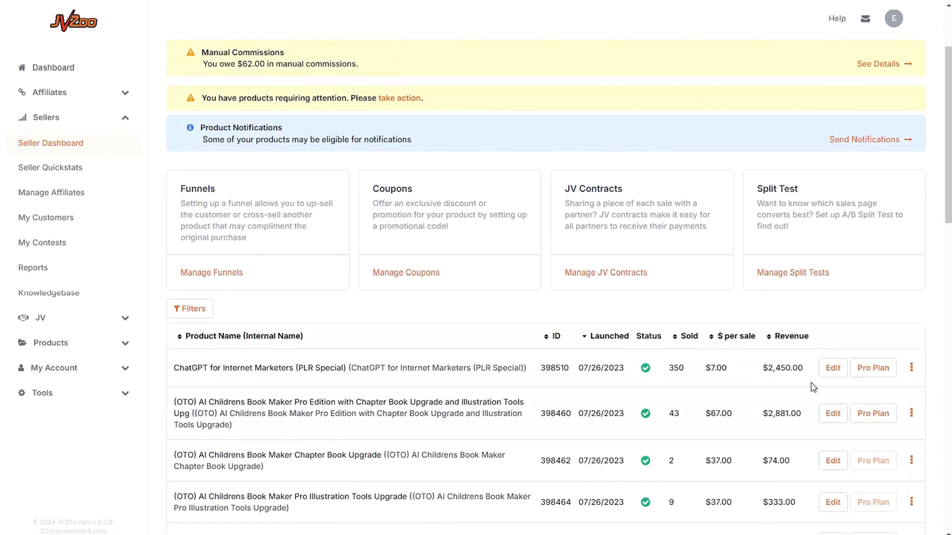
left_click(300, 140)
left_click(301, 167)
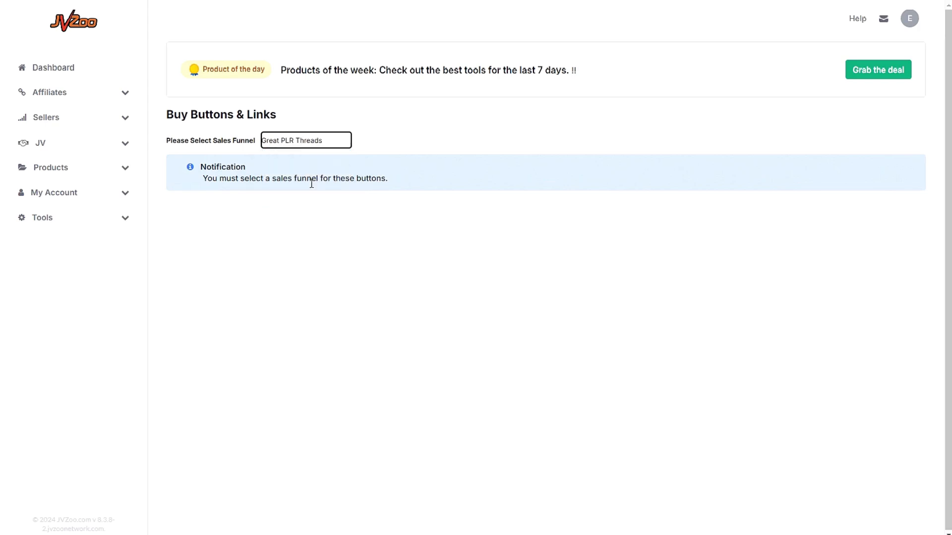
Copy the HTML code of Button #2 and paste it as the sales page's buy button code in AiProductEngine
scroll(337, 308, "down", 3)
scroll(337, 308, "down", 7)
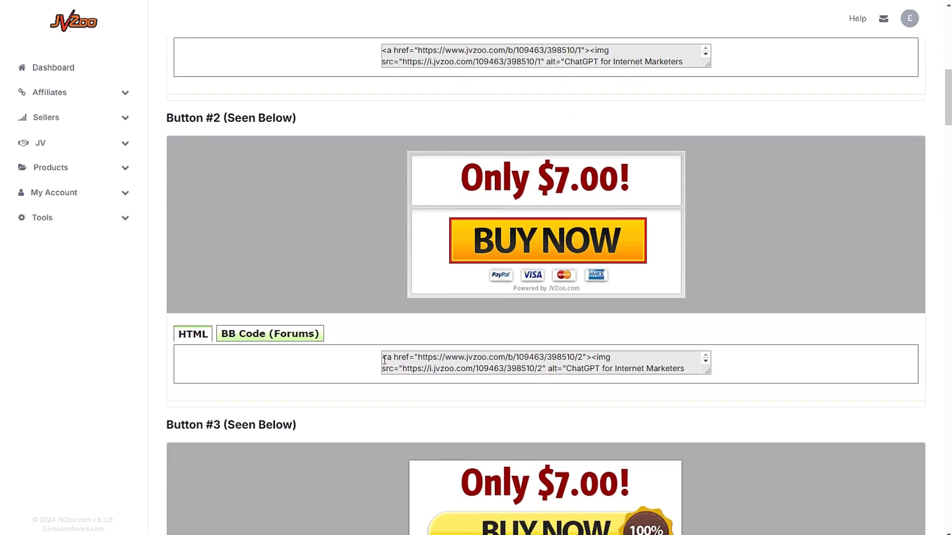
left_click_drag(383, 360, 676, 385)
key("ctrl+c")
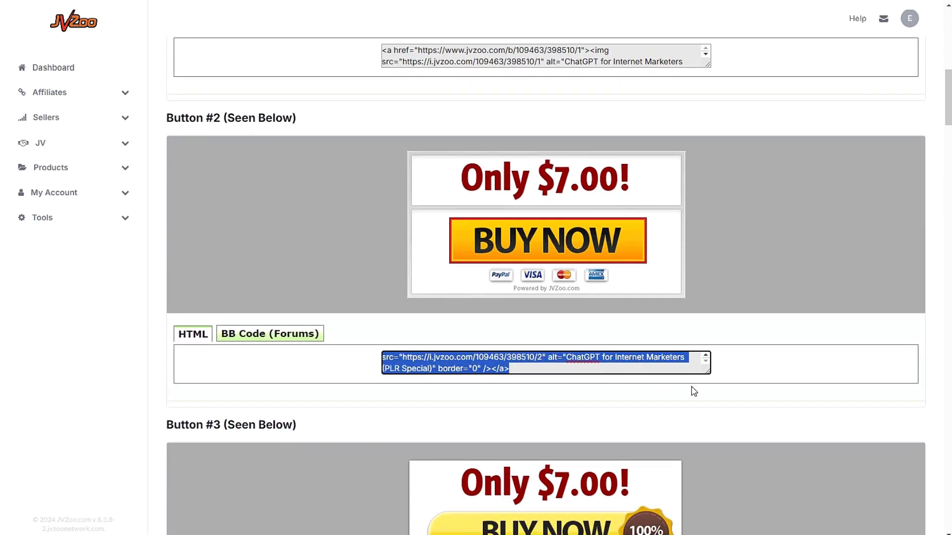
left_click(266, 1)
key("ctrl+v")
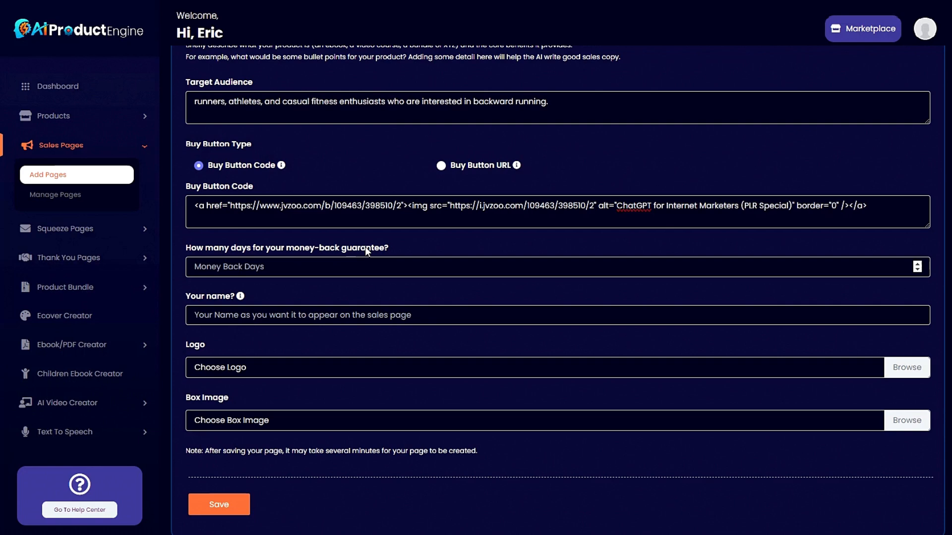
Set the money-back guarantee to 30 days and enter the seller's name for the sales page
key("Tab")
type("3")
left_click(287, 316)
type("Eric Runnerton")
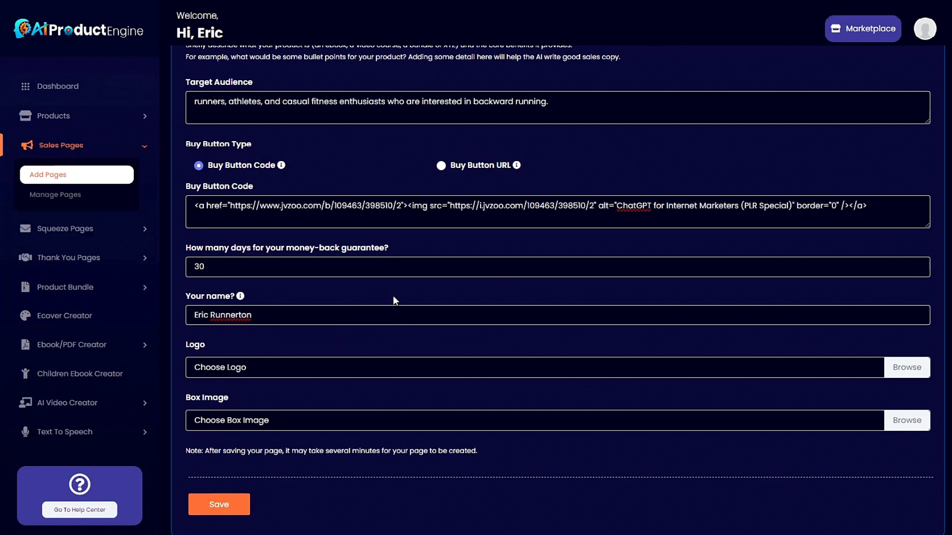
Switch to the Google results for "free logo maker" and look over the listed logo tools
scroll(369, 332, "up", 1)
scroll(361, 346, "down", 2)
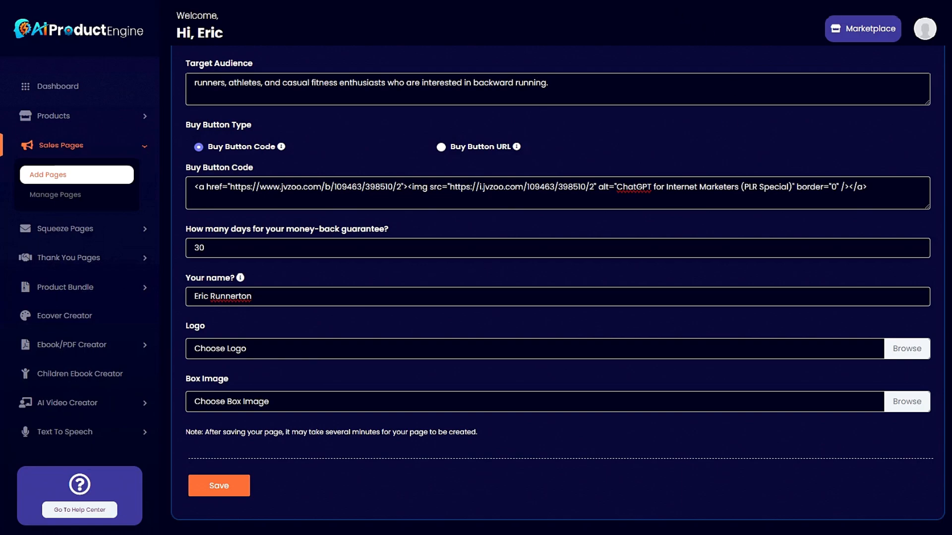
left_click(654, 1)
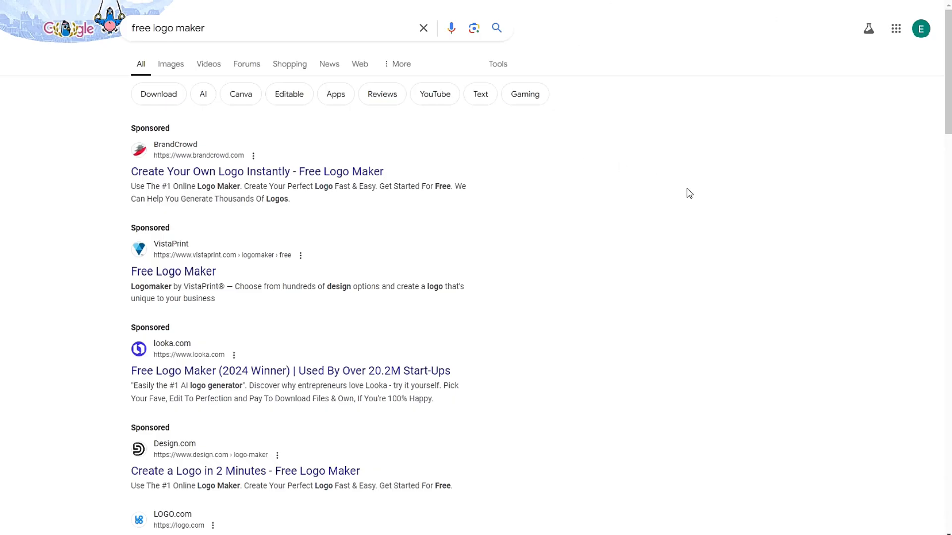
mouse_move(947, 44)
left_mouse_down()
mouse_move(926, 276)
mouse_move(942, 441)
mouse_move(942, 40)
left_mouse_up()
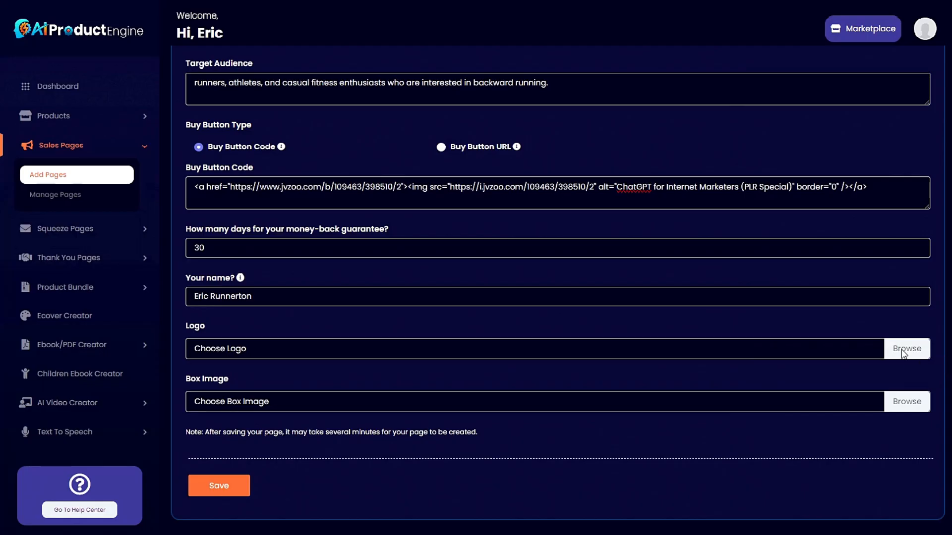
Upload eric-logo.png from the Downloads folder as the sales page's logo
left_click(904, 352)
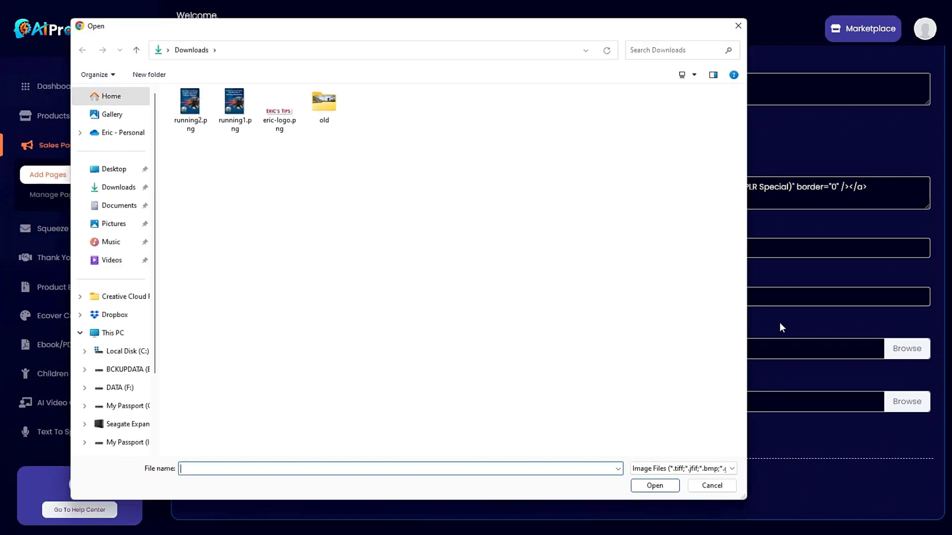
double_click(293, 134)
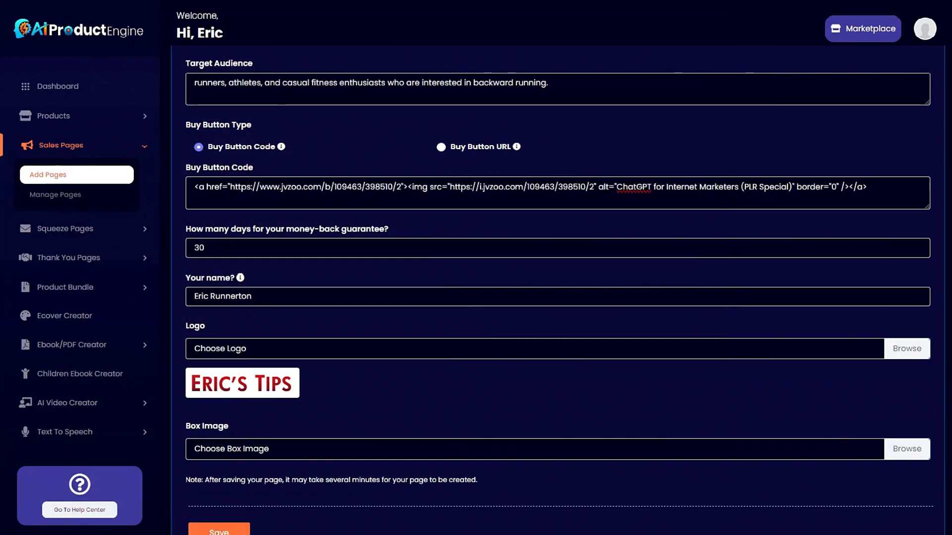
scroll(429, 381, "down", 1)
scroll(416, 380, "up", 3)
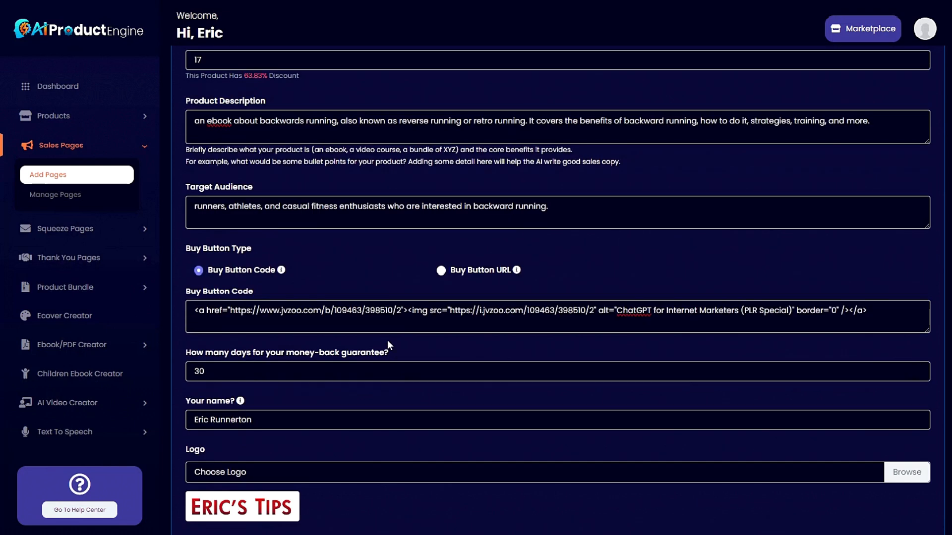
Upload running2.png as the sales page's box image and save the page
scroll(381, 342, "down", 3)
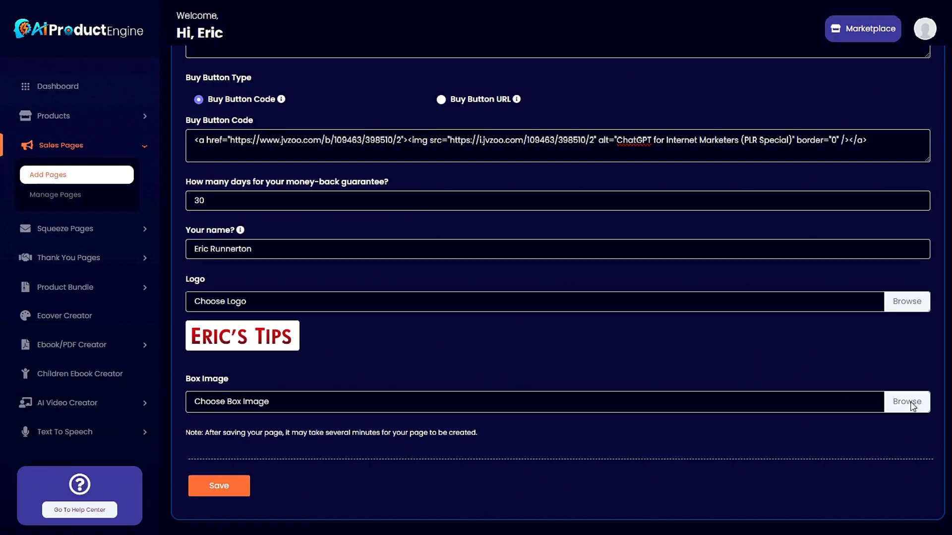
left_click(912, 406)
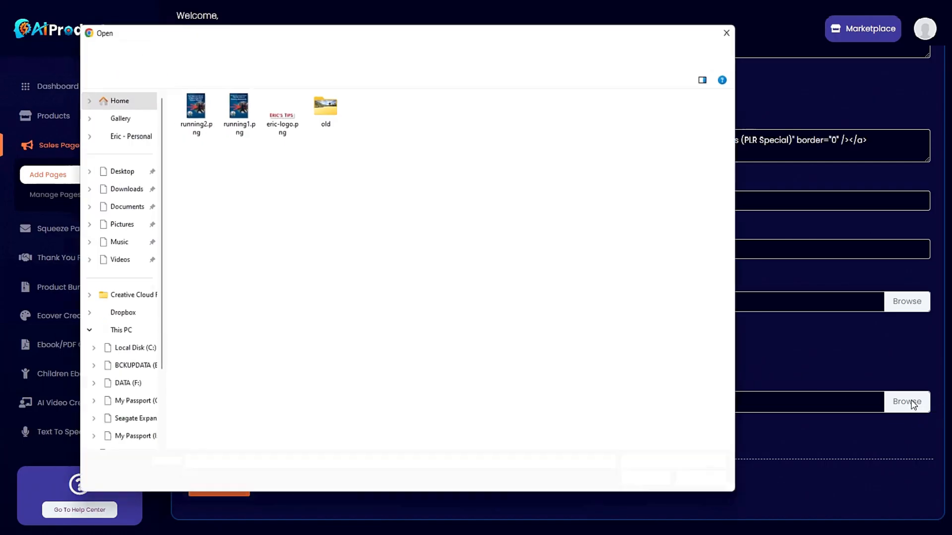
double_click(190, 107)
scroll(435, 434, "down", 3)
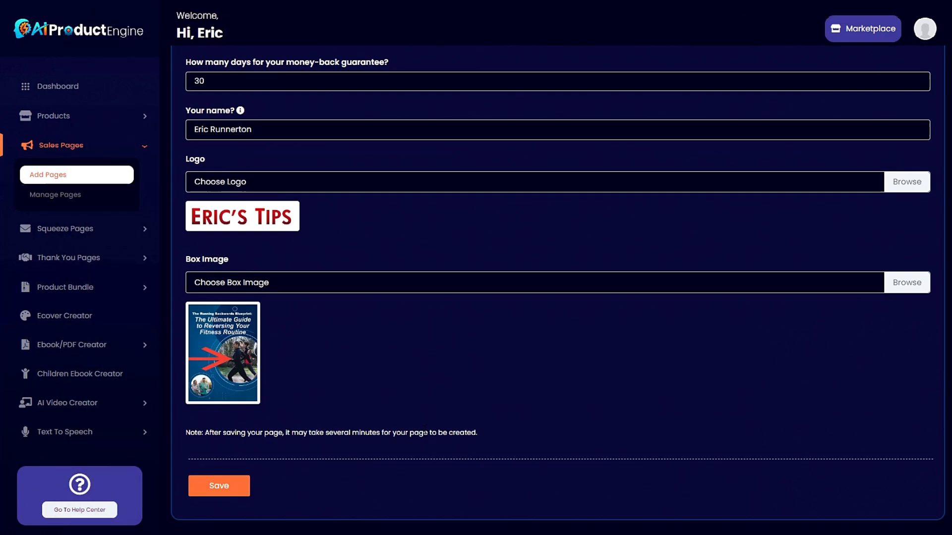
left_click(228, 488)
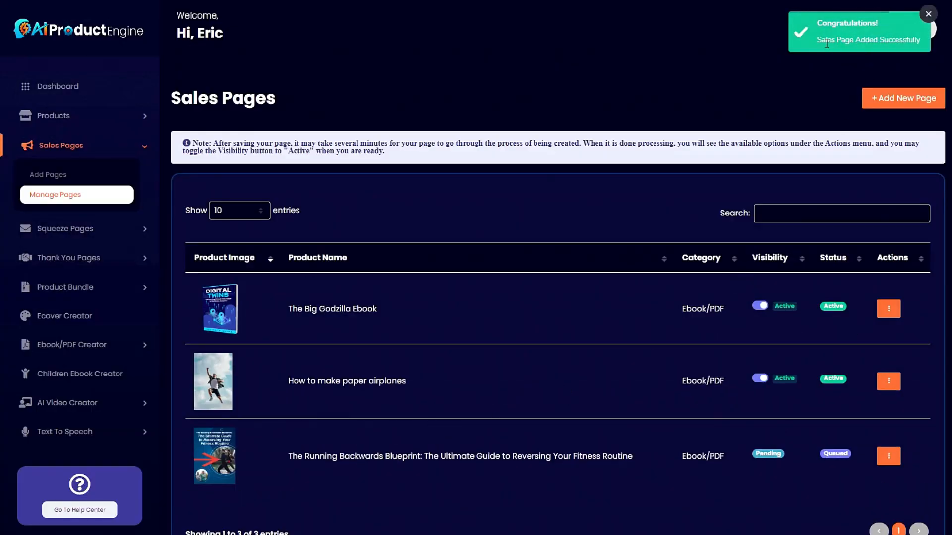
Switch the visibility of the Running Backwards Blueprint sales page to Active and open its design editor
scroll(607, 204, "down", 1)
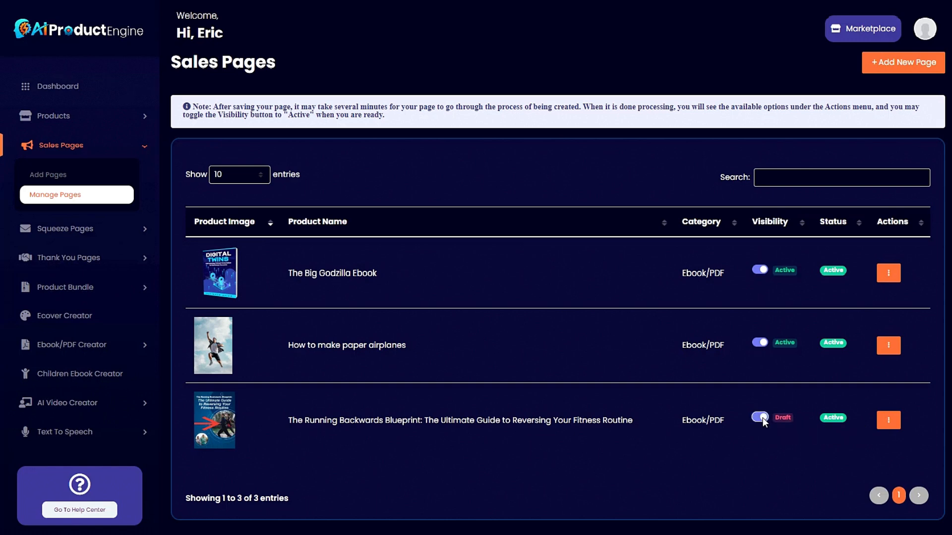
left_click(761, 417)
left_click(888, 422)
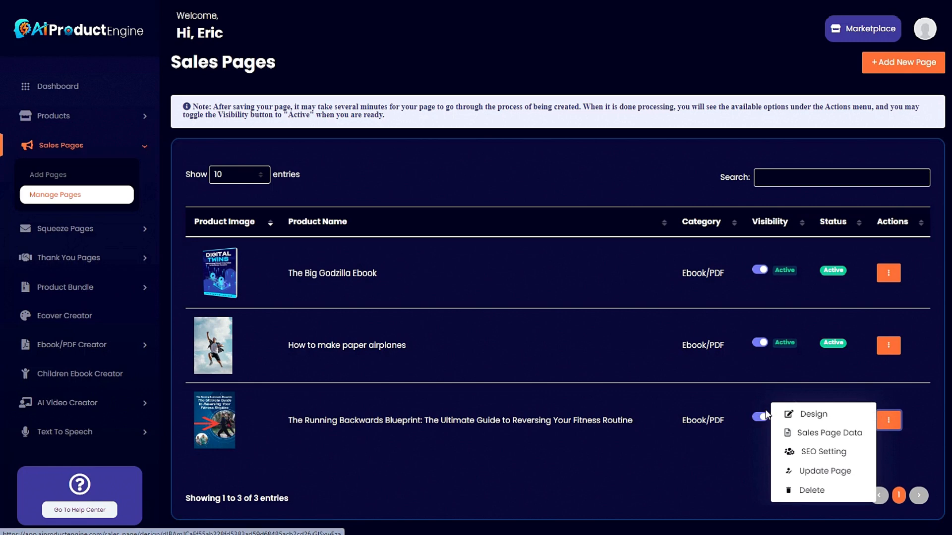
left_click(828, 418)
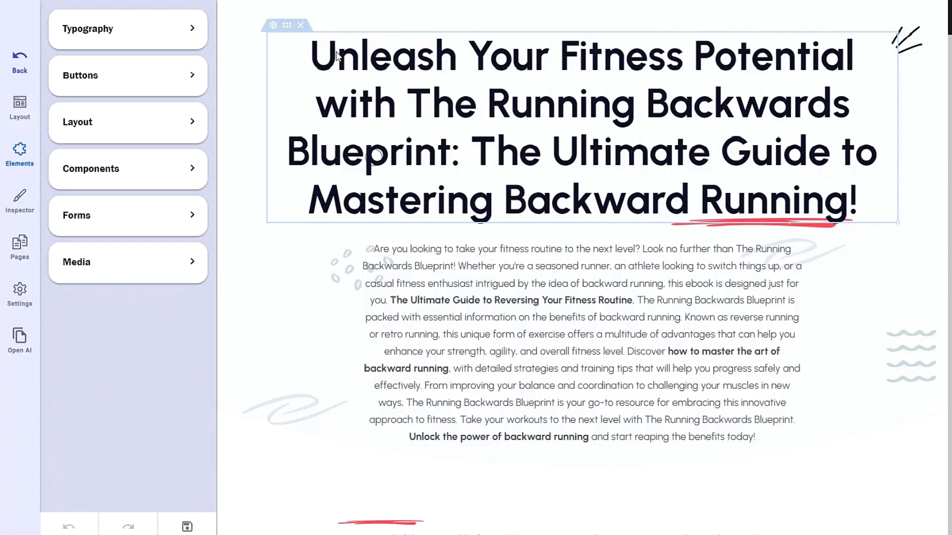
Look through the page editor's available elements, covering Typography, Buttons, Layout, Components, Forms and Media
scroll(537, 246, "down", 2)
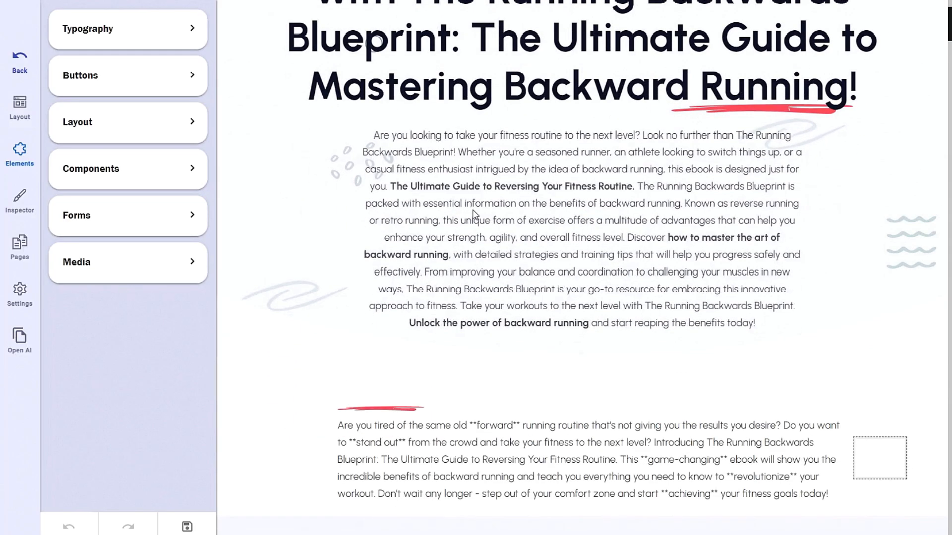
mouse_move(440, 166)
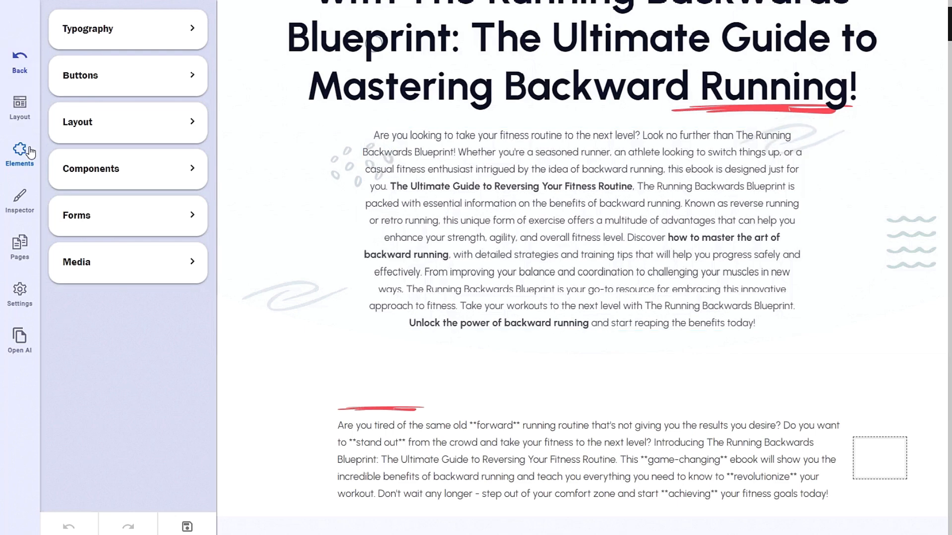
left_click(192, 31)
left_click(191, 29)
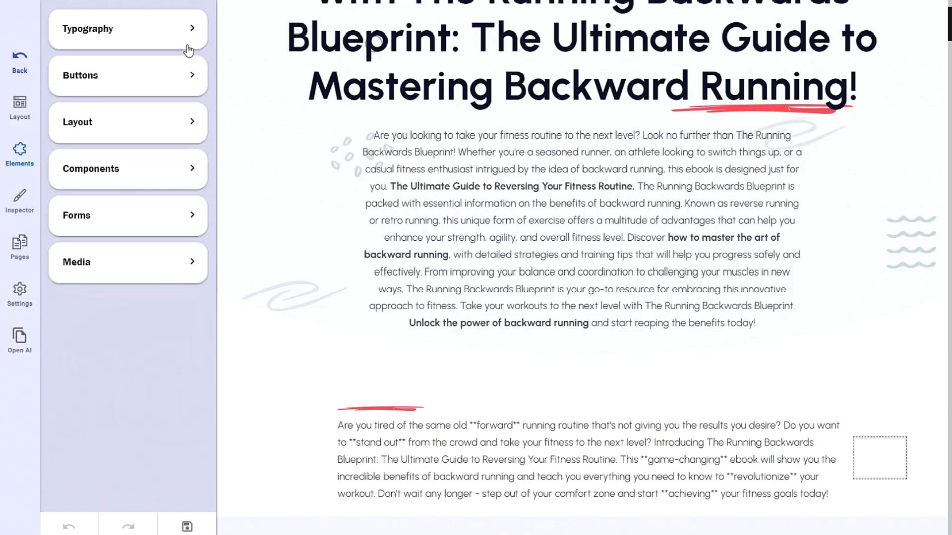
left_click(193, 80)
left_click(193, 81)
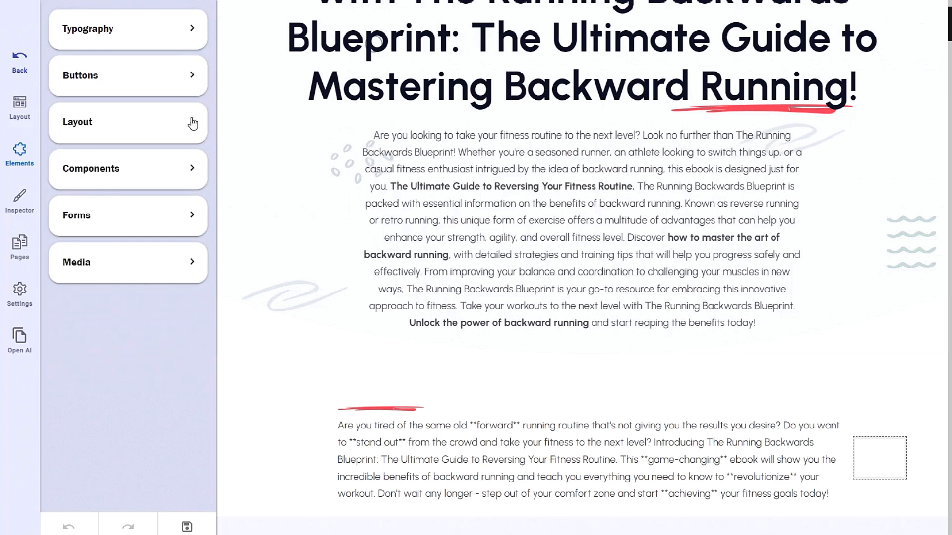
left_click(190, 122)
left_click(189, 122)
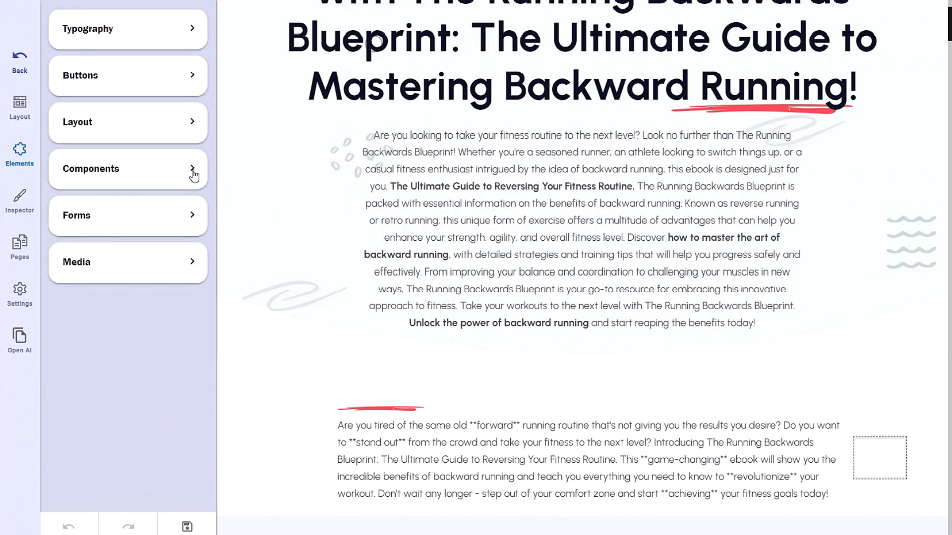
left_click(188, 32)
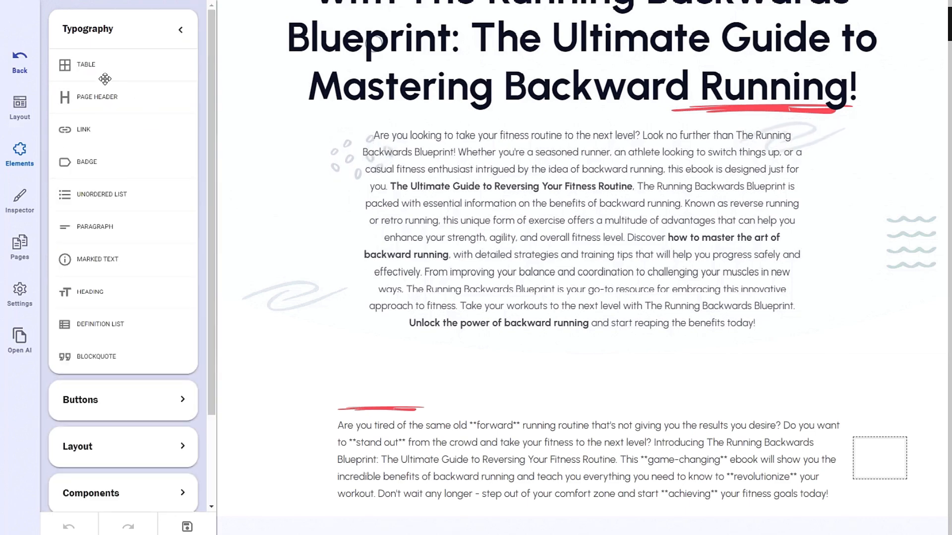
left_click(179, 31)
left_click(194, 80)
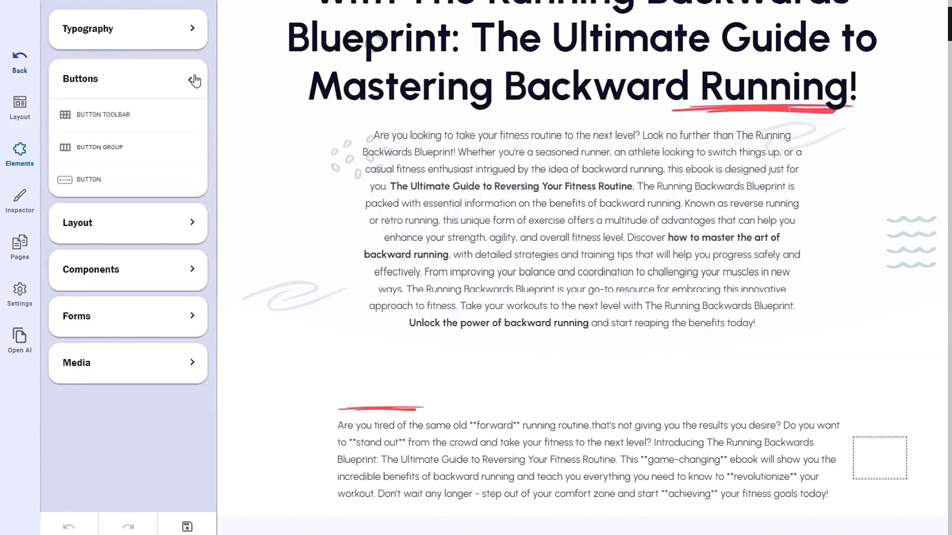
left_click(195, 79)
left_click(194, 127)
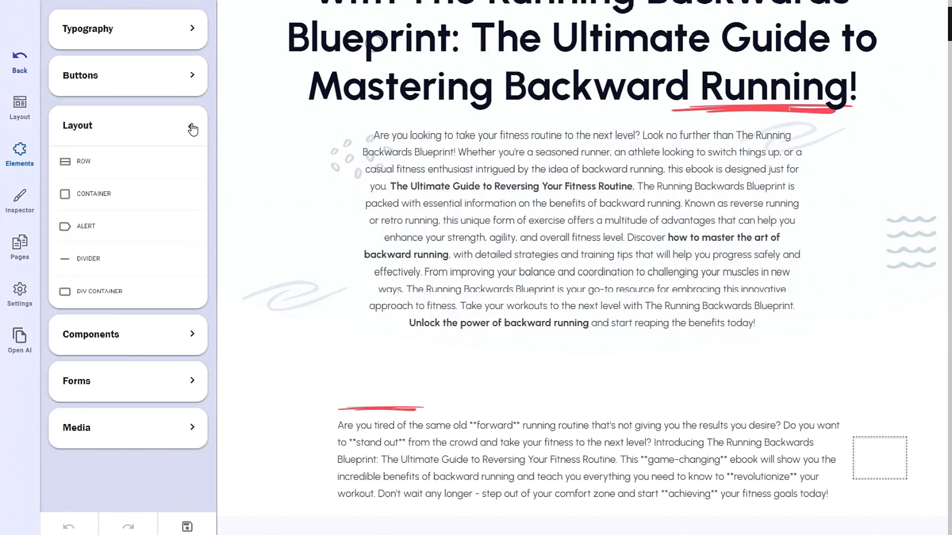
left_click(193, 127)
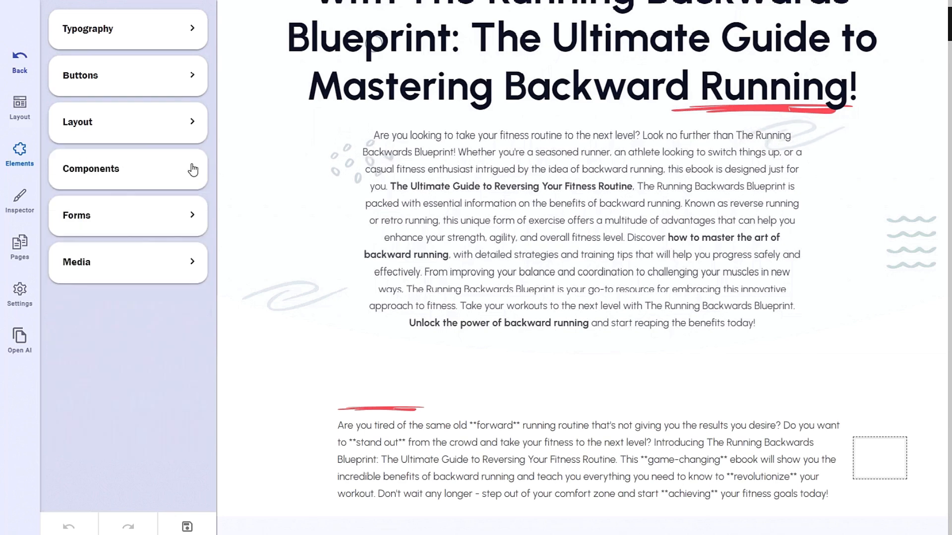
left_click(191, 171)
scroll(141, 259, "down", 1)
scroll(141, 259, "down", 3)
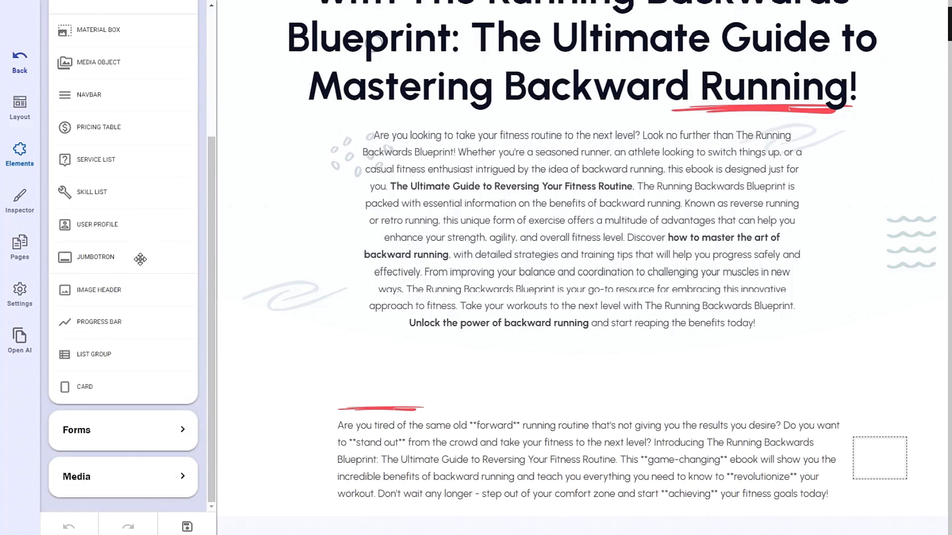
scroll(144, 258, "up", 3)
scroll(148, 256, "down", 3)
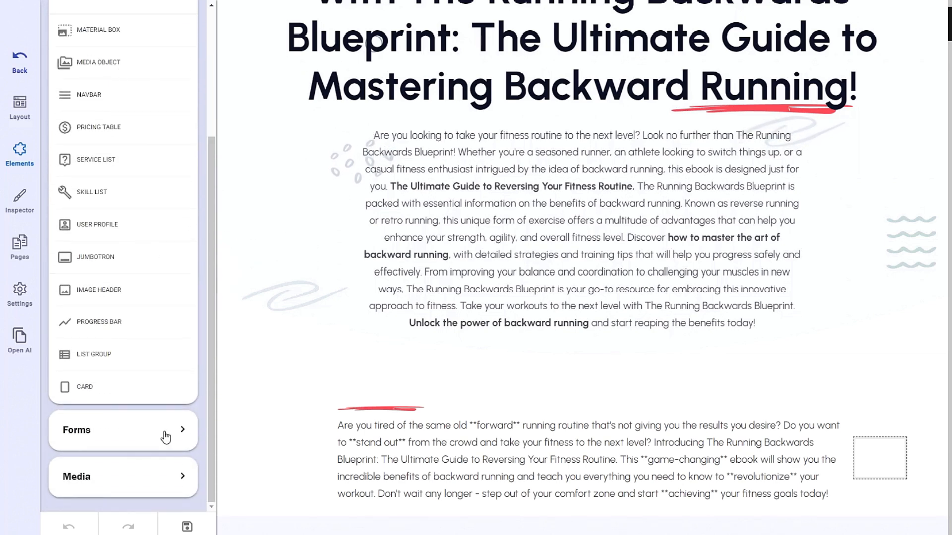
scroll(119, 197, "up", 2)
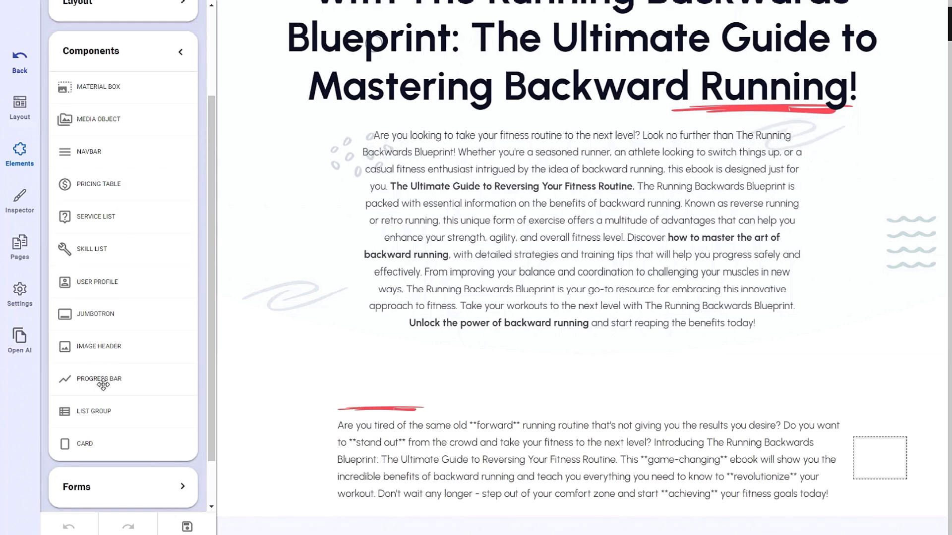
scroll(148, 434, "down", 2)
left_click(172, 434)
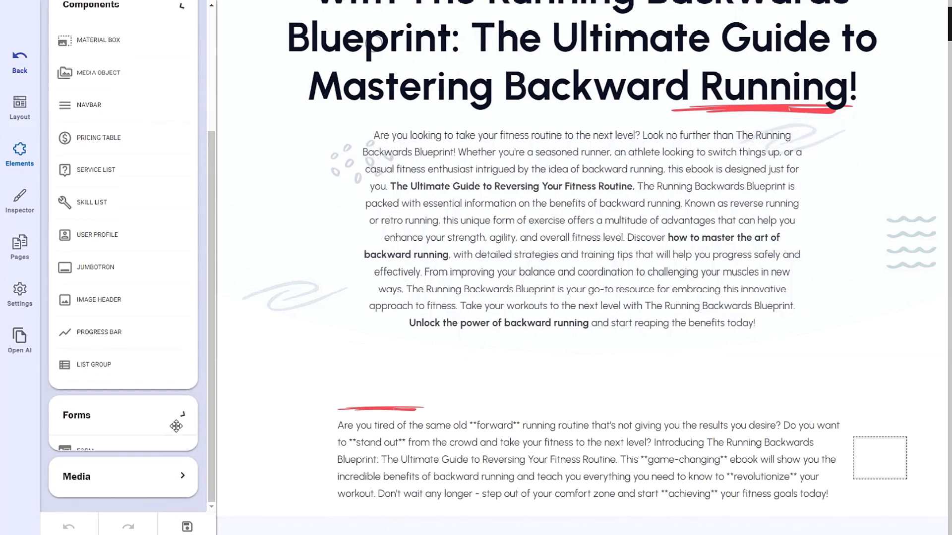
left_click(179, 477)
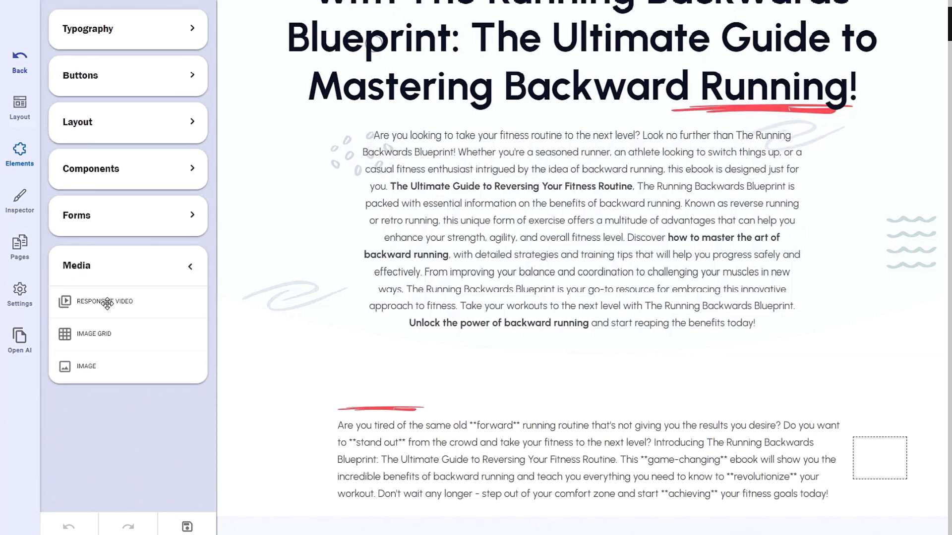
left_click(191, 266)
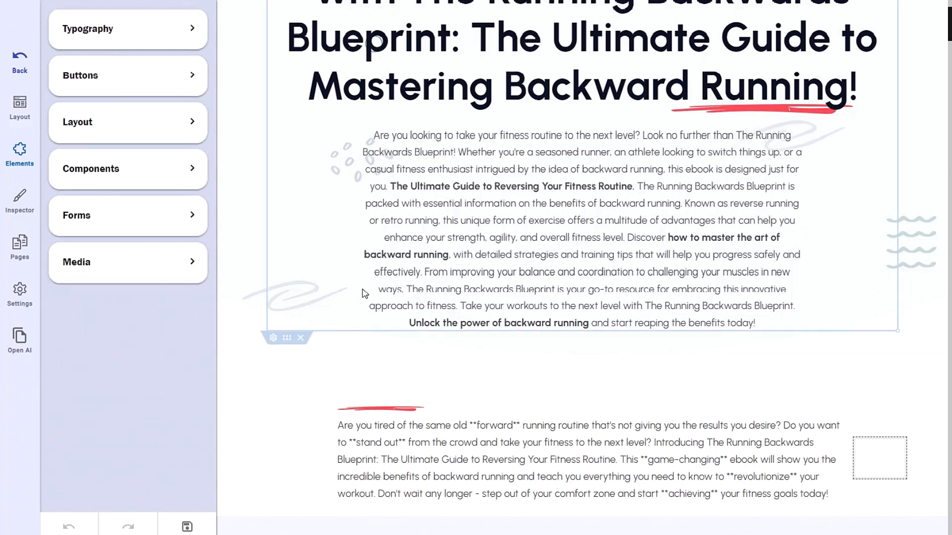
Delete the bold phrase "The Ultimate Guide to Reversing Your Fitness Routine" from the intro paragraph and left-align the whole paragraph
left_click(438, 205)
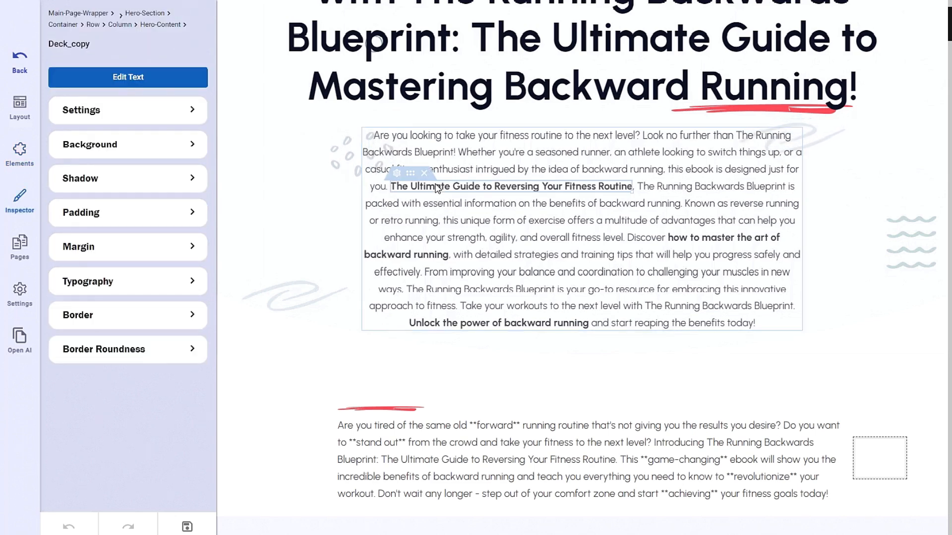
left_click(424, 173)
double_click(494, 197)
key("ctrl+a")
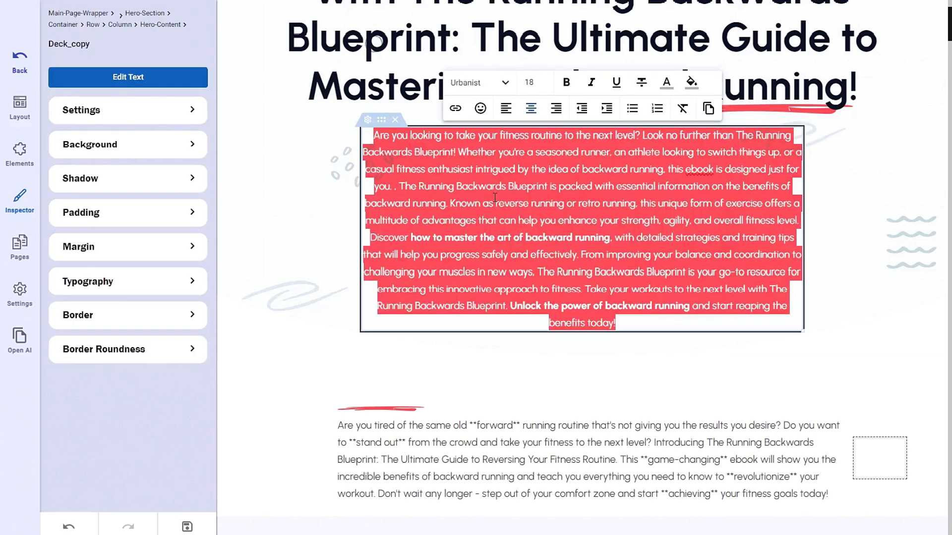
left_click(506, 110)
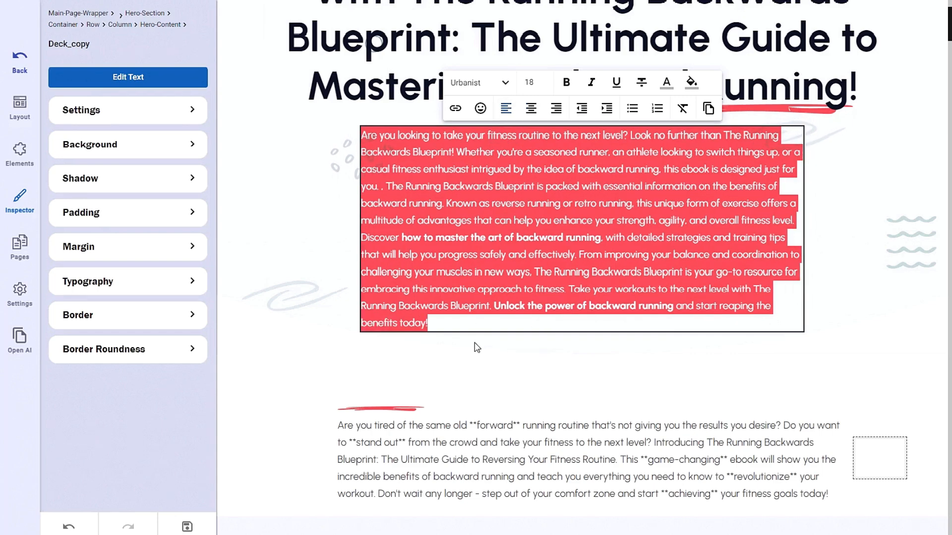
left_click(491, 377)
scroll(347, 278, "up", 2)
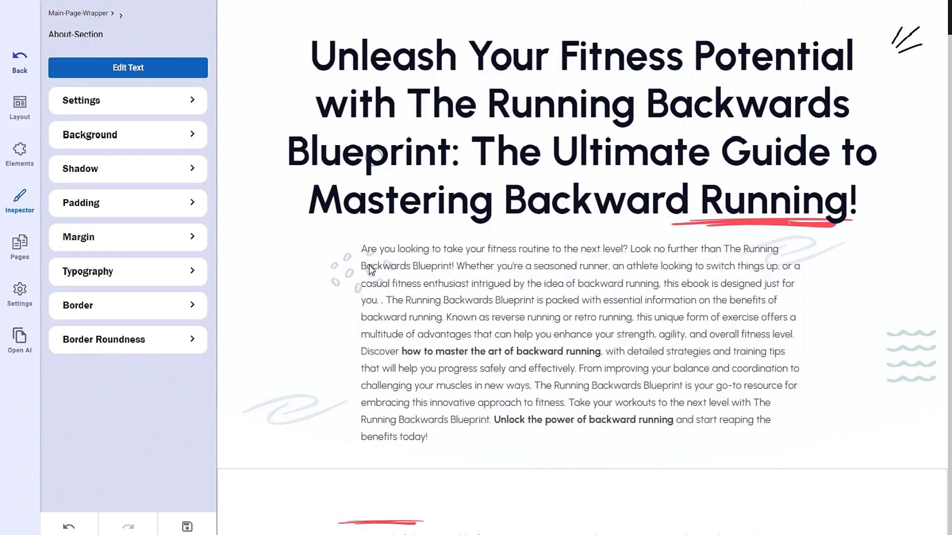
Shorten the heading above the My Journey text to "Why listen....." by removing the word "to"
scroll(367, 310, "down", 5)
scroll(366, 309, "down", 5)
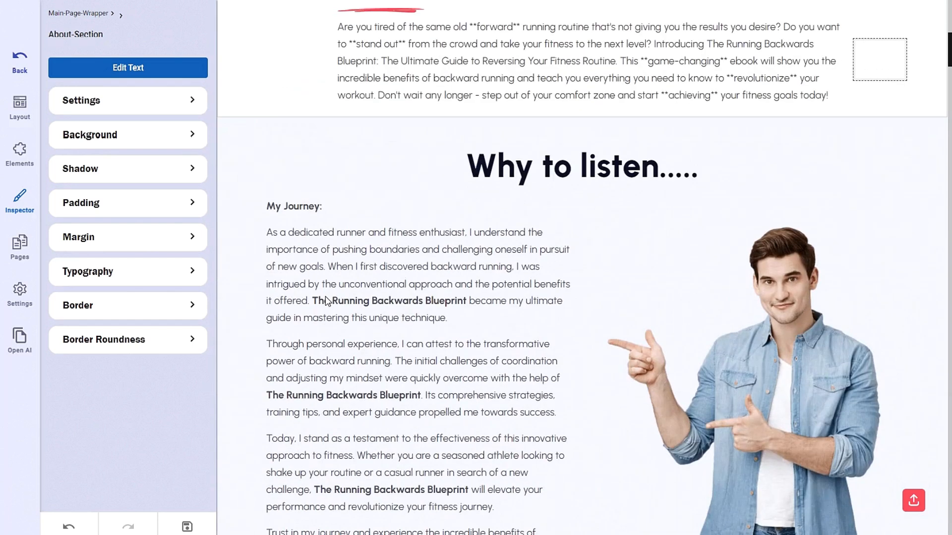
left_click(582, 170)
left_click(583, 170)
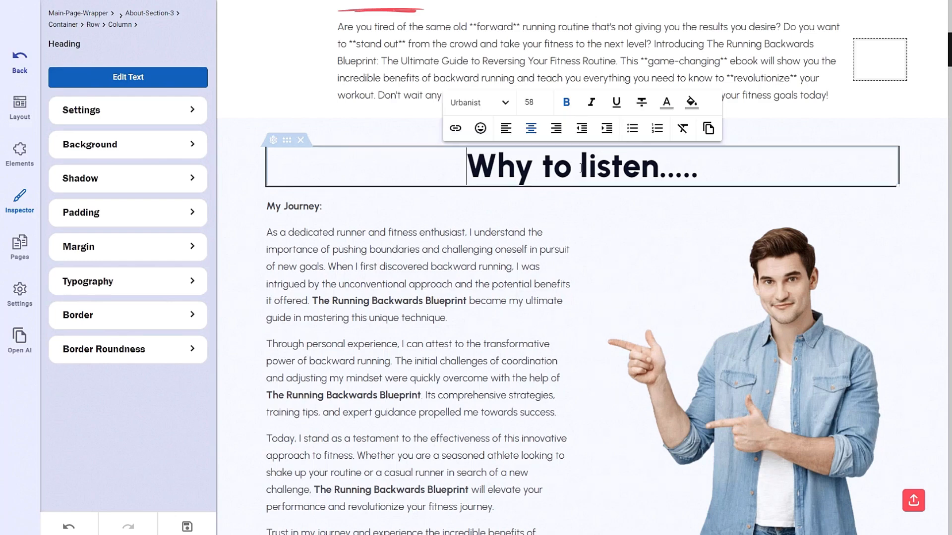
key("BackSpace")
key("BackSpace")
key("BackSpace")
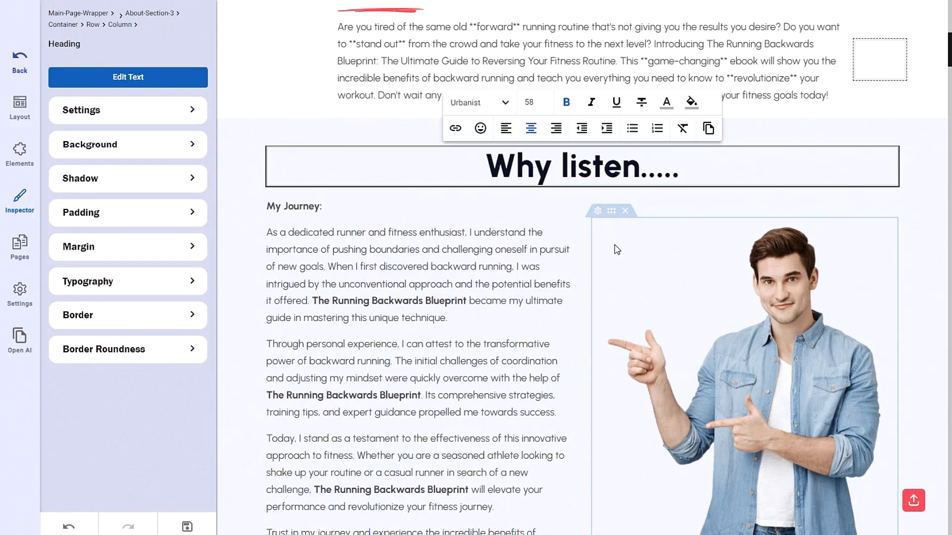
left_click(588, 206)
Replace the "Problem State" heading with "The problem..."
scroll(589, 206, "down", 3)
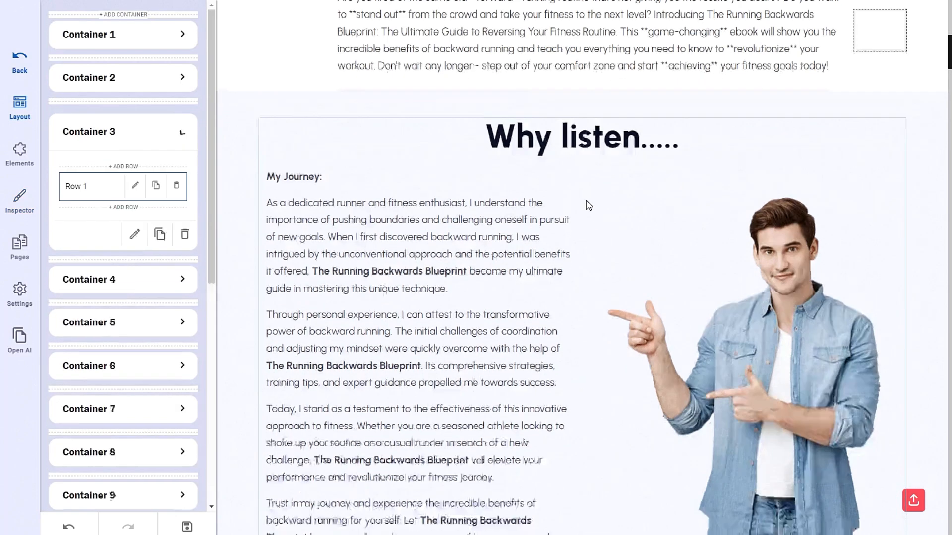
scroll(573, 298, "up", 5)
scroll(568, 300, "down", 5)
scroll(568, 299, "up", 5)
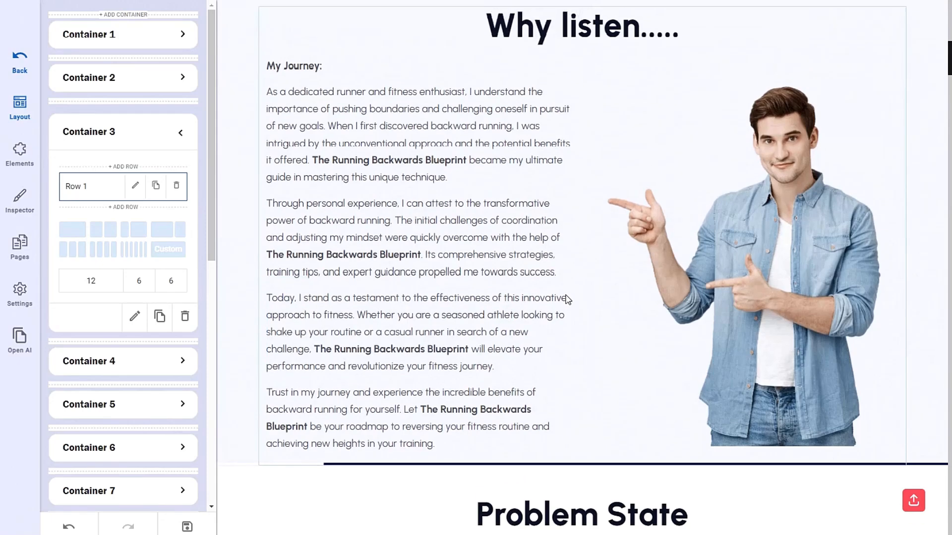
scroll(559, 308, "down", 2)
scroll(555, 302, "down", 8)
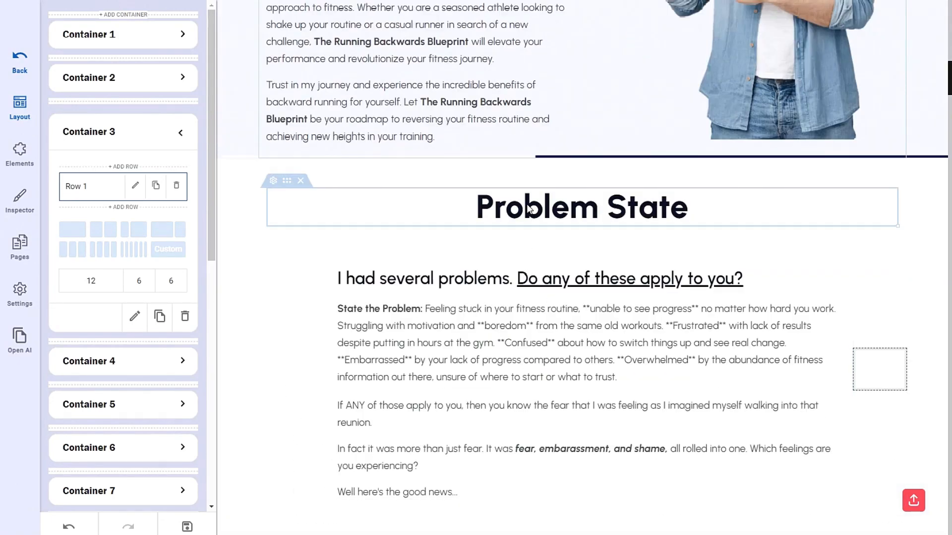
left_click(545, 208)
type("The problem...")
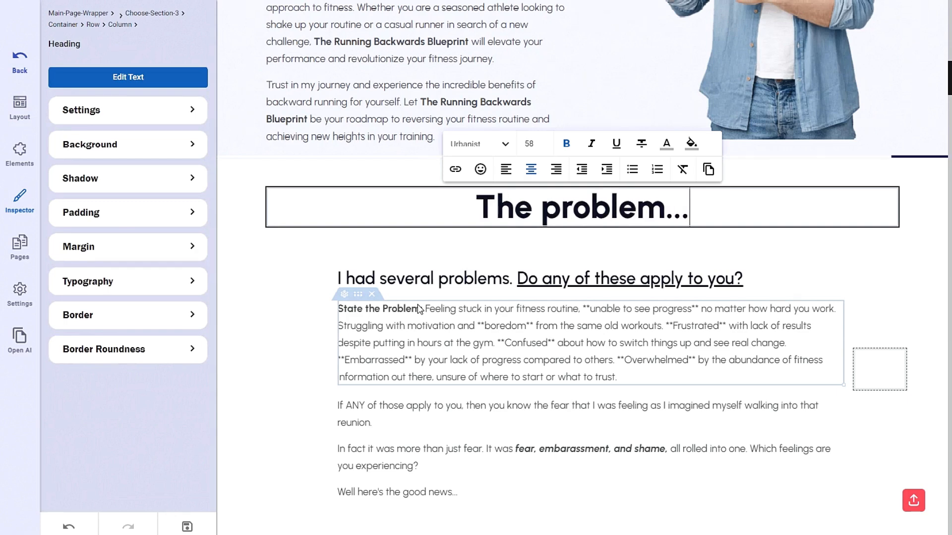
Delete the bold lead-in "State the Problem:" from the first paragraph under "Do any of these apply to you?"
scroll(426, 272, "down", 1)
left_click(428, 239)
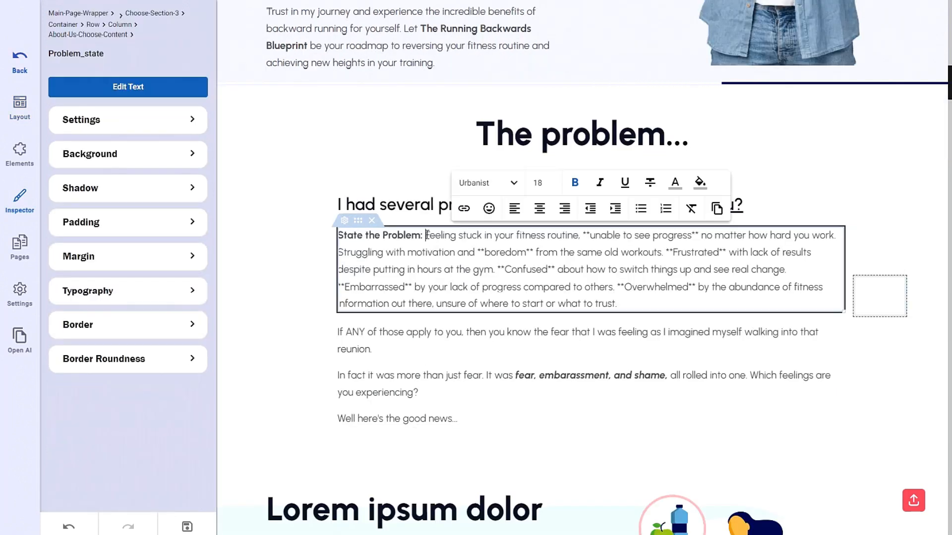
left_click_drag(426, 237, 334, 232)
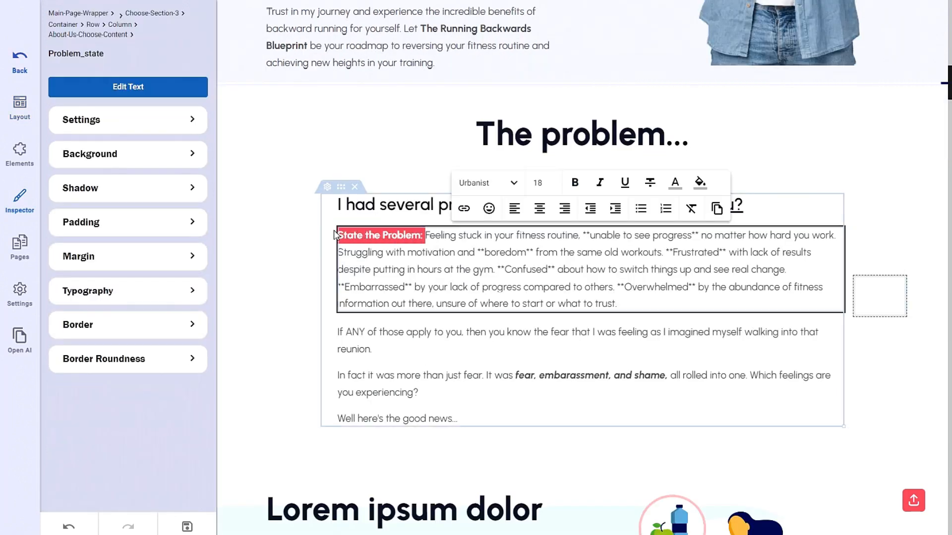
left_click(417, 236)
left_click(426, 236)
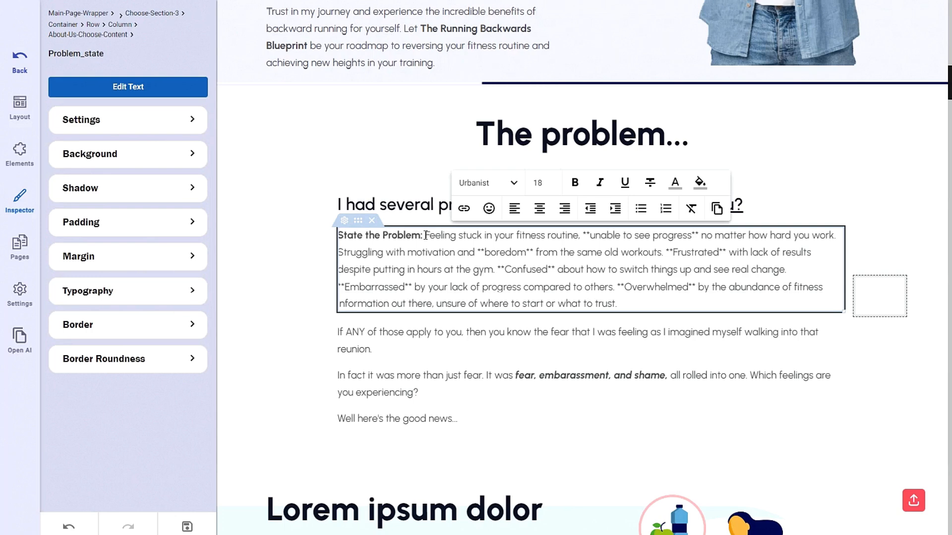
left_click_drag(425, 236, 333, 234)
left_click(427, 238)
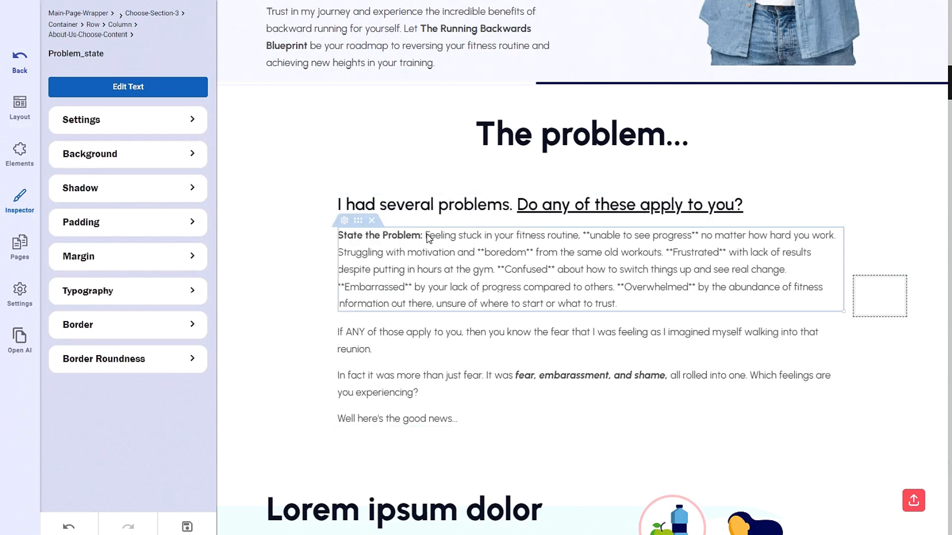
double_click(428, 238)
key("BackSpace")
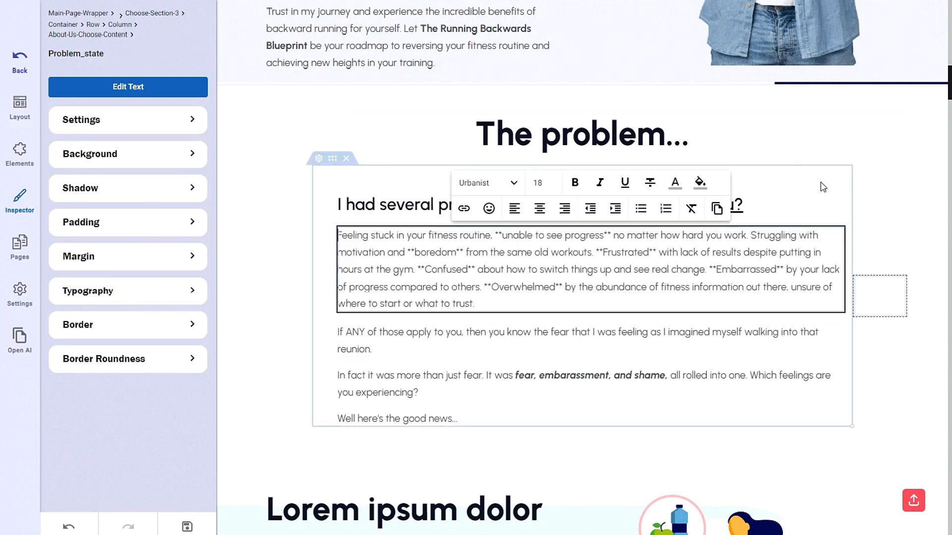
left_click(823, 187)
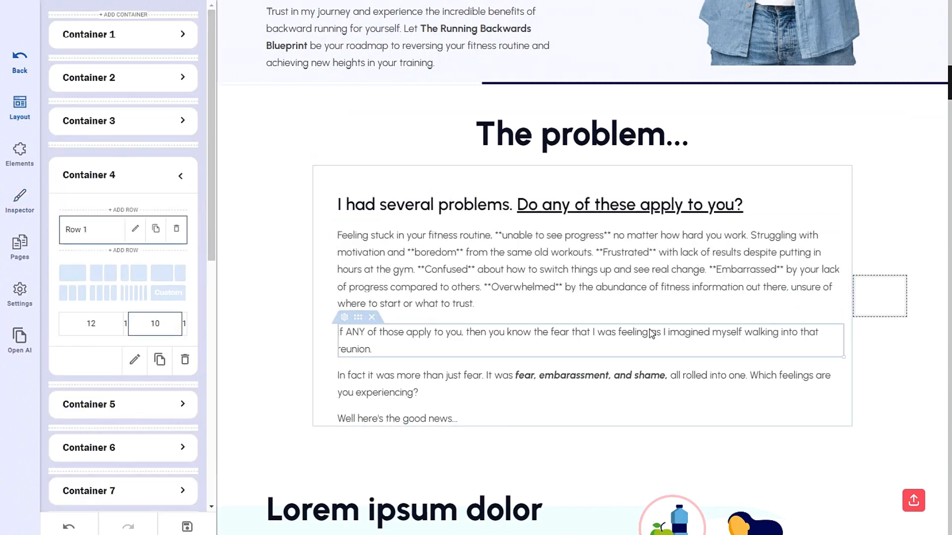
Delete the placeholder "Lorem ipsum dolor sit amet consectetur." section with the treadmill illustration, located below the problem section
scroll(650, 333, "down", 4)
scroll(578, 327, "down", 3)
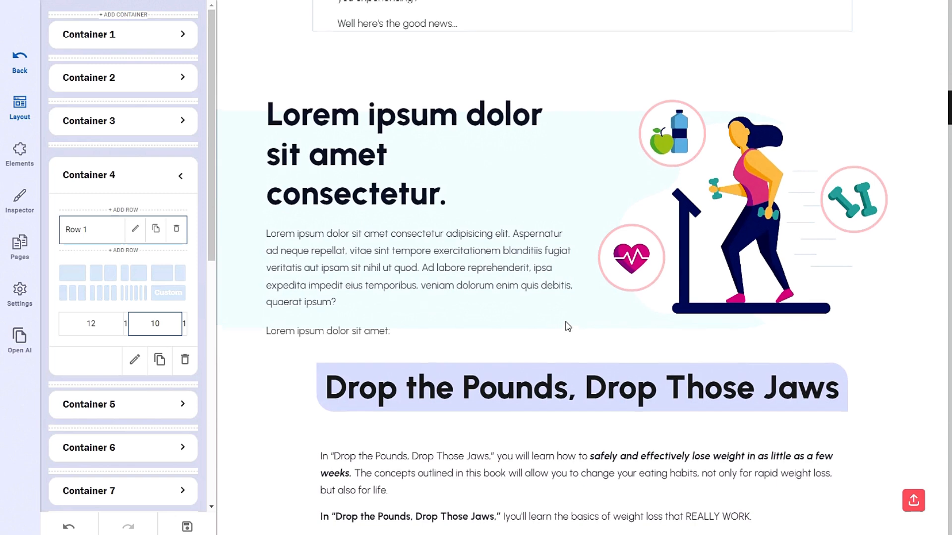
scroll(568, 327, "up", 1)
scroll(568, 327, "up", 1)
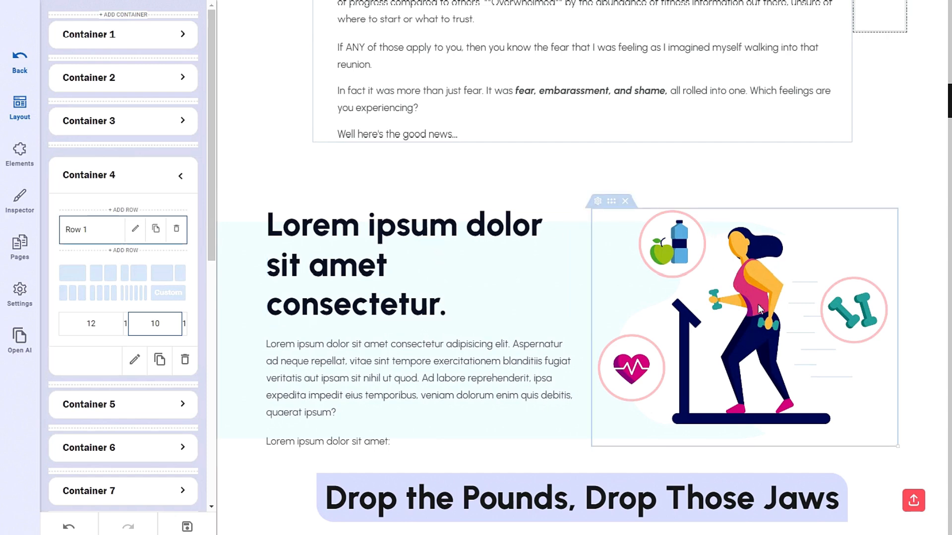
scroll(758, 304, "down", 1)
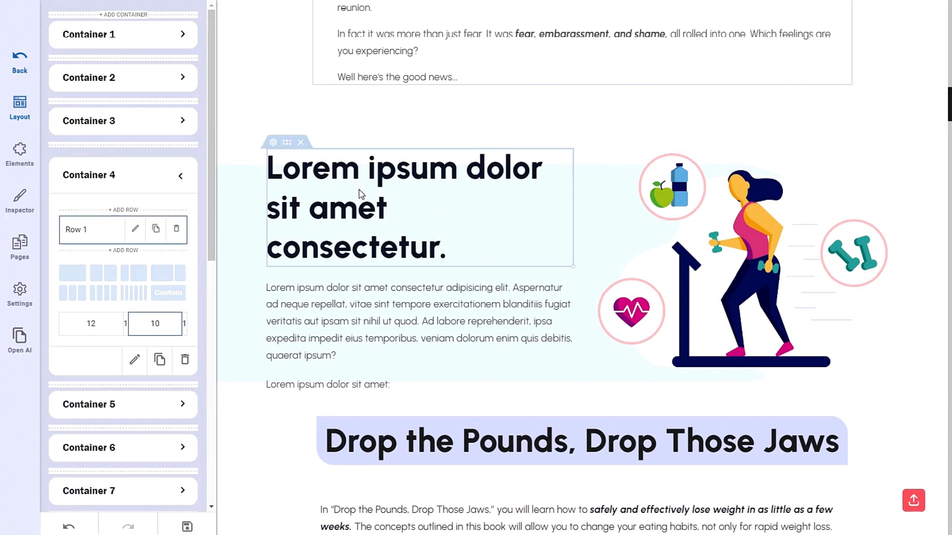
scroll(391, 337, "down", 2)
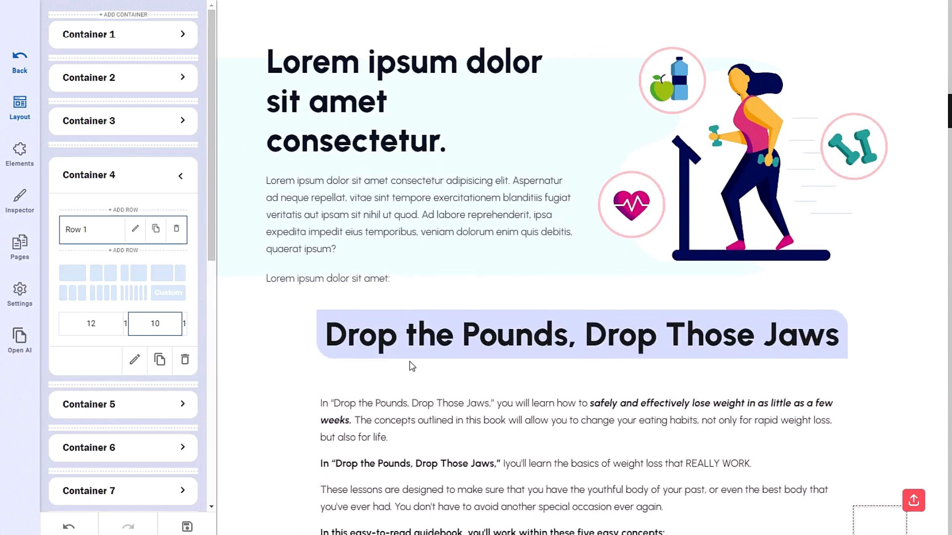
scroll(410, 363, "up", 2)
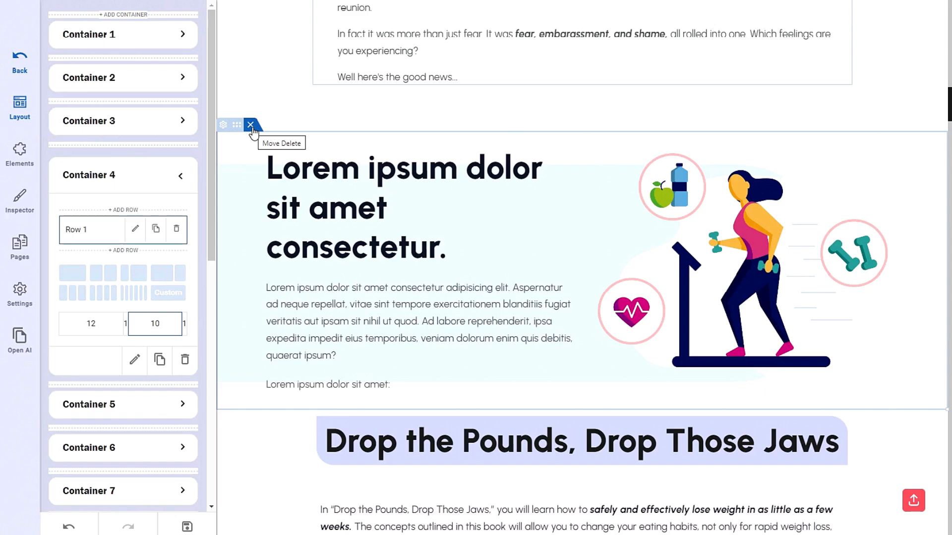
left_click(251, 126)
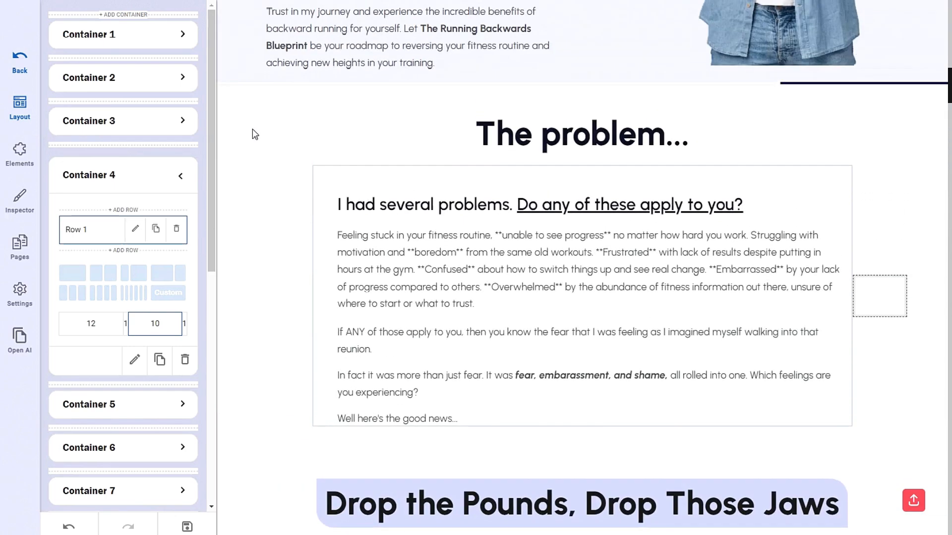
Delete the "Drop the Pounds, Drop Those Jaws" section and the "But Wait..." section below it
scroll(285, 373, "down", 1)
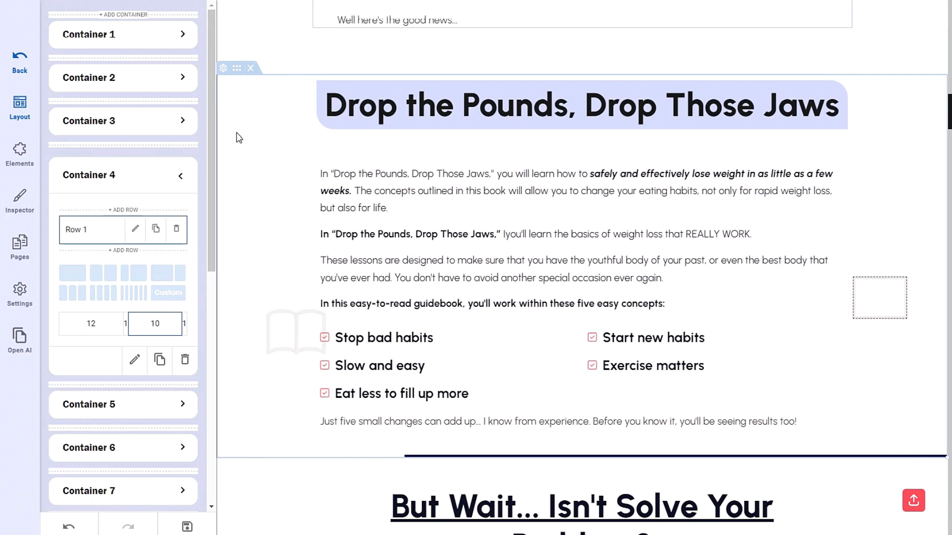
left_click(250, 69)
scroll(288, 248, "down", 5)
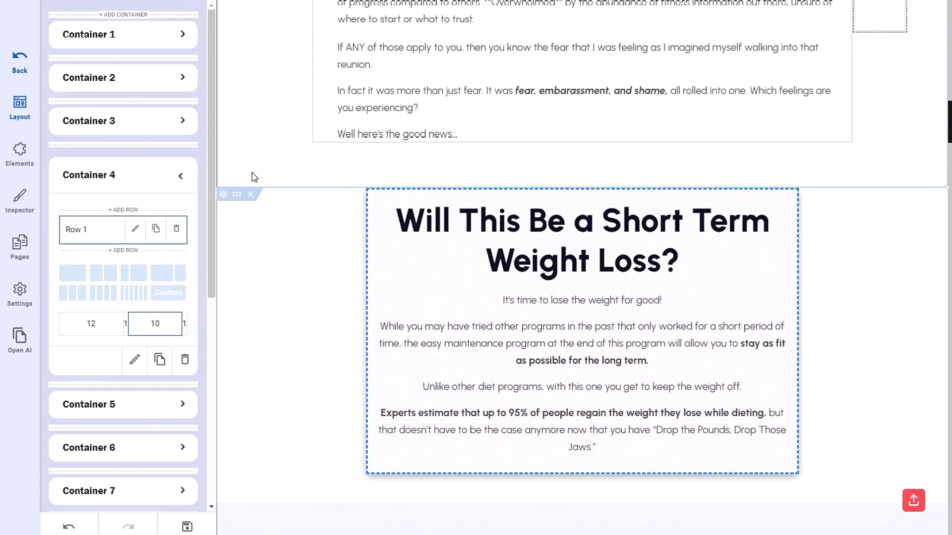
Open and close the AI content generator, and delete the "Will This Be a Short Term Weight Loss?" section
left_click(20, 339)
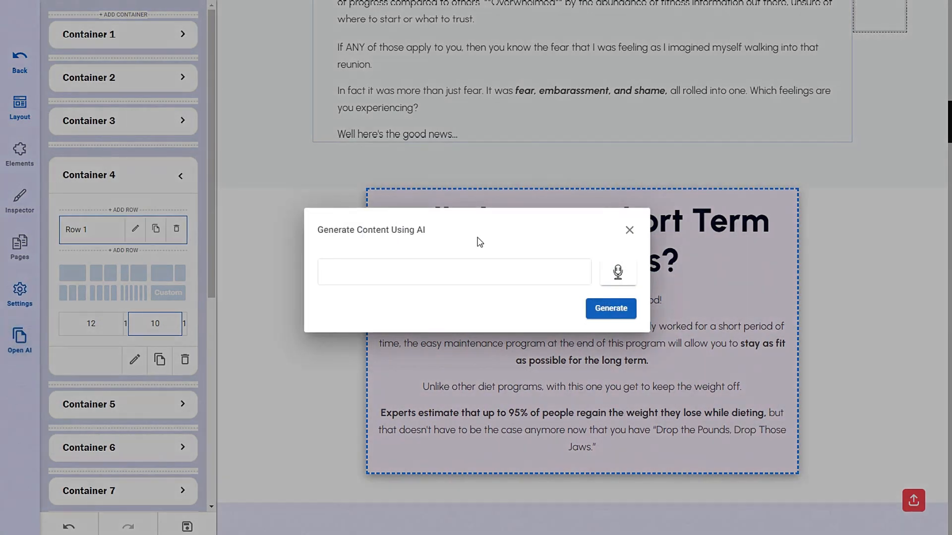
left_click(629, 230)
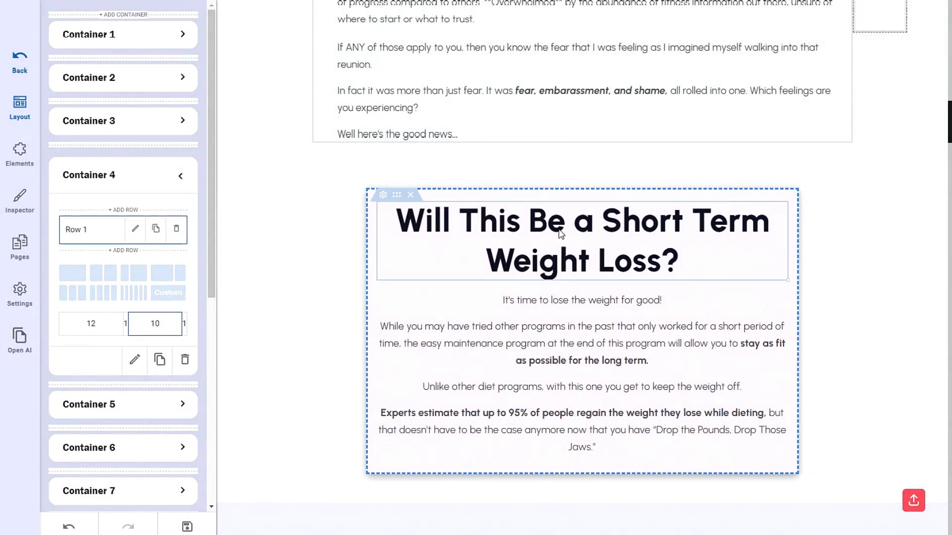
scroll(251, 187, "up", 5)
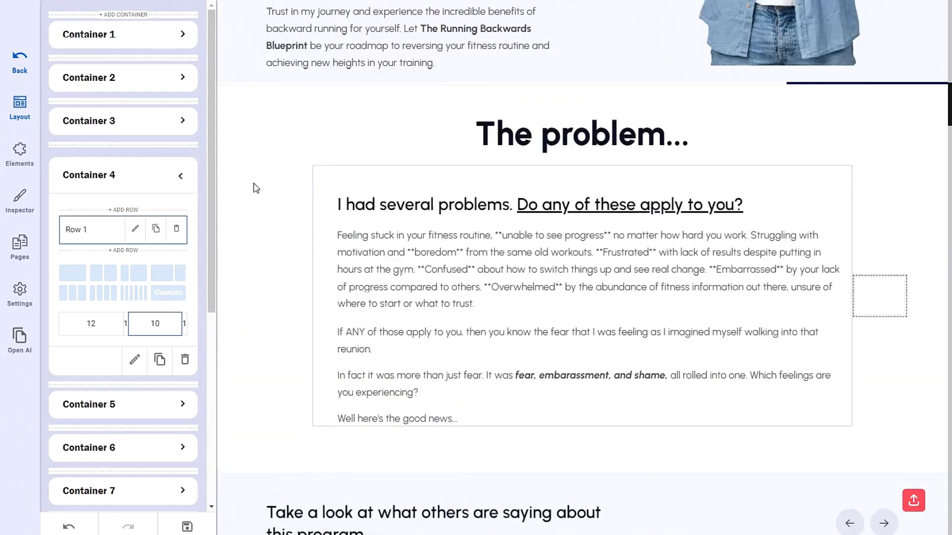
Check the customer testimonials slider below the problem section and save the edited sales page
scroll(275, 331, "down", 3)
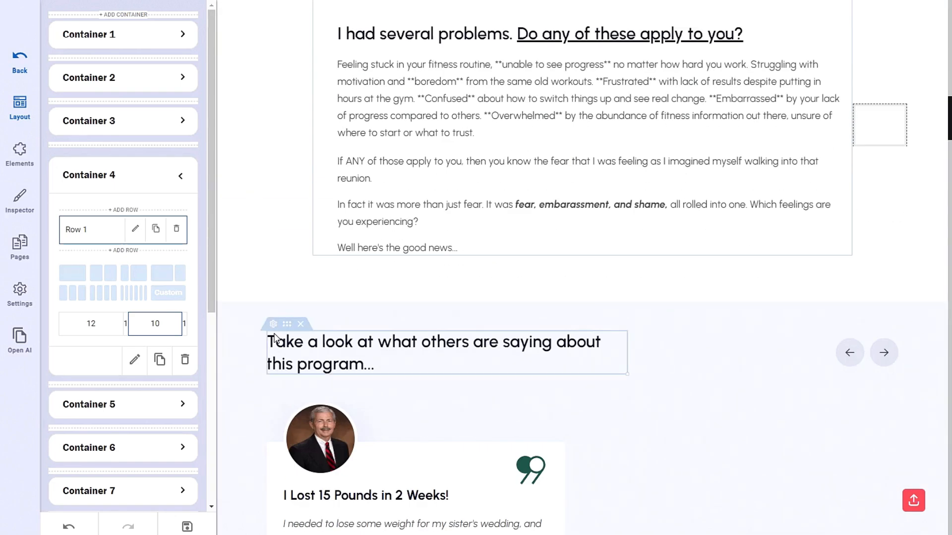
scroll(276, 342, "down", 1)
scroll(275, 342, "down", 4)
left_click(884, 68)
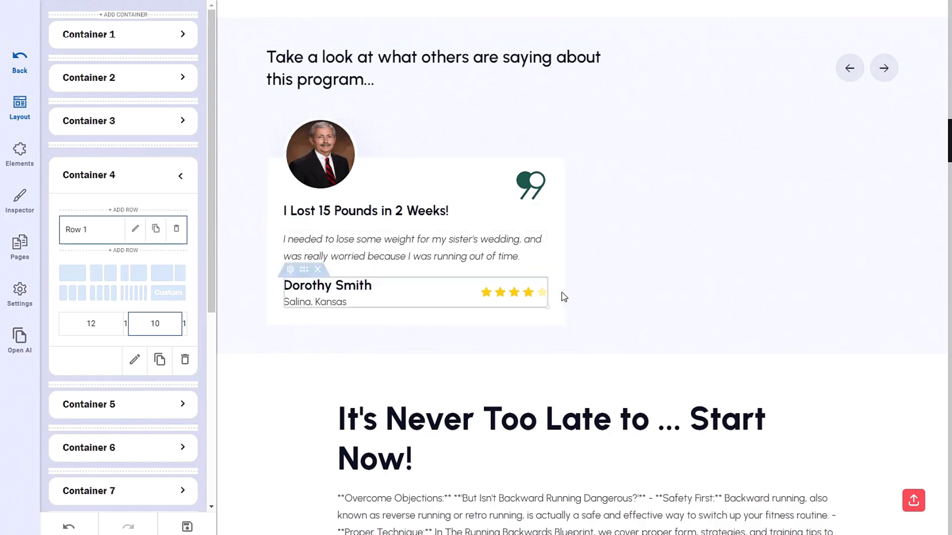
scroll(575, 294, "up", 20)
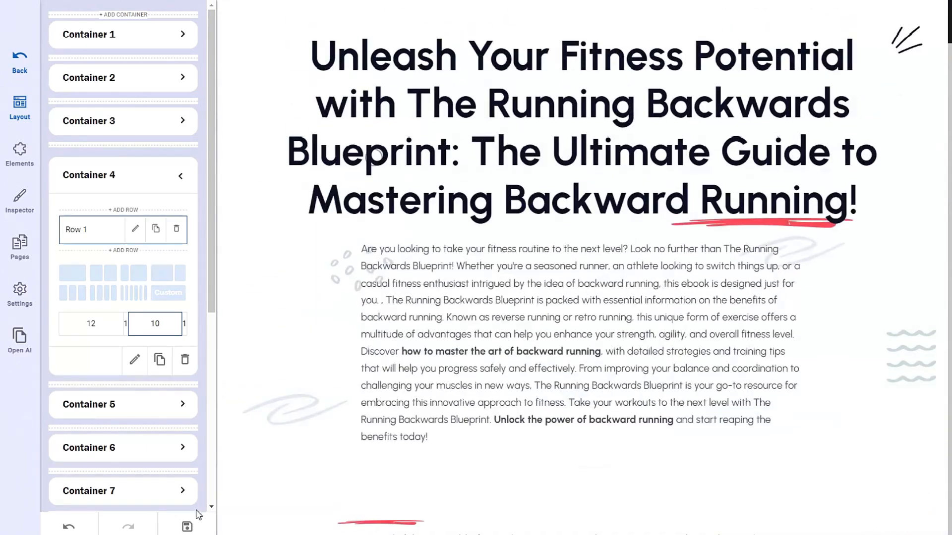
left_click(188, 529)
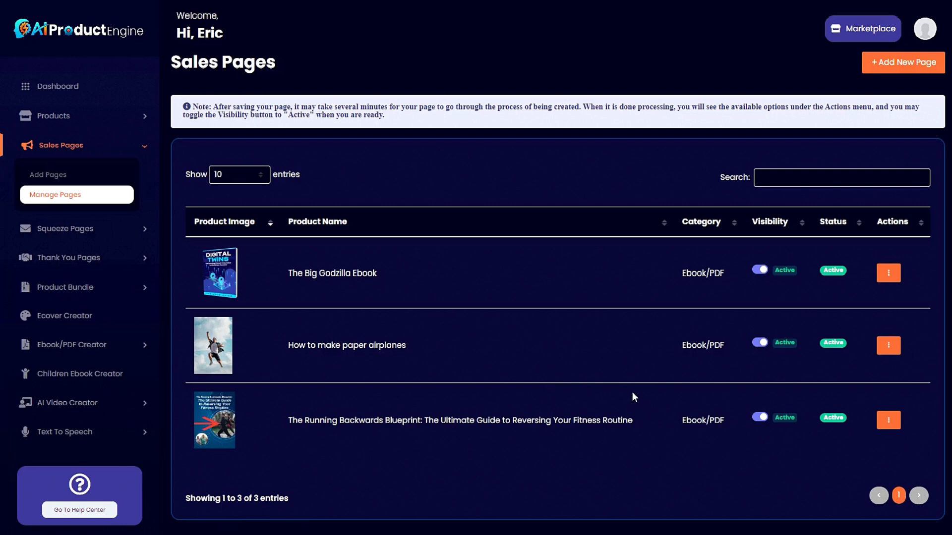
Open the sales page data of The Running Backwards Blueprint and review its Sales Page Content fields
left_click(888, 422)
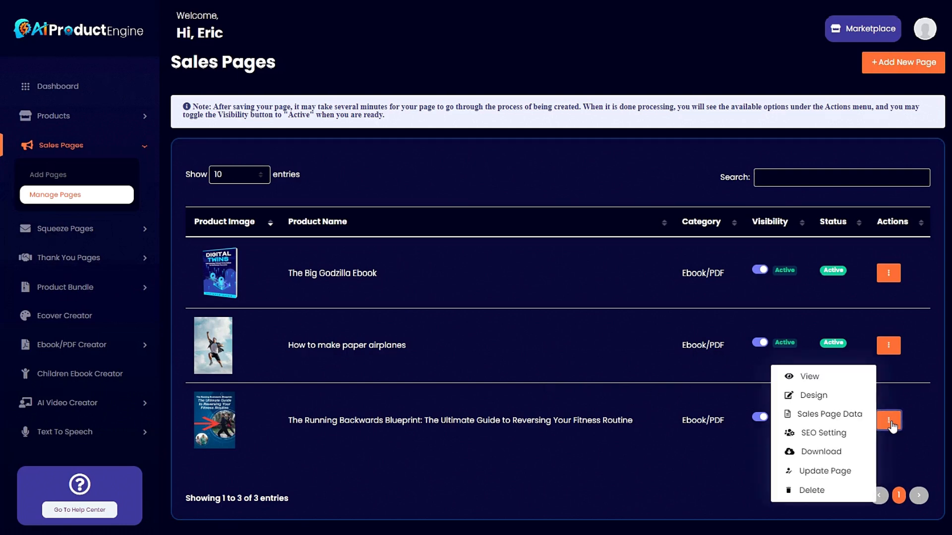
left_click(815, 423)
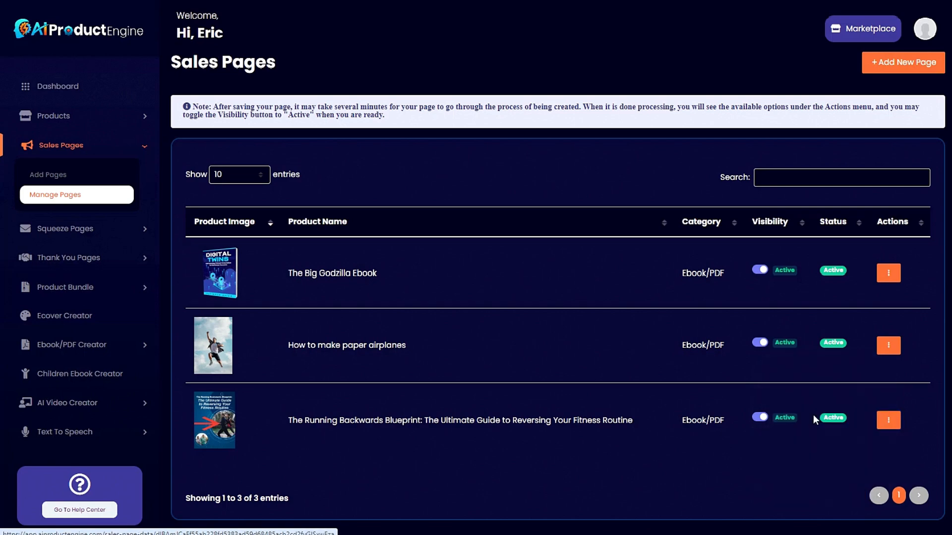
scroll(558, 297, "down", 6)
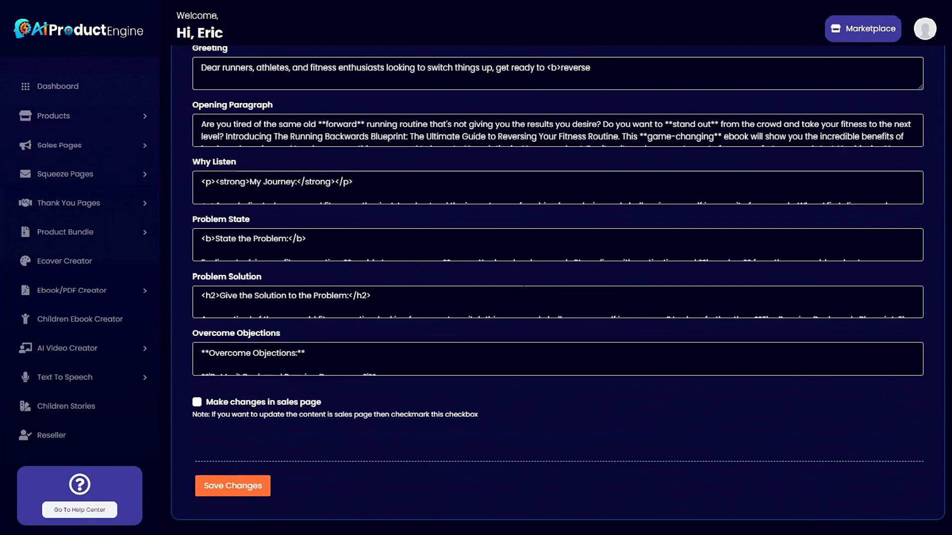
scroll(347, 302, "up", 2)
scroll(347, 303, "down", 4)
scroll(354, 359, "down", 2)
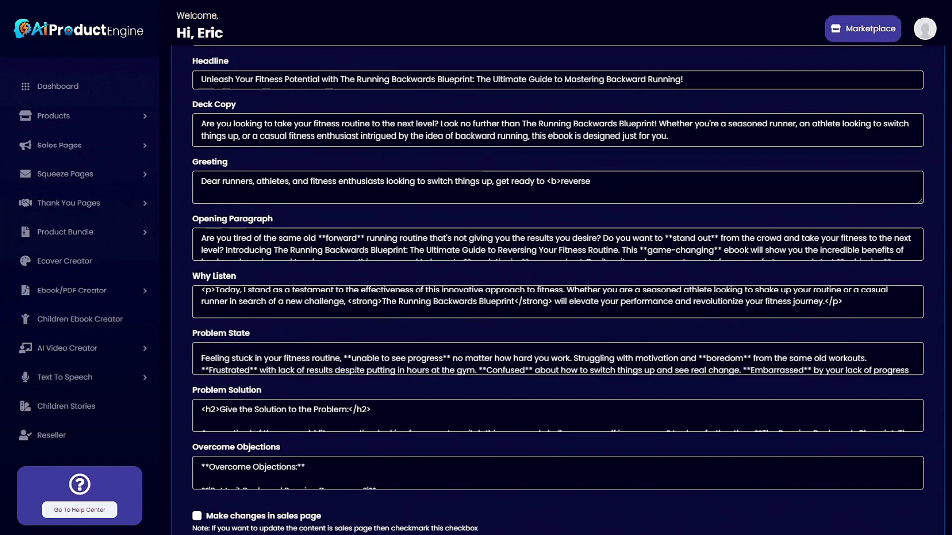
scroll(376, 389, "down", 2)
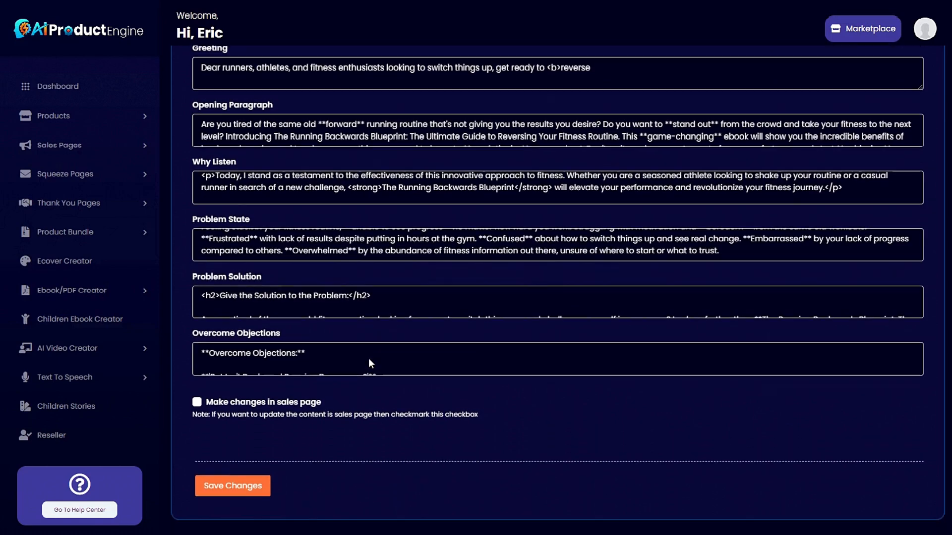
scroll(557, 297, "up", 6)
Look through the Product Offer, Testimonial and Faqs sections of the sales page details, and return to the list
left_click(461, 164)
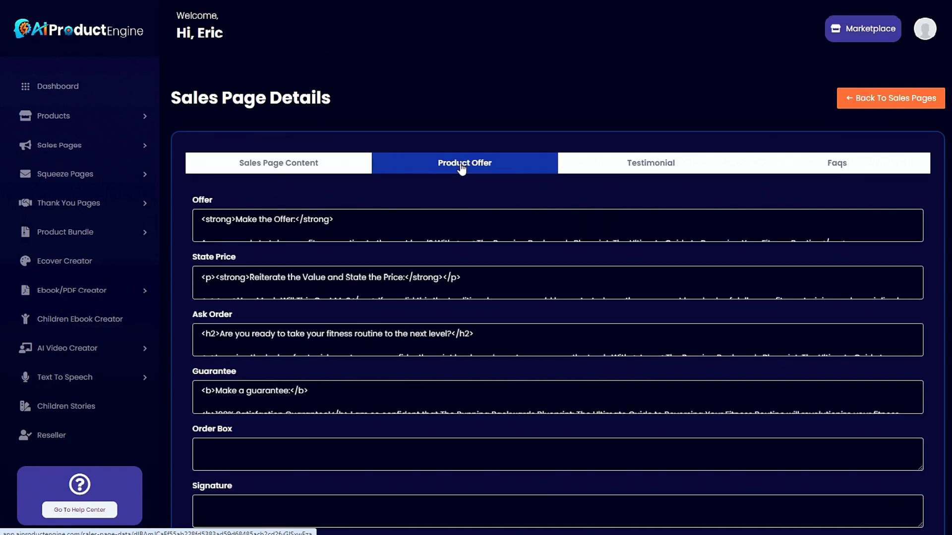
scroll(545, 342, "down", 3)
scroll(546, 342, "up", 3)
left_click(637, 164)
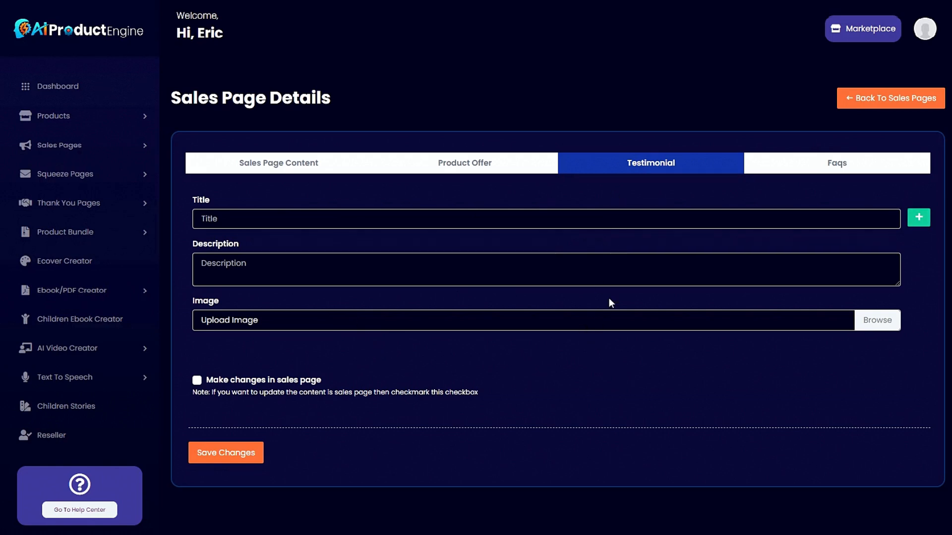
left_click(838, 166)
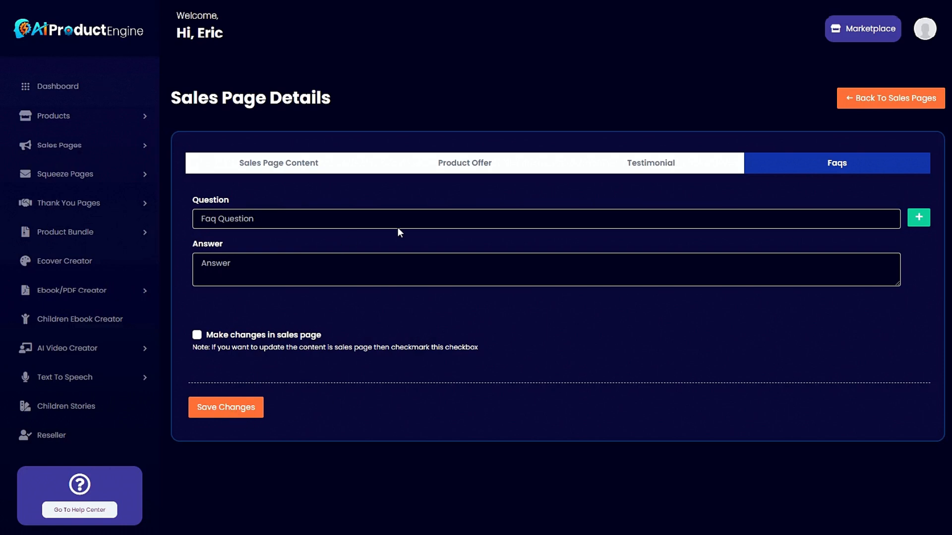
left_click(838, 106)
View the SEO settings of The Running Backwards Blueprint sales page and return to the list
left_click(888, 420)
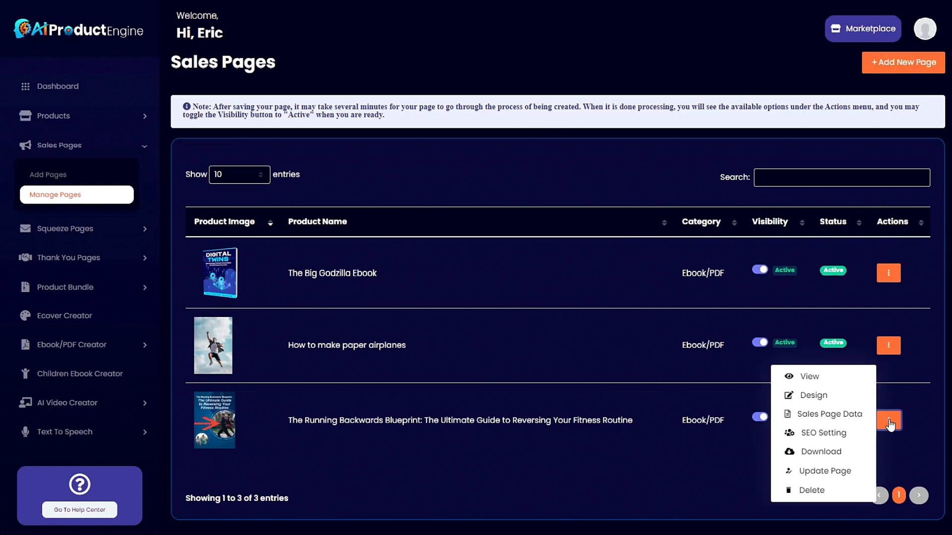
left_click(834, 434)
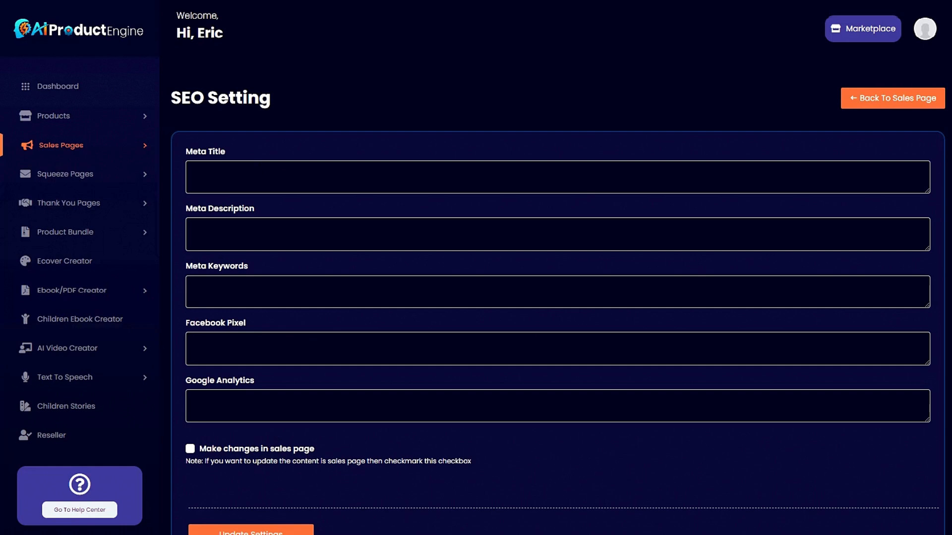
scroll(331, 205, "down", 1)
scroll(342, 210, "up", 1)
left_click(867, 98)
Download The Running Backwards Blueprint sales page from its actions in the sales pages list
left_click(888, 448)
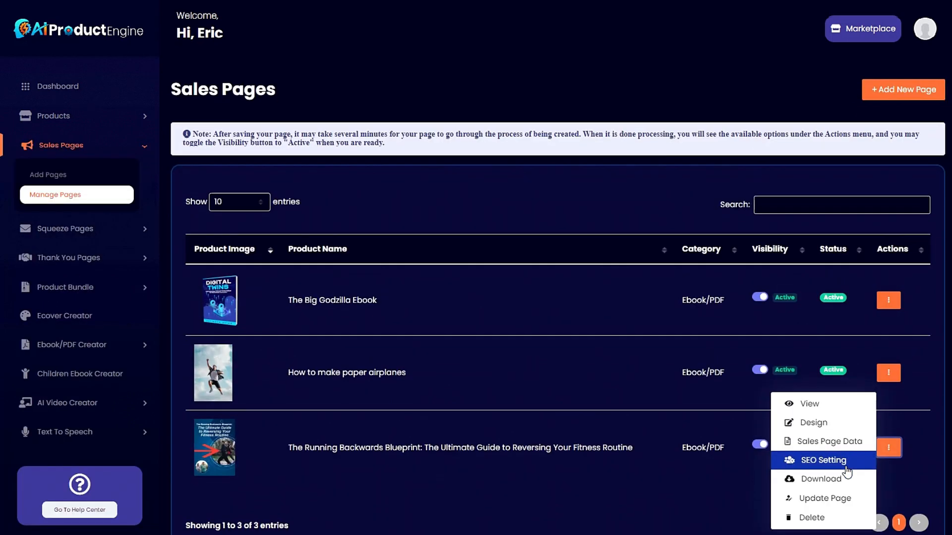
scroll(848, 474, "down", 1)
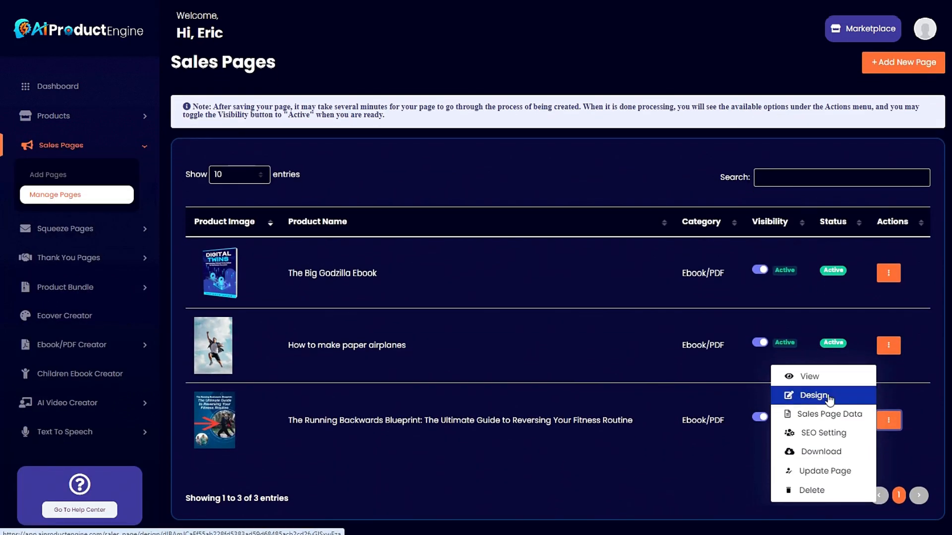
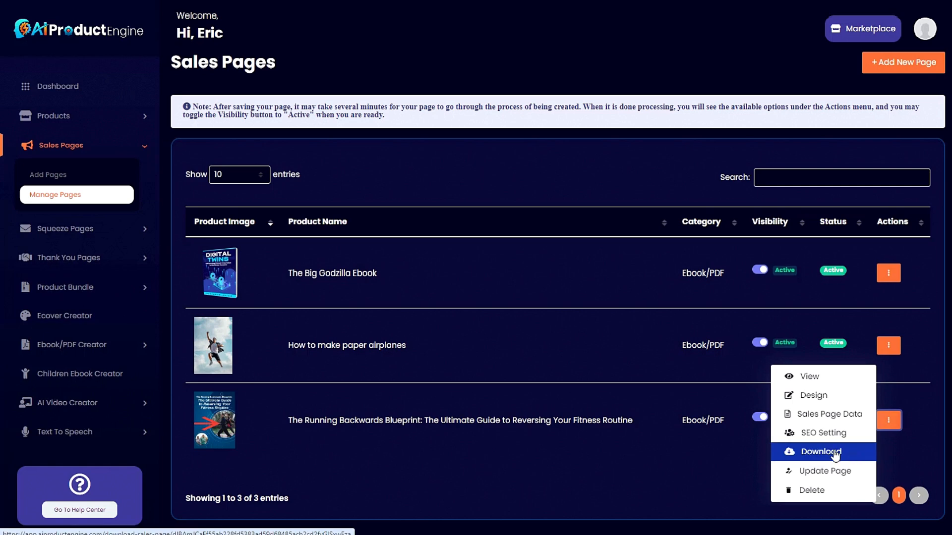
left_click(833, 451)
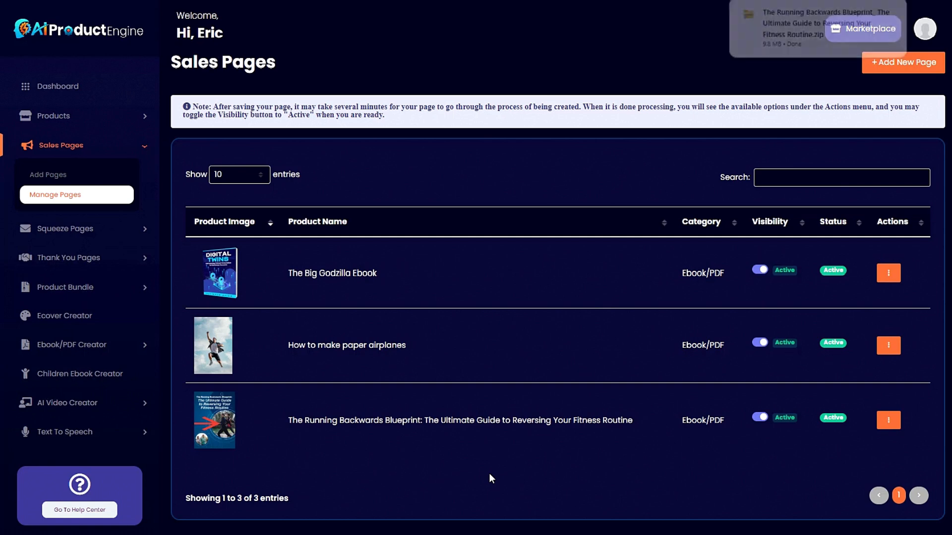
View the live sales page of The Running Backwards Blueprint from its actions in the sales pages list
left_click(888, 420)
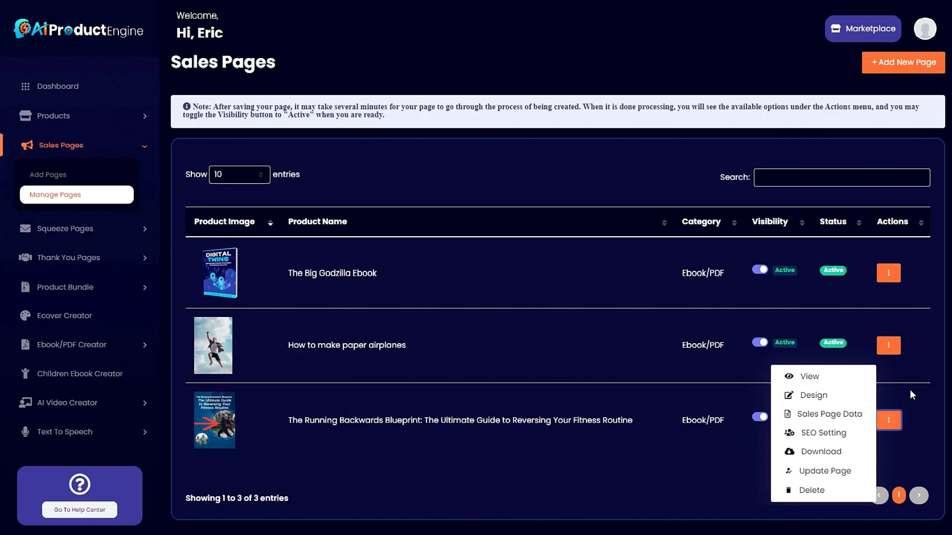
left_click(802, 378)
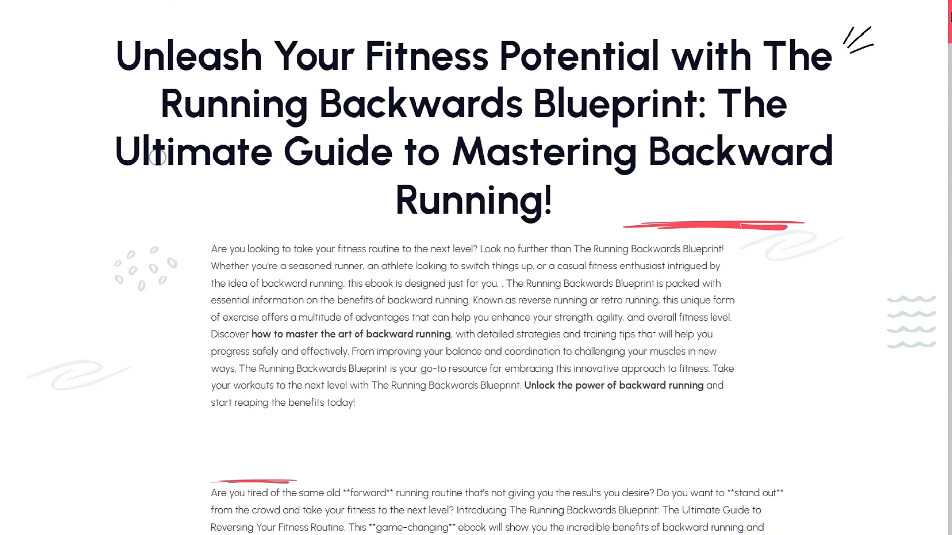
mouse_move(949, 18)
left_mouse_down()
mouse_move(948, 255)
mouse_move(934, 300)
mouse_move(947, 3)
left_mouse_up()
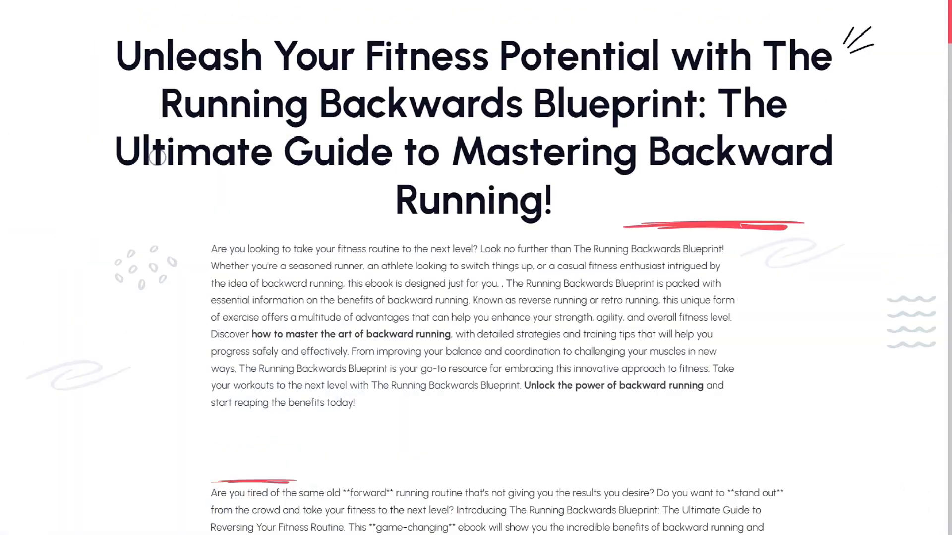
scroll(347, 199, "down", 2)
scroll(471, 129, "up", 2)
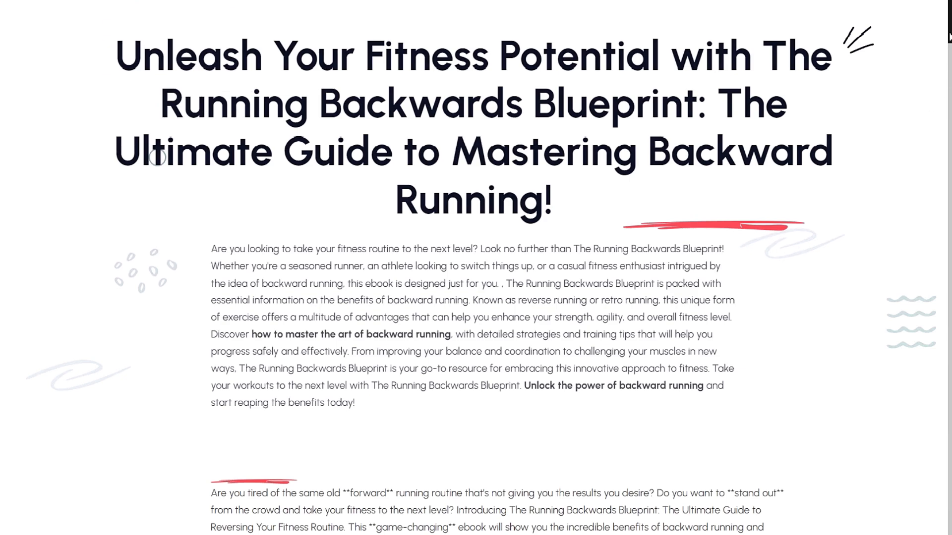
left_click_drag(950, 18, 951, 29)
scroll(524, 38, "up", 3)
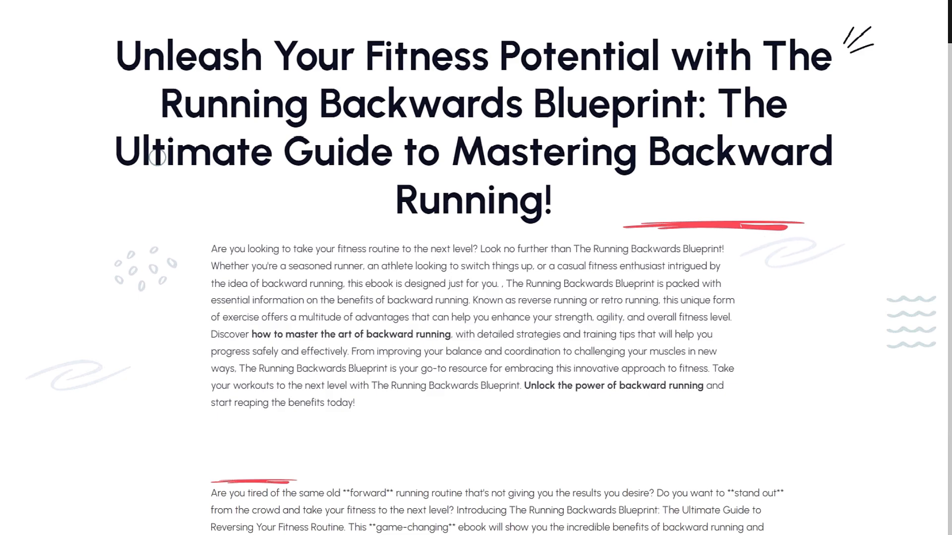
Switch to JVZoo and open the ChatGPT for Internet Marketers (PLR Special) product for editing from the Seller Dashboard
left_click(148, 1)
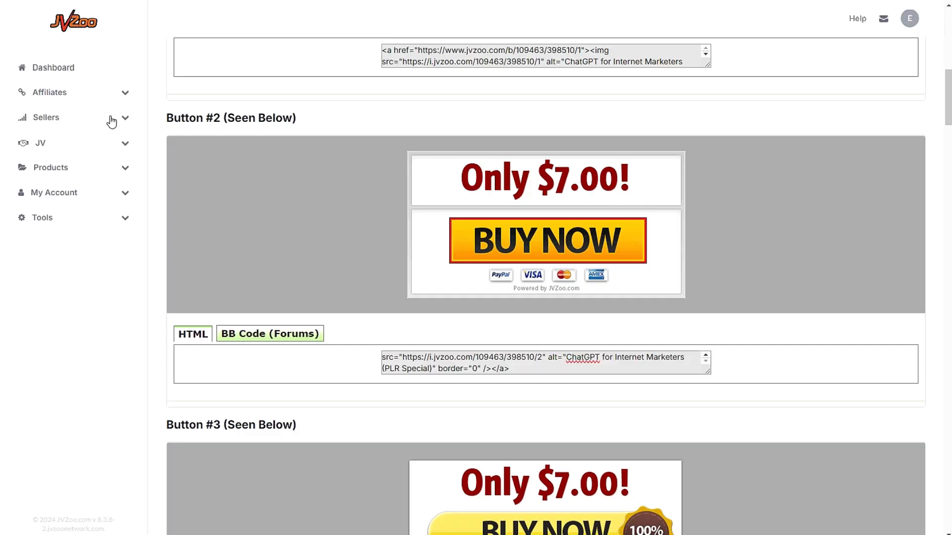
left_click(112, 119)
left_click(64, 145)
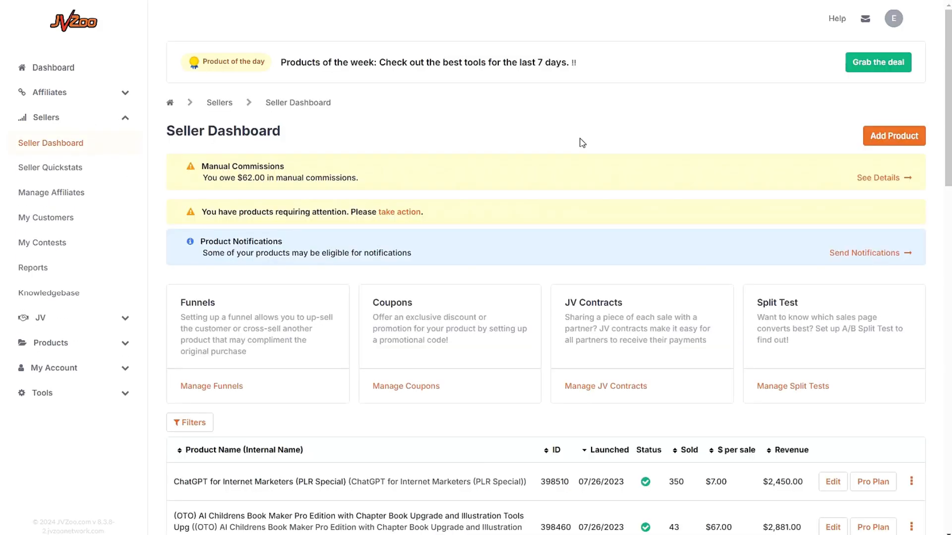
scroll(868, 337, "down", 3)
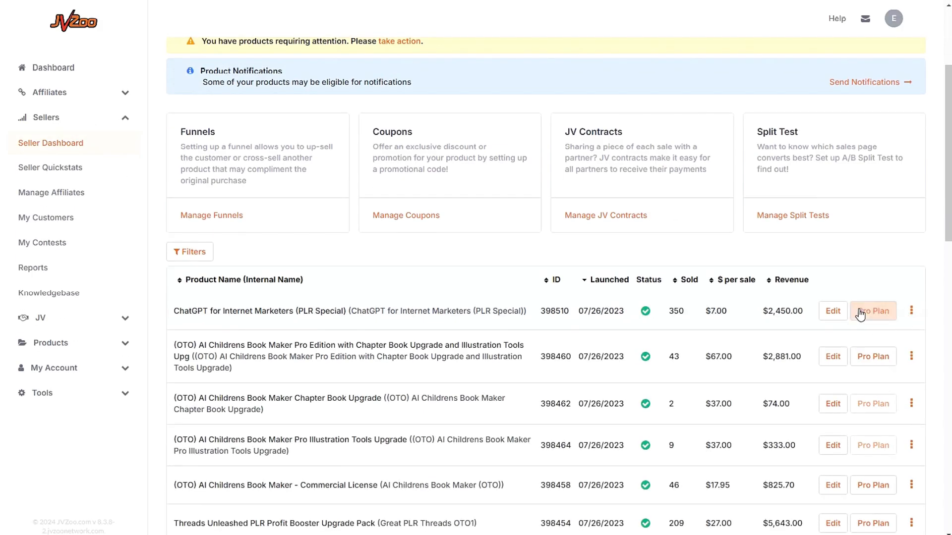
left_click(834, 313)
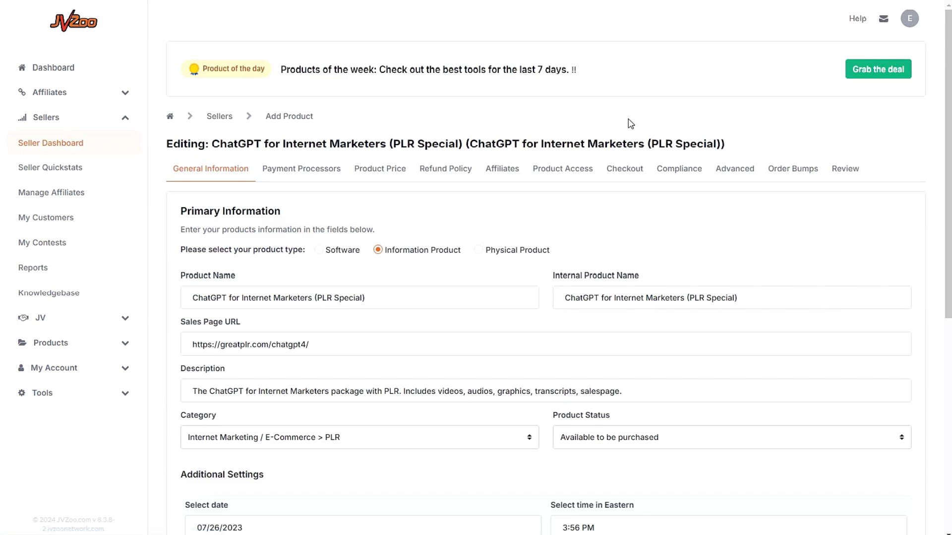
left_click_drag(327, 344, 159, 350)
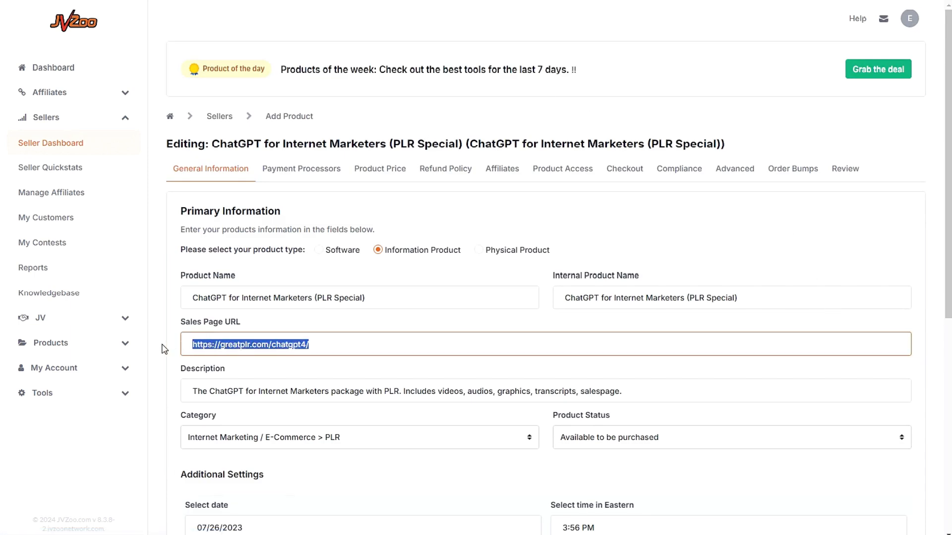
type("https://app.aiproductengine.com/live/pages/the-running-backwards-blueprint-the-ultimate-guide-to-reversing-your-fitness-routine")
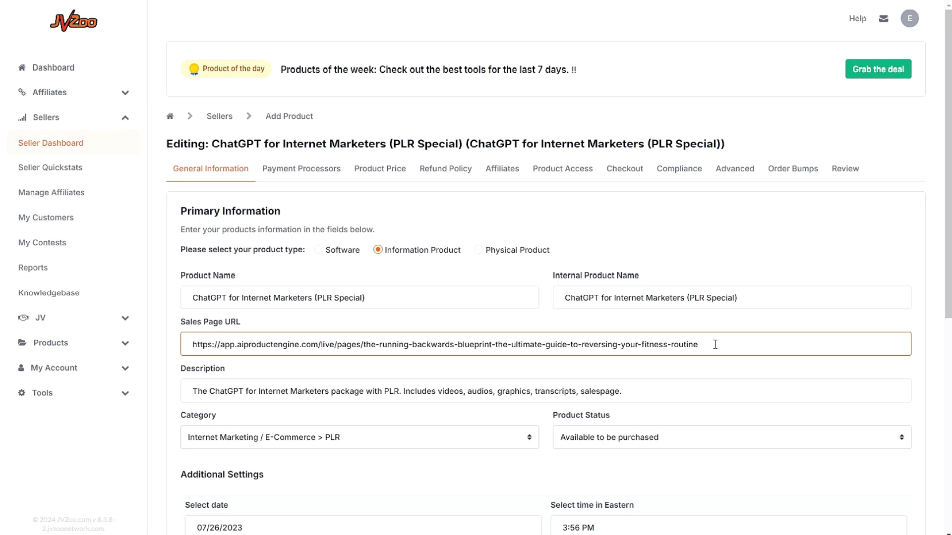
left_click_drag(715, 344, 161, 382)
left_click_drag(193, 345, 779, 347)
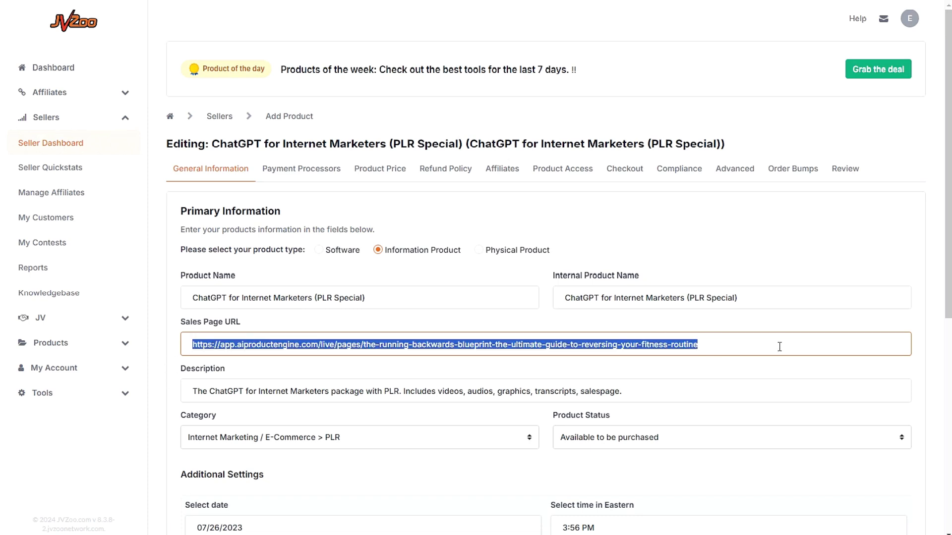
left_click(804, 244)
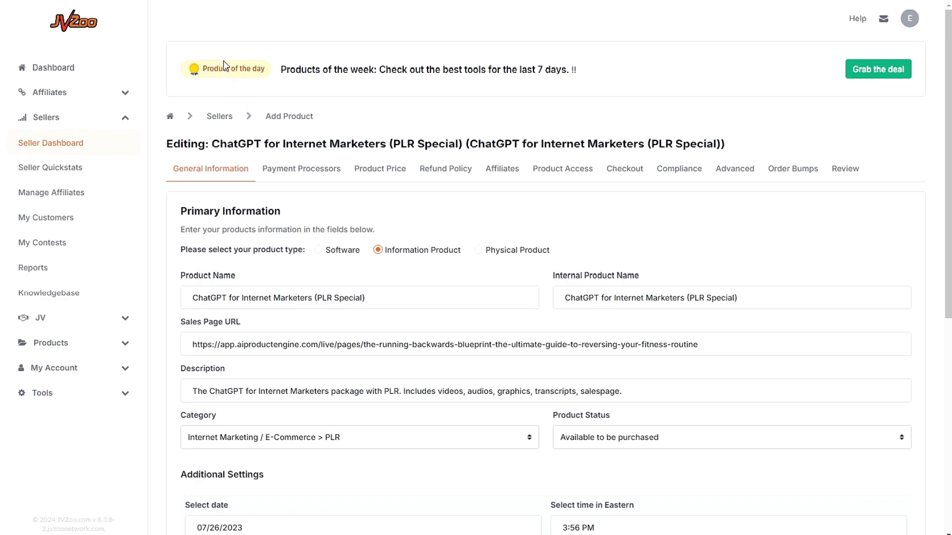
Switch back to AiProductEngine and copy the product URL of The Running Backwards Blueprint from the managed products list
left_click(213, 1)
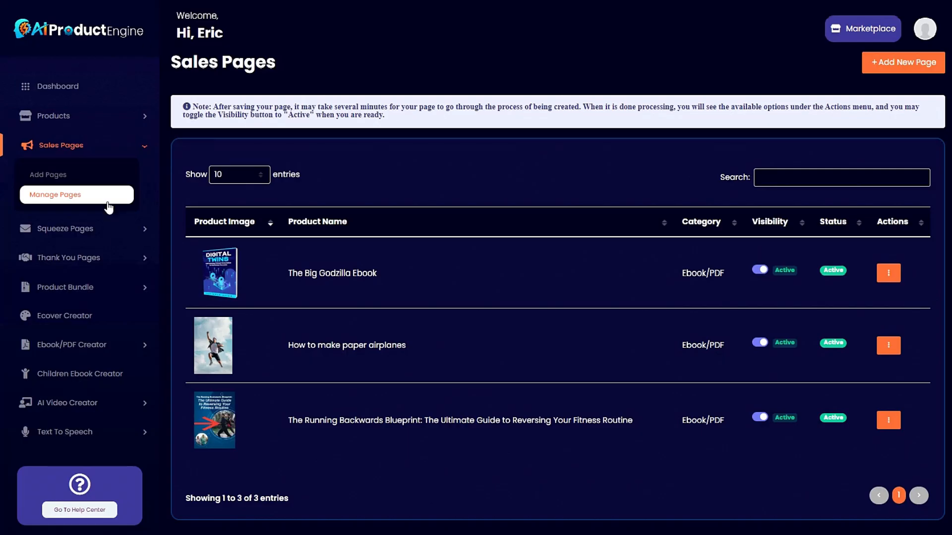
left_click(142, 120)
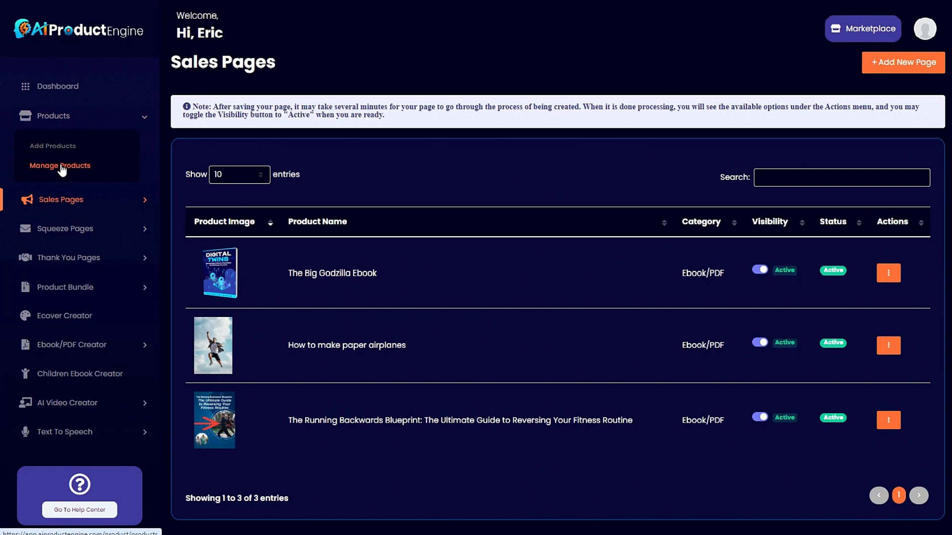
left_click(61, 167)
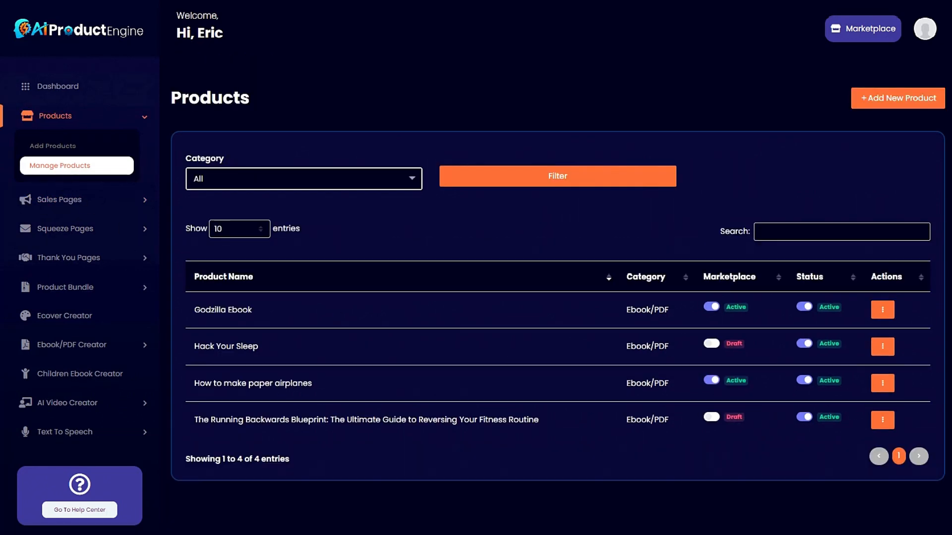
left_click_drag(197, 420, 555, 426)
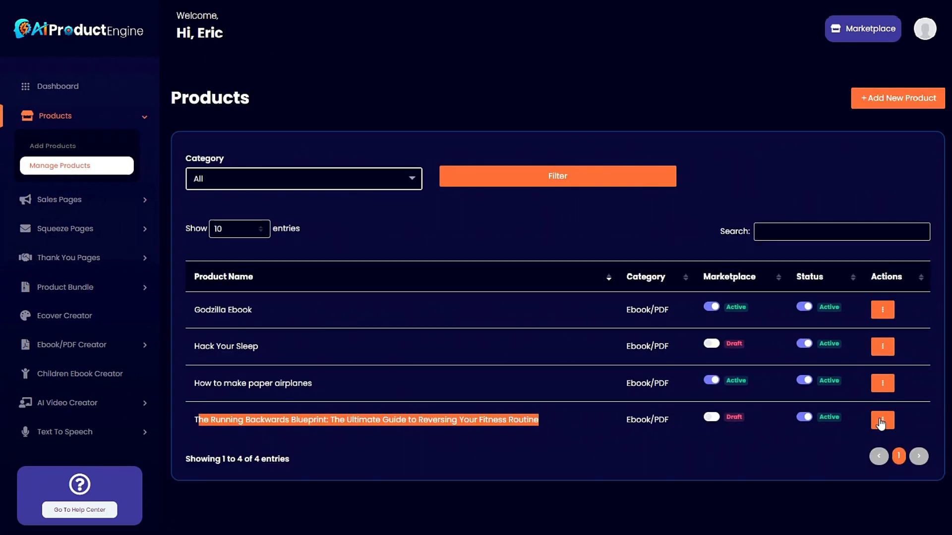
left_click(881, 422)
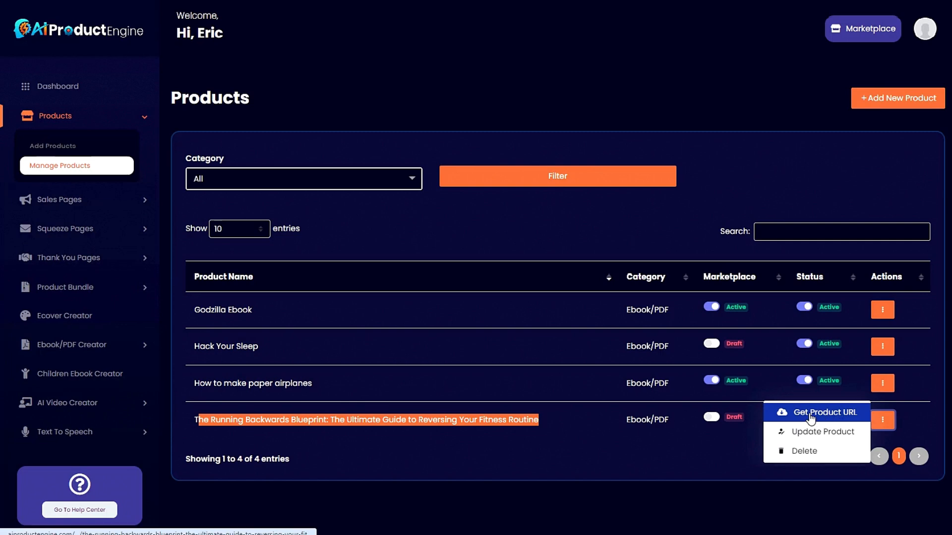
left_click(809, 415)
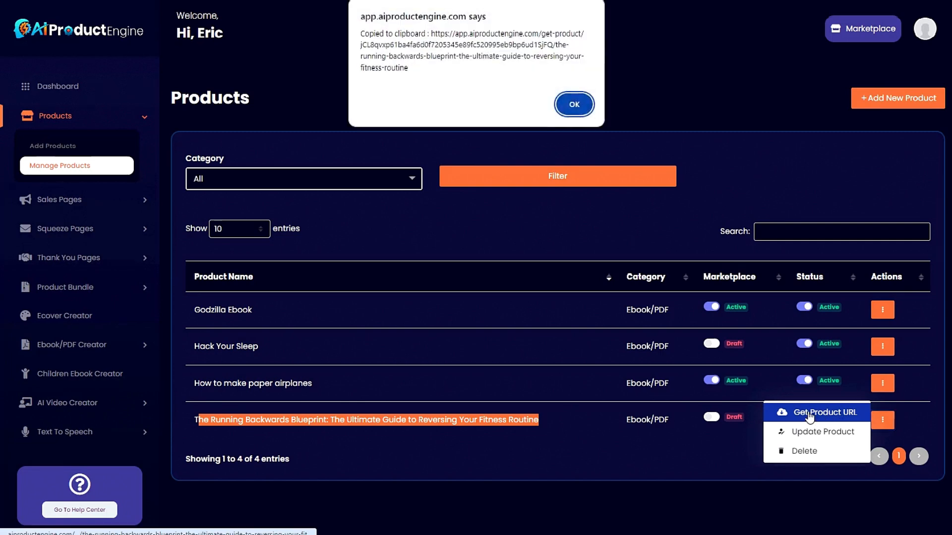
left_click(573, 105)
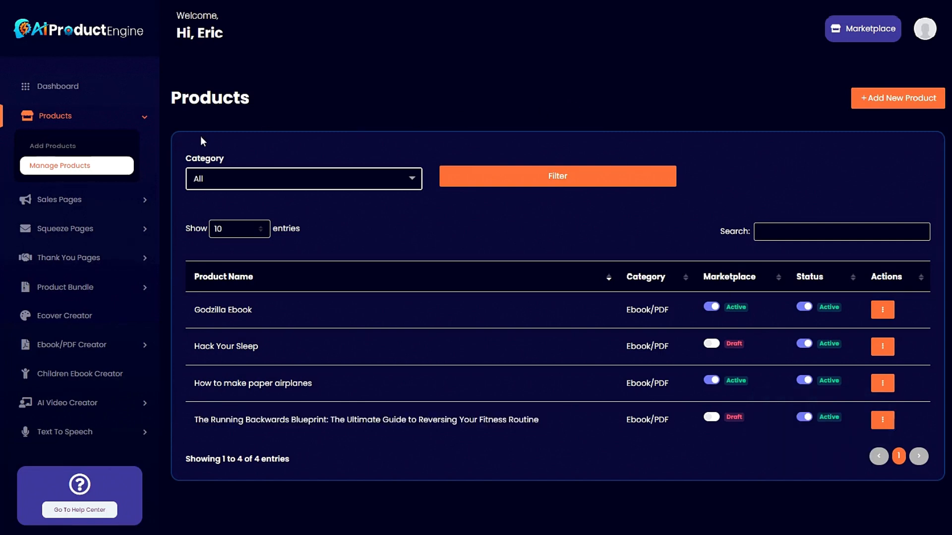
Add a thank you page for The Running Backwards Blueprint sales page, using the copied product URL as Delivery URL, and save it
left_click(140, 258)
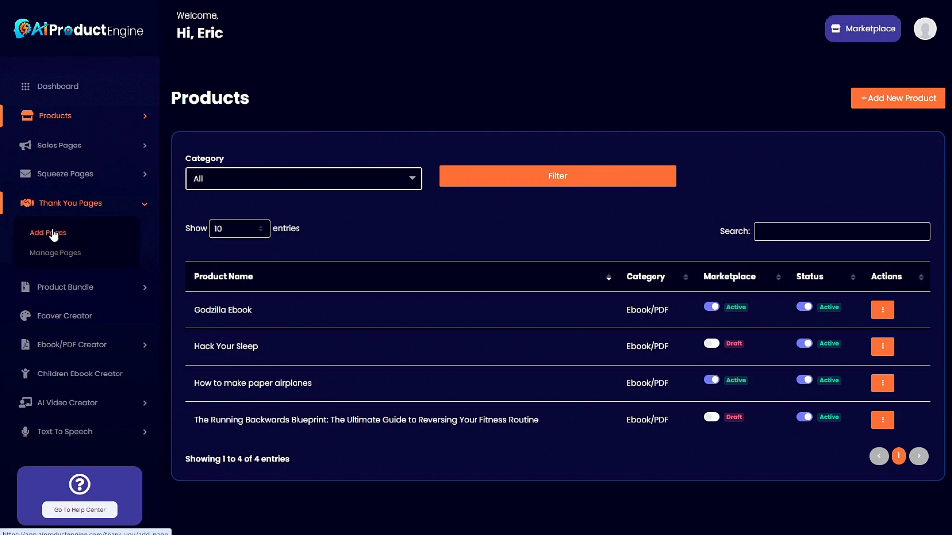
left_click(53, 233)
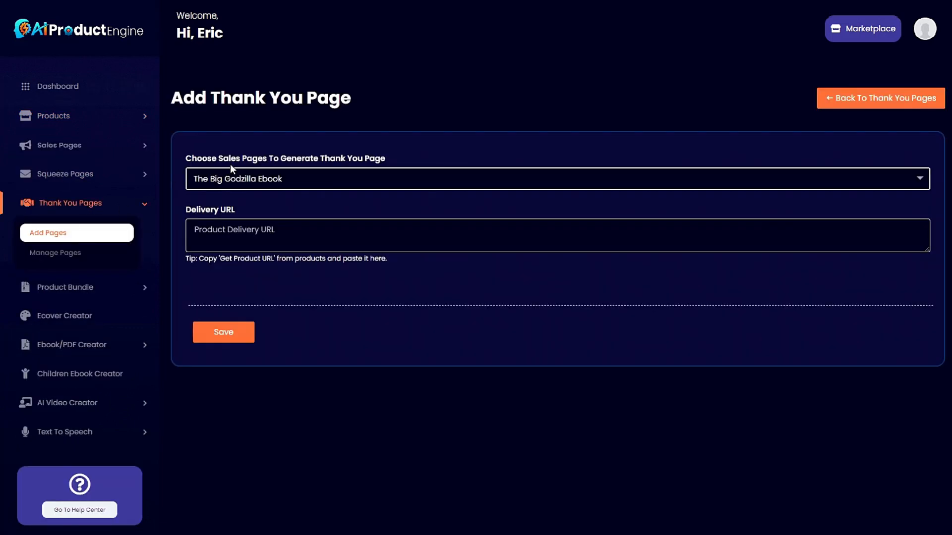
left_click(341, 181)
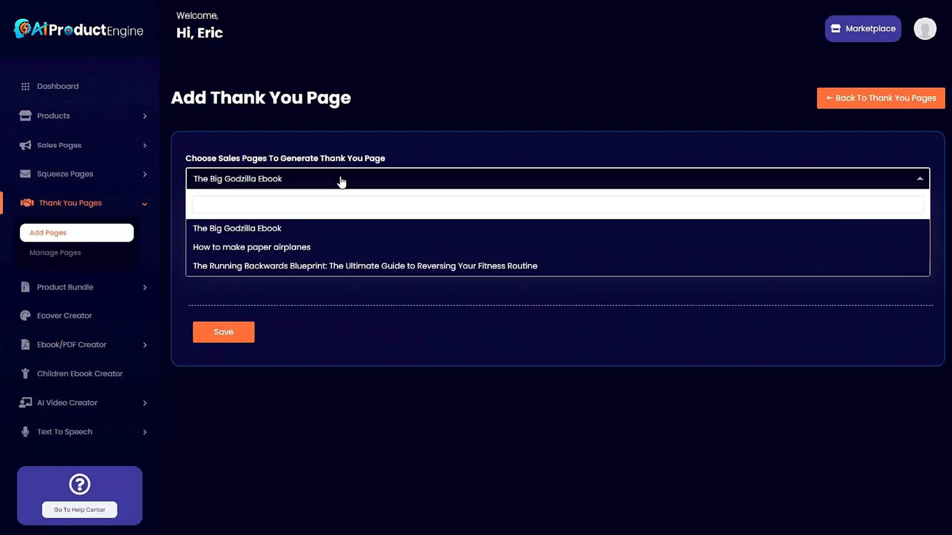
left_click(314, 267)
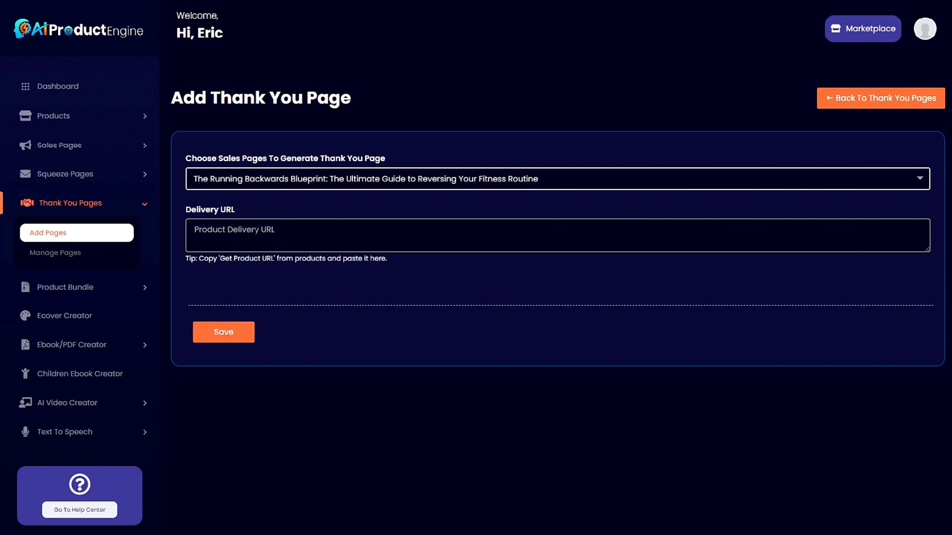
key("ctrl+v")
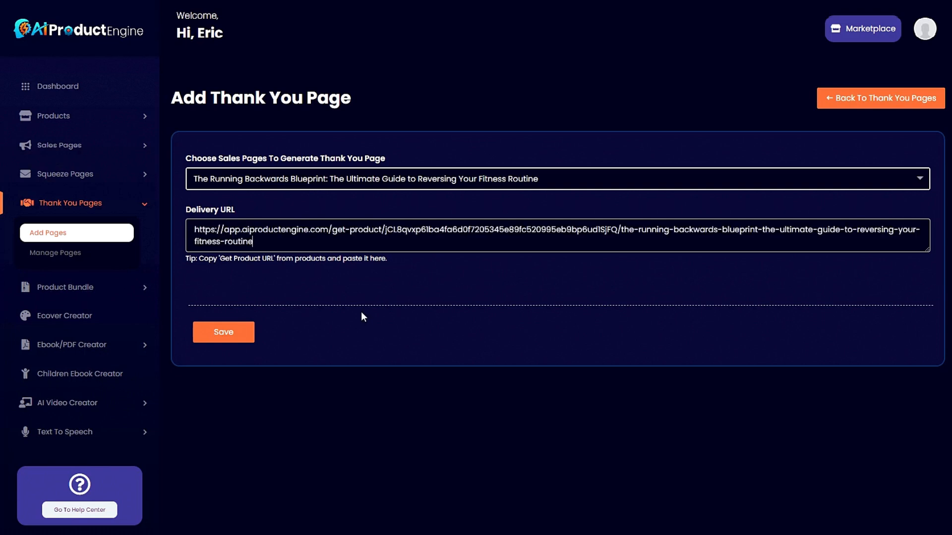
left_click(226, 334)
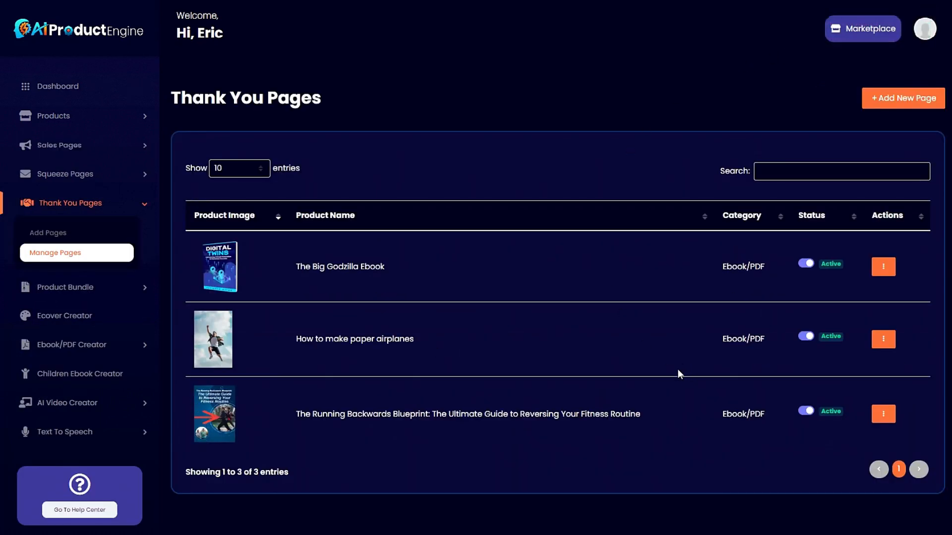
Open The Running Backwards Blueprint thank you page in the design editor and look through its download sections
left_click(892, 417)
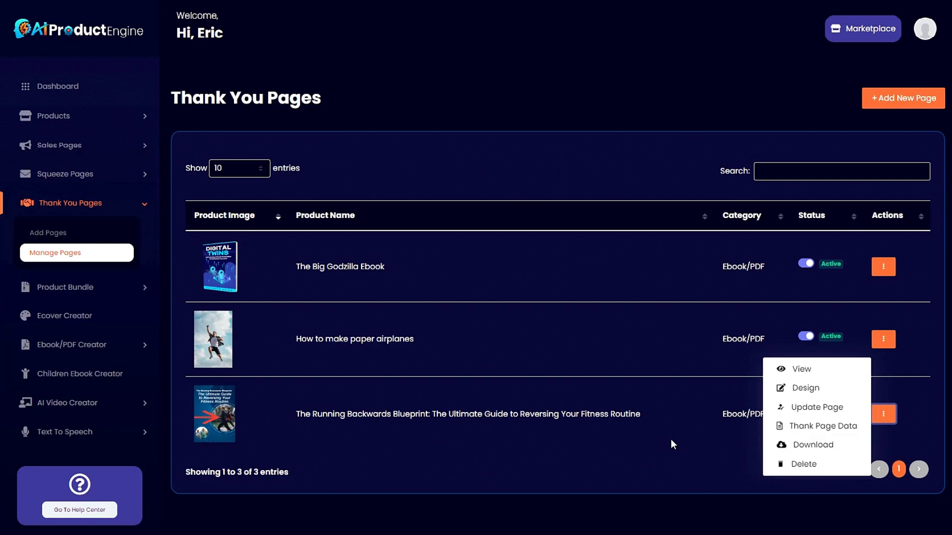
left_click(799, 389)
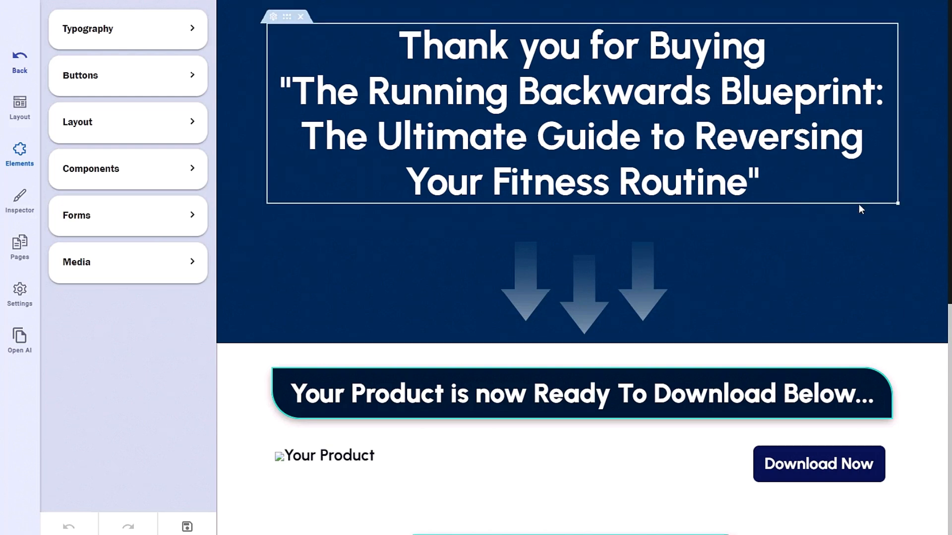
scroll(846, 237, "down", 2)
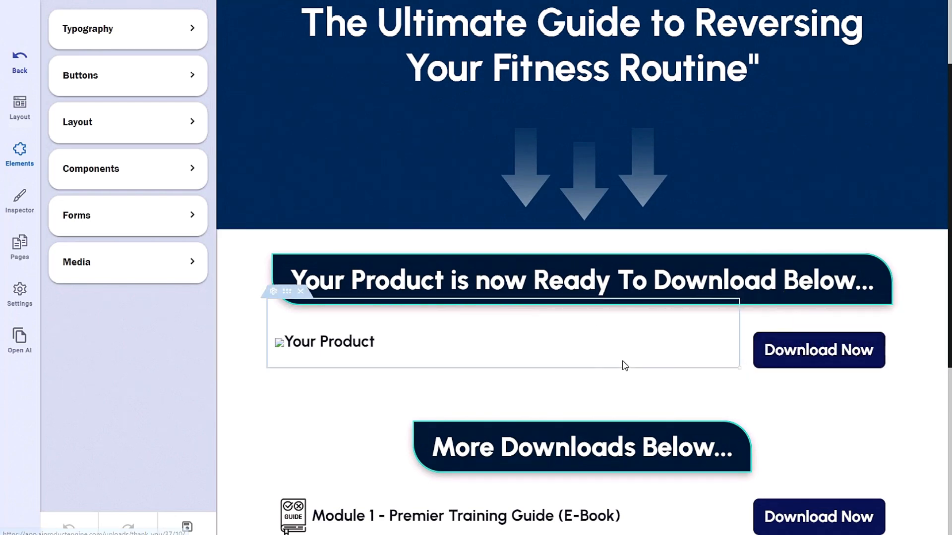
scroll(624, 366, "down", 5)
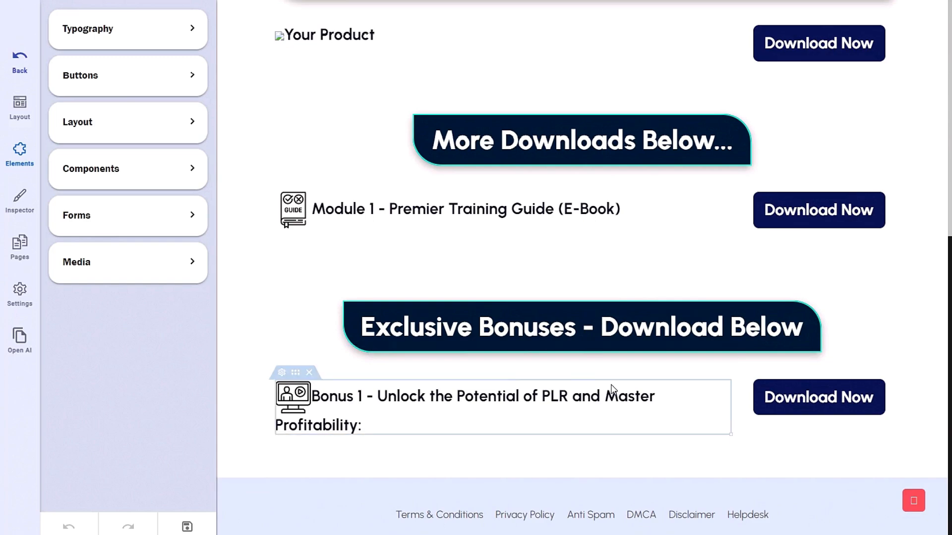
Delete the "More Downloads Below..." and "Exclusive Bonuses - Download Below" sections from the thank you page
scroll(613, 389, "up", 4)
scroll(803, 356, "down", 3)
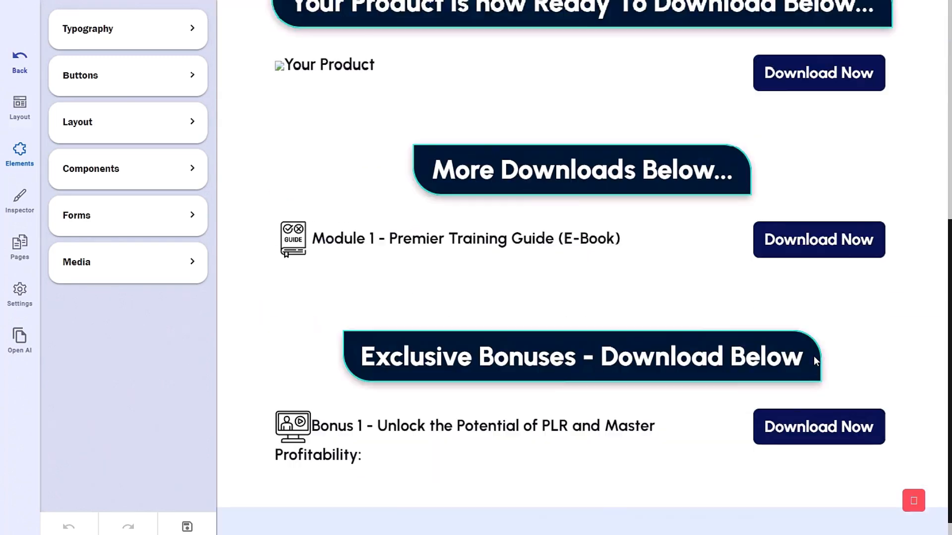
scroll(803, 367, "down", 1)
scroll(790, 375, "up", 3)
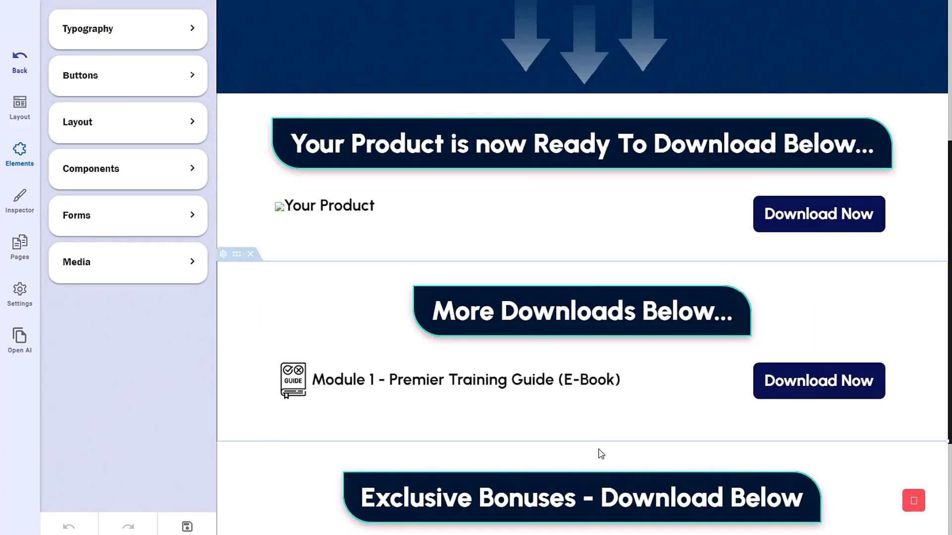
scroll(601, 454, "down", 3)
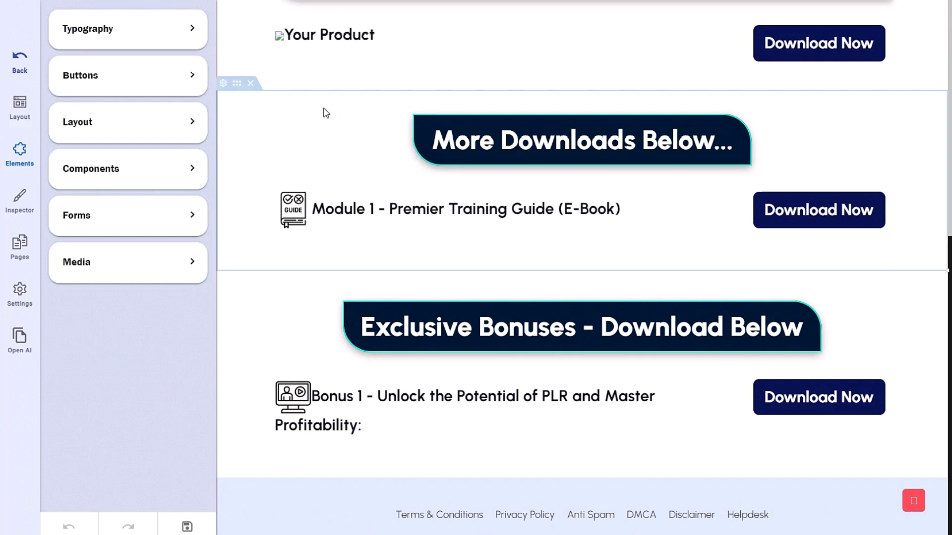
left_click(252, 84)
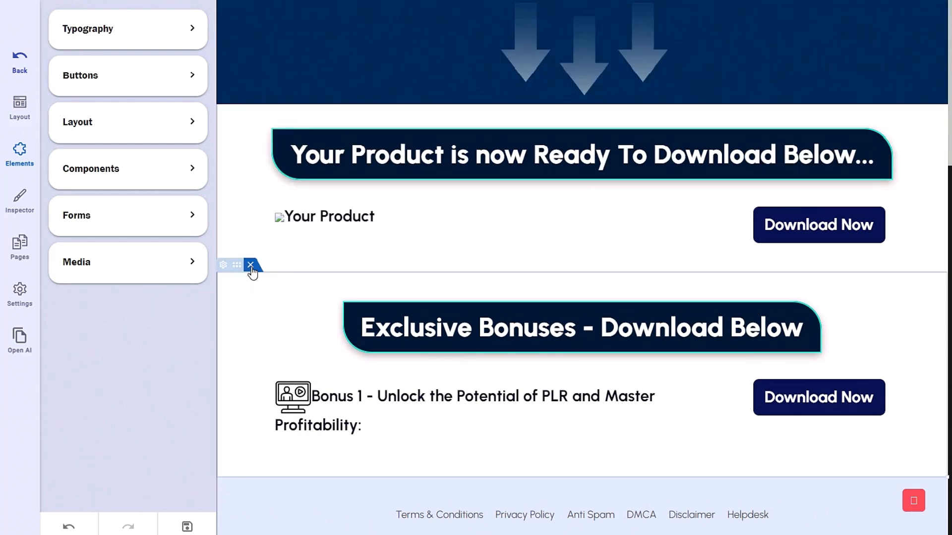
left_click(251, 265)
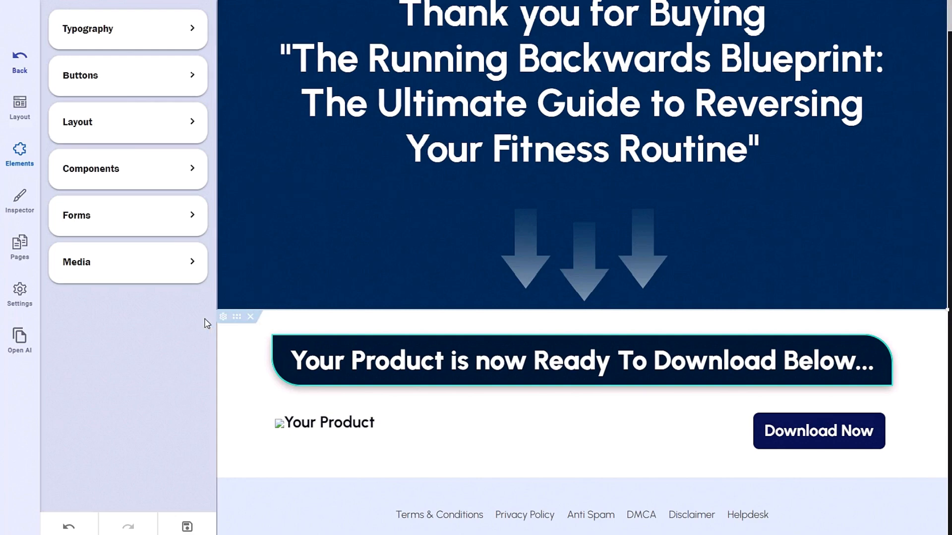
Save the edited thank you page and return to the list of managed thank you pages
key("ctrl+s")
left_click(20, 62)
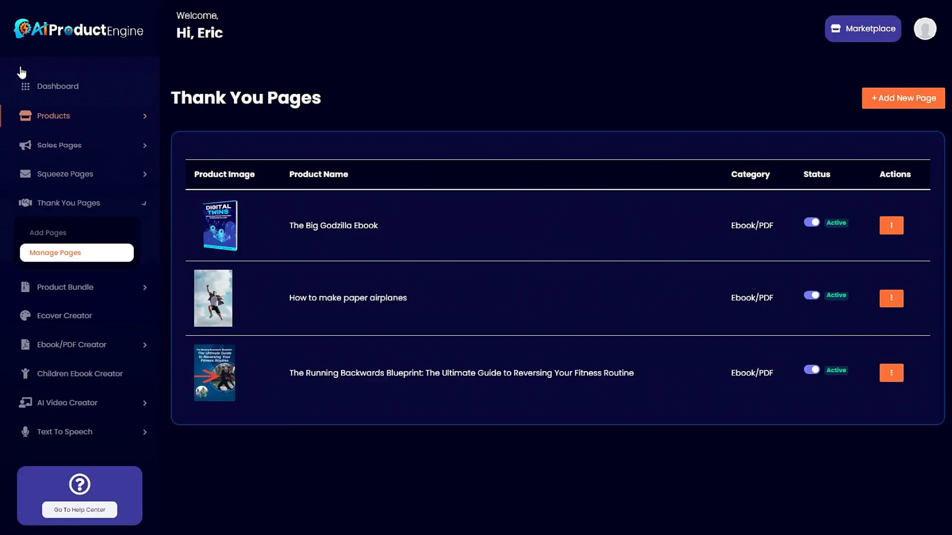
View the live thank you page of The Running Backwards Blueprint and check its heading and product download section
left_click(883, 414)
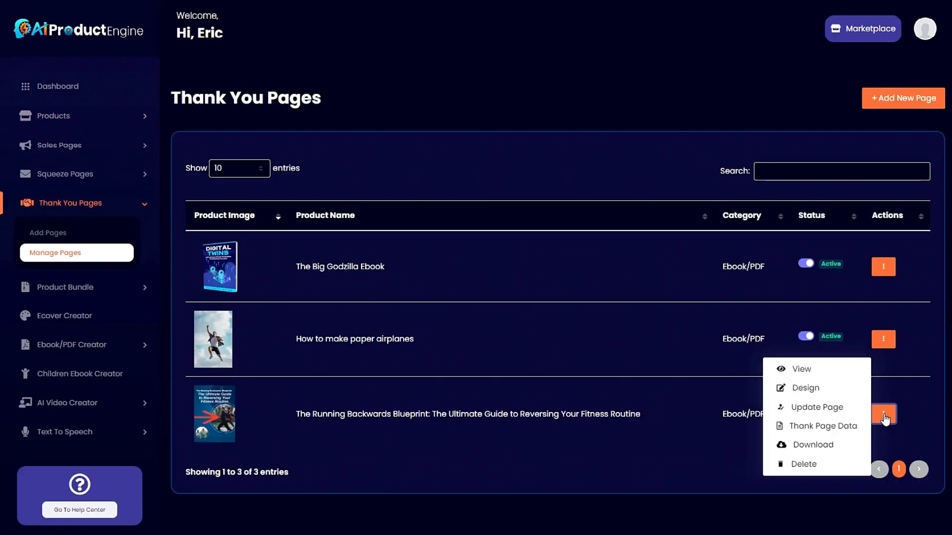
left_click(805, 370)
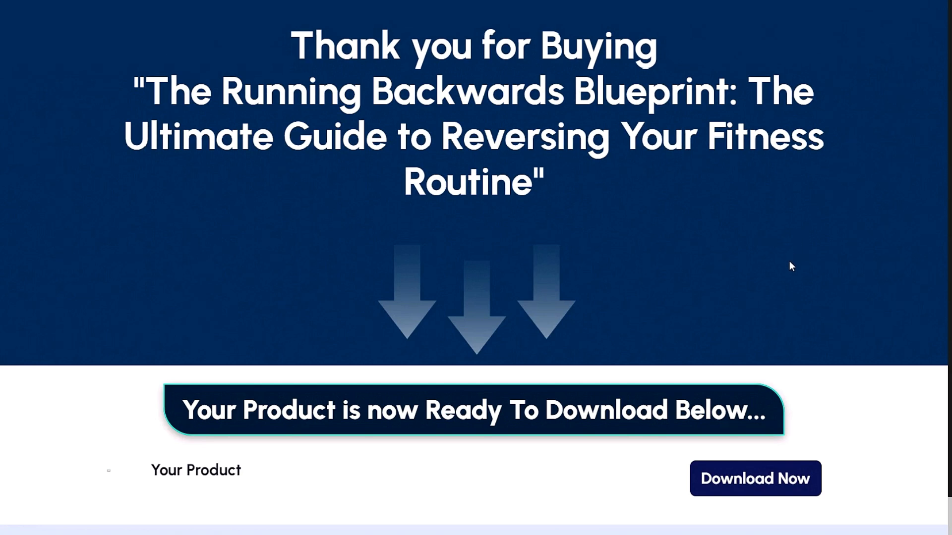
scroll(787, 264, "down", 2)
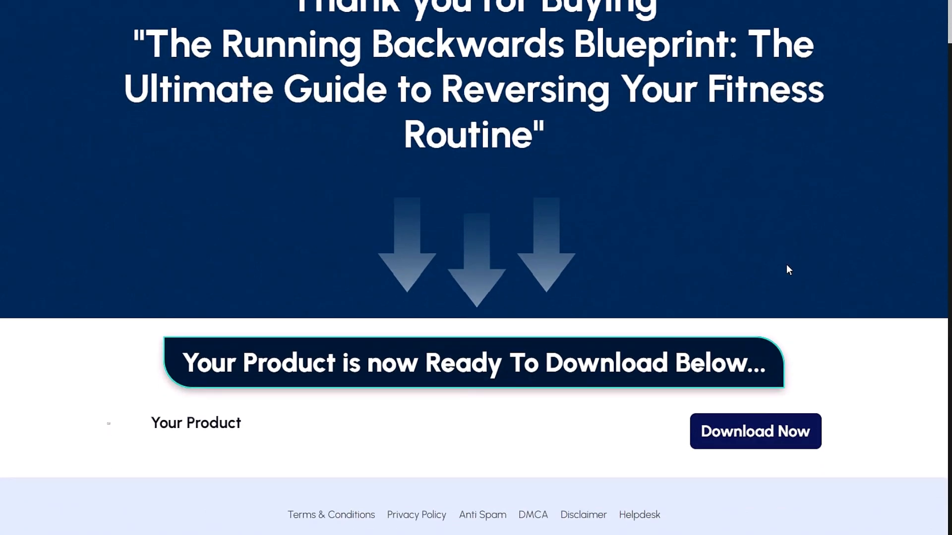
scroll(787, 261, "up", 2)
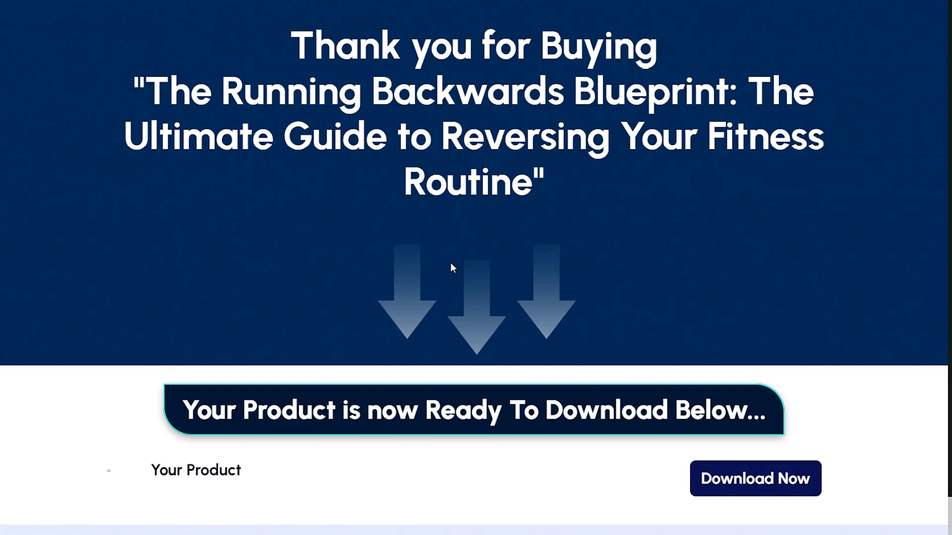
scroll(626, 278, "down", 1)
scroll(625, 278, "up", 1)
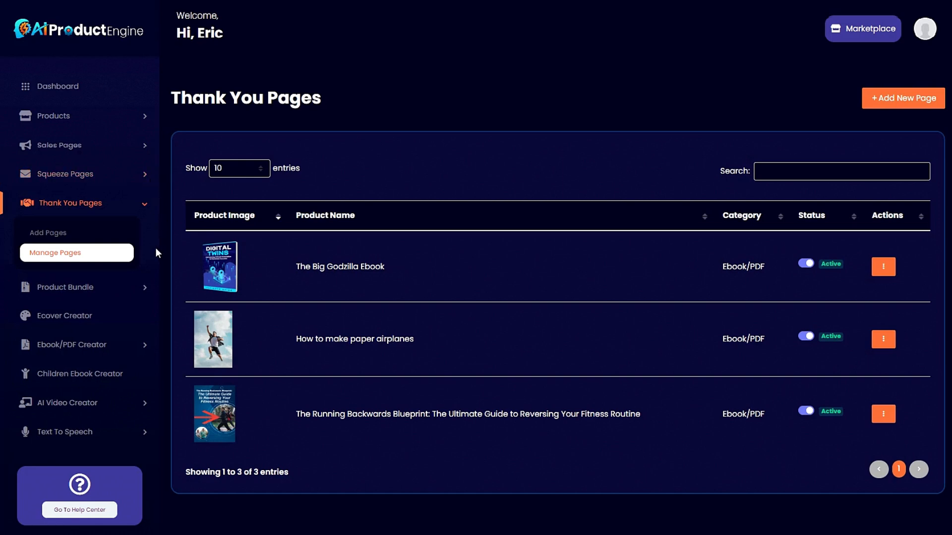
scroll(149, 297, "down", 3)
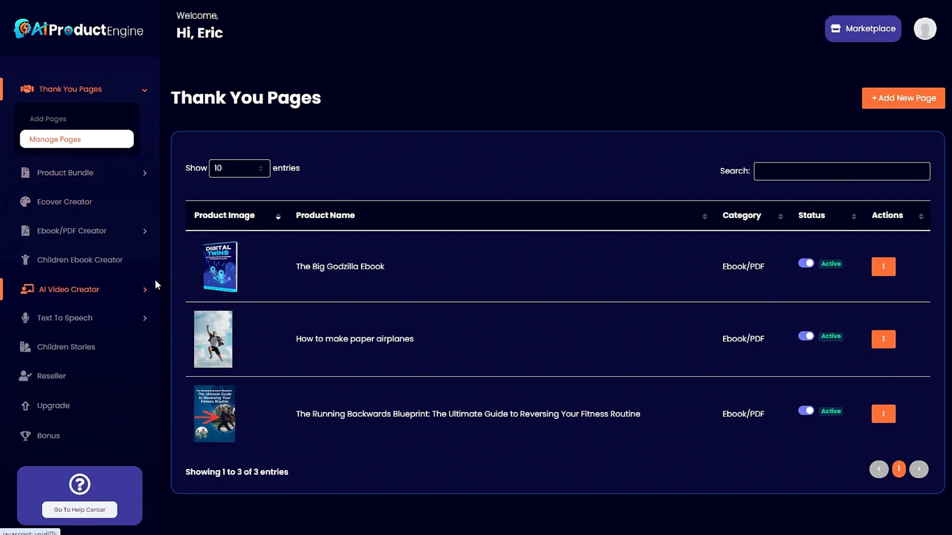
scroll(148, 268, "down", 2)
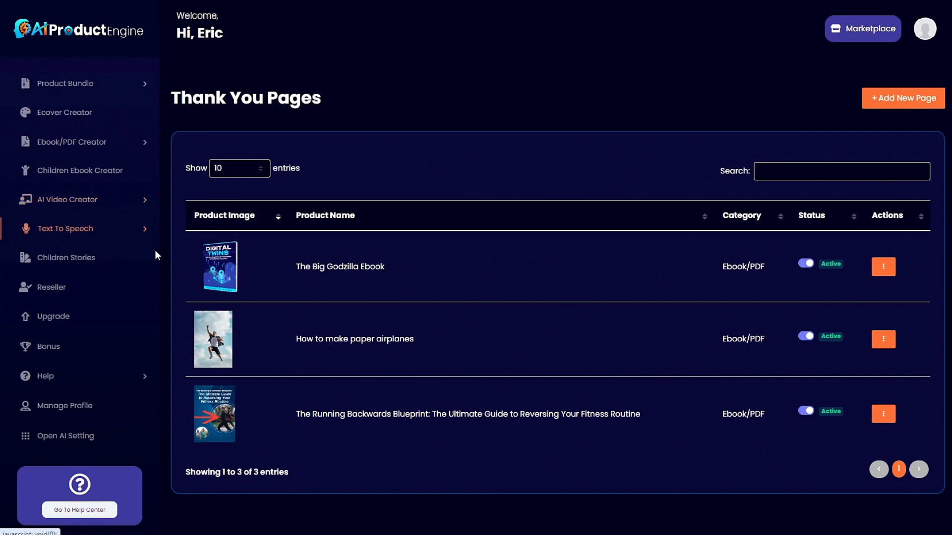
scroll(155, 251, "up", 5)
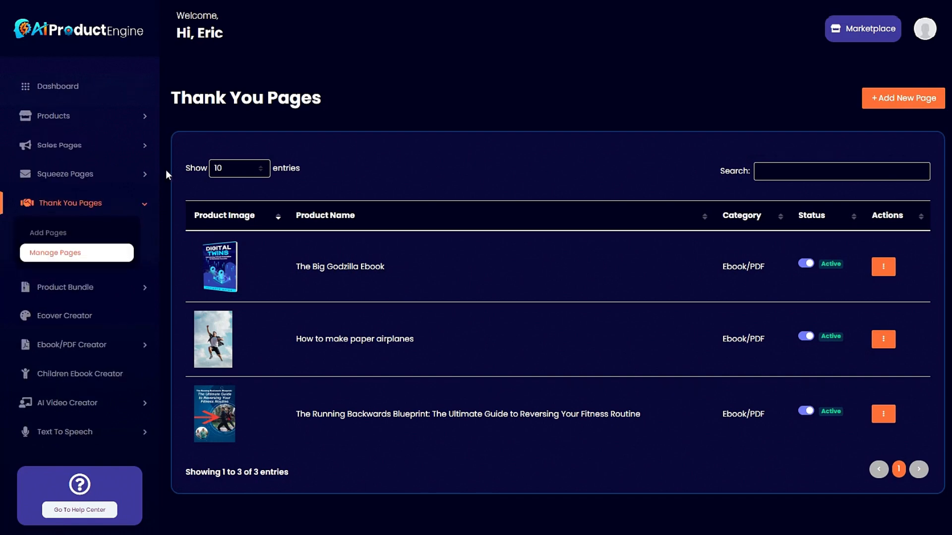